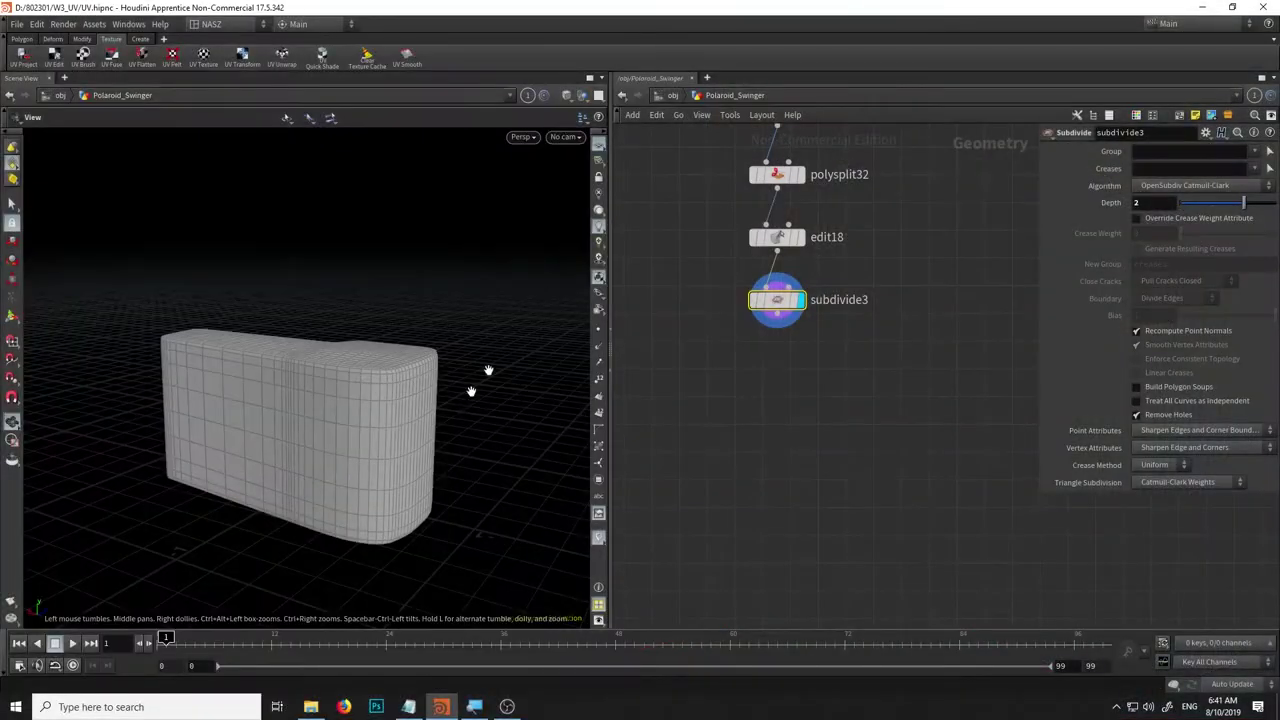
Orbit the viewport around the subdivided Polaroid camera body model.
mouse_move(472, 393)
mouse_down()
mouse_move(451, 257)
mouse_move(405, 344)
mouse_move(231, 309)
mouse_move(311, 343)
mouse_move(471, 314)
mouse_move(426, 349)
mouse_up()
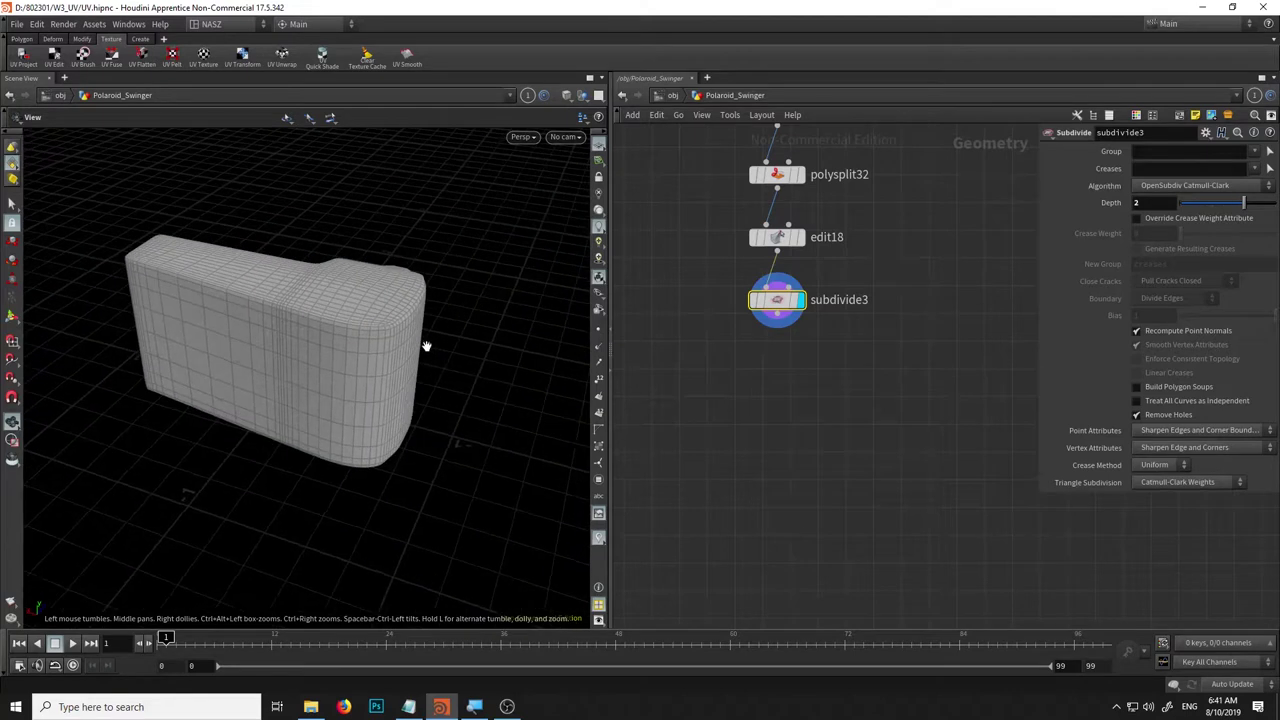
Add a UV Quick Shade node below subdivide3 and display its checker texture.
key(Tab)
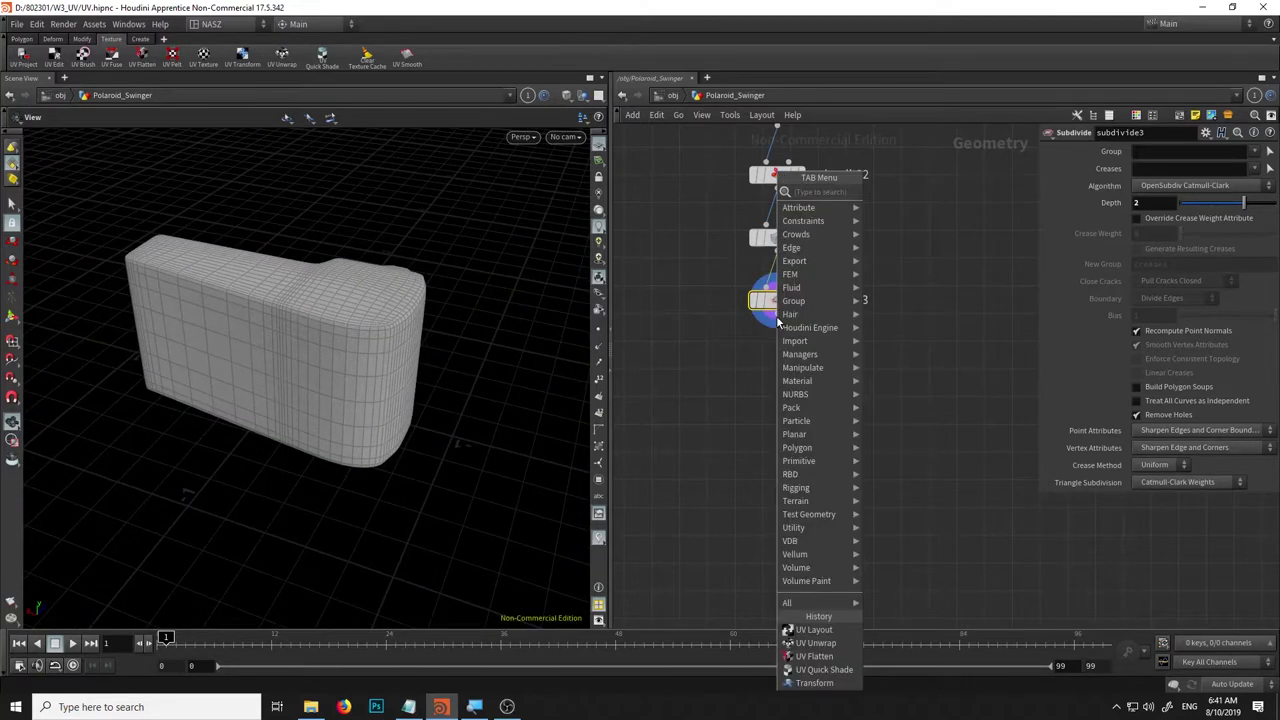
key(Escape)
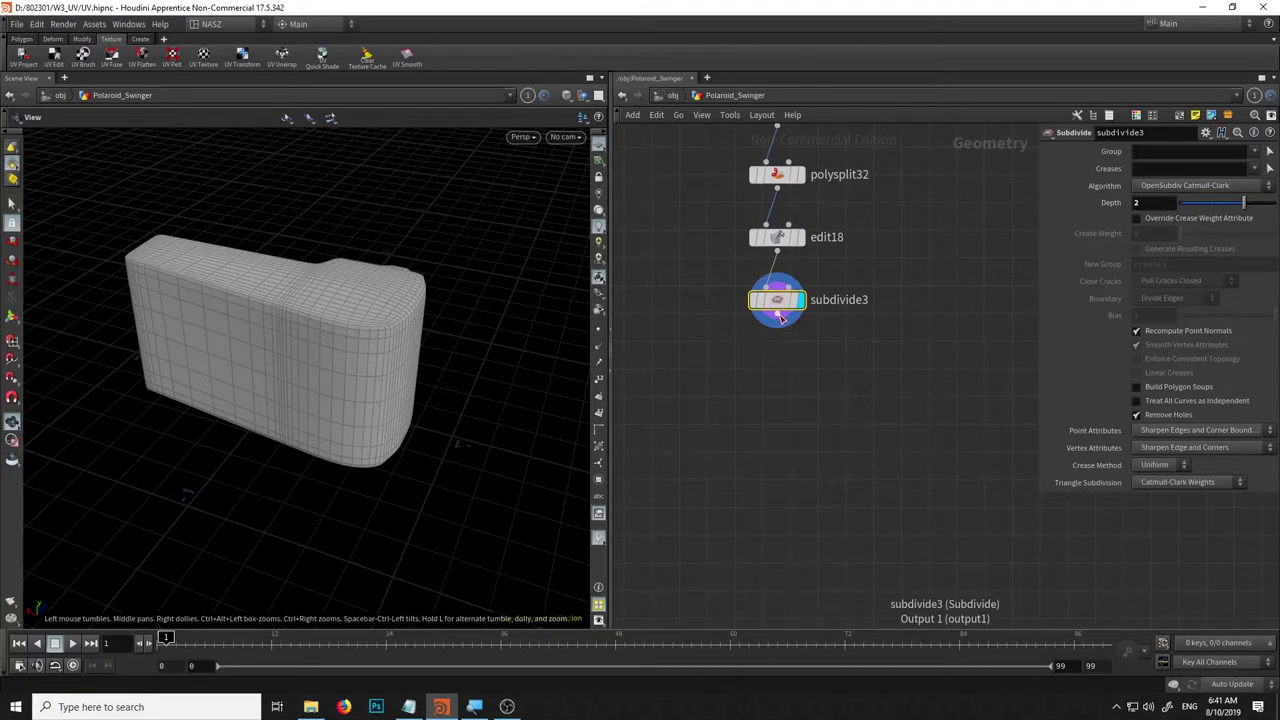
click(782, 318)
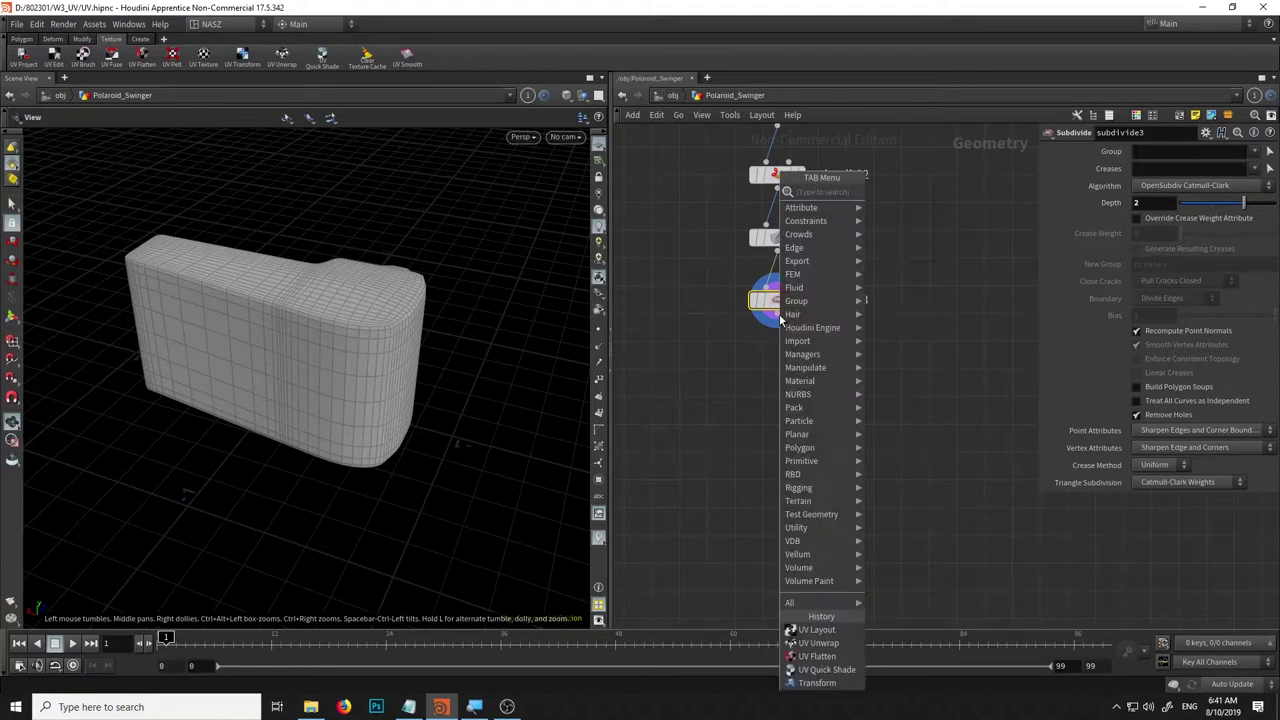
text(uv)
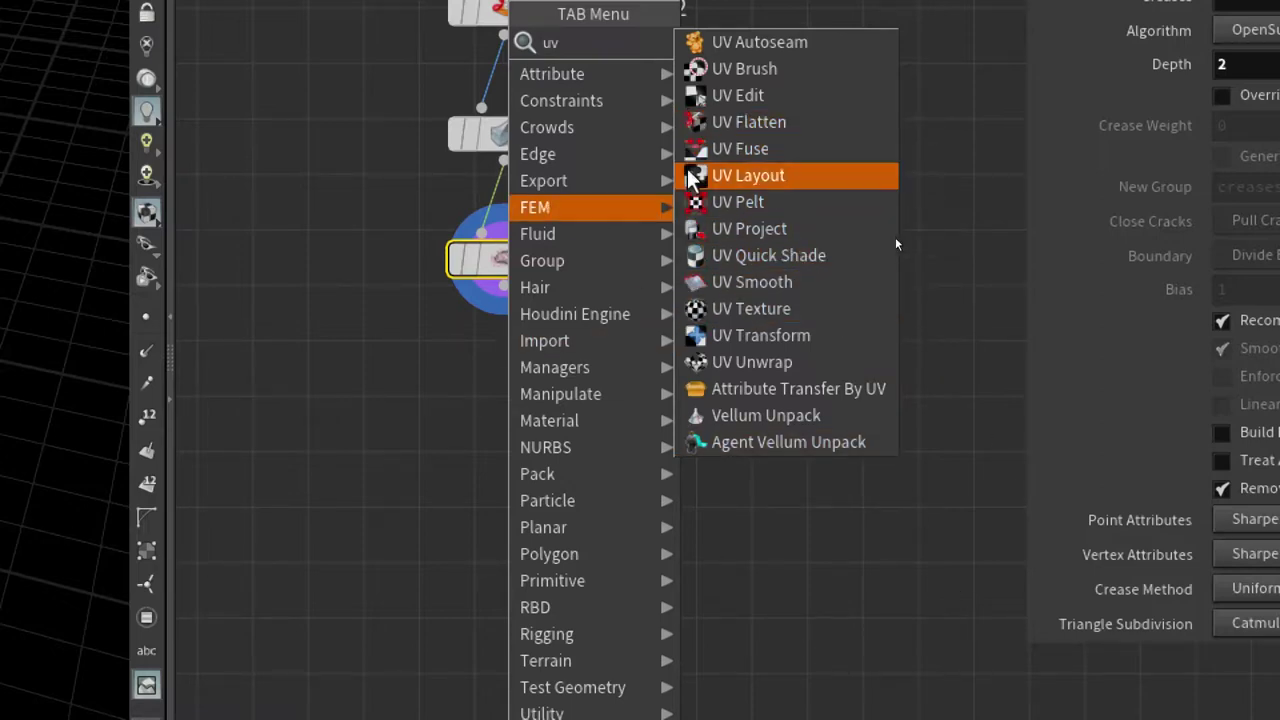
click(835, 256)
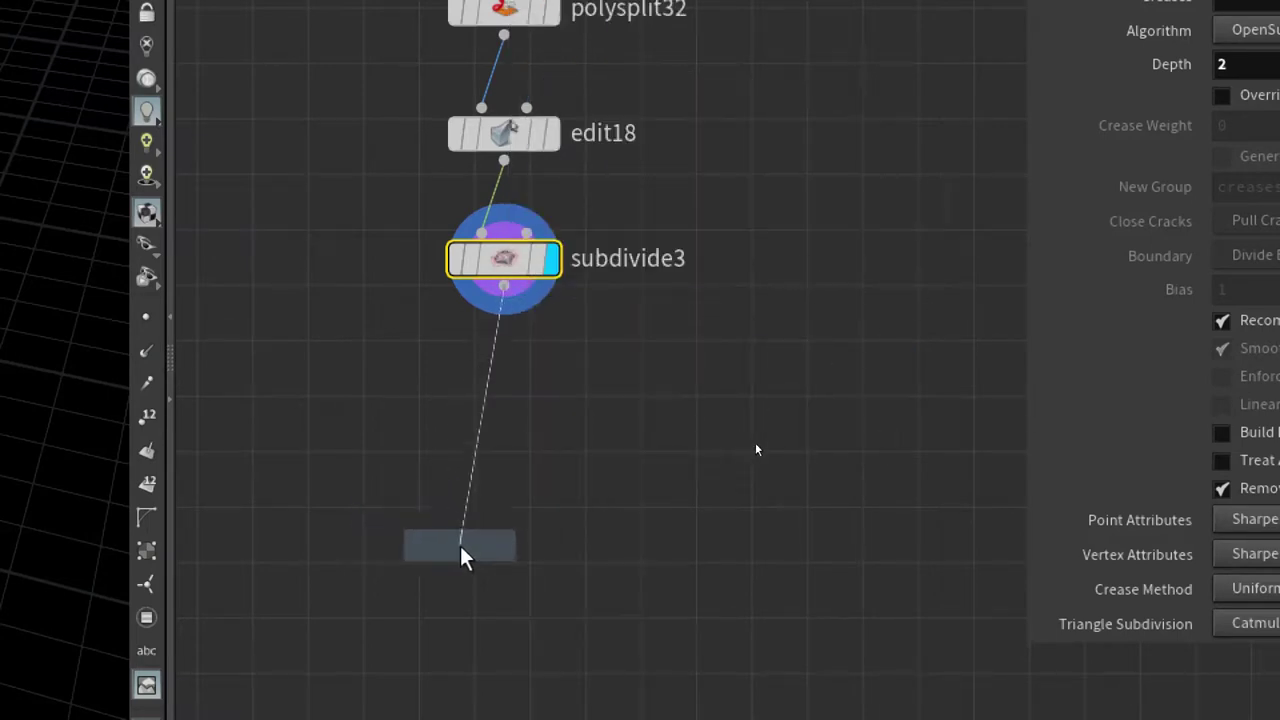
click(503, 557)
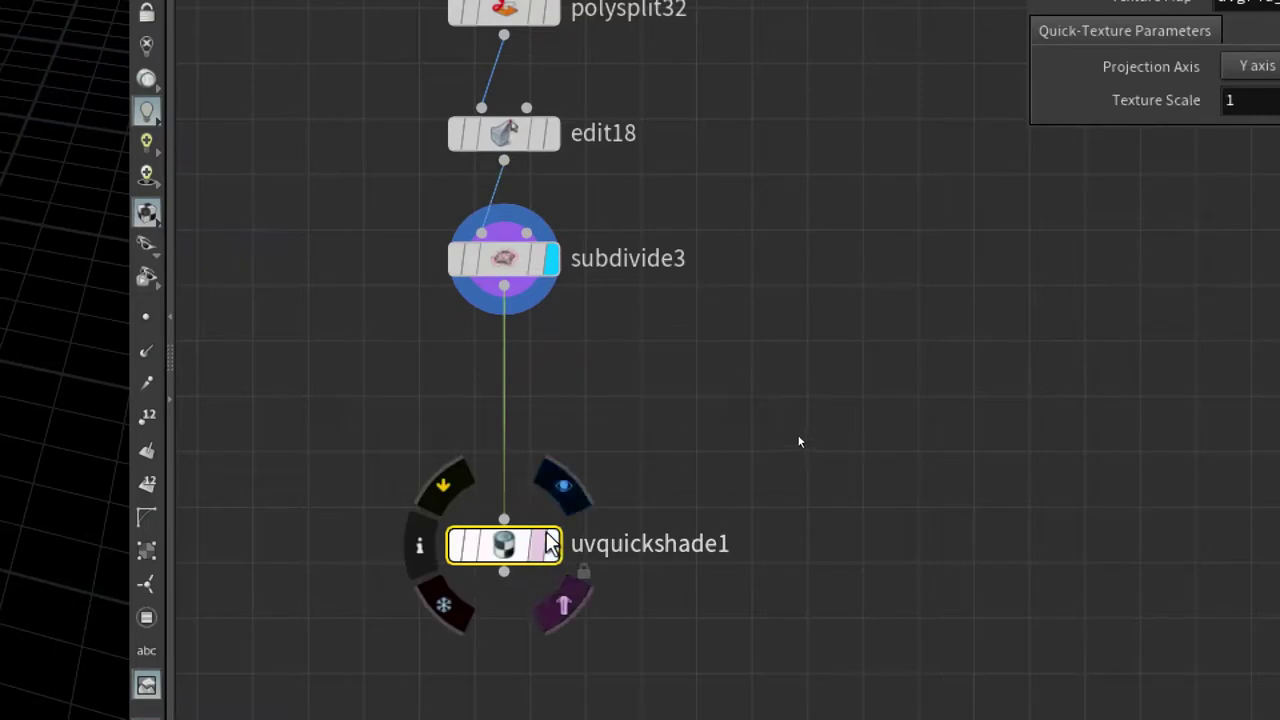
click(563, 487)
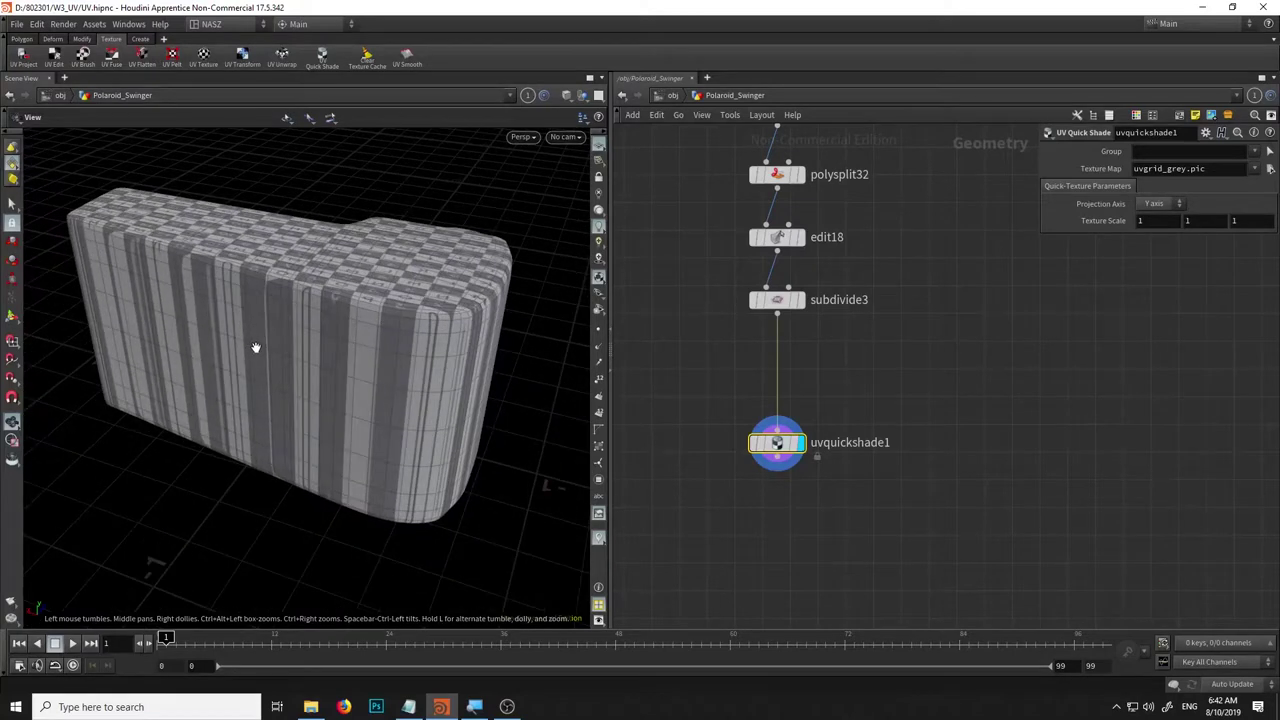
Orbit to inspect the checkered body and move uvquickshade1 further down.
mouse_move(286, 294)
mouse_down()
mouse_move(280, 423)
mouse_move(190, 418)
mouse_move(137, 394)
mouse_move(234, 409)
mouse_move(277, 486)
mouse_move(283, 366)
mouse_move(260, 434)
mouse_move(277, 363)
mouse_move(252, 330)
mouse_move(262, 385)
mouse_up()
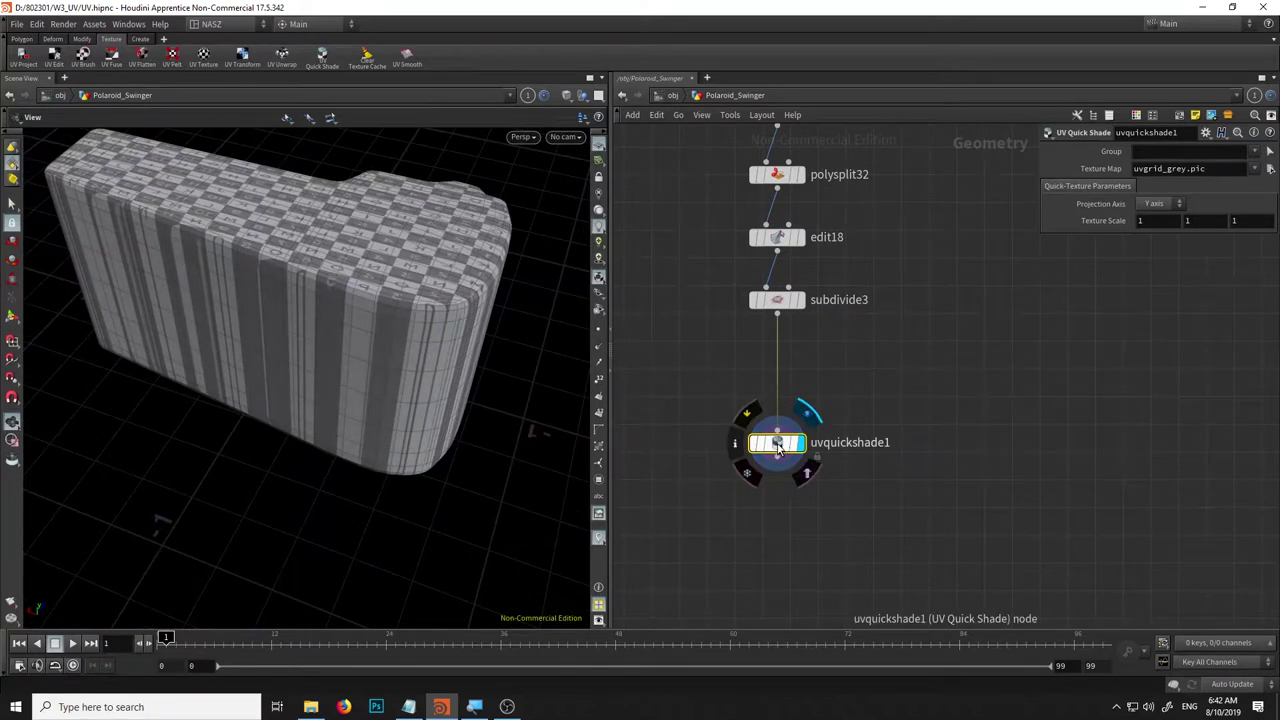
drag(776, 446, 776, 551)
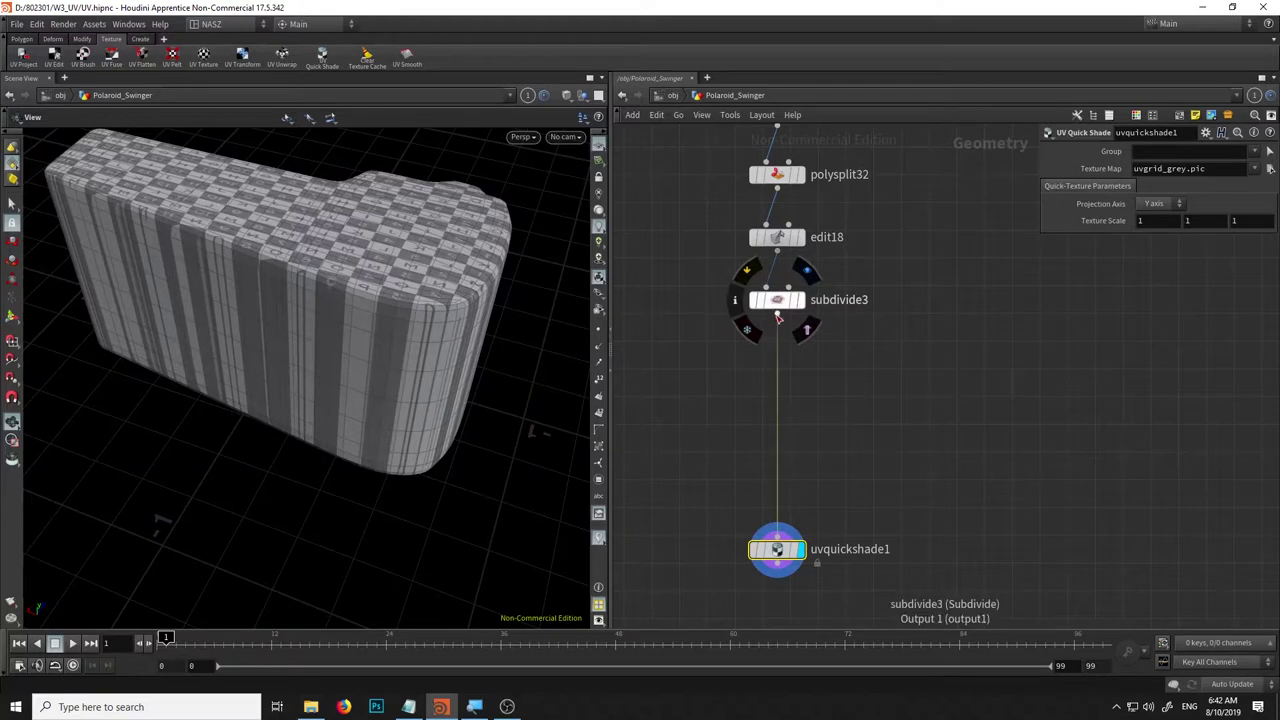
key(Tab)
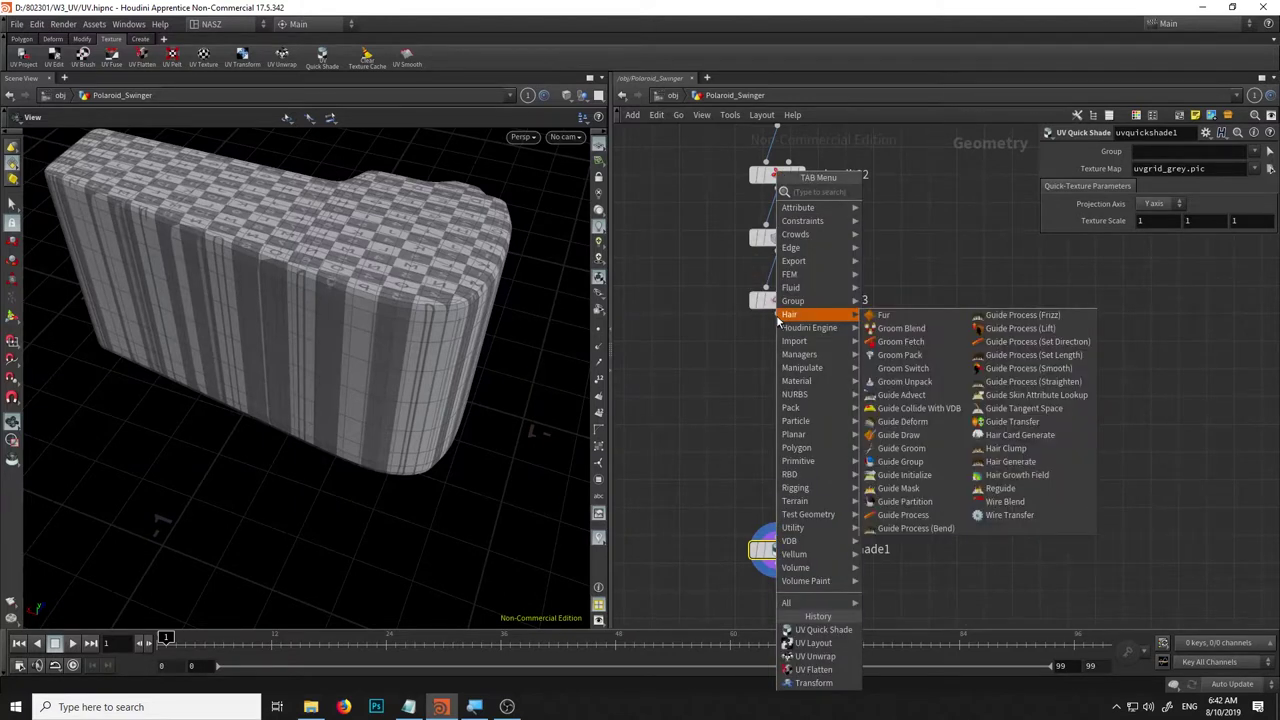
Insert a UV Project node on the wire between subdivide3 and uvquickshade1.
text(uv)
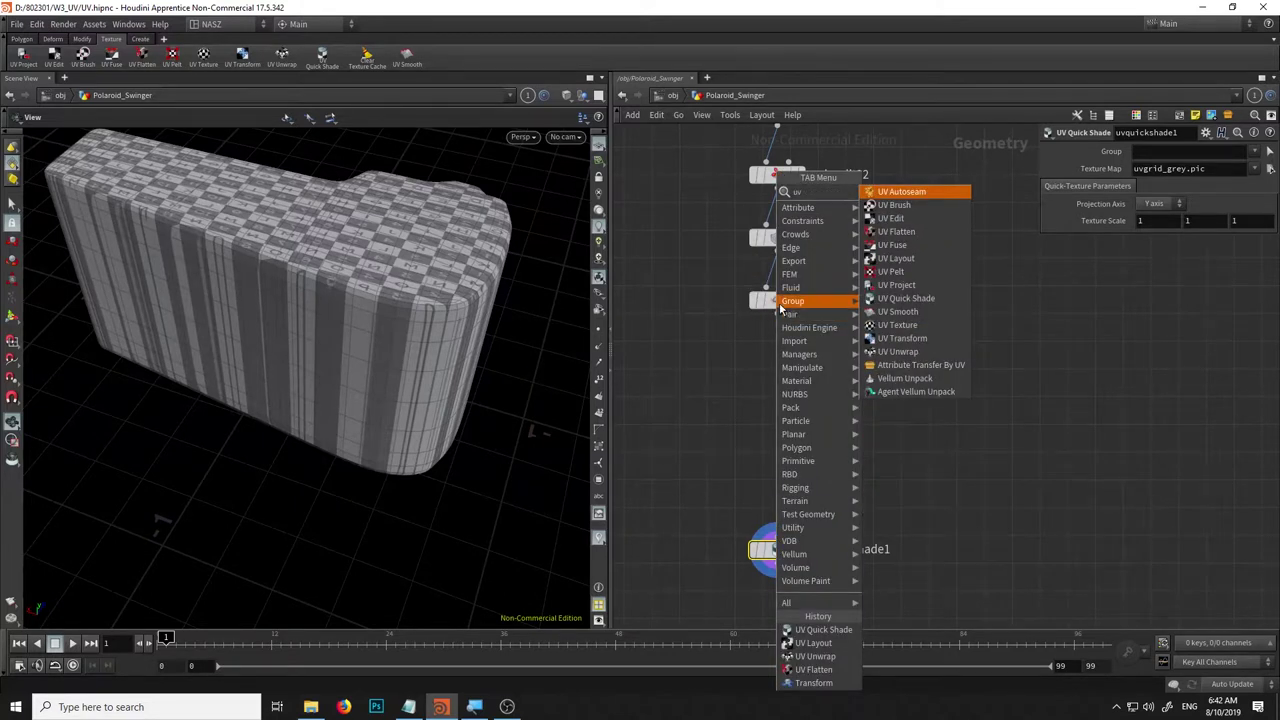
click(931, 287)
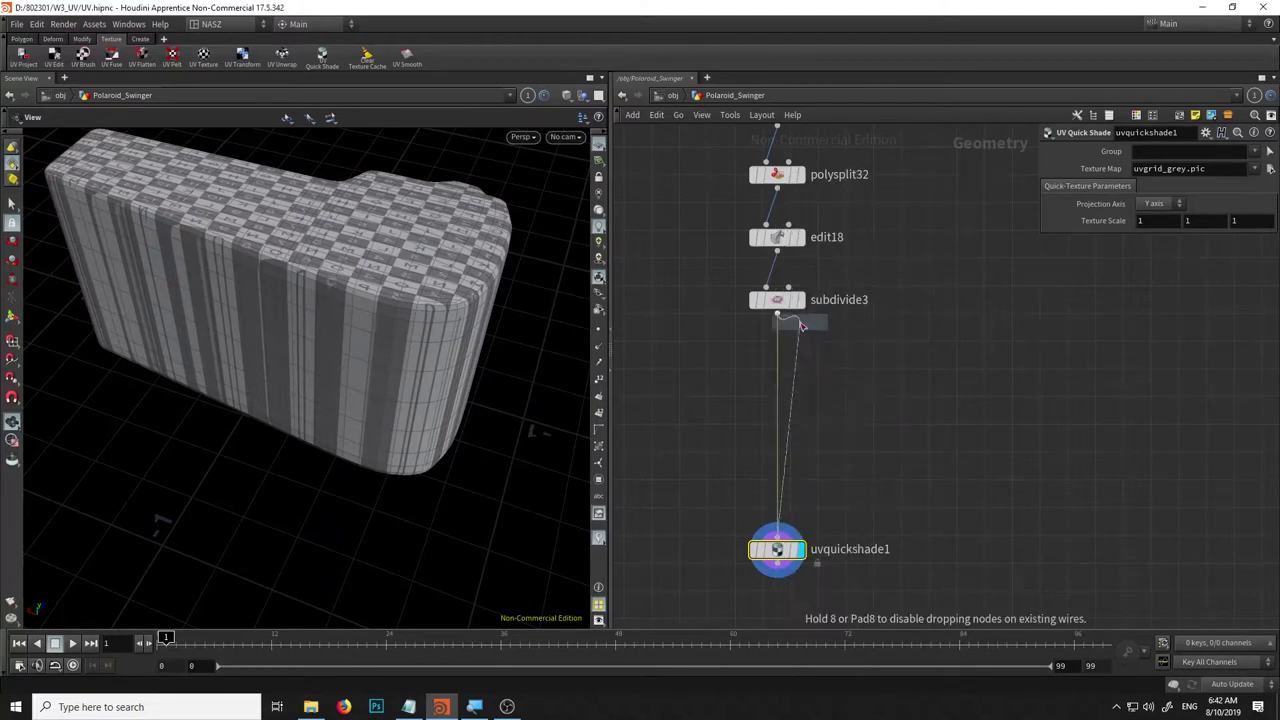
click(790, 357)
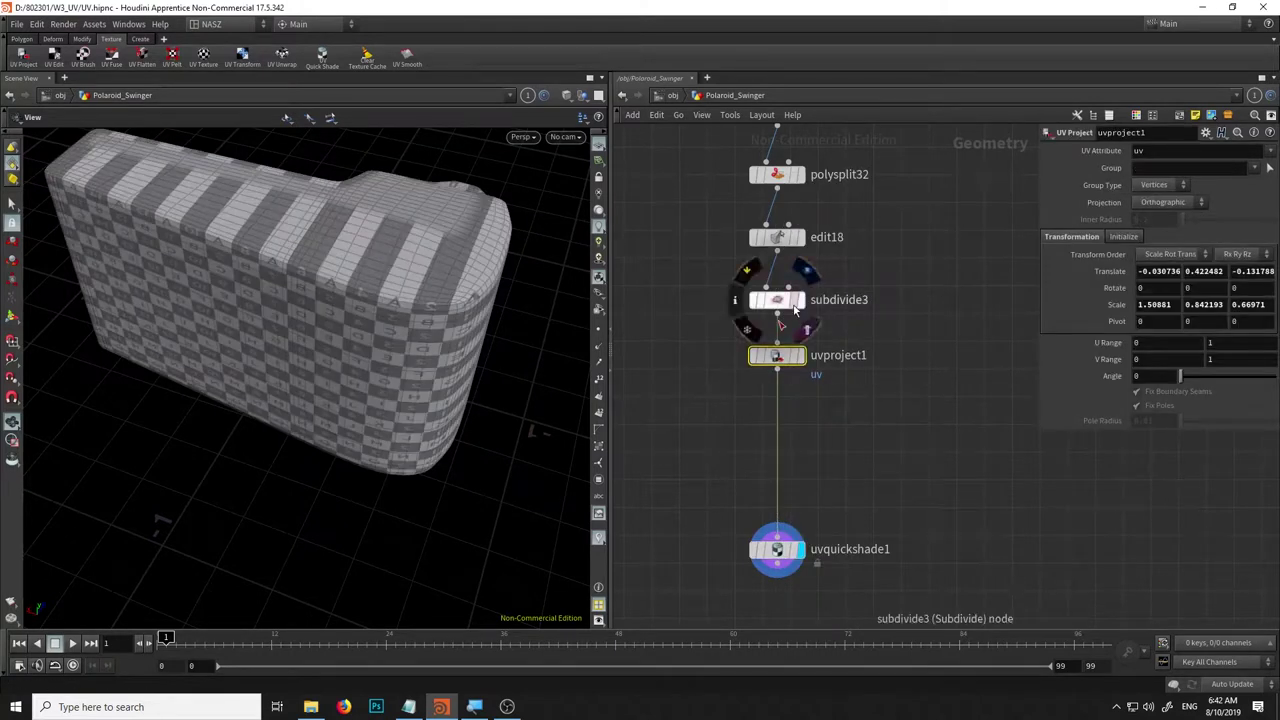
drag(471, 380, 457, 366)
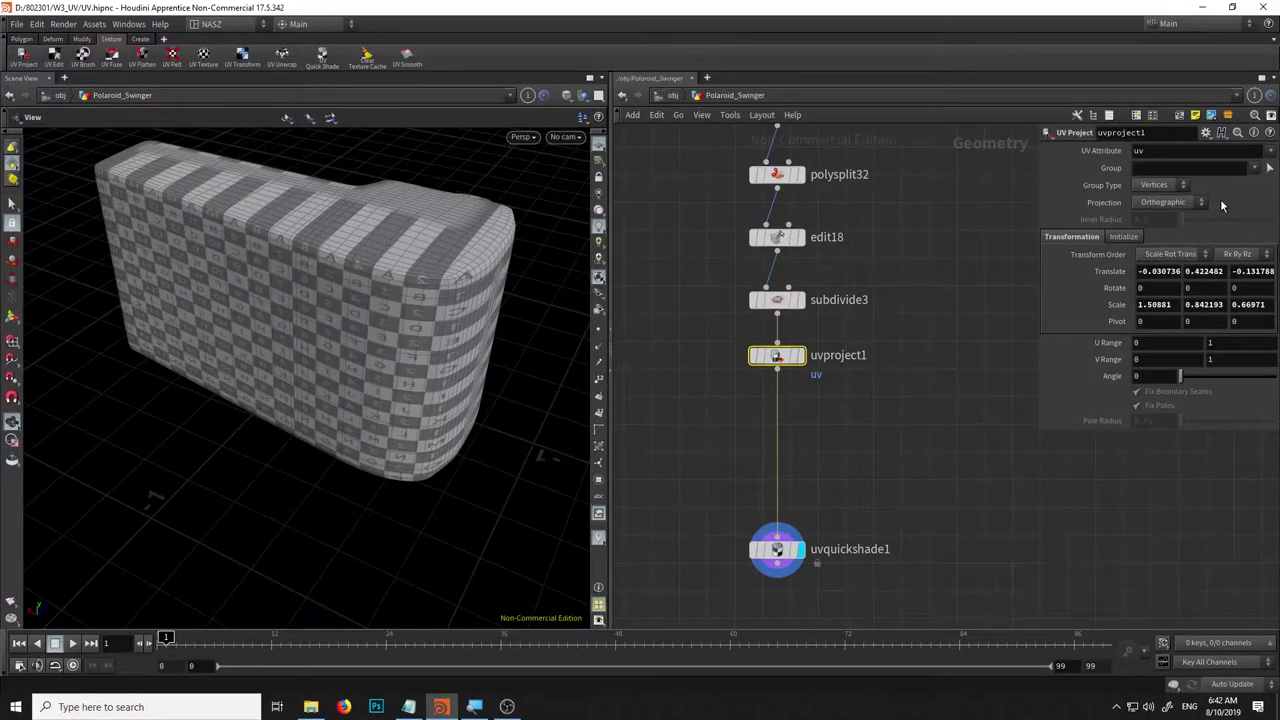
Try the Polar, Cylindrical, Toroidal and Plastic Wrap projections on the body.
click(1172, 205)
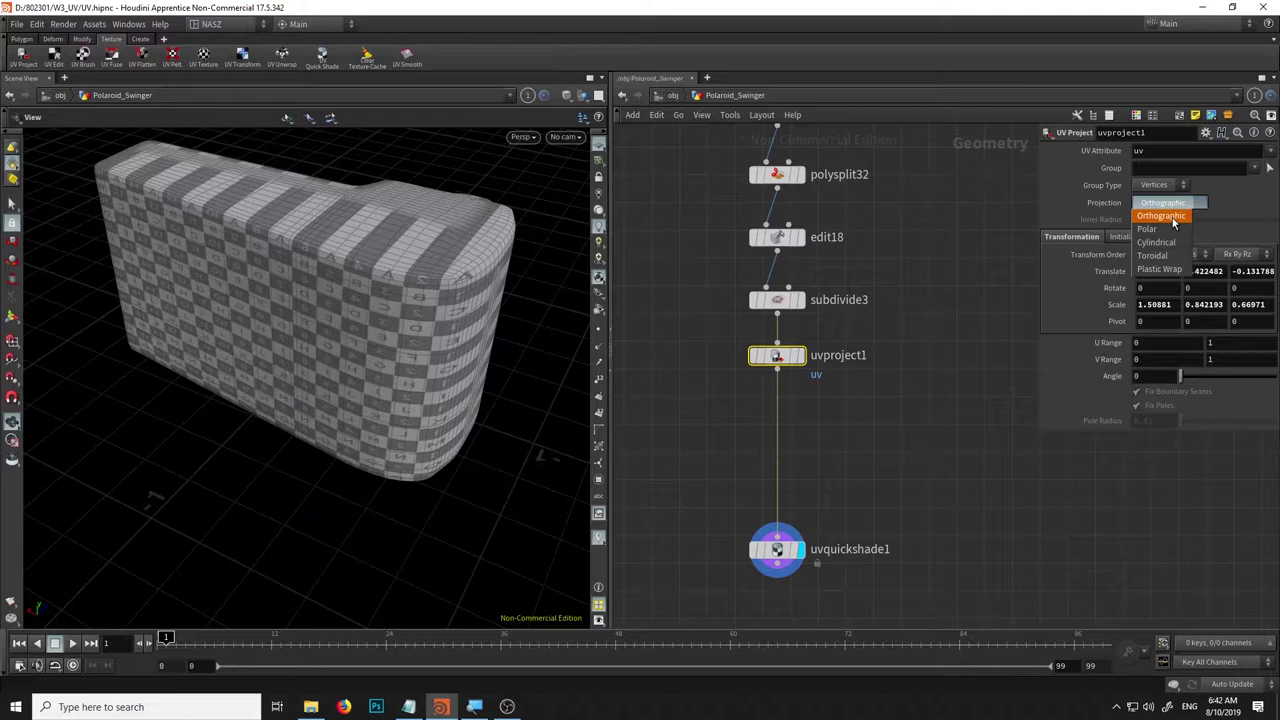
click(1165, 229)
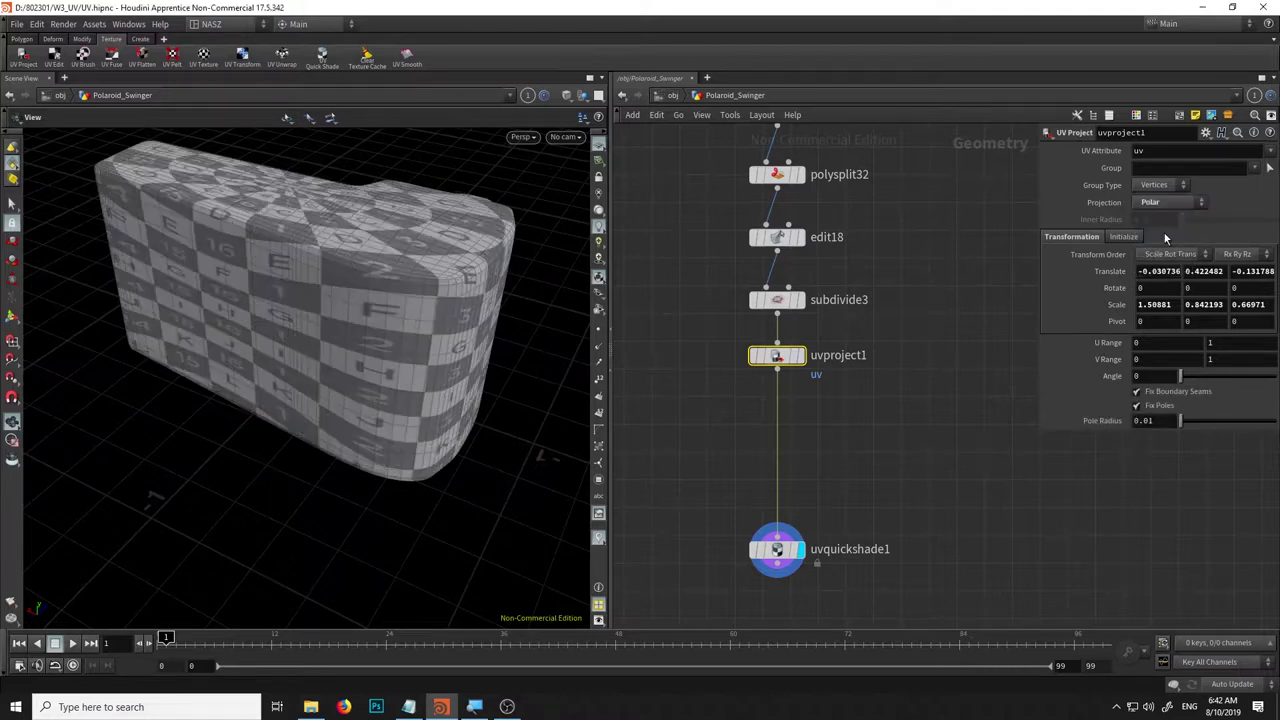
click(1176, 203)
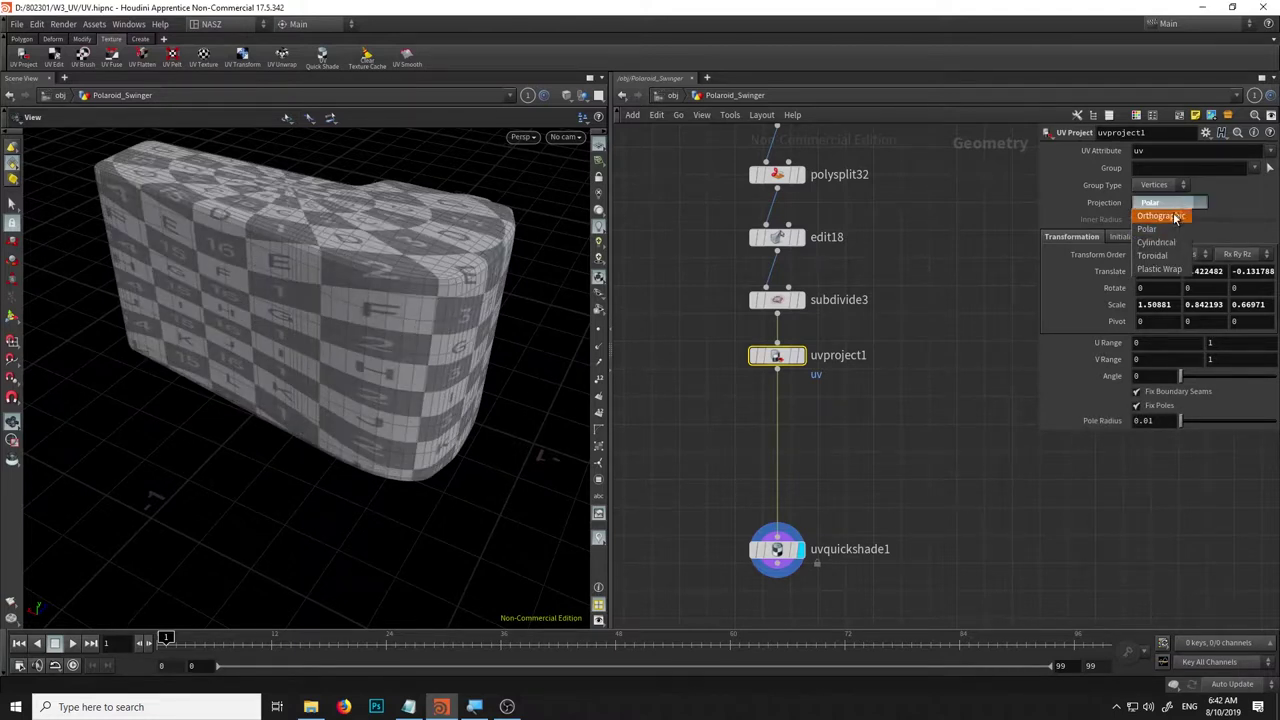
click(1174, 242)
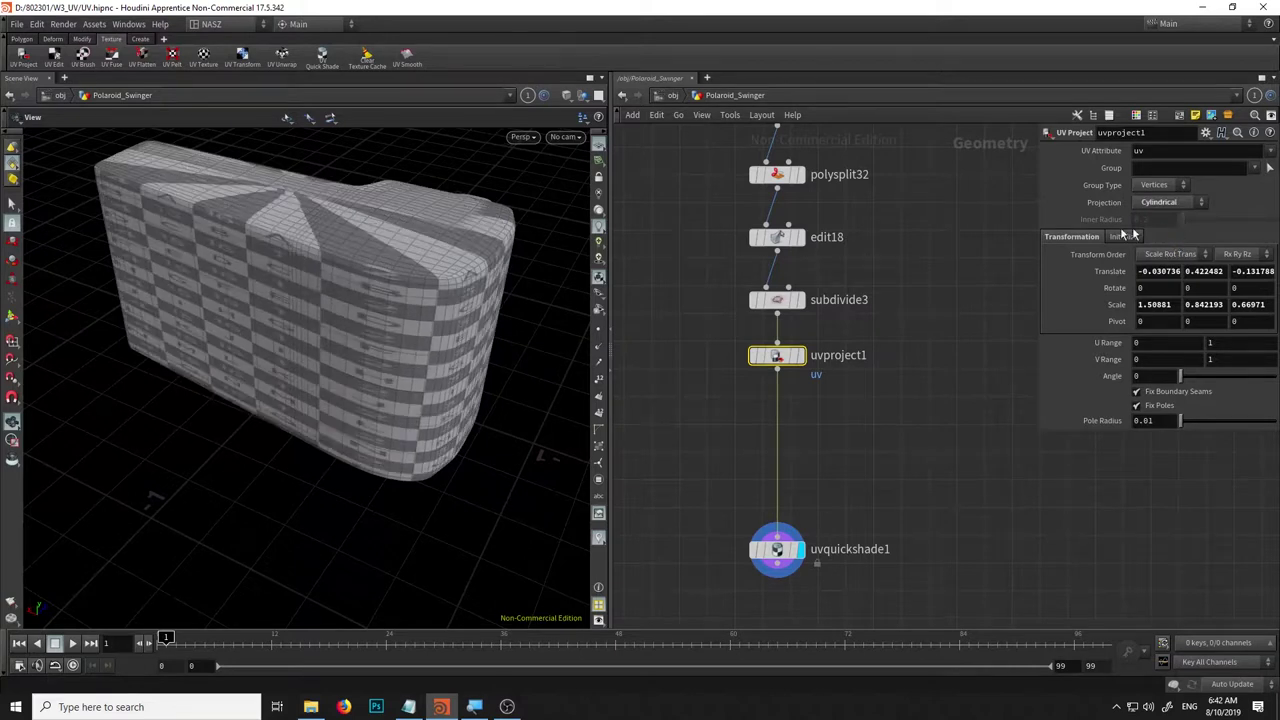
click(1175, 207)
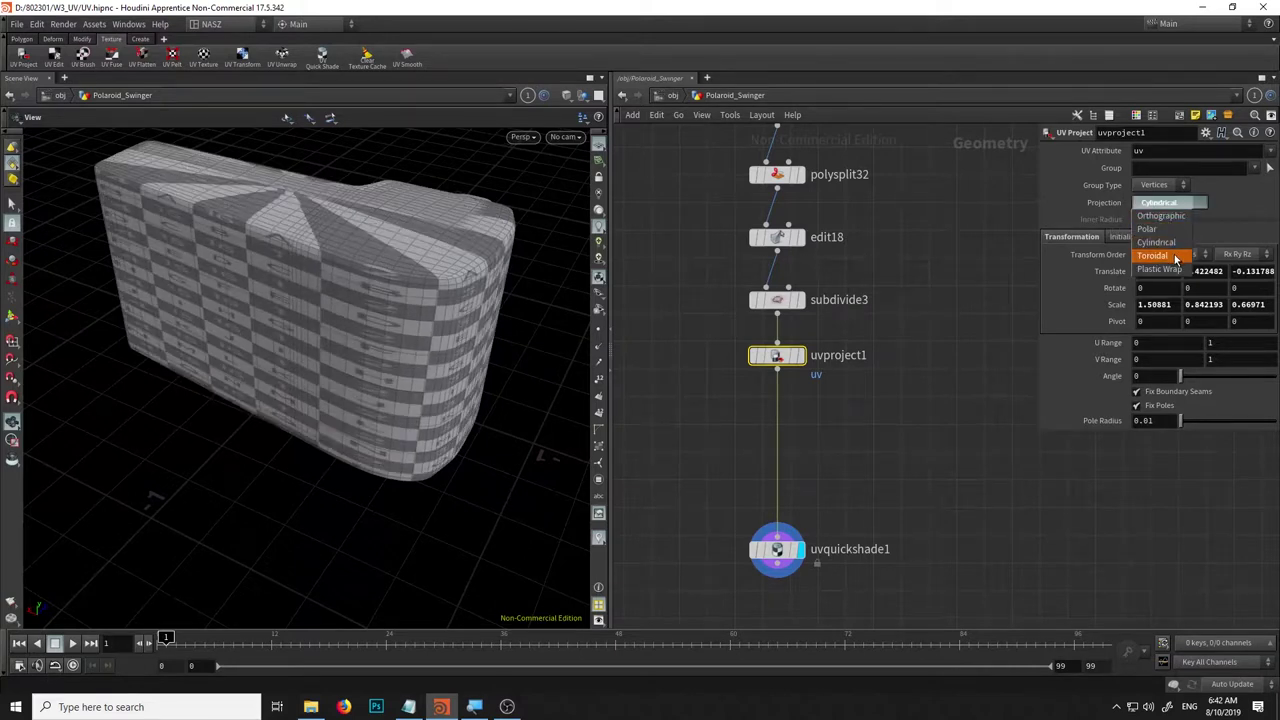
click(1177, 258)
mouse_move(480, 278)
mouse_down()
mouse_move(431, 281)
mouse_move(466, 286)
mouse_up()
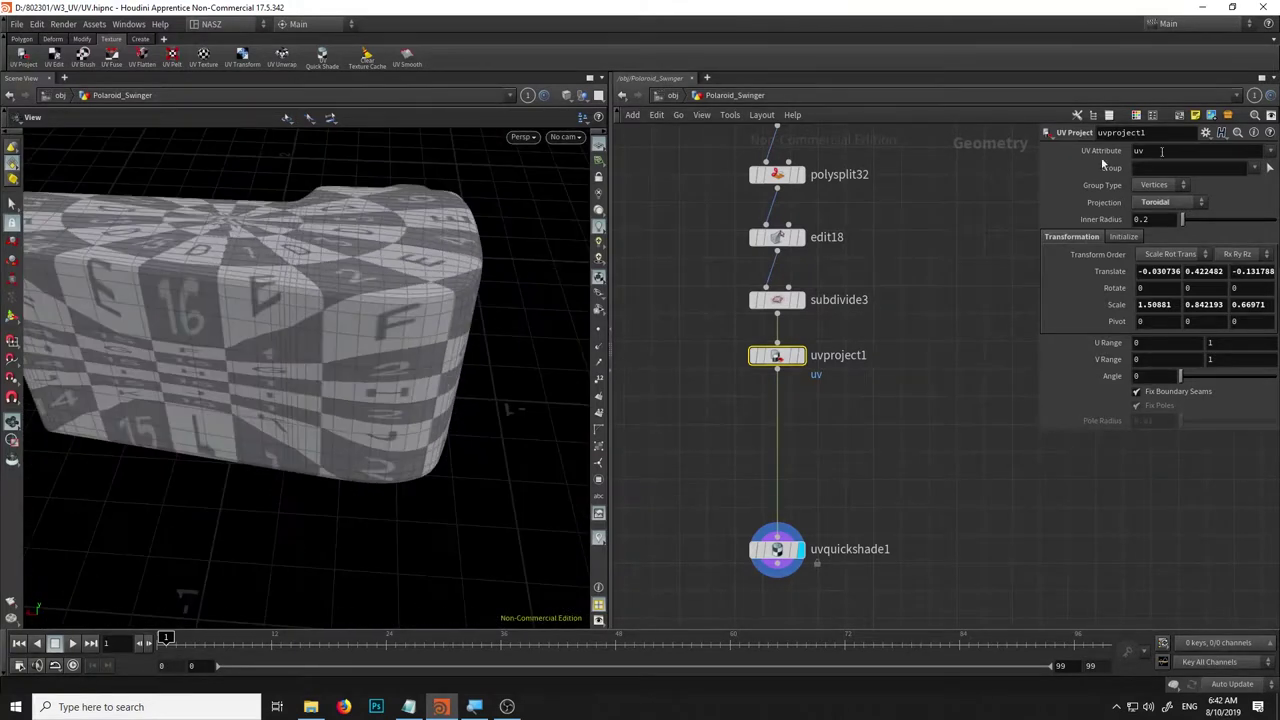
click(1165, 202)
click(1162, 274)
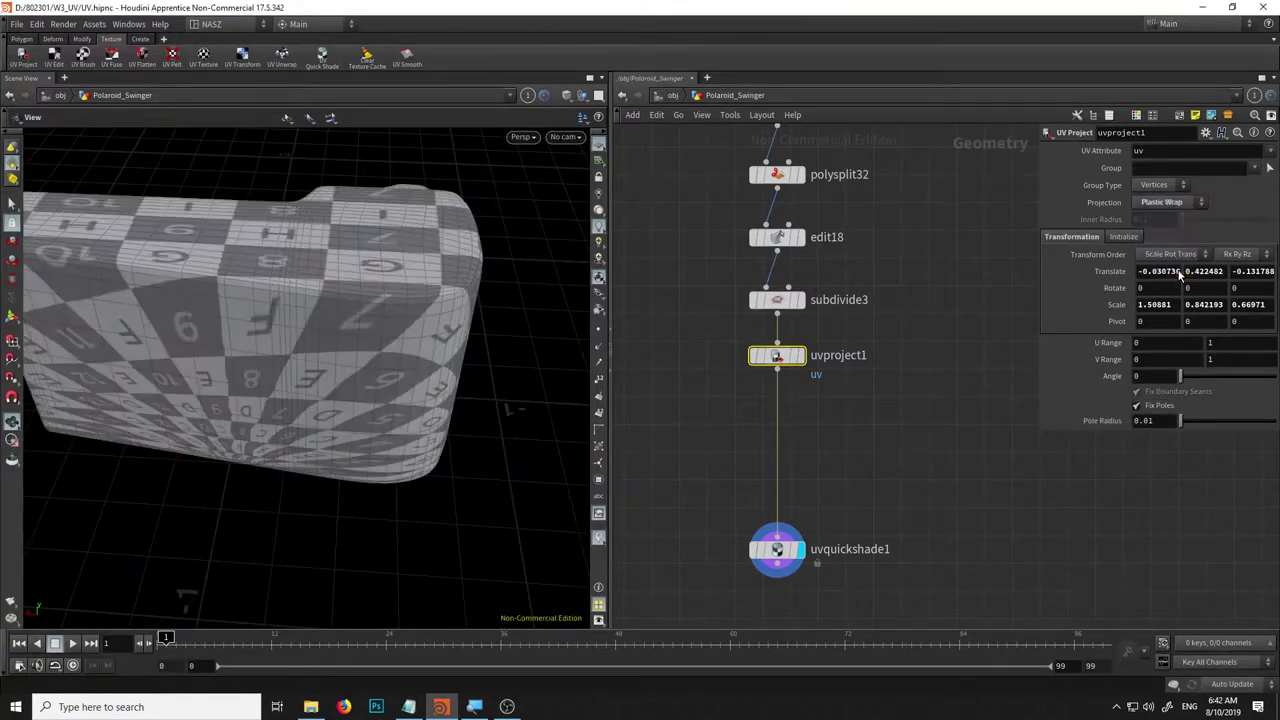
mouse_move(257, 309)
mouse_down()
mouse_move(214, 286)
mouse_move(257, 286)
mouse_move(356, 321)
mouse_up()
Initialize the projection, return to Cylindrical, and keep To Best Plane fitting.
click(1116, 238)
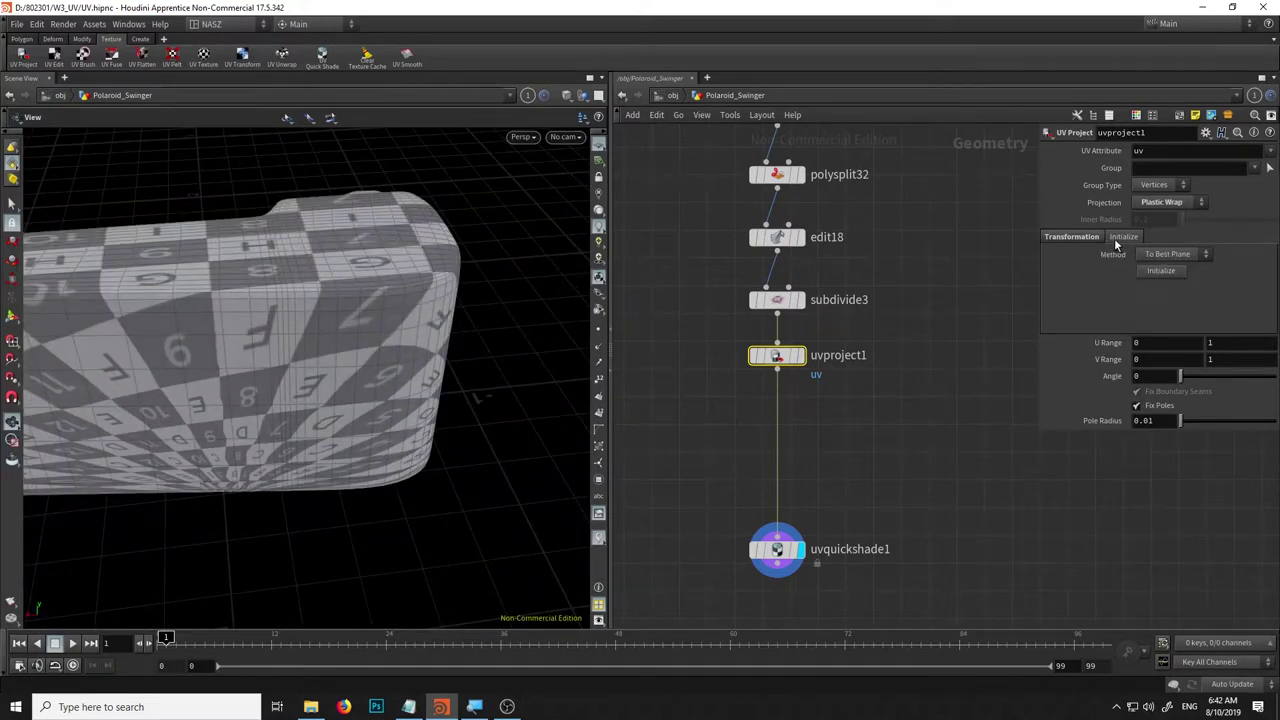
click(1170, 271)
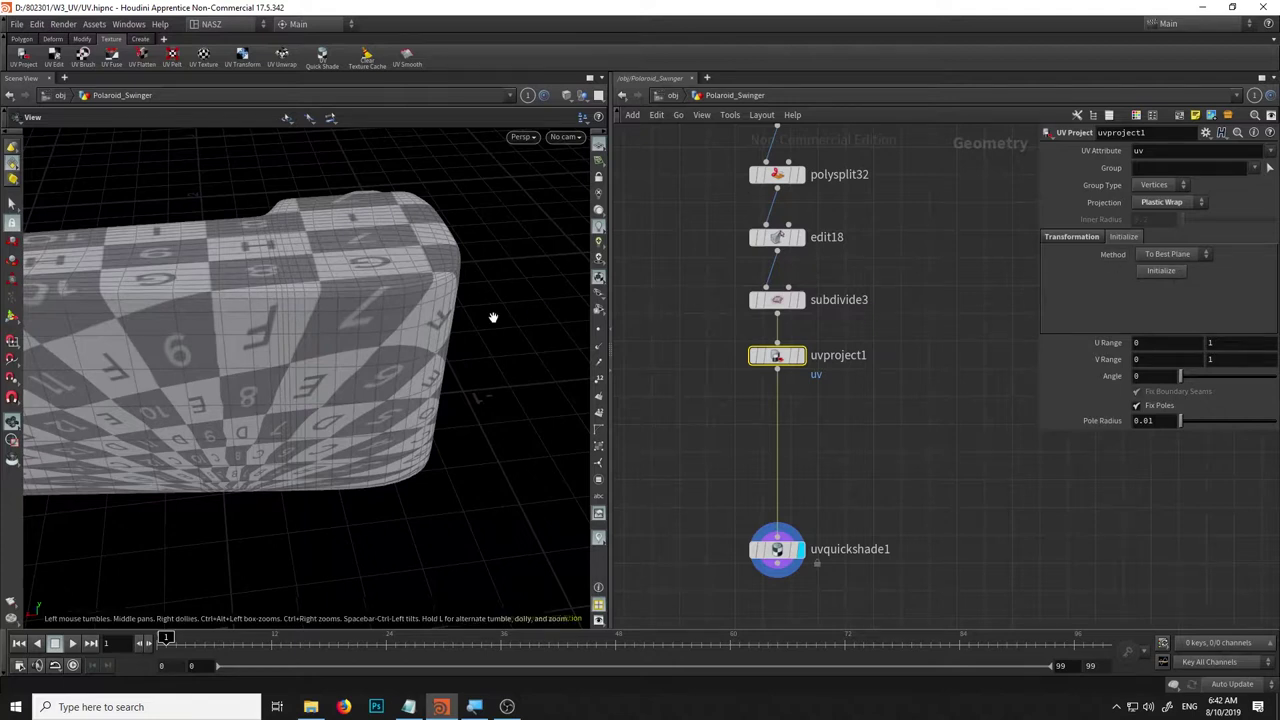
click(1165, 203)
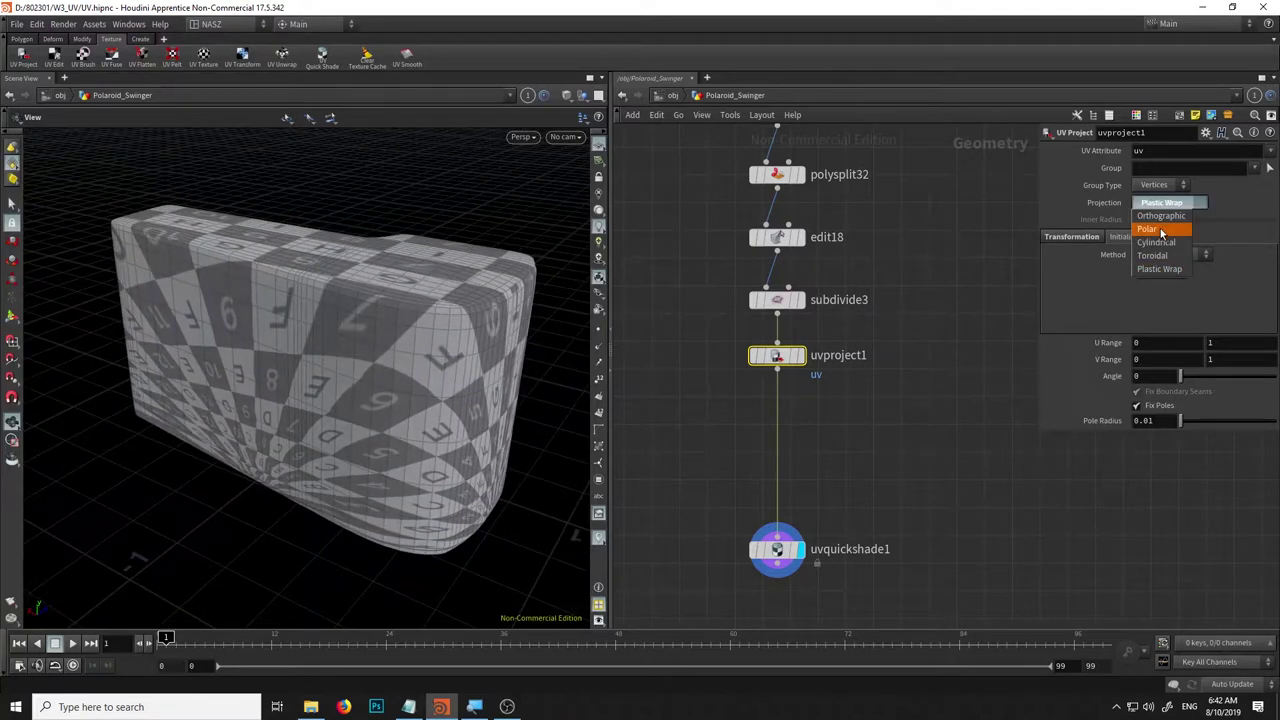
click(1168, 244)
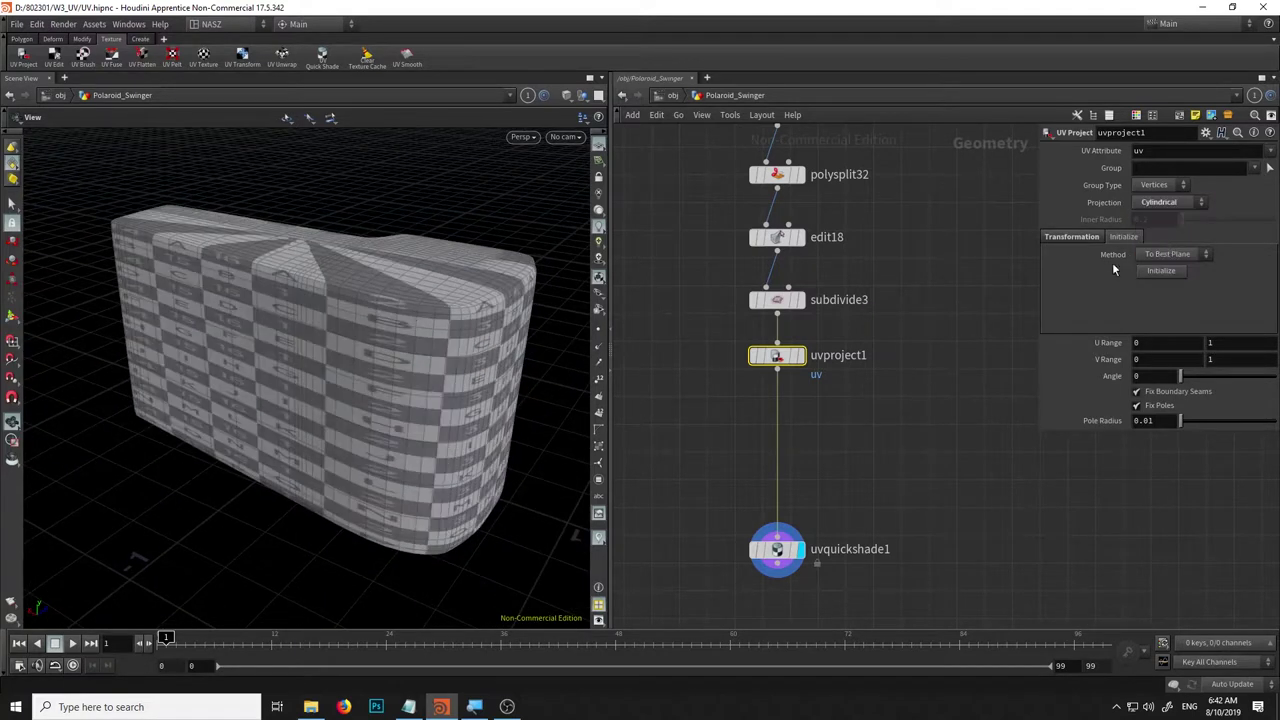
click(1172, 256)
click(1172, 258)
Switch uvproject1's projection to Orthographic and reinitialize it to fit the geometry.
click(1172, 271)
mouse_move(320, 350)
mouse_down()
mouse_move(179, 297)
mouse_move(449, 286)
mouse_move(503, 331)
mouse_move(511, 257)
mouse_up()
click(1160, 202)
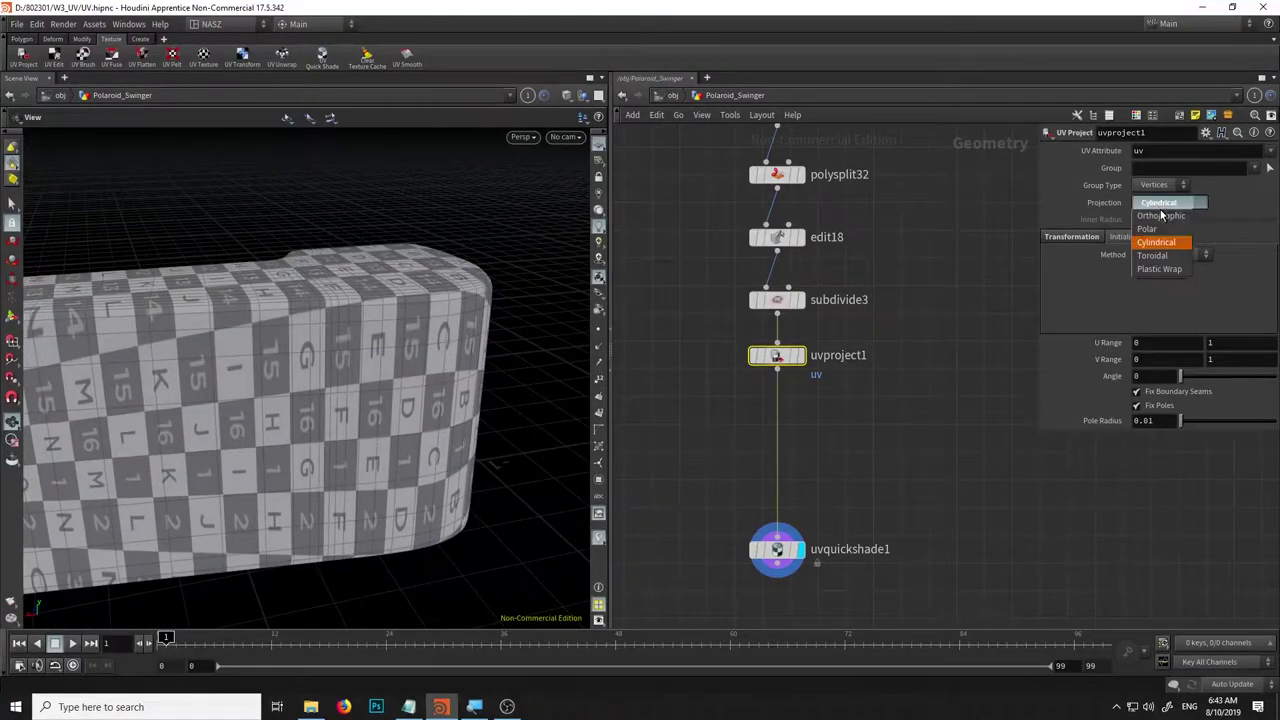
click(1160, 216)
click(1168, 271)
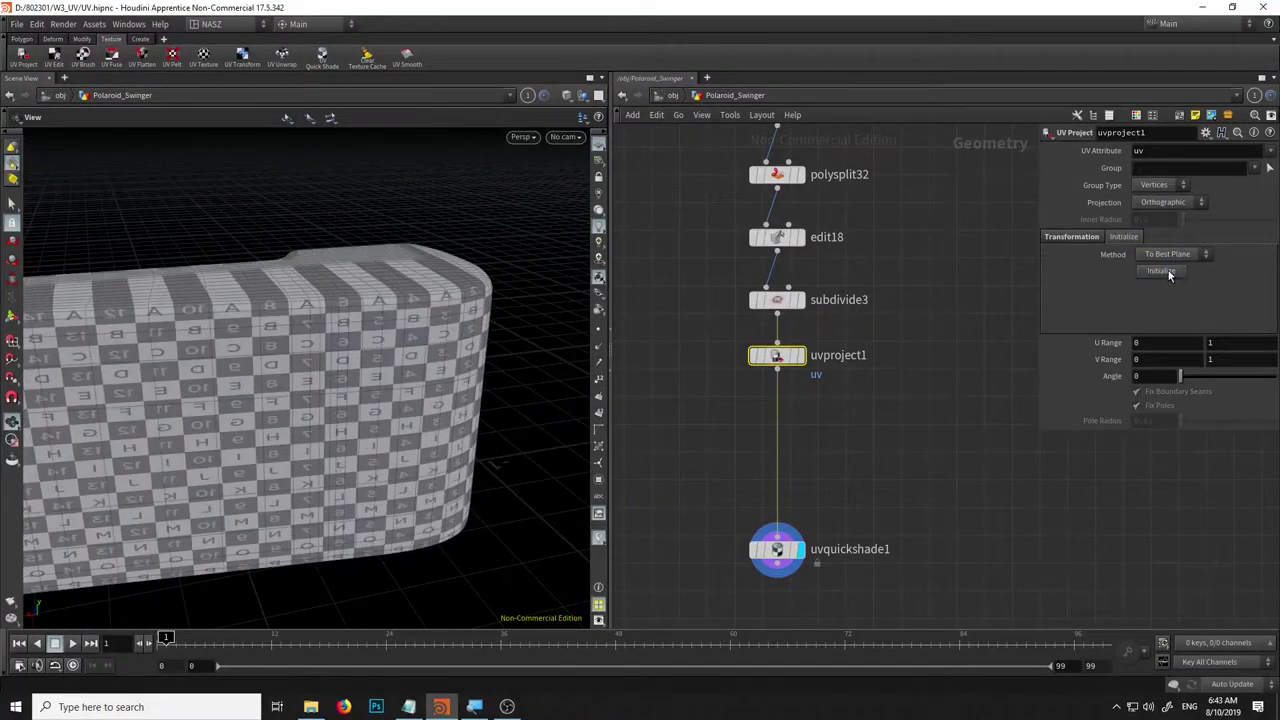
mouse_move(263, 294)
mouse_down()
mouse_move(409, 263)
mouse_move(270, 302)
mouse_move(329, 271)
mouse_move(206, 286)
mouse_move(417, 302)
mouse_up()
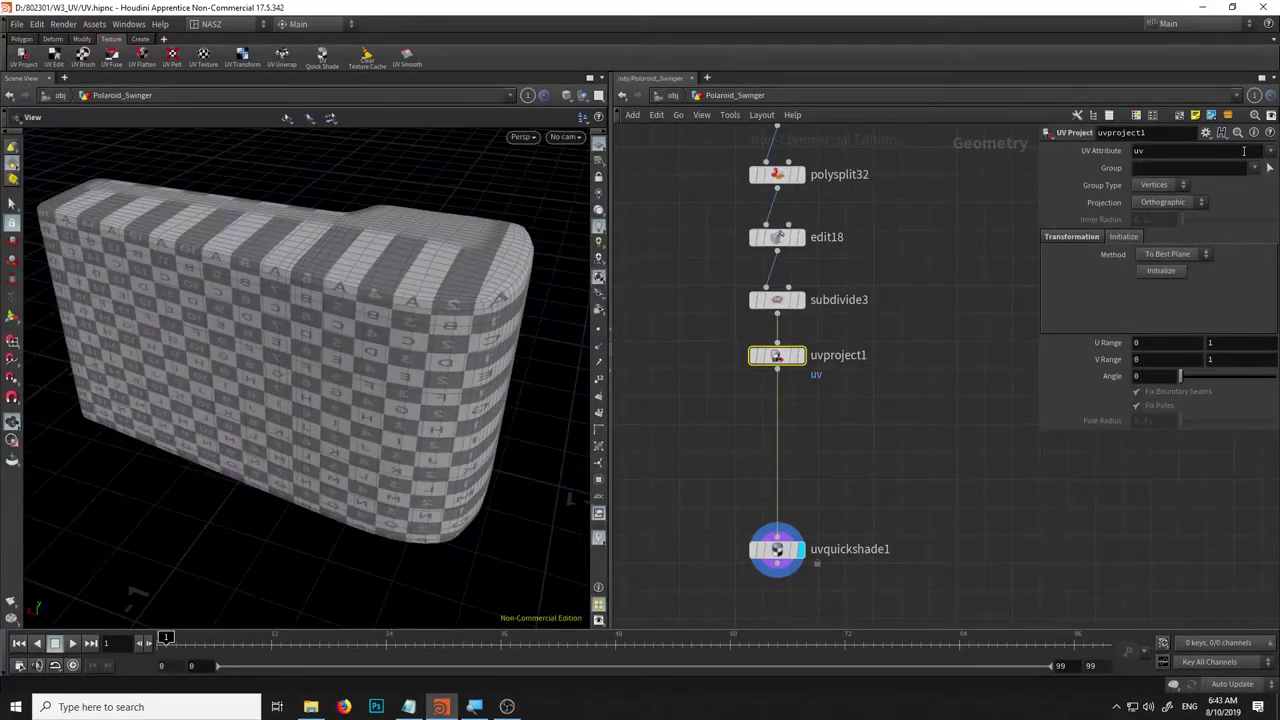
Set the Initialize method to To ZX Plane, reinitialize, and orbit to check the stripes.
click(1192, 254)
click(1180, 269)
click(1172, 254)
click(1172, 255)
click(1175, 294)
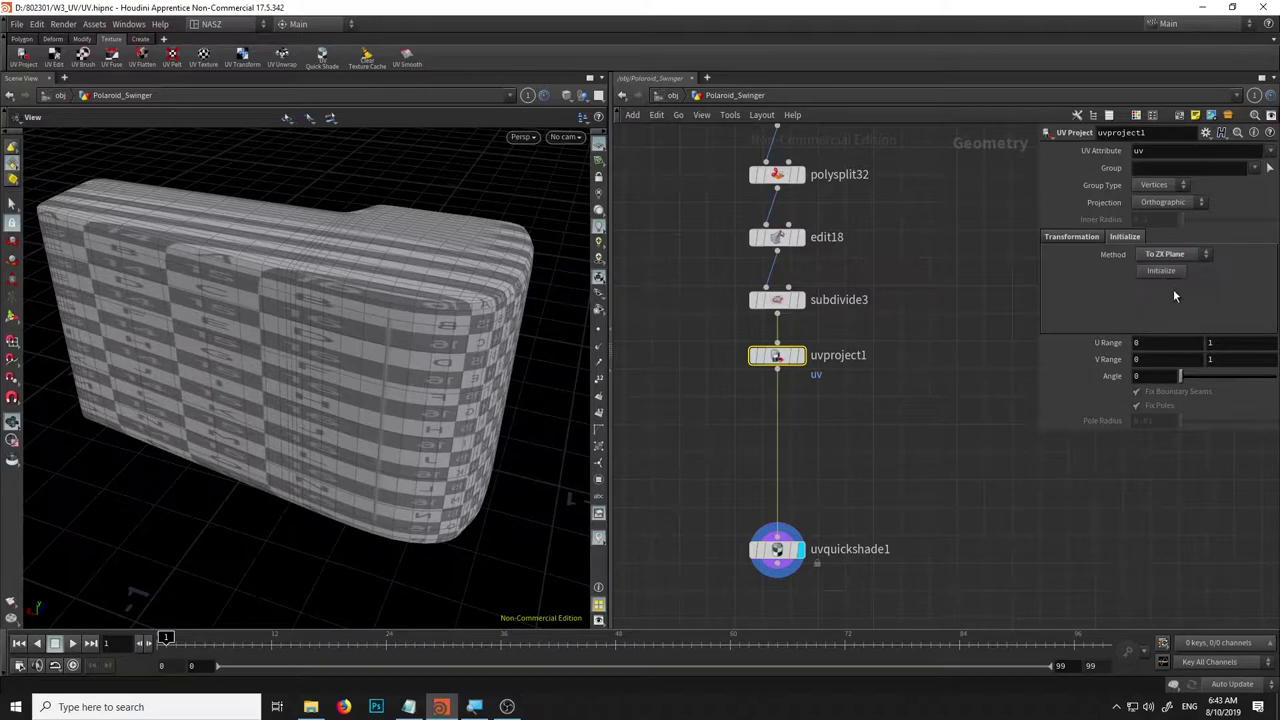
click(1172, 274)
mouse_move(334, 311)
mouse_down()
mouse_move(315, 373)
mouse_move(389, 358)
mouse_up()
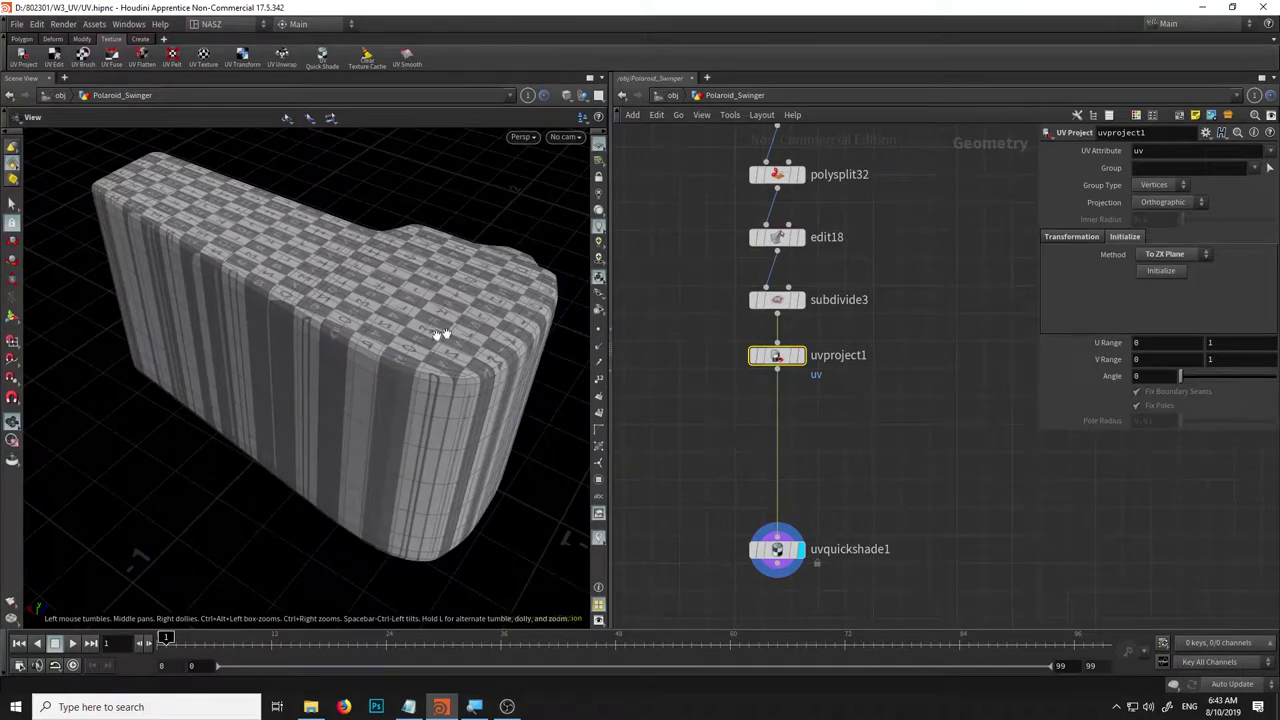
mouse_move(383, 343)
mouse_down()
mouse_move(294, 286)
mouse_move(329, 263)
mouse_move(380, 286)
mouse_up()
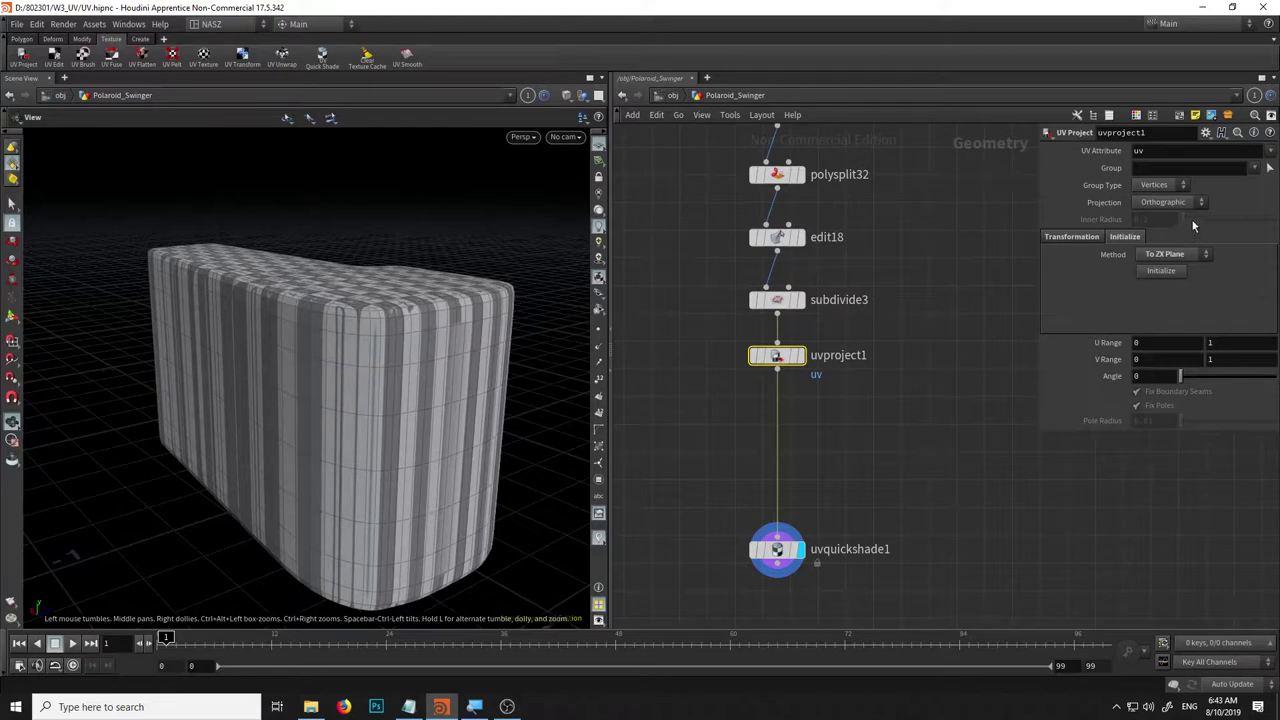
middle_drag(900, 393, 947, 297)
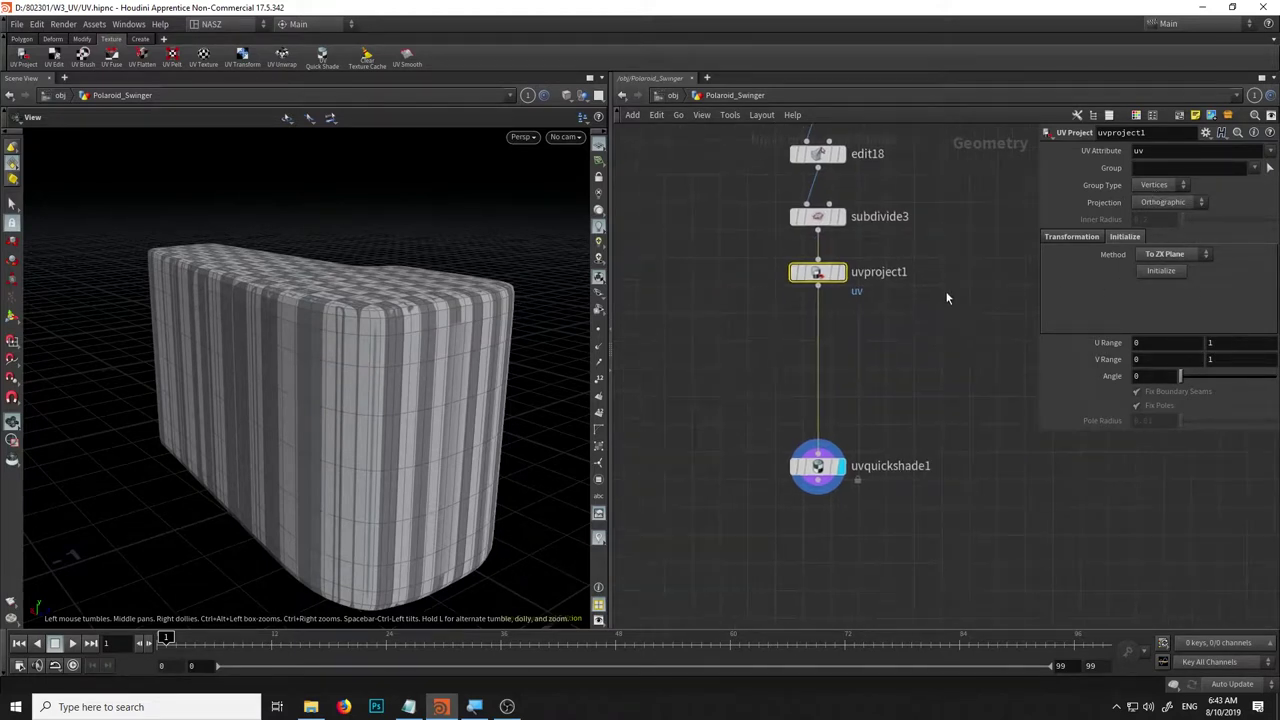
Move the uvproject1 node off to the left in the network.
drag(818, 272, 680, 272)
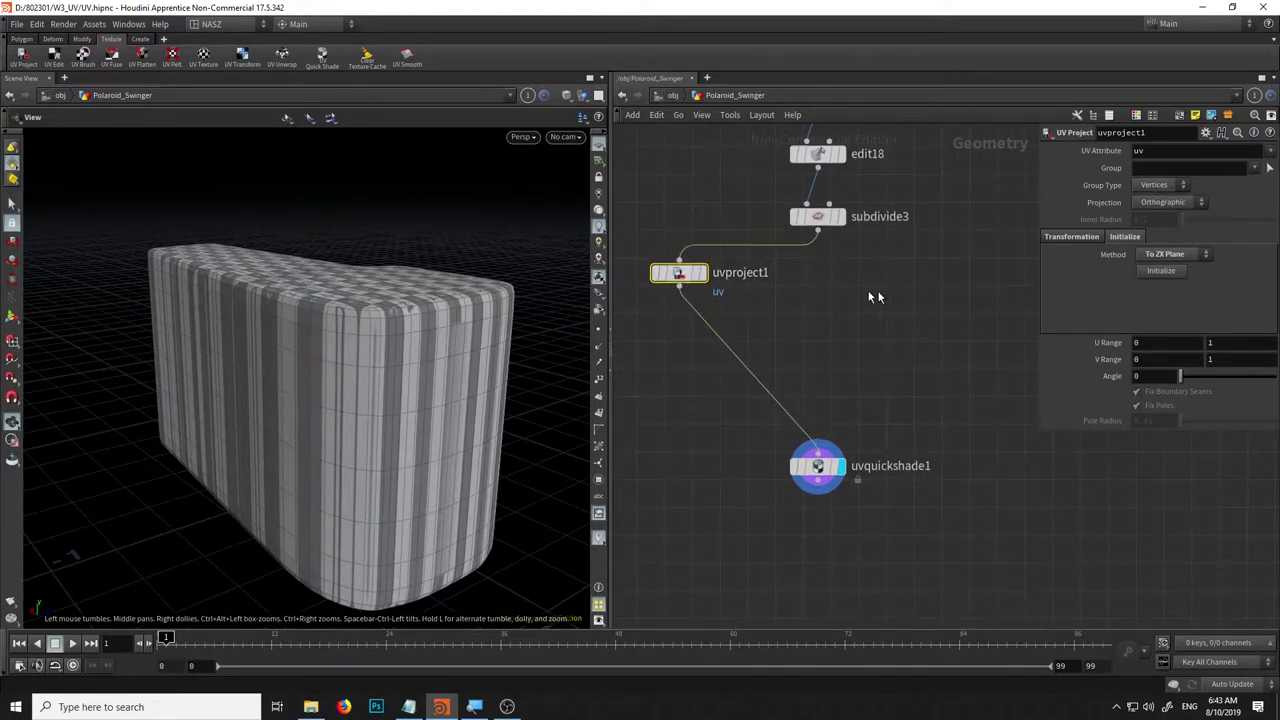
key(Tab)
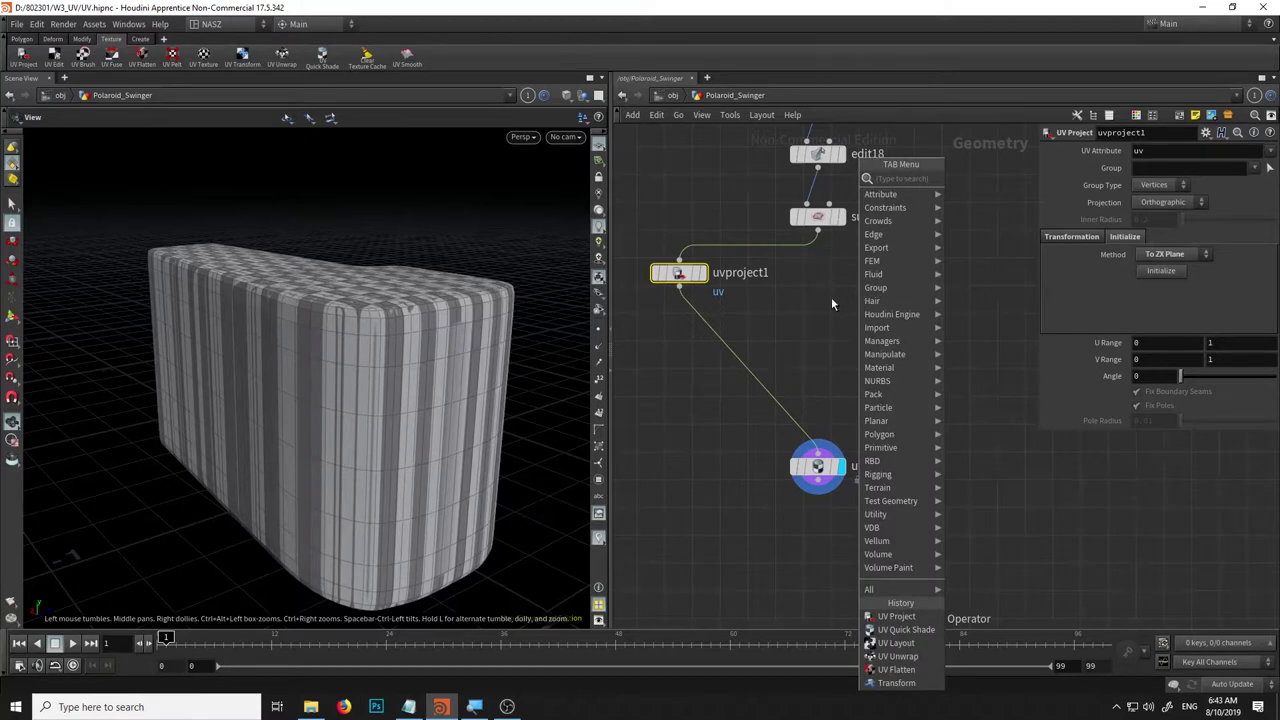
key(Escape)
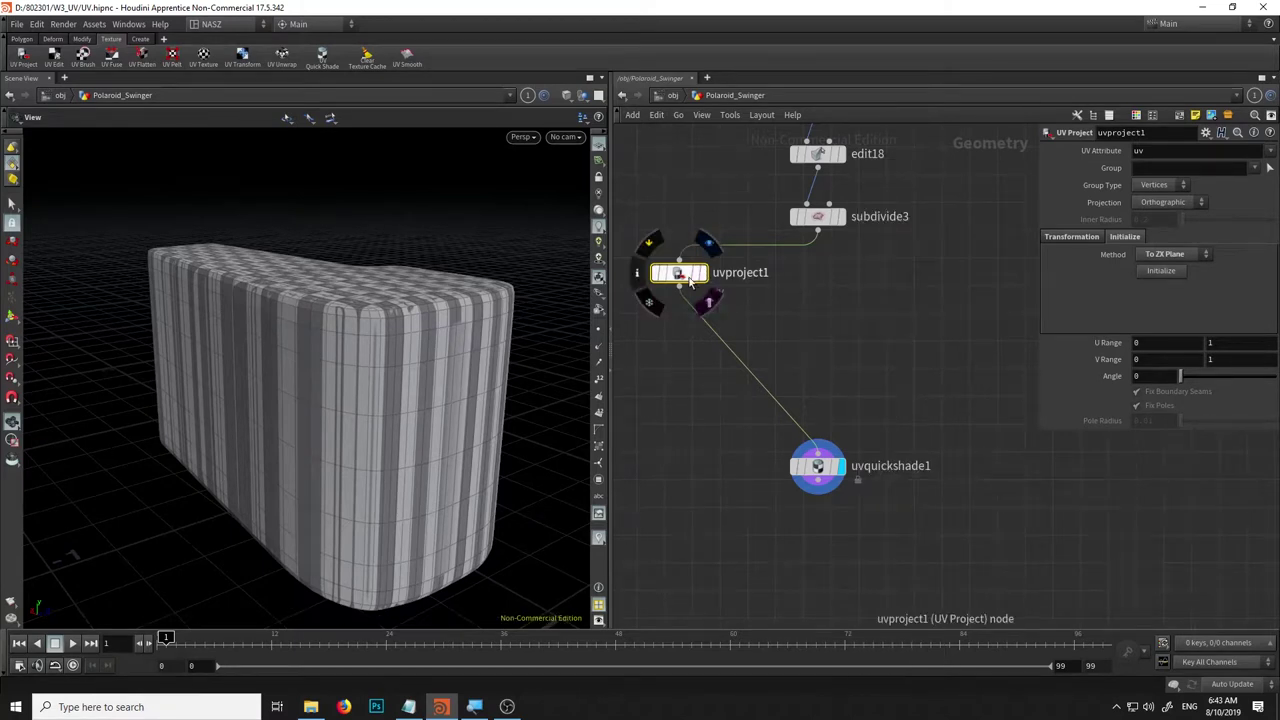
Display subdivide3's plain mesh and activate the viewport Select tool.
click(818, 226)
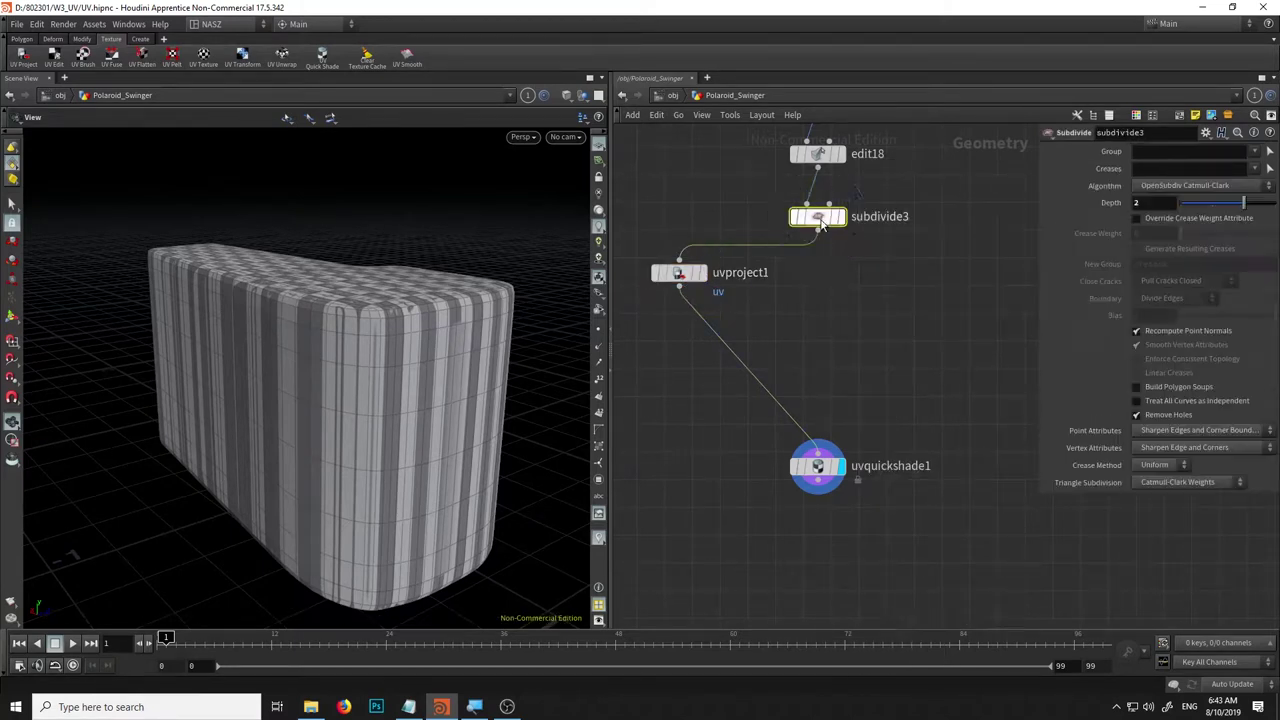
click(838, 216)
mouse_move(457, 248)
mouse_down()
mouse_move(394, 243)
mouse_move(423, 243)
mouse_up()
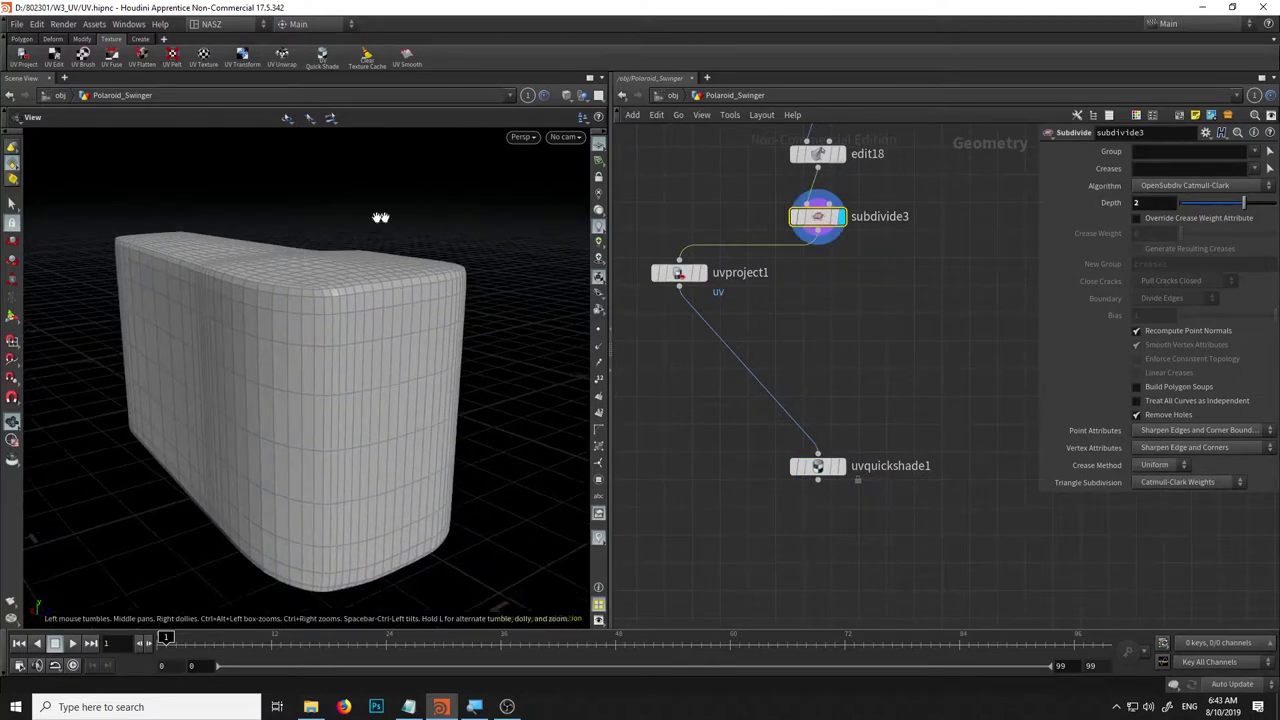
click(12, 206)
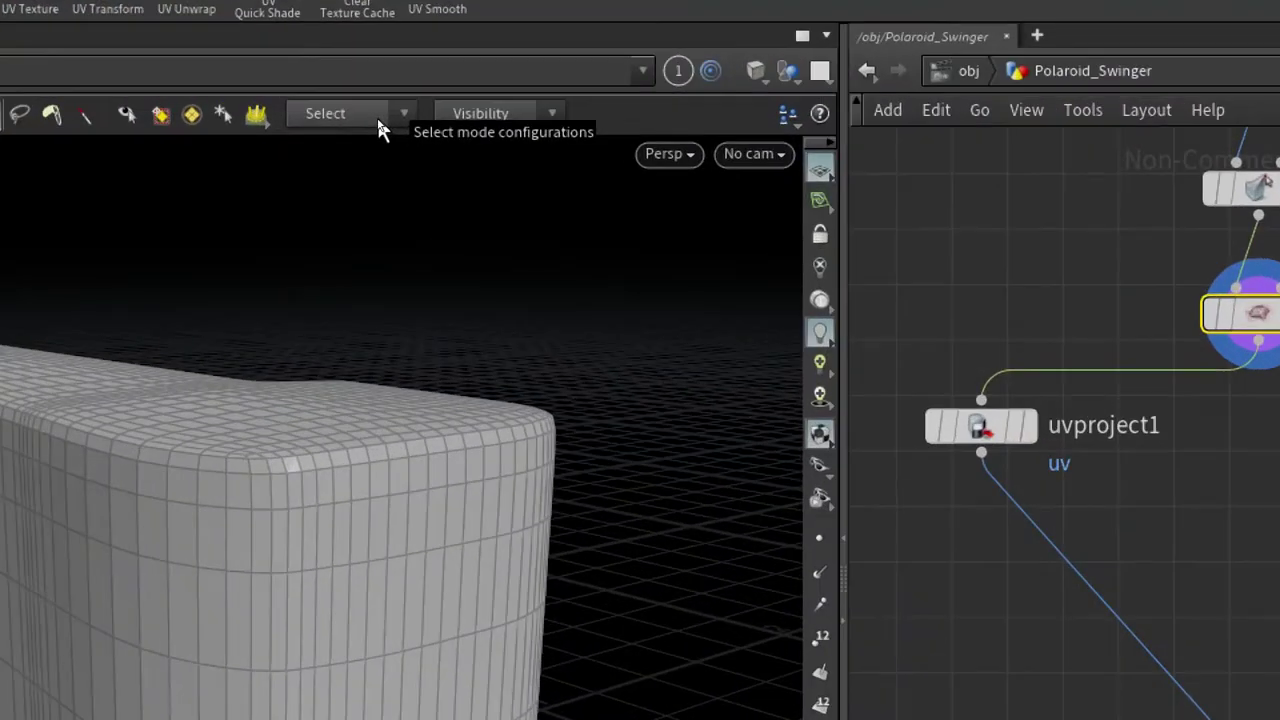
Use Cut Geometry for UV Layout to cut a seam around the body's top edge.
click(381, 128)
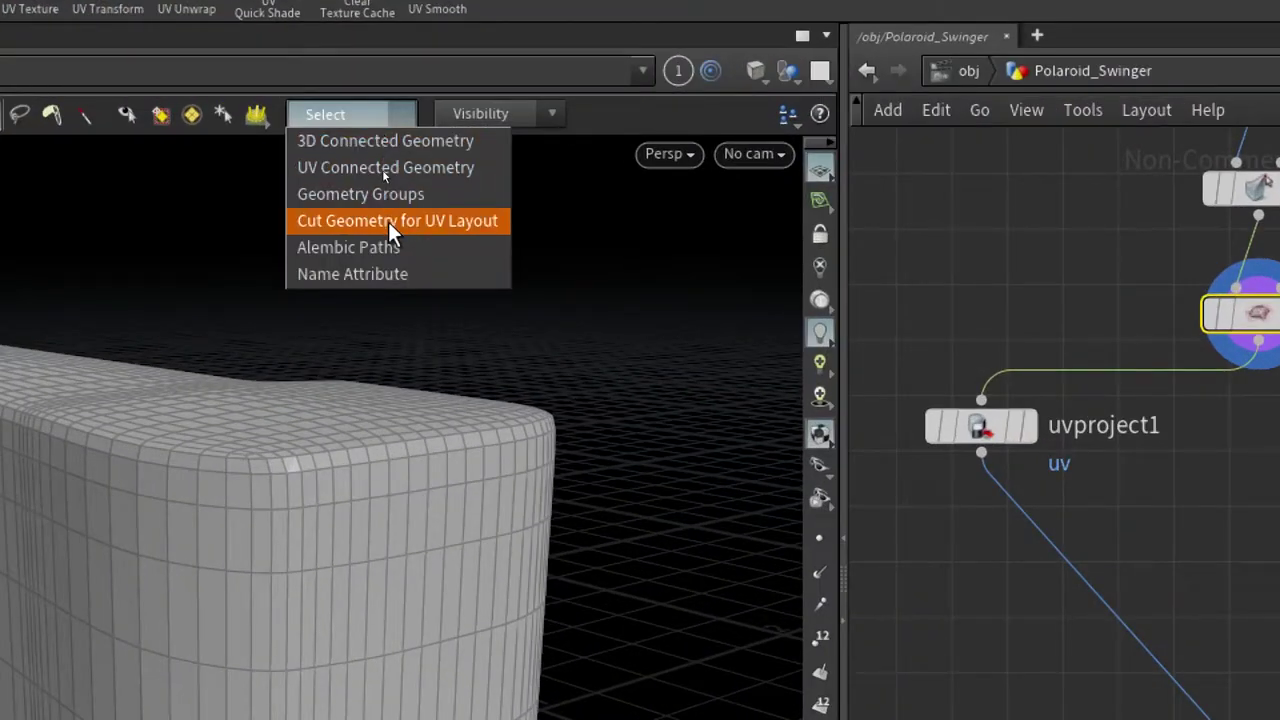
click(388, 221)
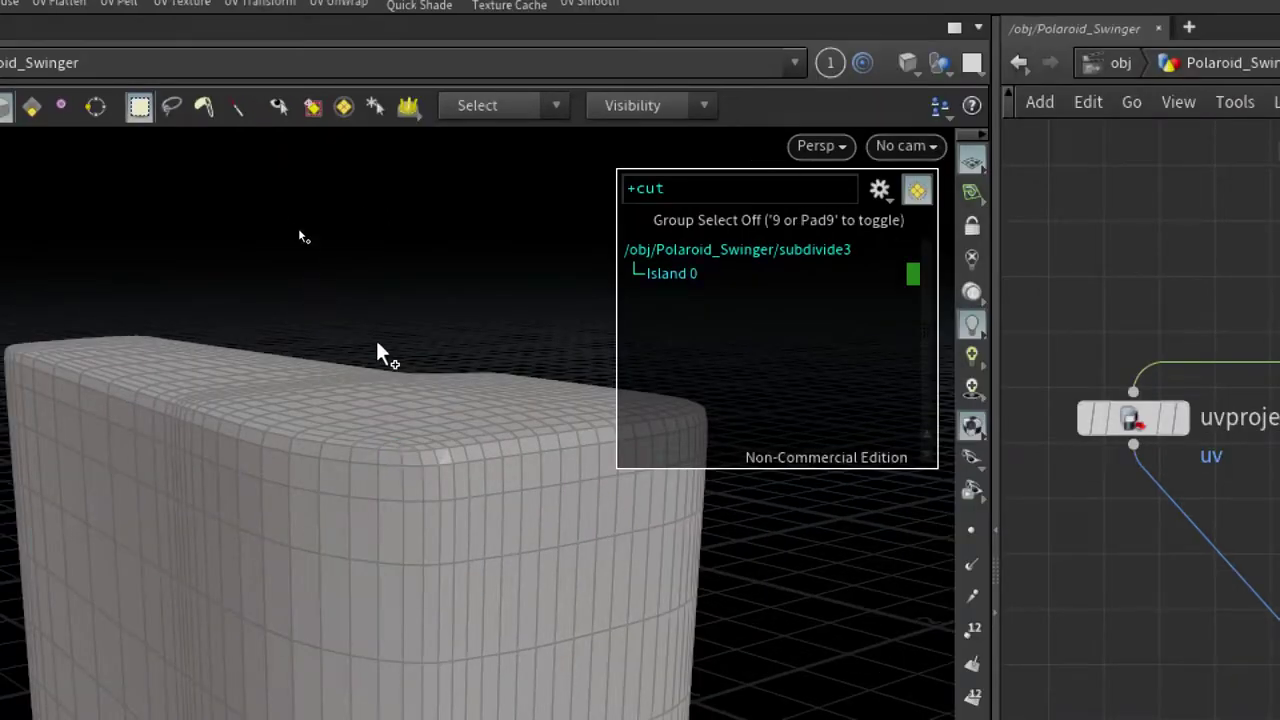
drag(349, 309, 451, 449)
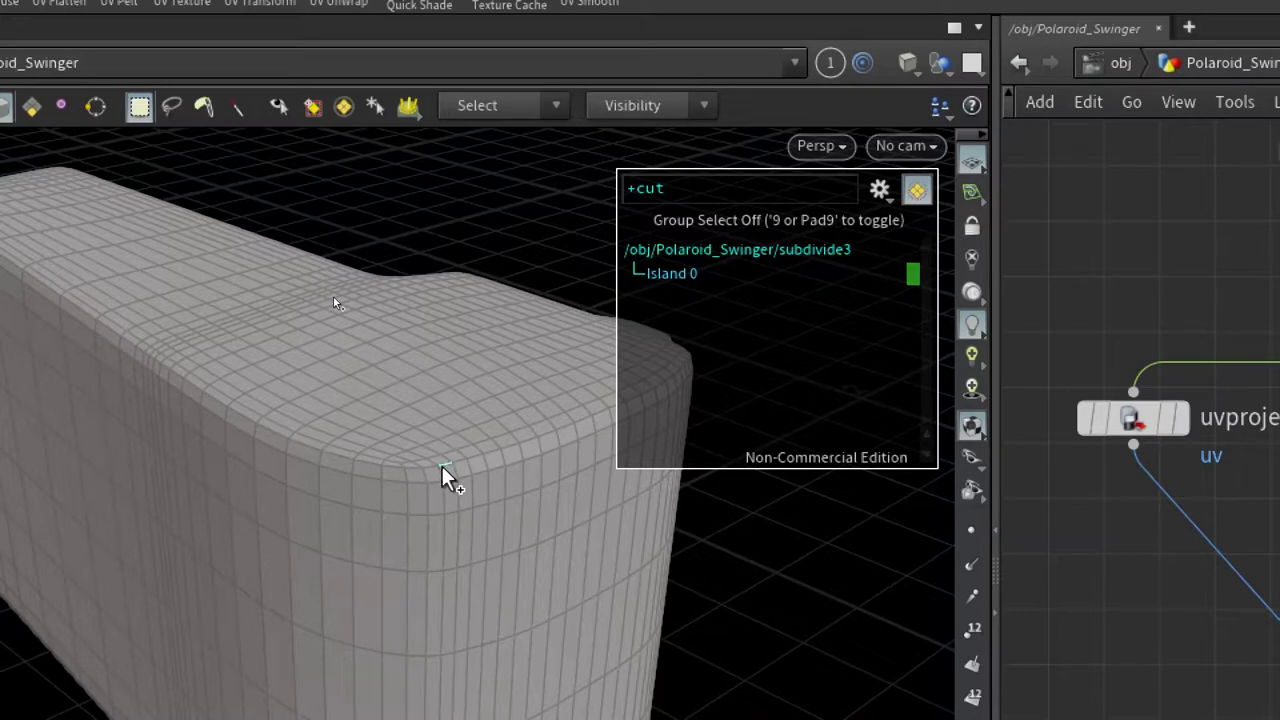
click(480, 462)
click(498, 458)
click(512, 455)
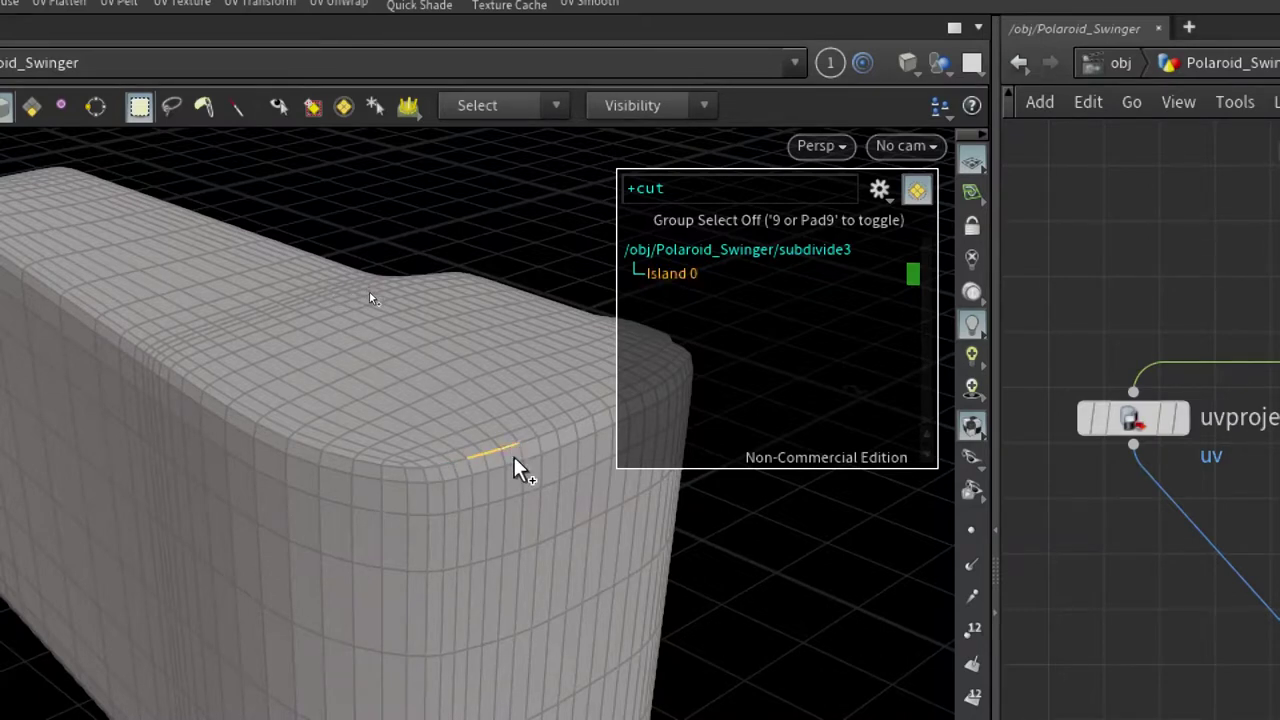
click(512, 455)
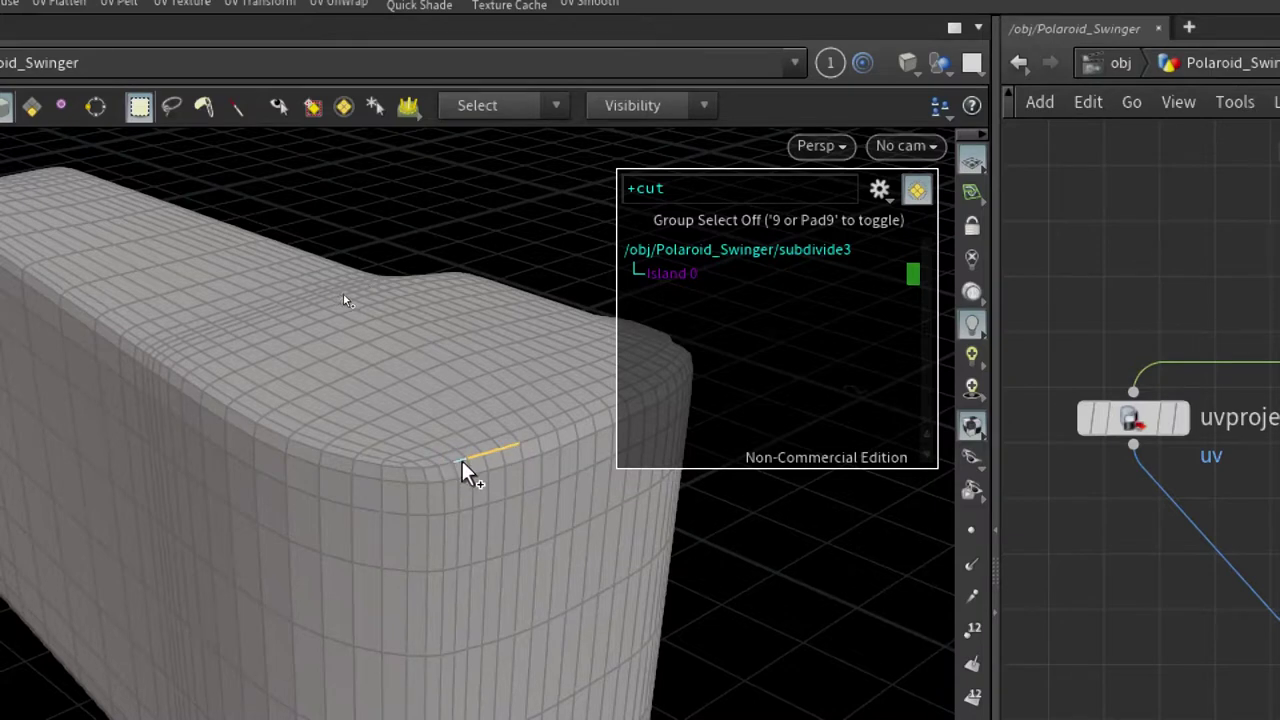
click(466, 471)
drag(451, 306, 434, 334)
Cut the side face into its own island, then merge the extra island back.
mouse_move(177, 306)
mouse_down()
mouse_move(177, 449)
mouse_move(14, 386)
mouse_move(203, 334)
mouse_move(473, 640)
mouse_move(546, 632)
mouse_up()
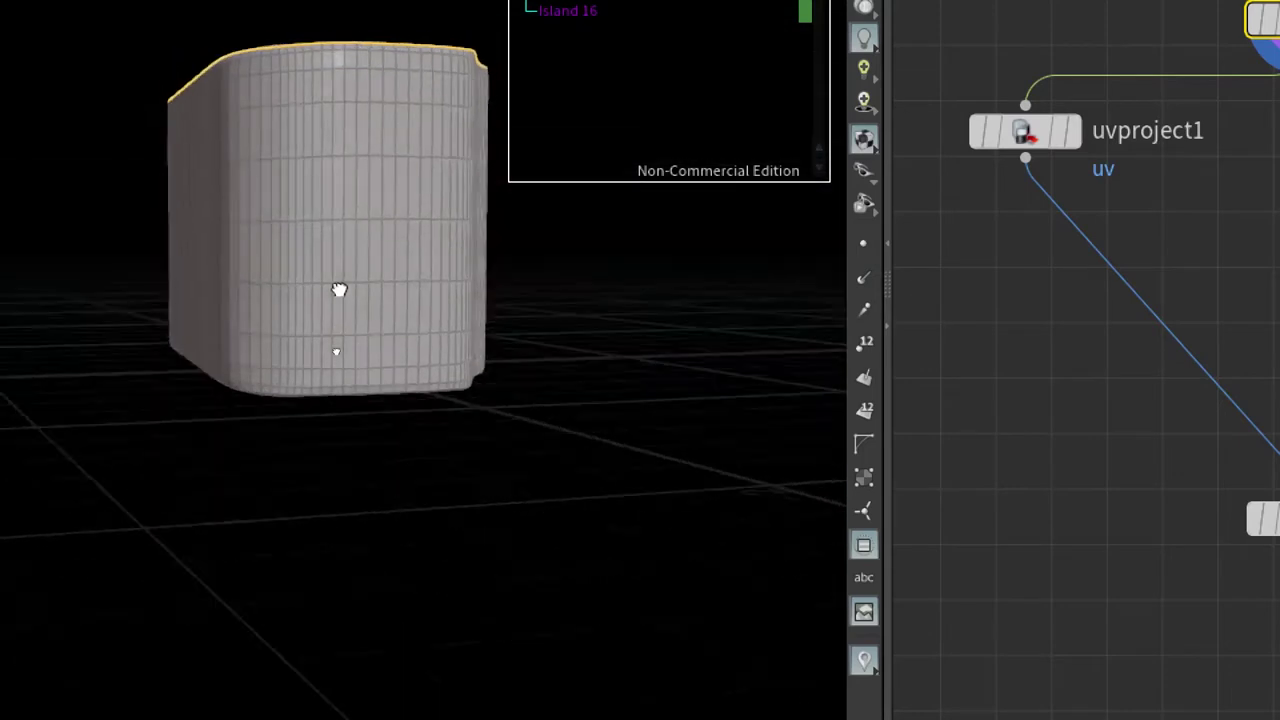
drag(339, 290, 519, 100)
mouse_move(511, 172)
mouse_down()
mouse_move(451, 177)
mouse_move(449, 271)
mouse_move(317, 400)
mouse_move(289, 315)
mouse_up()
scroll(320, 434, up, 3)
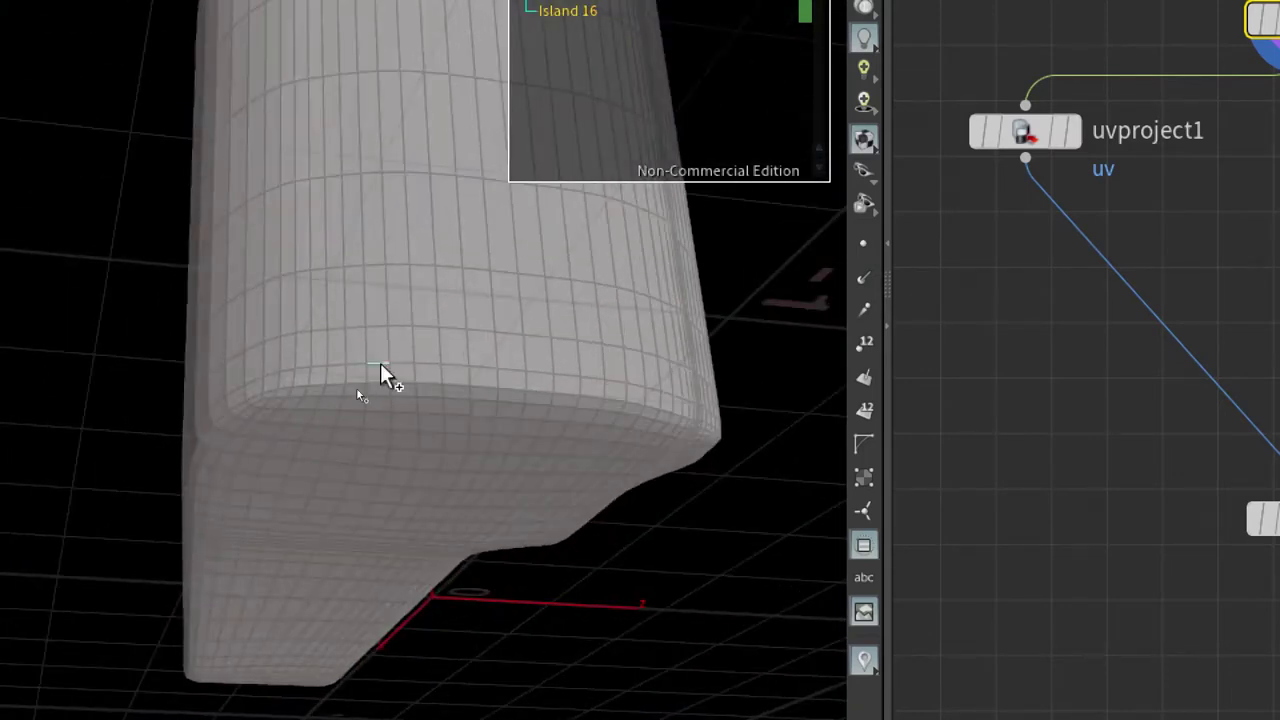
click(385, 390)
mouse_move(423, 337)
mouse_down()
mouse_move(436, 225)
mouse_move(389, 214)
mouse_move(457, 169)
mouse_move(357, 591)
mouse_move(174, 472)
mouse_move(29, 451)
mouse_move(380, 443)
mouse_move(26, 449)
mouse_move(17, 423)
mouse_move(37, 486)
mouse_up()
mouse_move(389, 589)
mouse_down()
mouse_move(460, 331)
mouse_move(371, 283)
mouse_move(311, 511)
mouse_move(340, 546)
mouse_move(337, 414)
mouse_move(354, 434)
mouse_move(337, 488)
mouse_up()
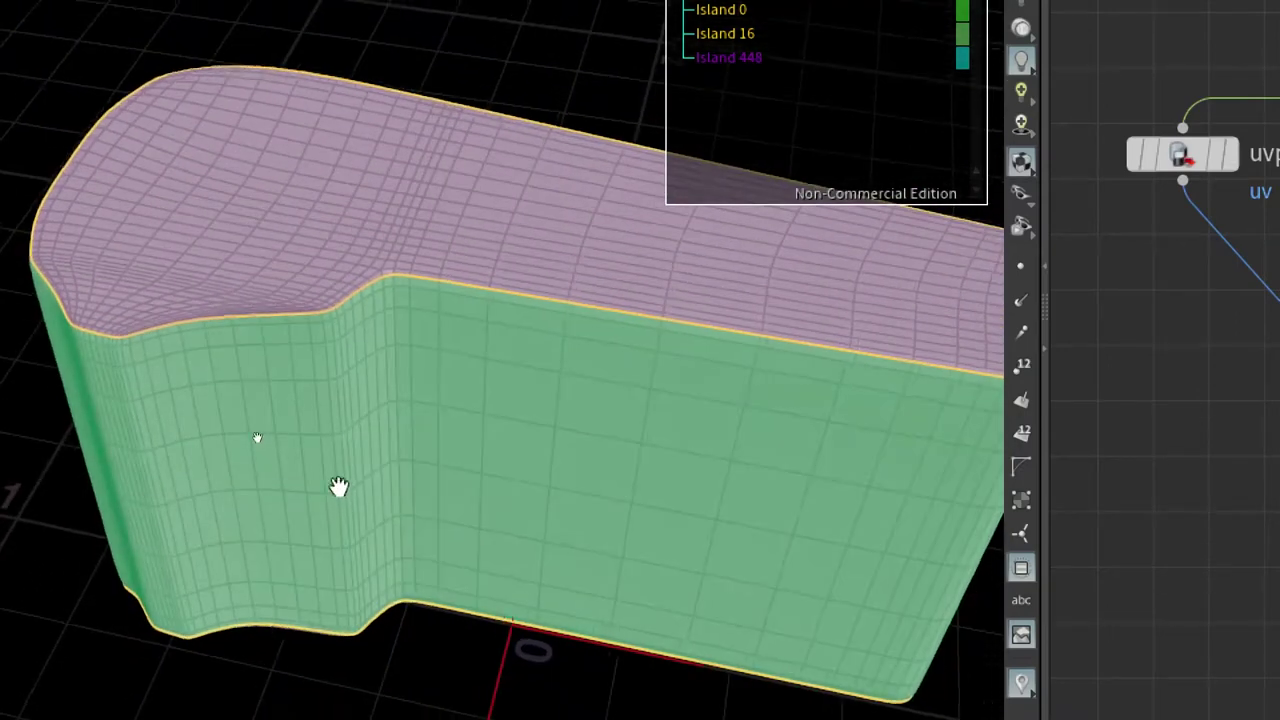
mouse_move(397, 272)
mouse_down()
mouse_move(672, 457)
mouse_move(214, 400)
mouse_move(829, 349)
mouse_move(701, 310)
mouse_move(789, 300)
mouse_move(609, 469)
mouse_move(551, 374)
mouse_move(427, 289)
mouse_up()
click(427, 257)
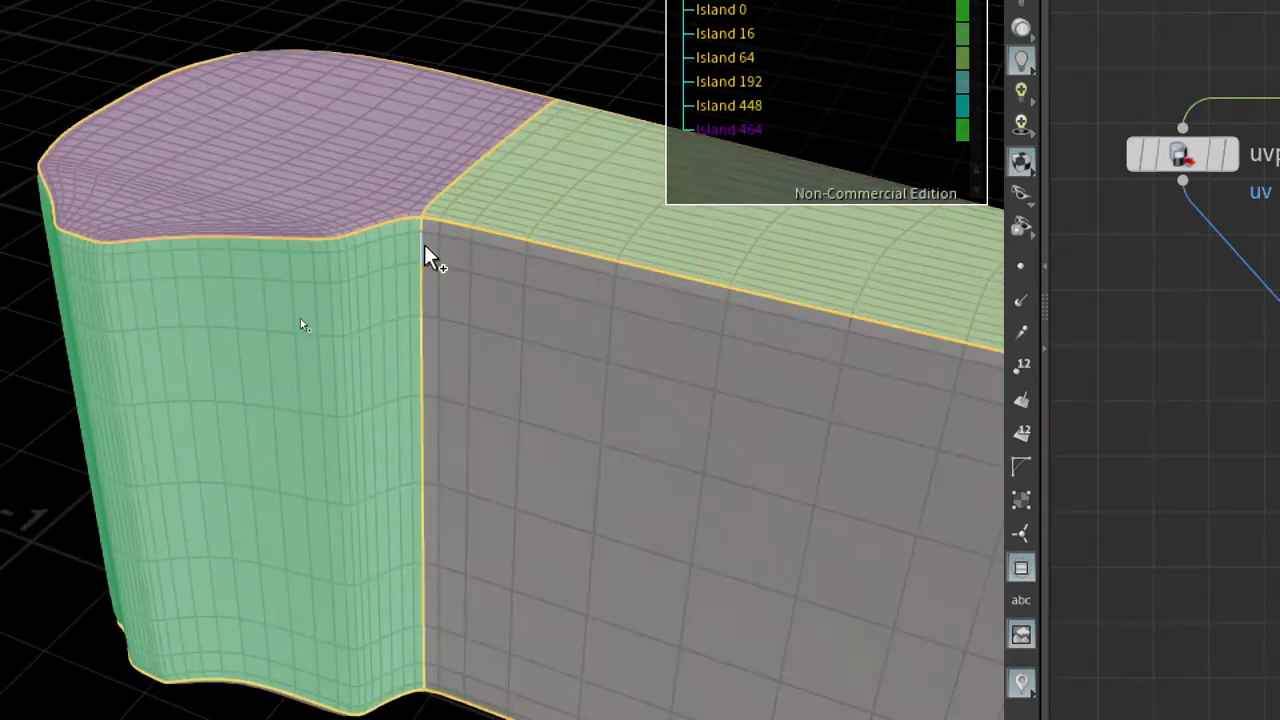
mouse_move(466, 248)
mouse_down()
mouse_move(549, 337)
mouse_move(566, 137)
mouse_move(586, 106)
mouse_move(208, 378)
mouse_move(606, 423)
mouse_up()
ctrl+click(417, 292)
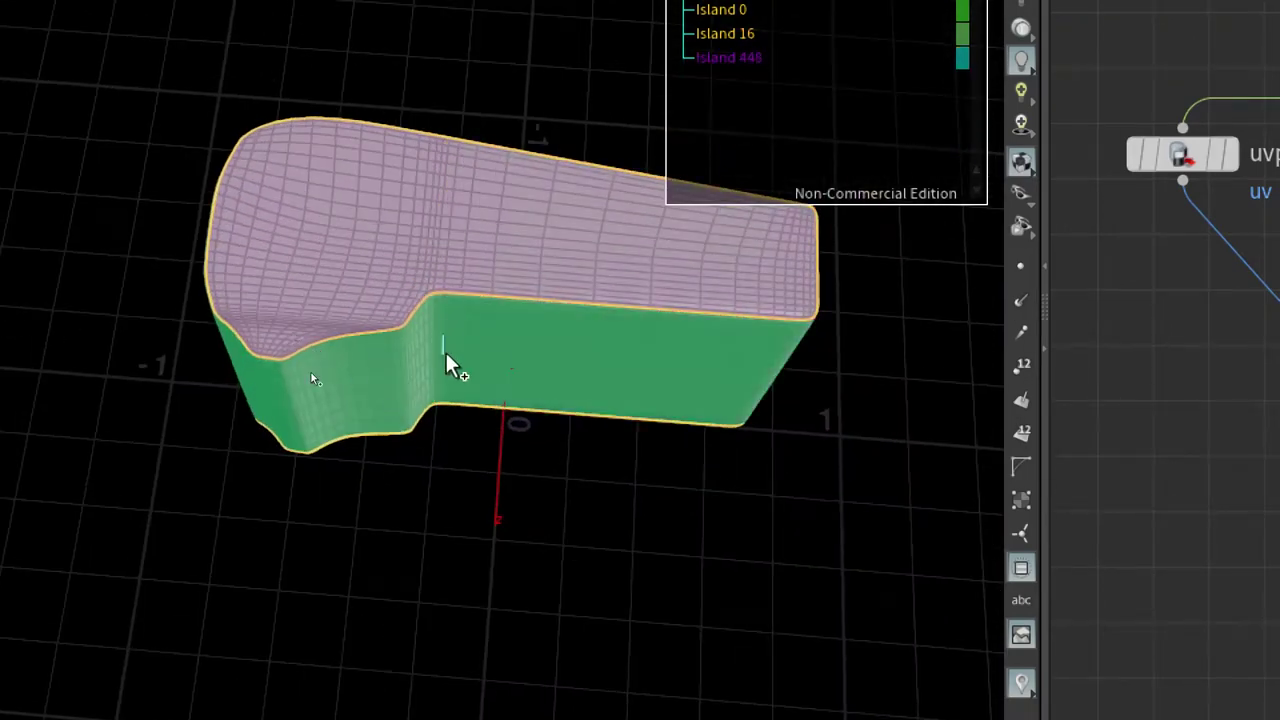
Cut a seam down the vertical side edge and inspect the resulting islands.
drag(457, 350, 423, 294)
scroll(423, 300, up, 3)
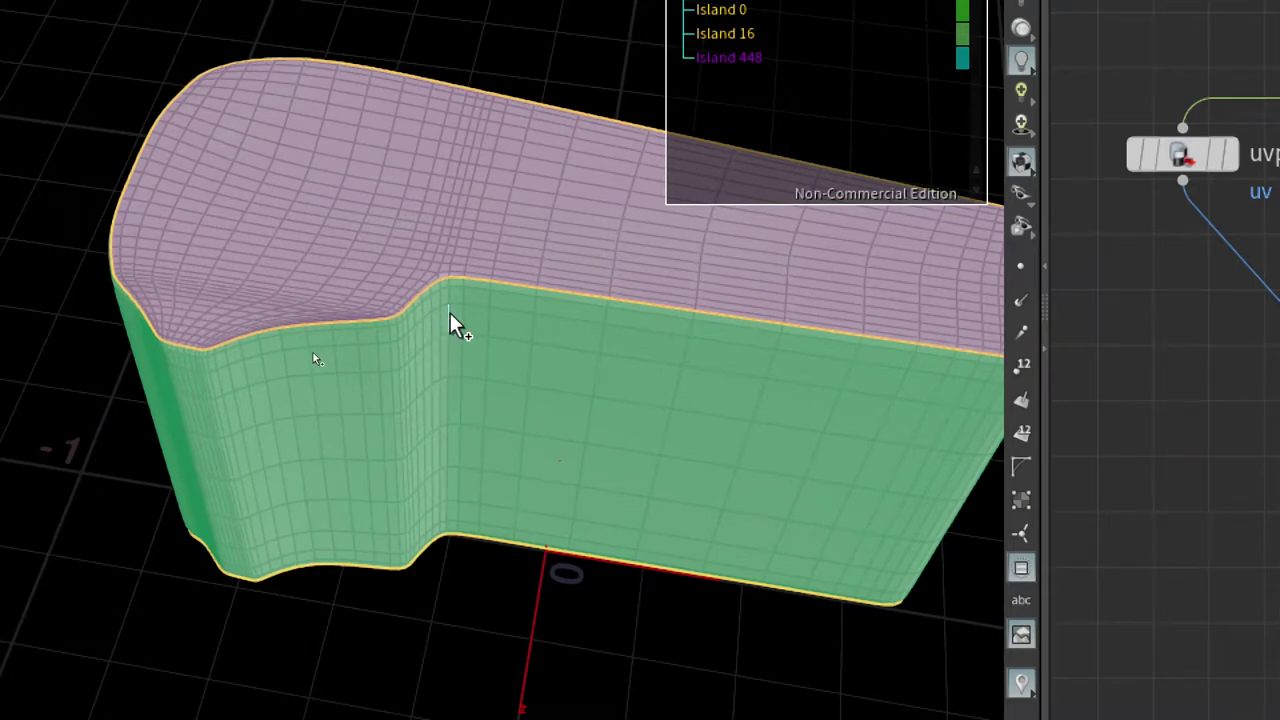
drag(451, 320, 449, 286)
mouse_move(529, 567)
alt+mouse_down()
mouse_move(480, 423)
mouse_move(560, 357)
mouse_move(490, 310)
alt+mouse_up()
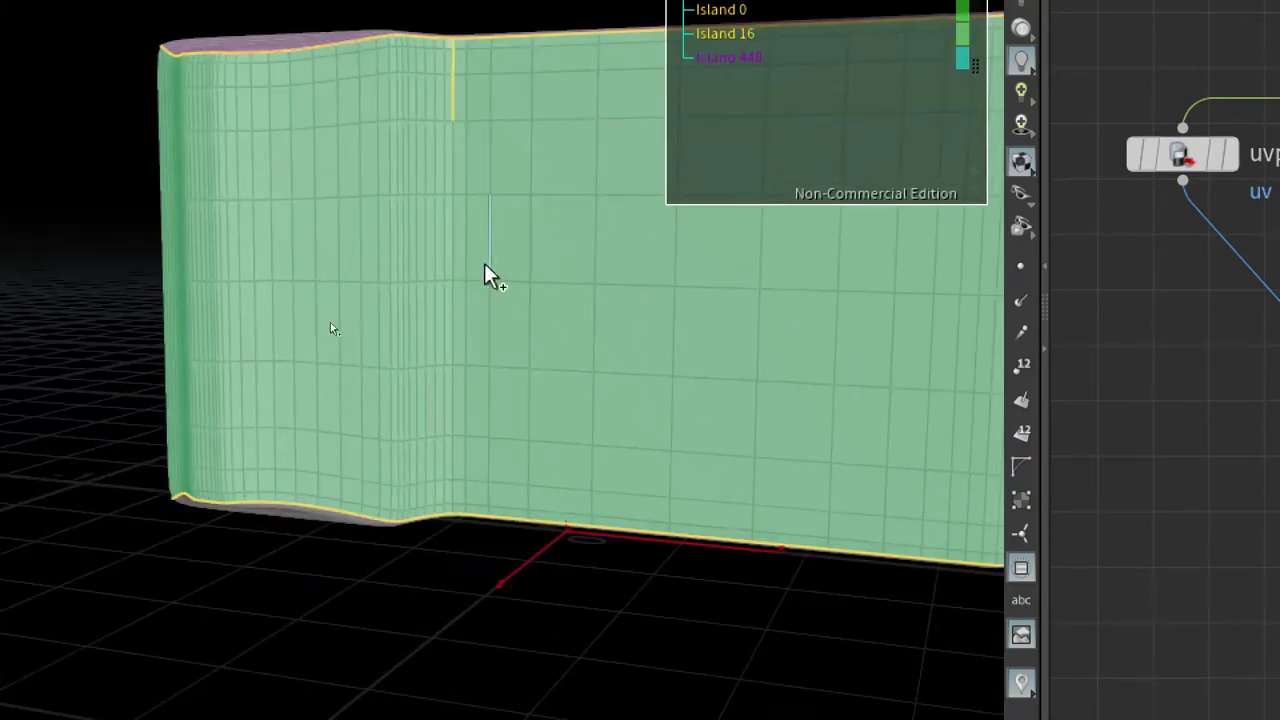
drag(449, 149, 457, 509)
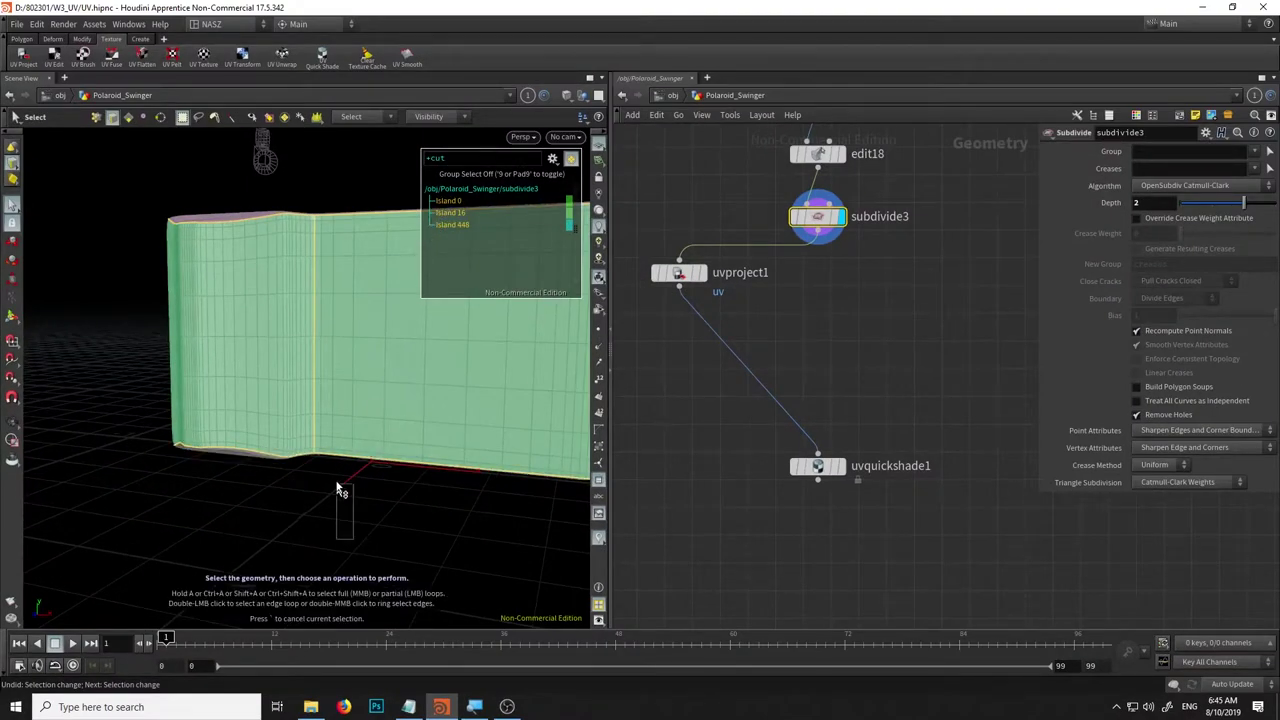
alt+drag(335, 502, 456, 261)
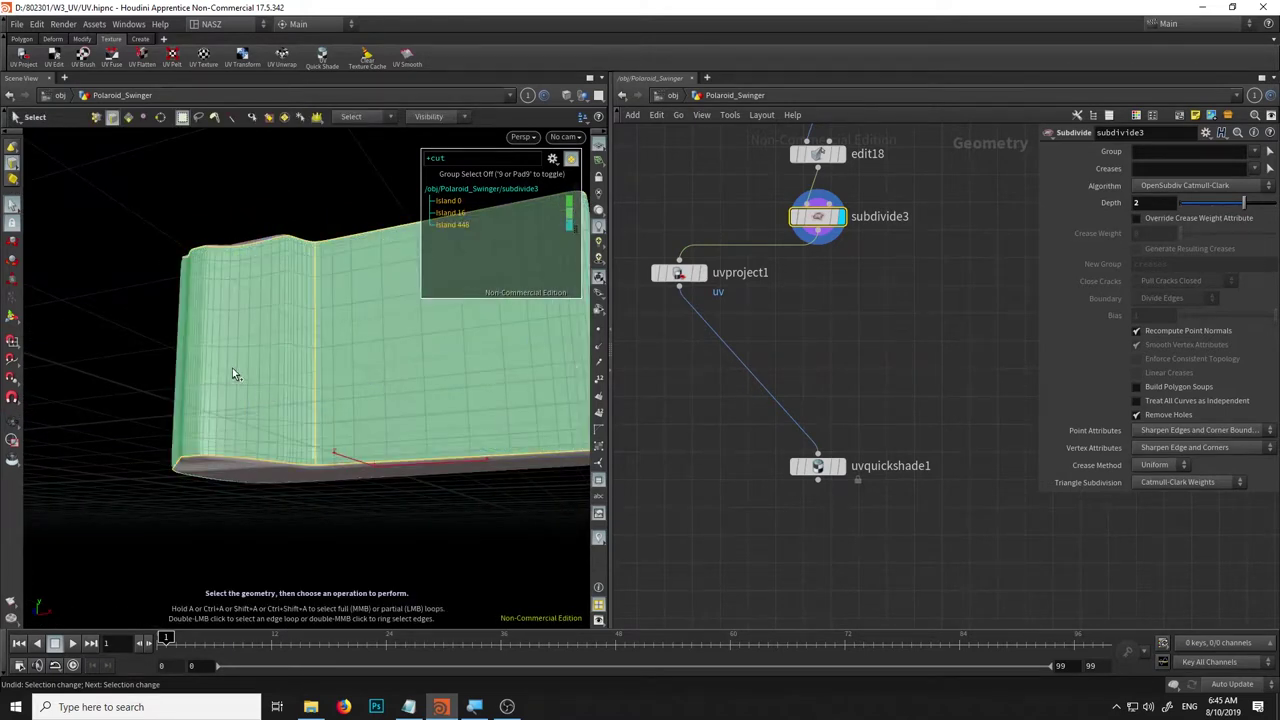
alt+drag(232, 374, 280, 434)
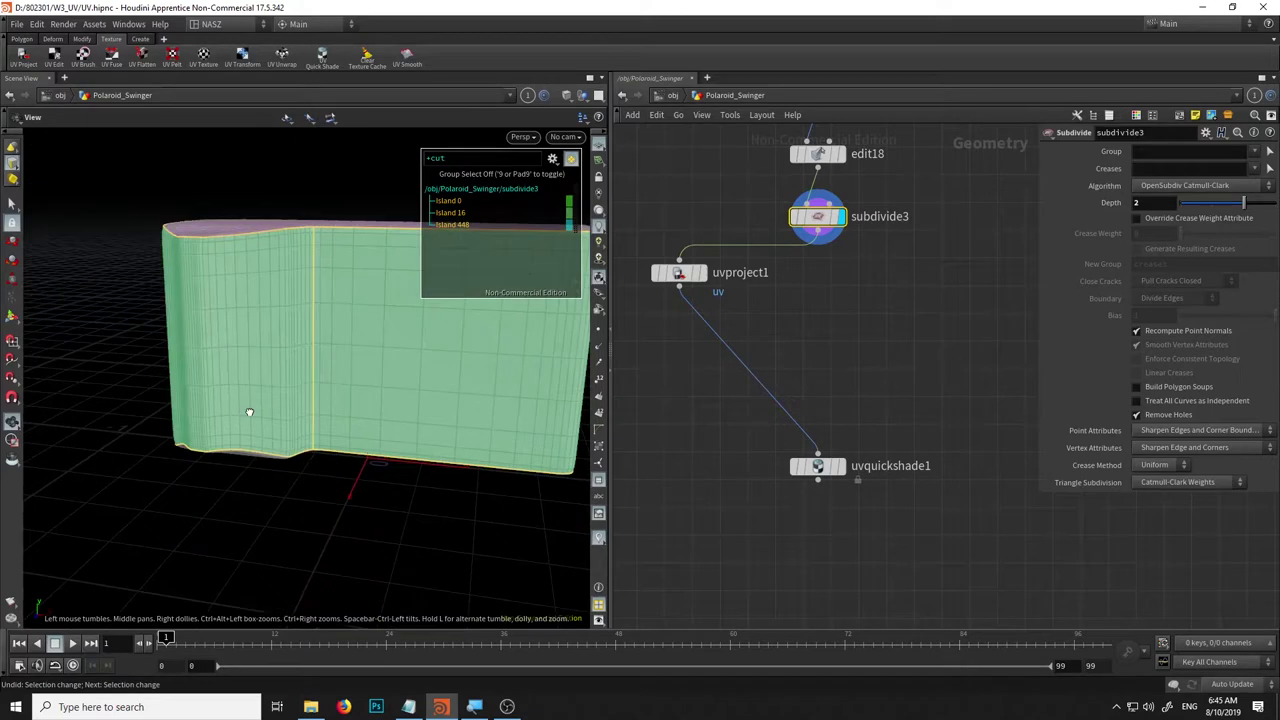
Branch a uvflatten1 node off subdivide3 and reconnect uvproject1 to subdivide3.
click(825, 234)
text(uvf)
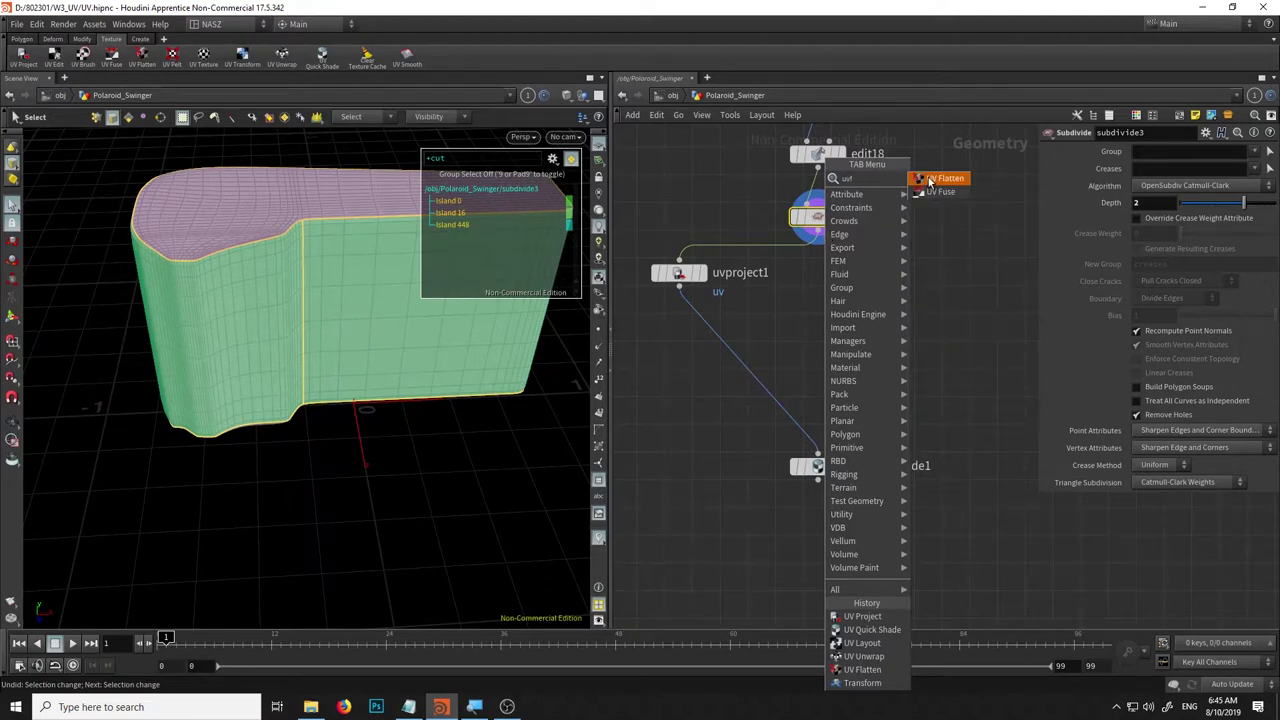
click(950, 178)
click(877, 275)
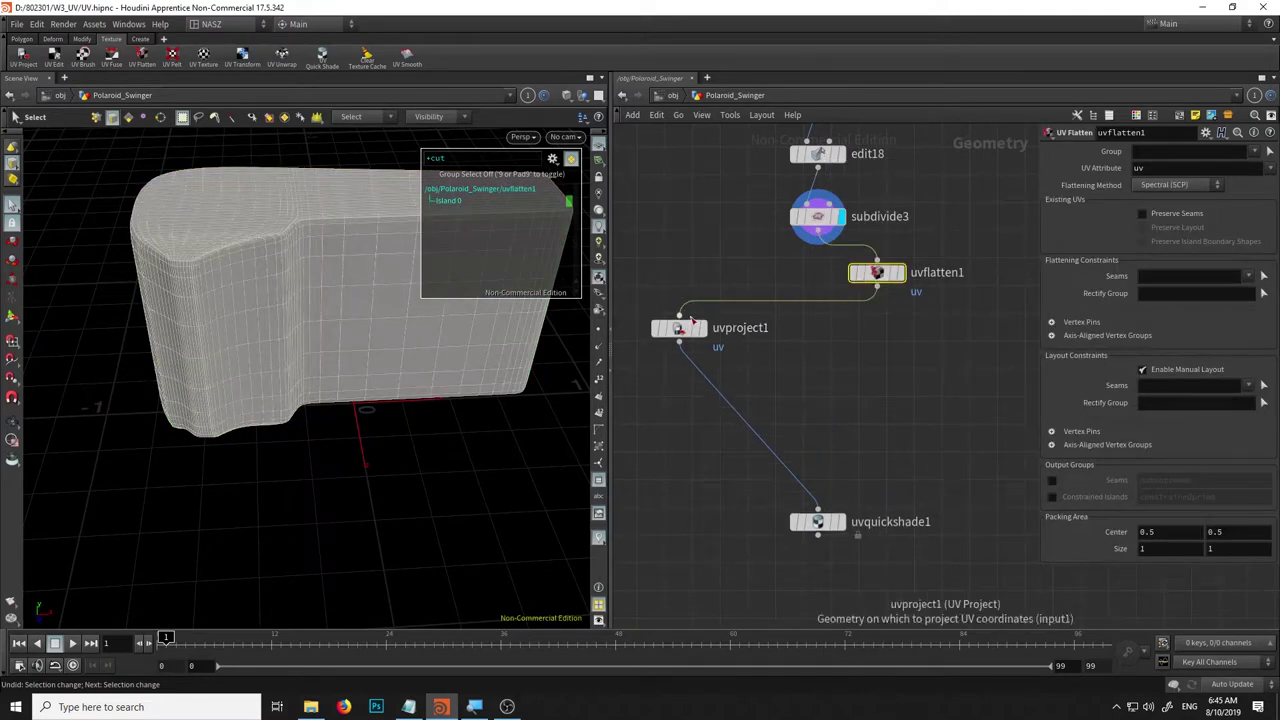
click(766, 289)
click(818, 233)
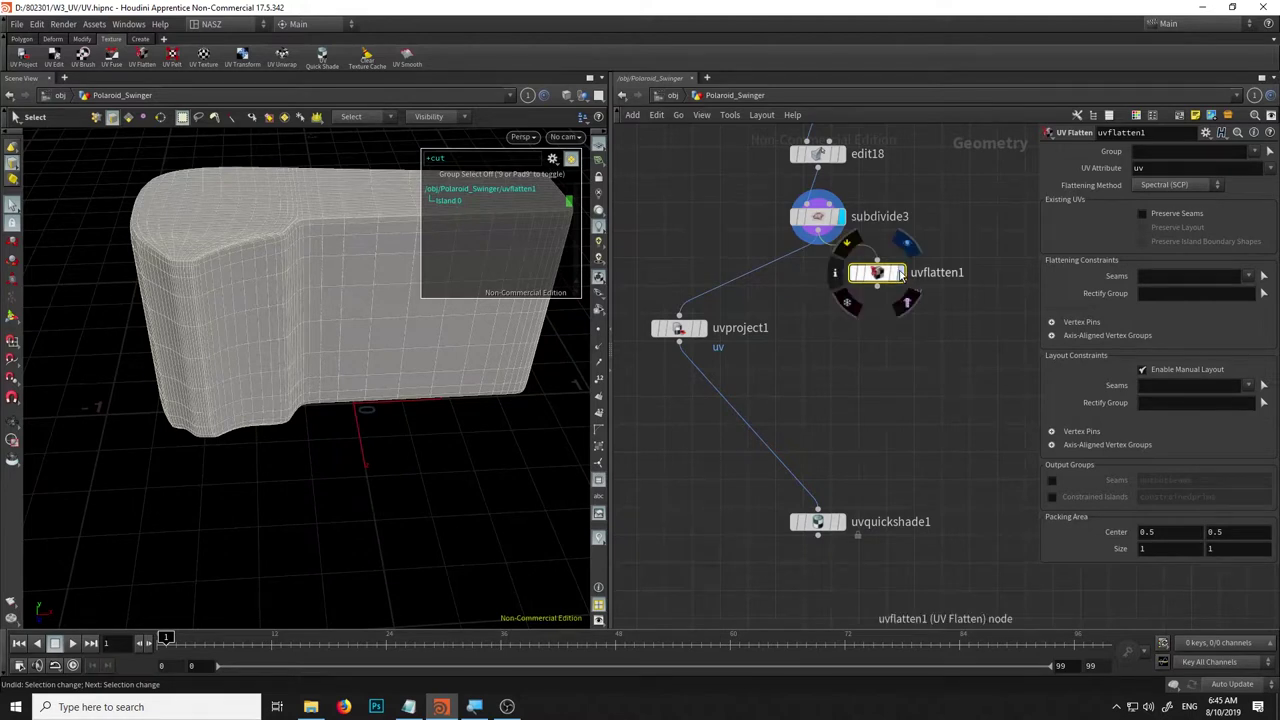
drag(880, 277, 889, 308)
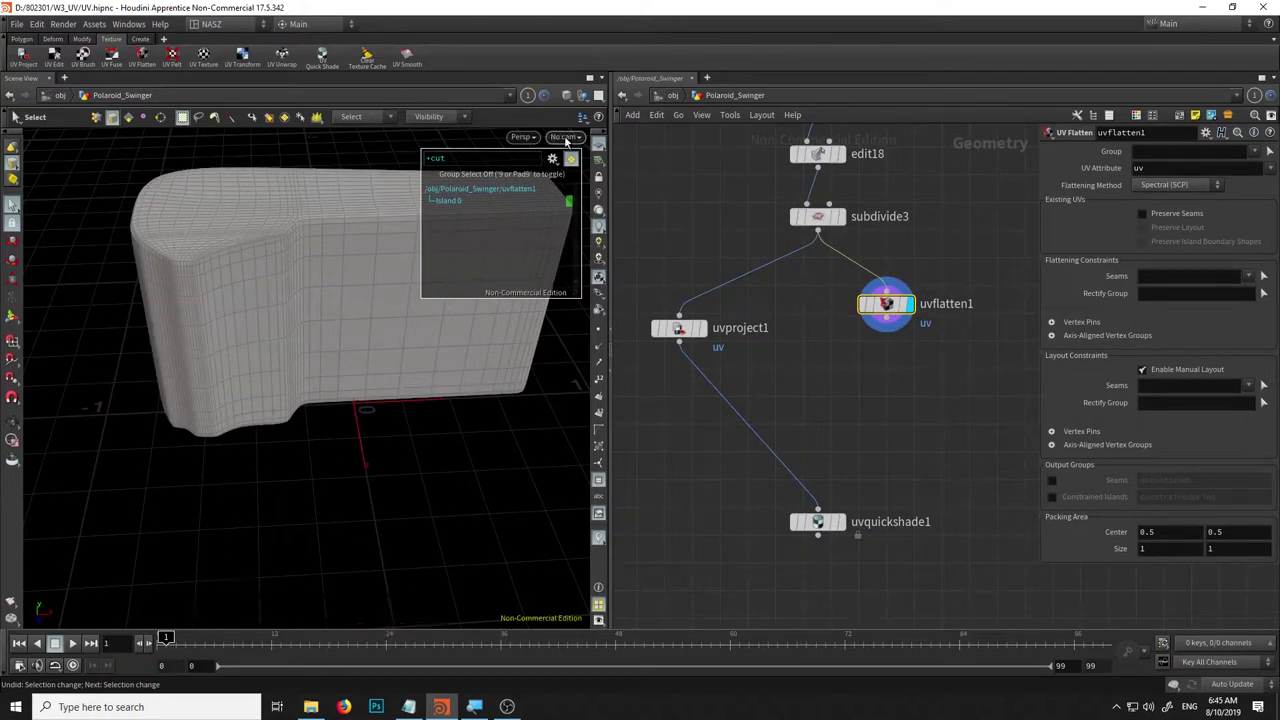
Switch the viewer to the UV view, frame the grid, and display subdivide3.
click(528, 138)
mouse_move(530, 164)
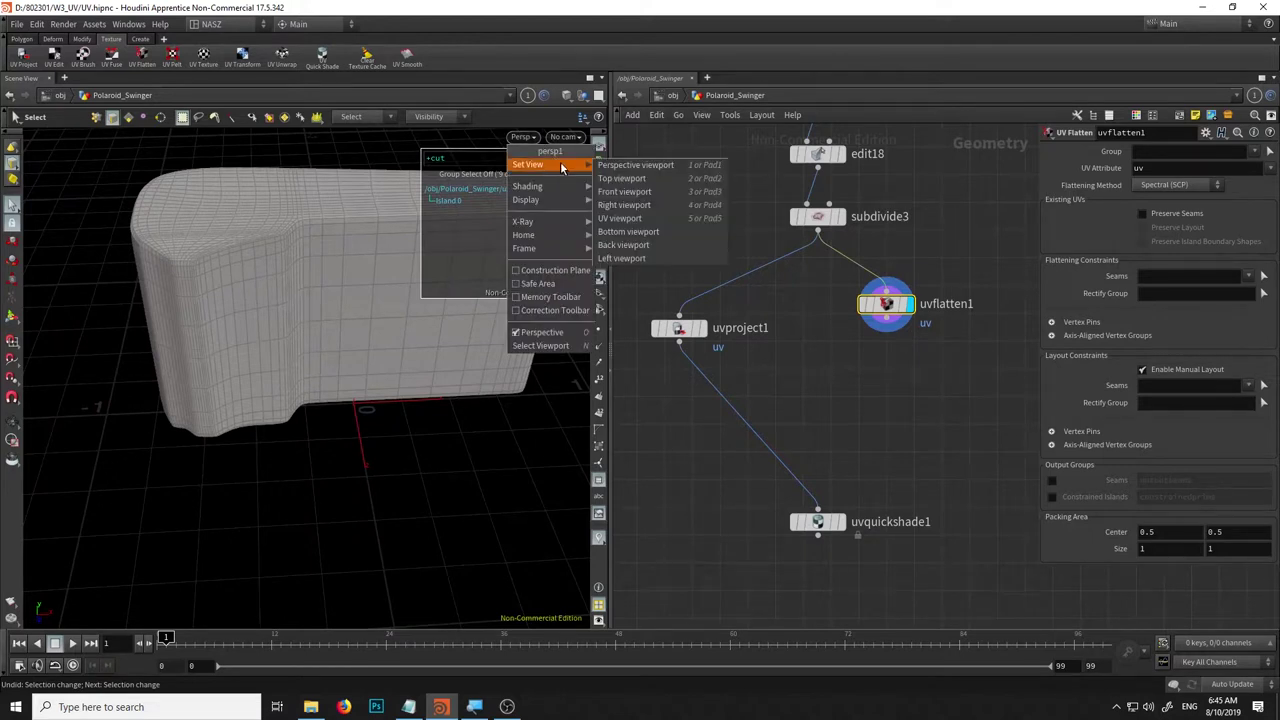
click(617, 218)
scroll(370, 429, up, 3)
middle_drag(200, 571, 251, 456)
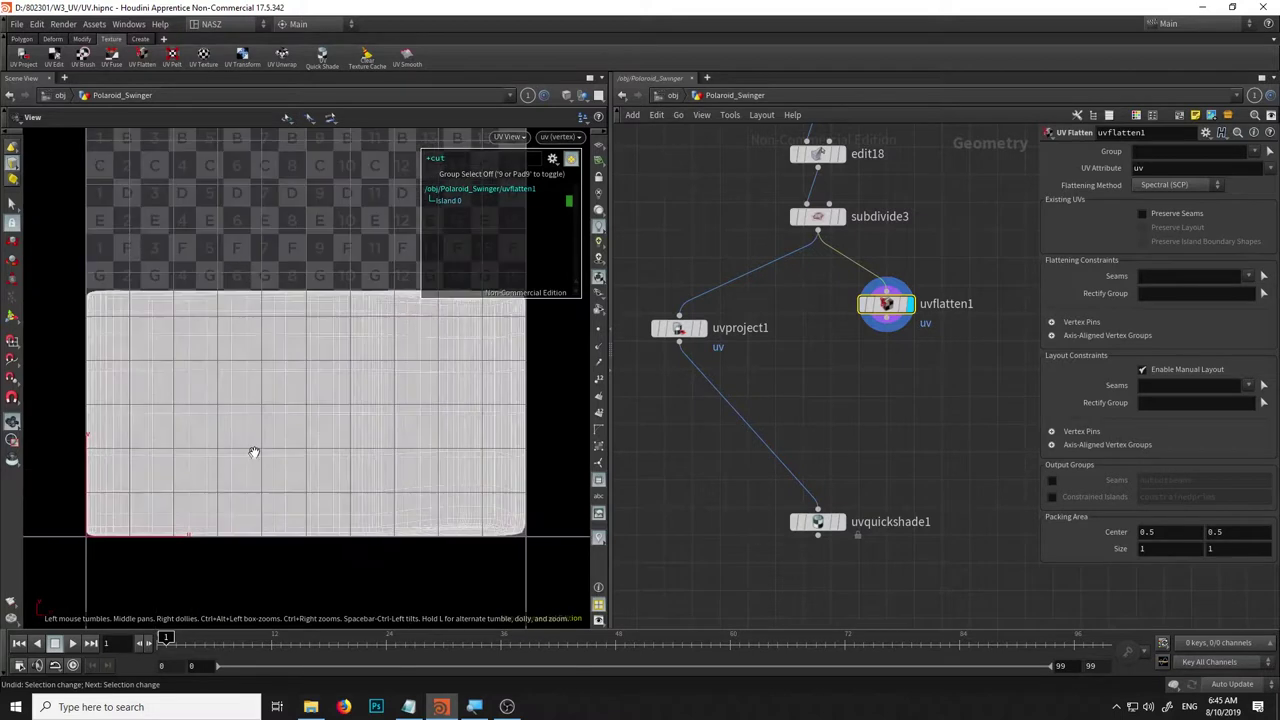
key(s)
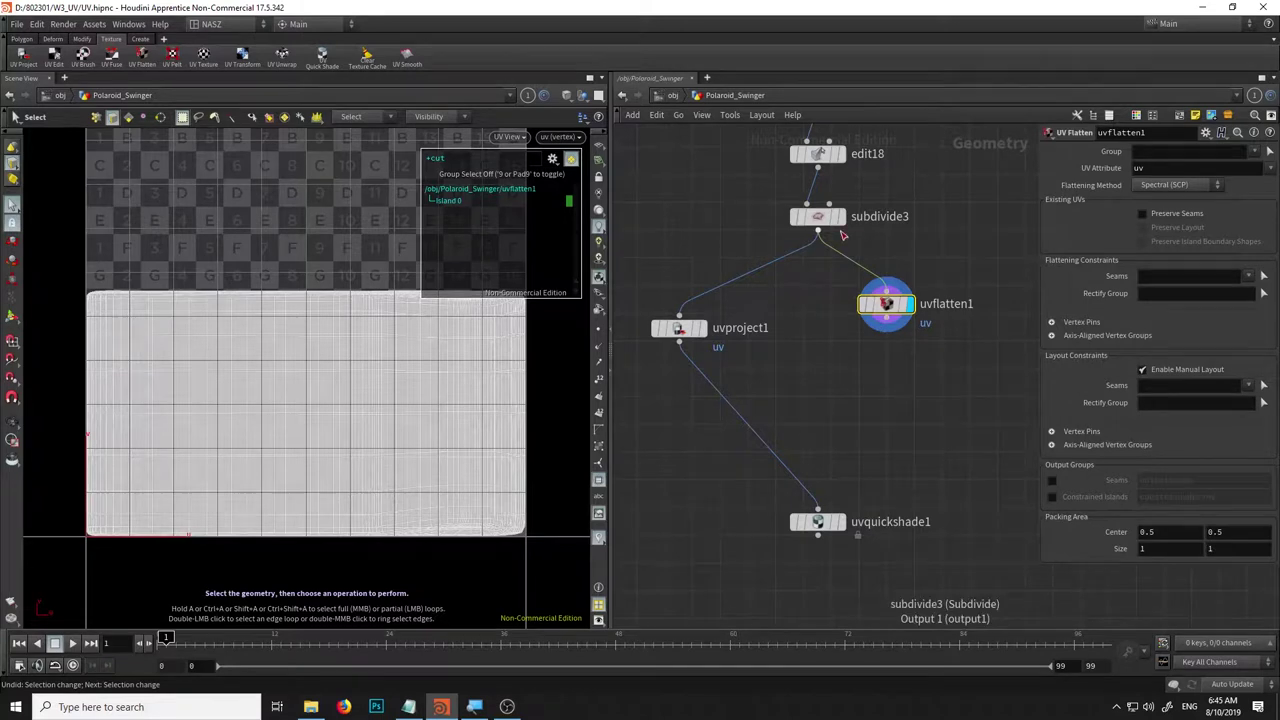
click(824, 222)
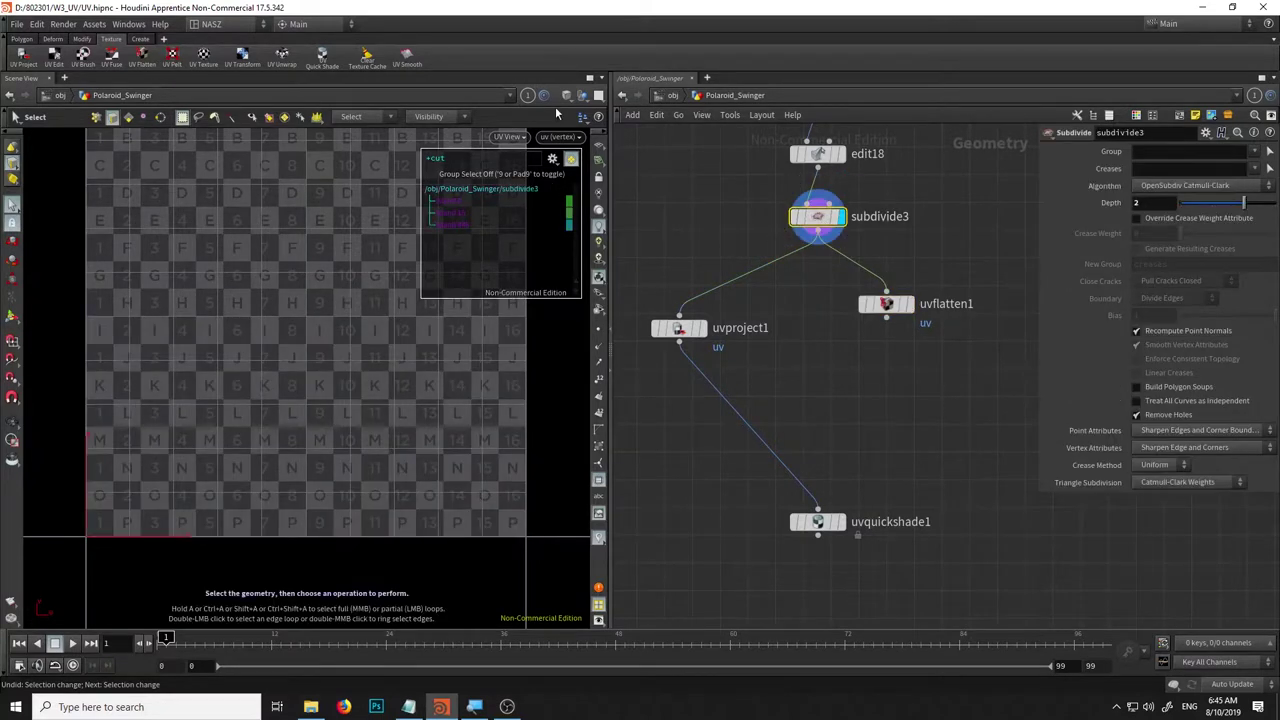
Back in Perspective view, create group1 from the seam edges and display uvflatten1.
click(509, 137)
mouse_move(537, 167)
click(600, 164)
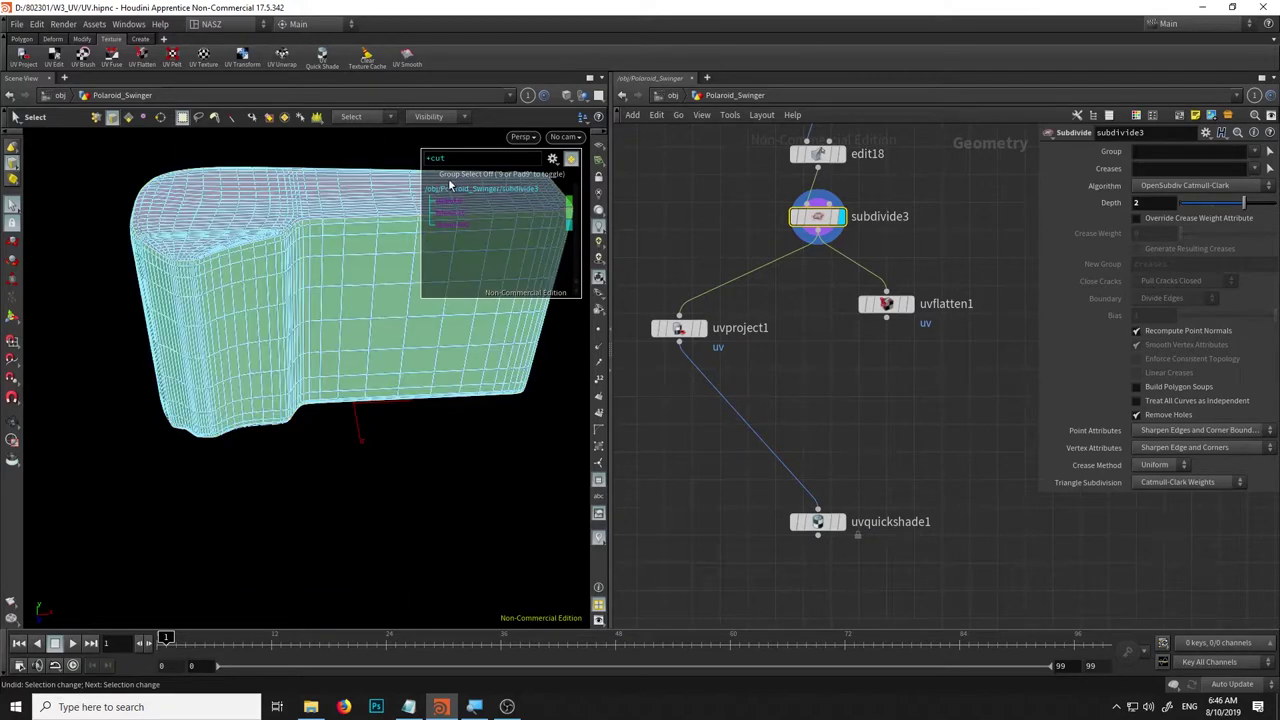
key(Tab)
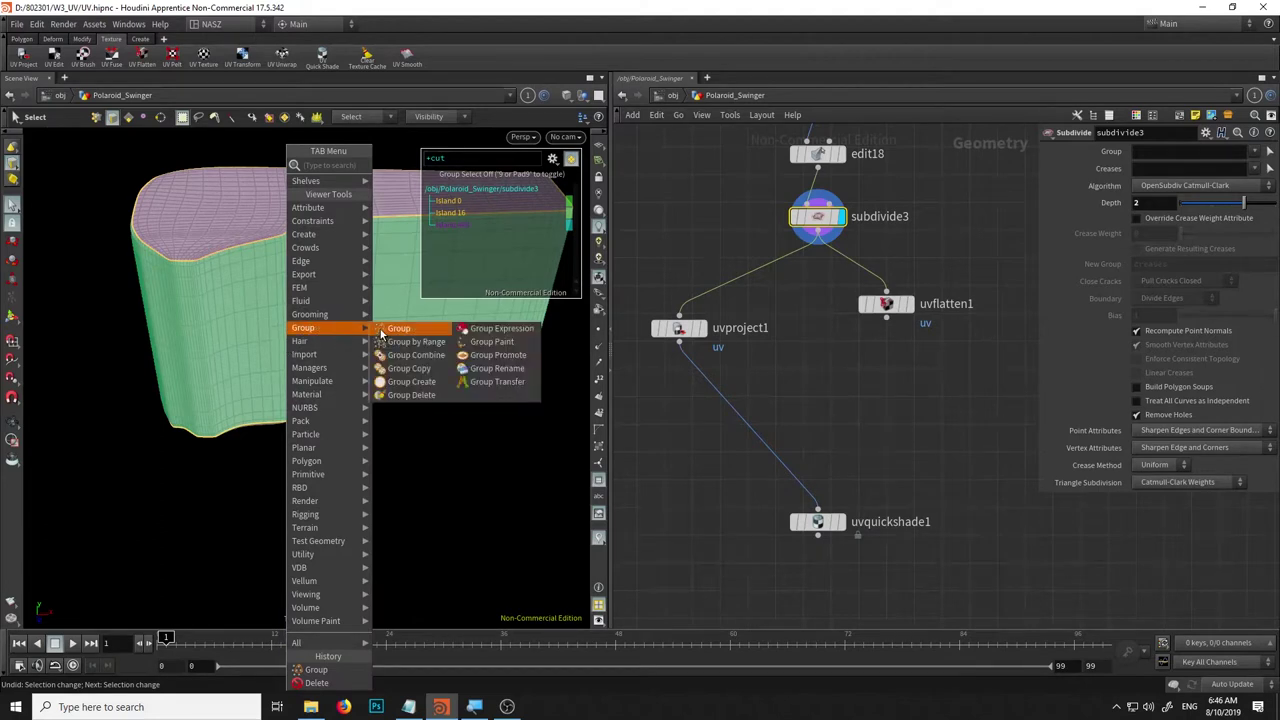
click(398, 329)
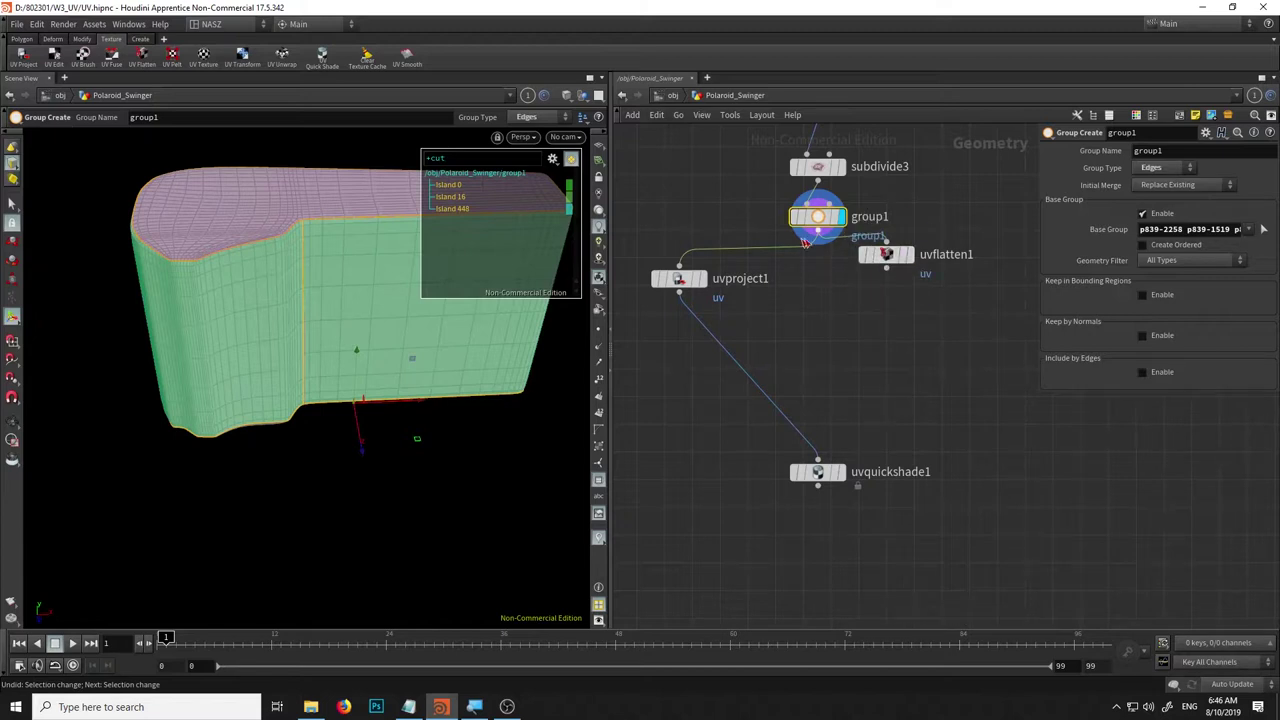
click(890, 257)
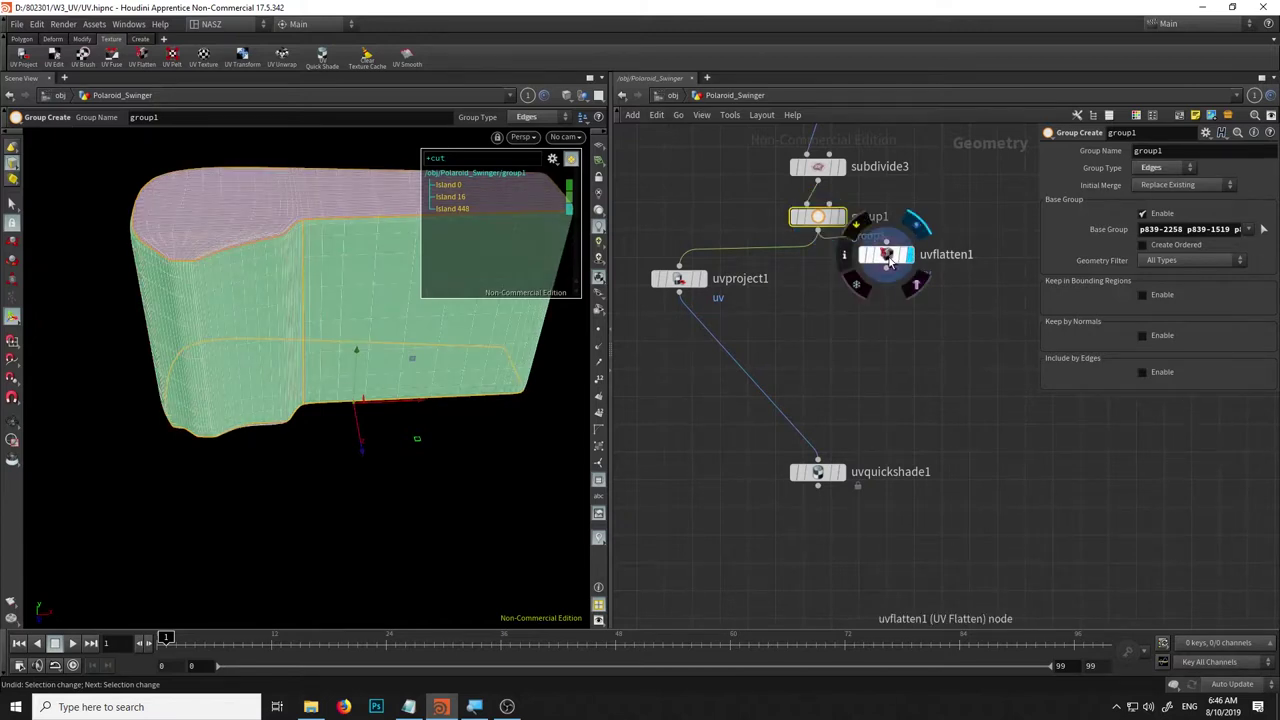
Switch the viewer to the UV view and resume the UV flattening tool.
key(Escape)
mouse_move(311, 517)
mouse_down()
mouse_move(277, 440)
mouse_move(289, 449)
mouse_move(329, 337)
mouse_up()
key(Return)
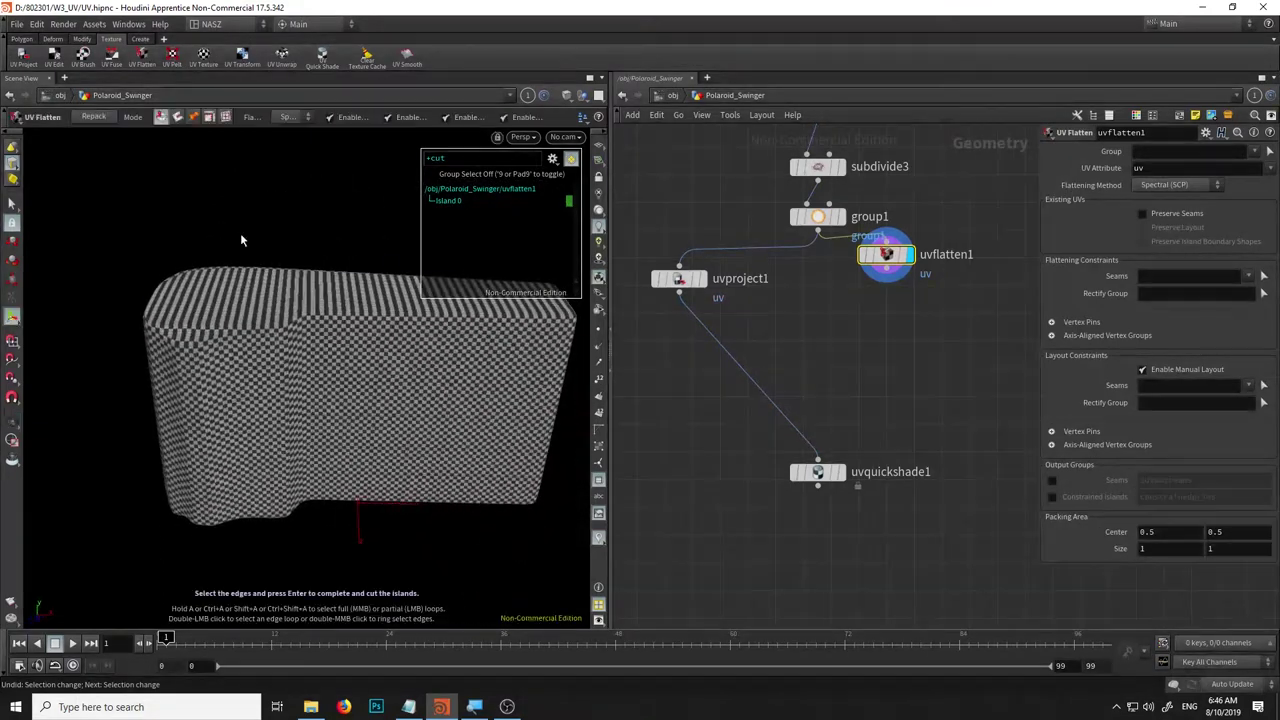
click(529, 138)
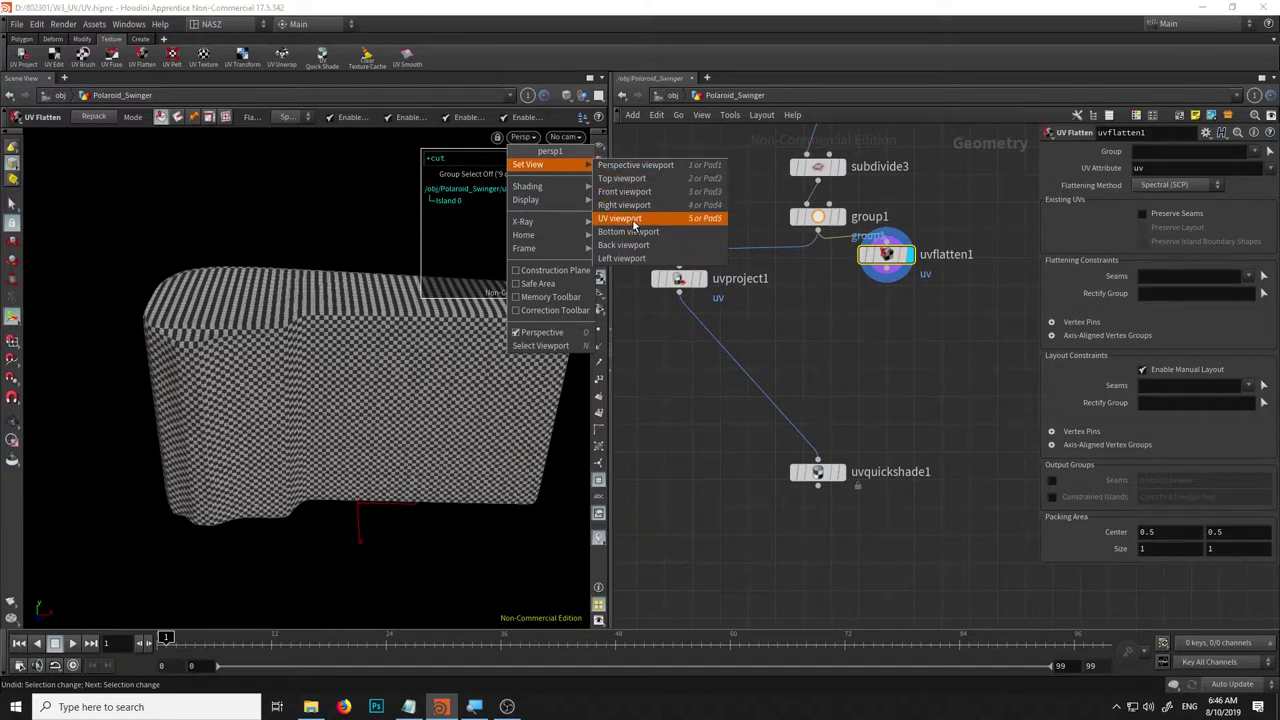
click(633, 220)
scroll(257, 380, down, 3)
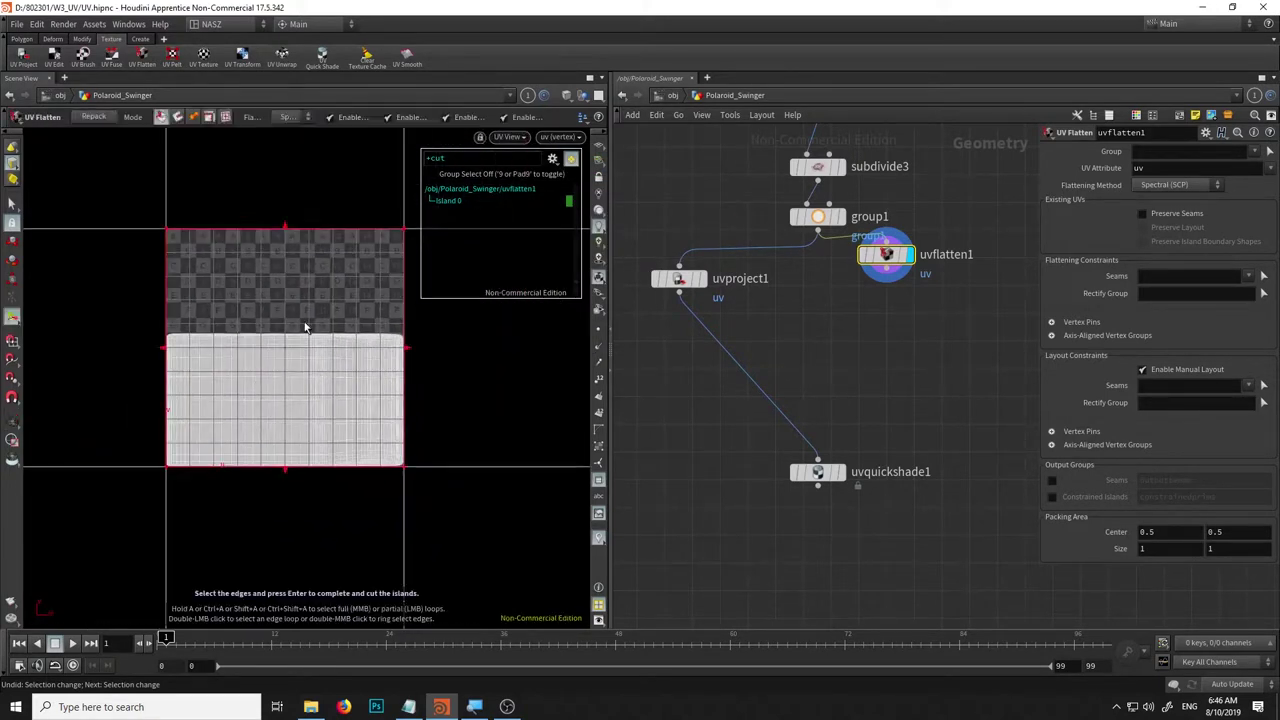
key(Return)
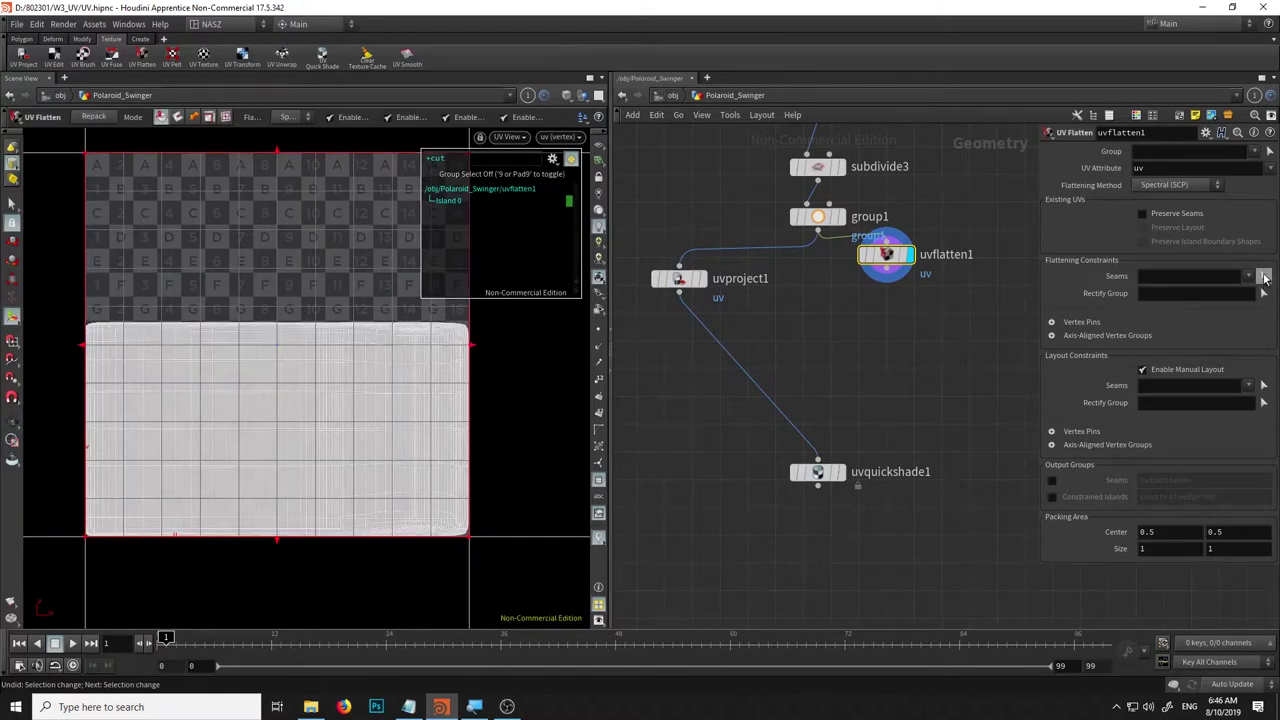
Set uvflatten1's Seams to group1 and center the three unfolded islands.
click(1248, 277)
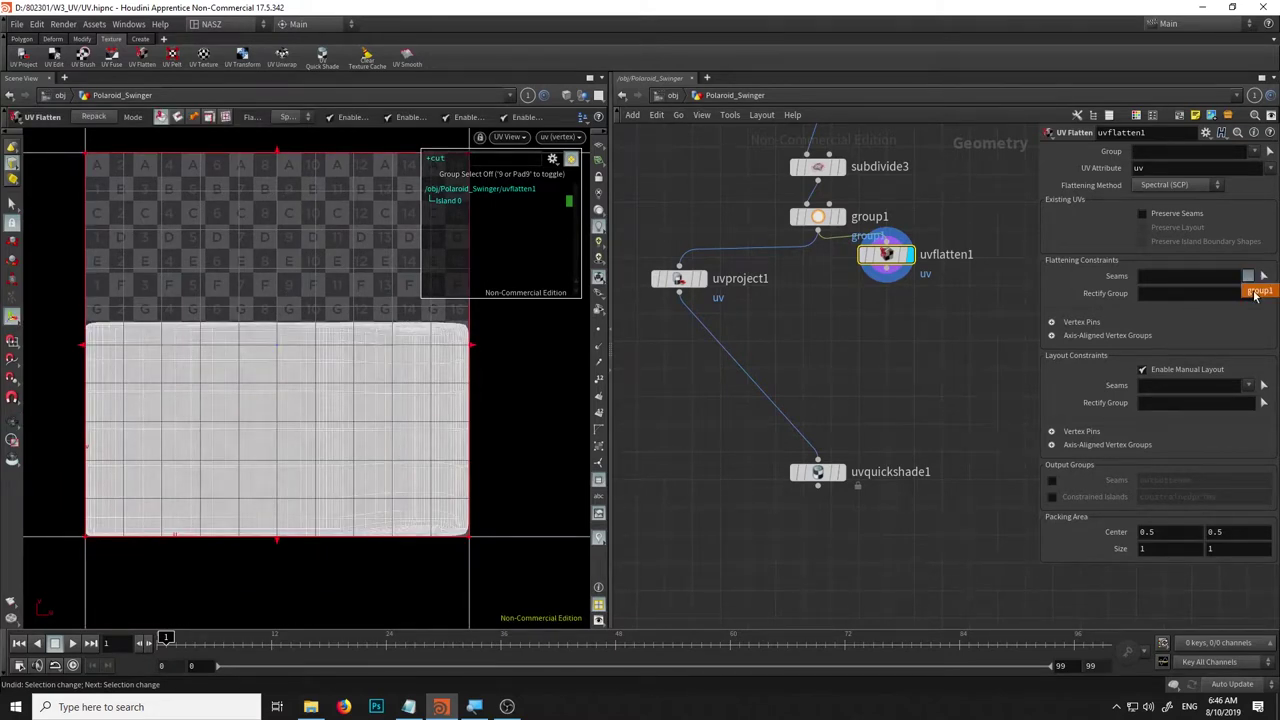
click(1256, 294)
scroll(362, 435, up, 1)
scroll(362, 435, down, 2)
middle_drag(429, 381, 334, 340)
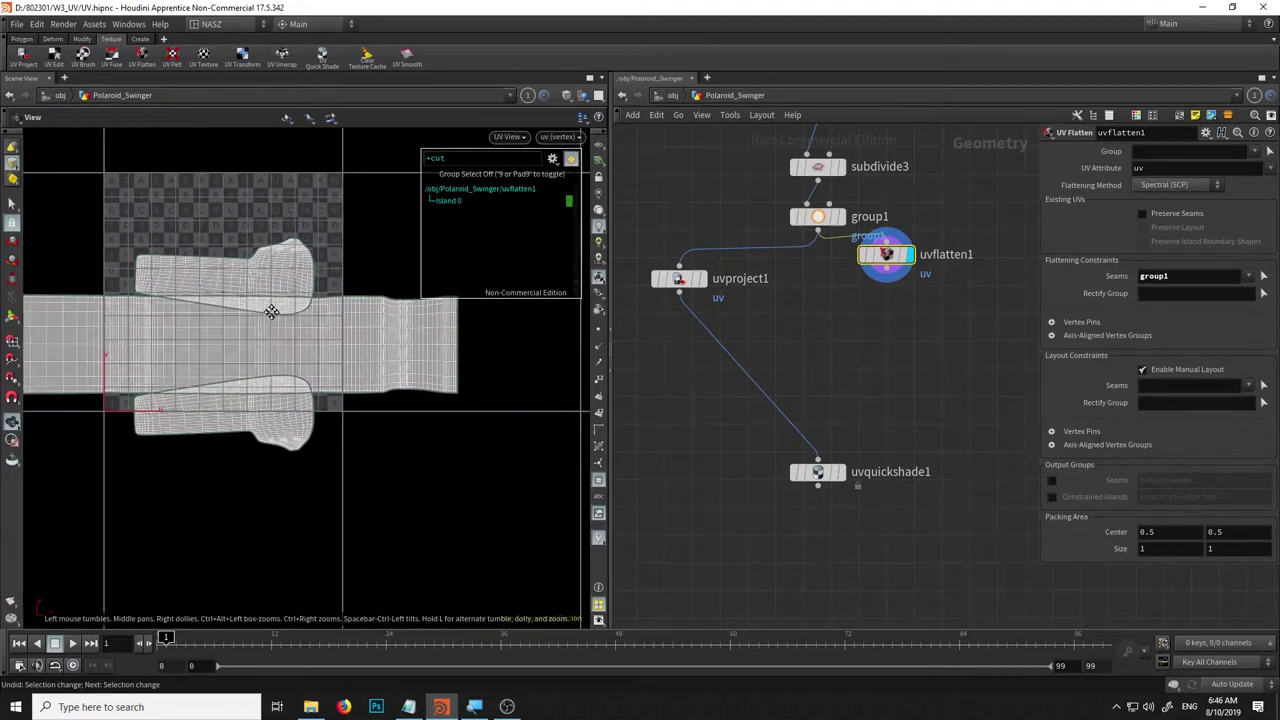
key(Return)
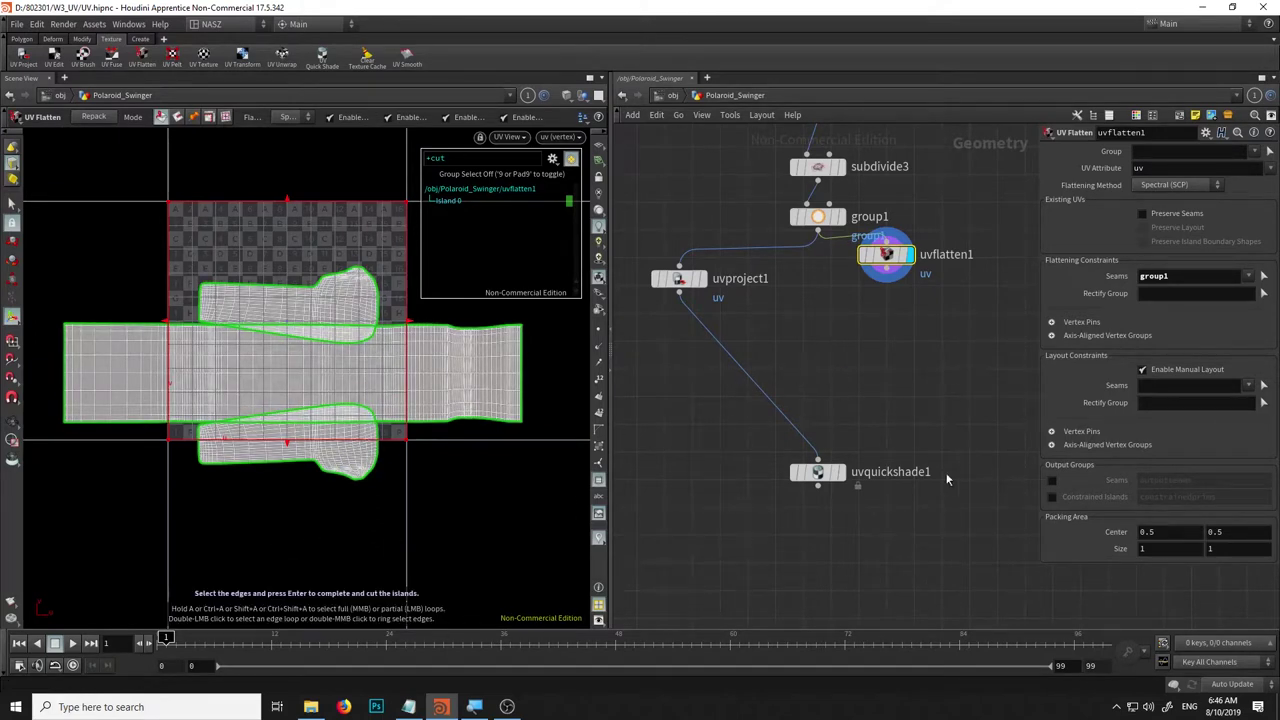
middle_drag(323, 491, 423, 509)
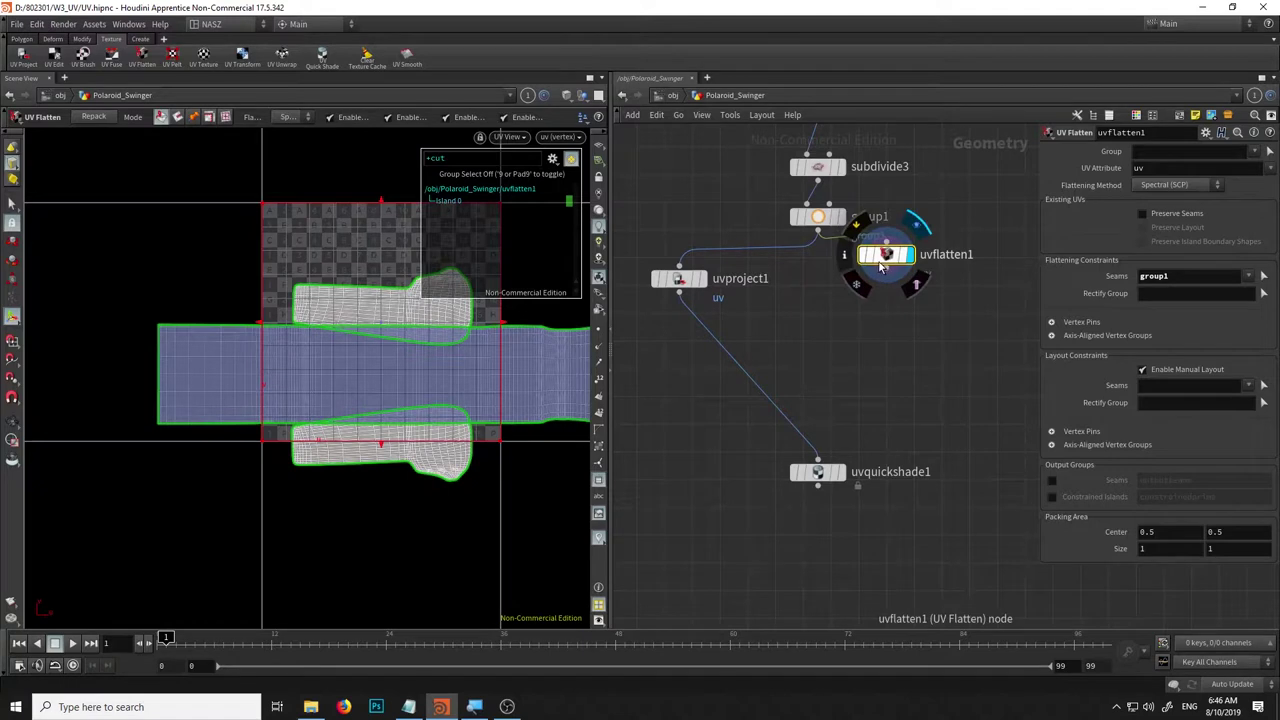
mouse_move(884, 262)
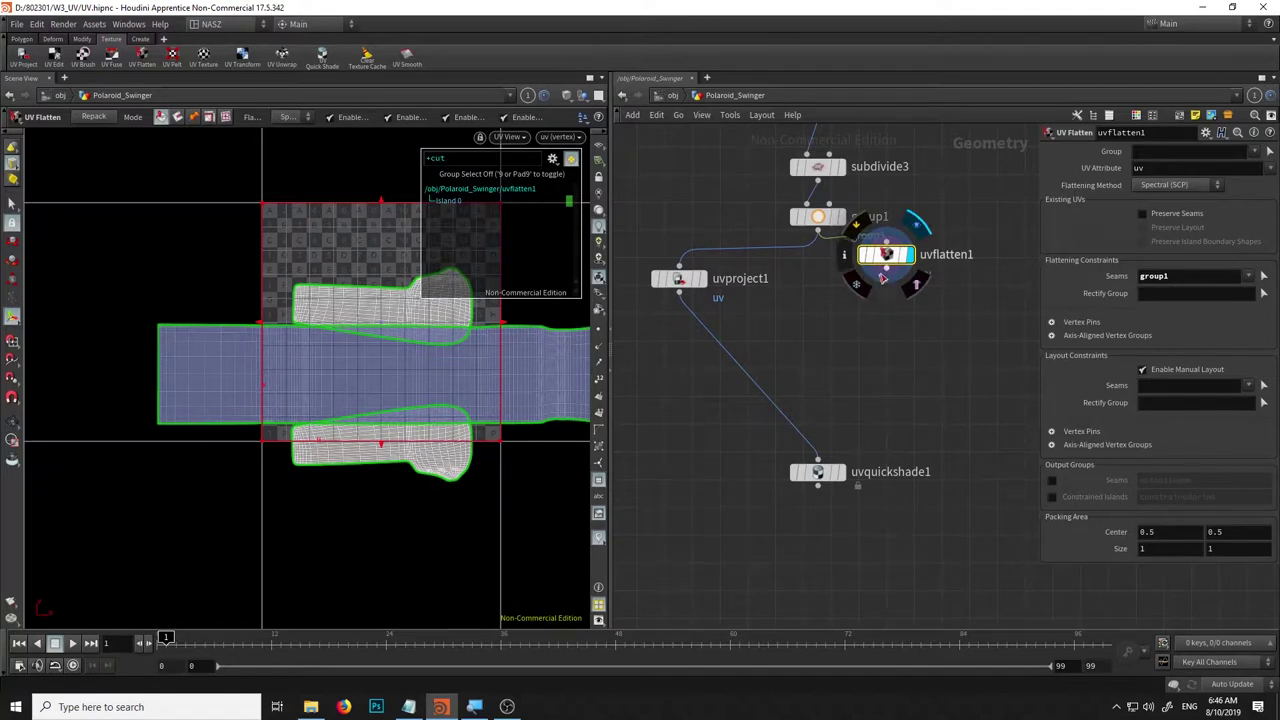
key(Tab)
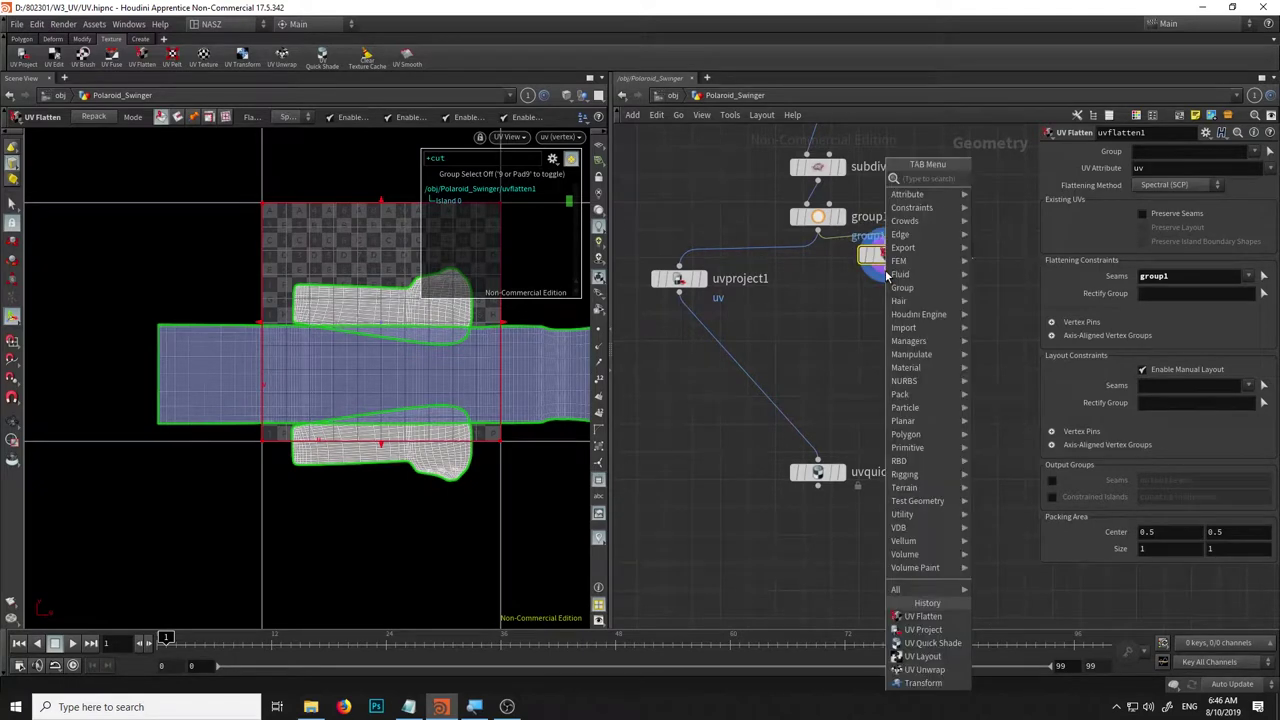
Add a UV Layout node below uvflatten1 and frame the packed islands.
text(u)
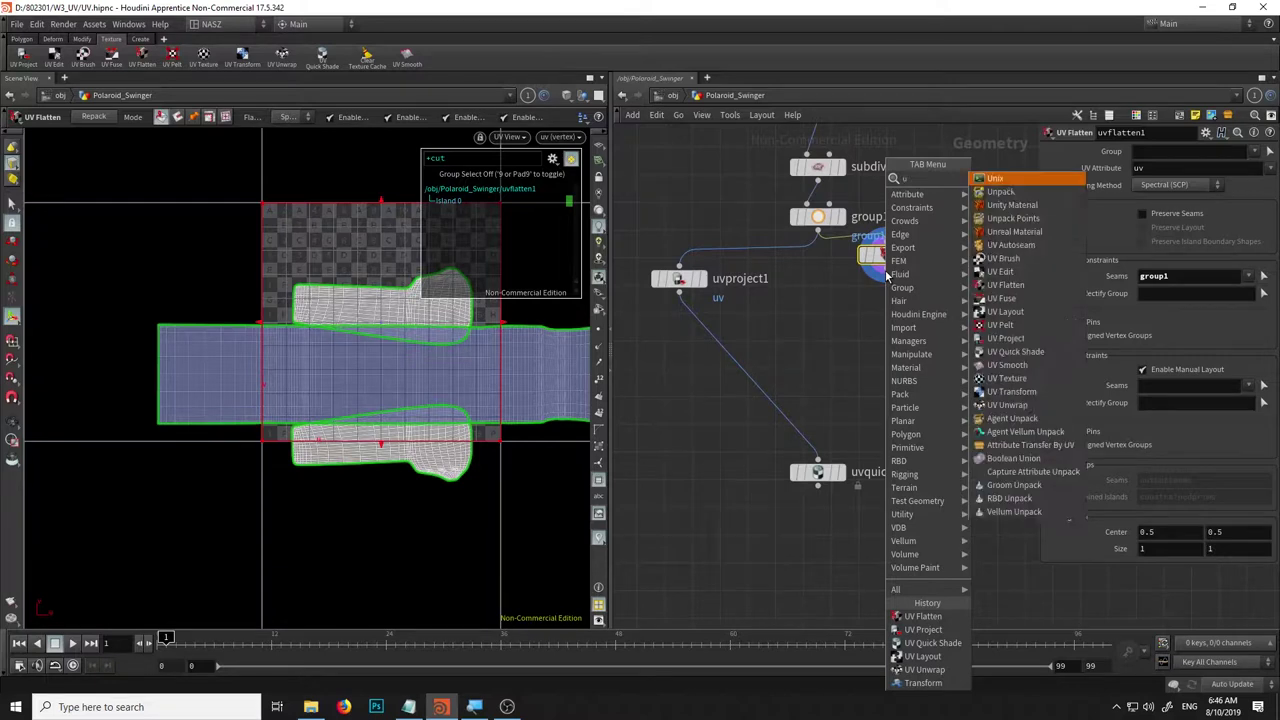
text(v)
key(Down)
key(Down)
key(Down)
key(Down)
key(Down)
key(Return)
click(887, 319)
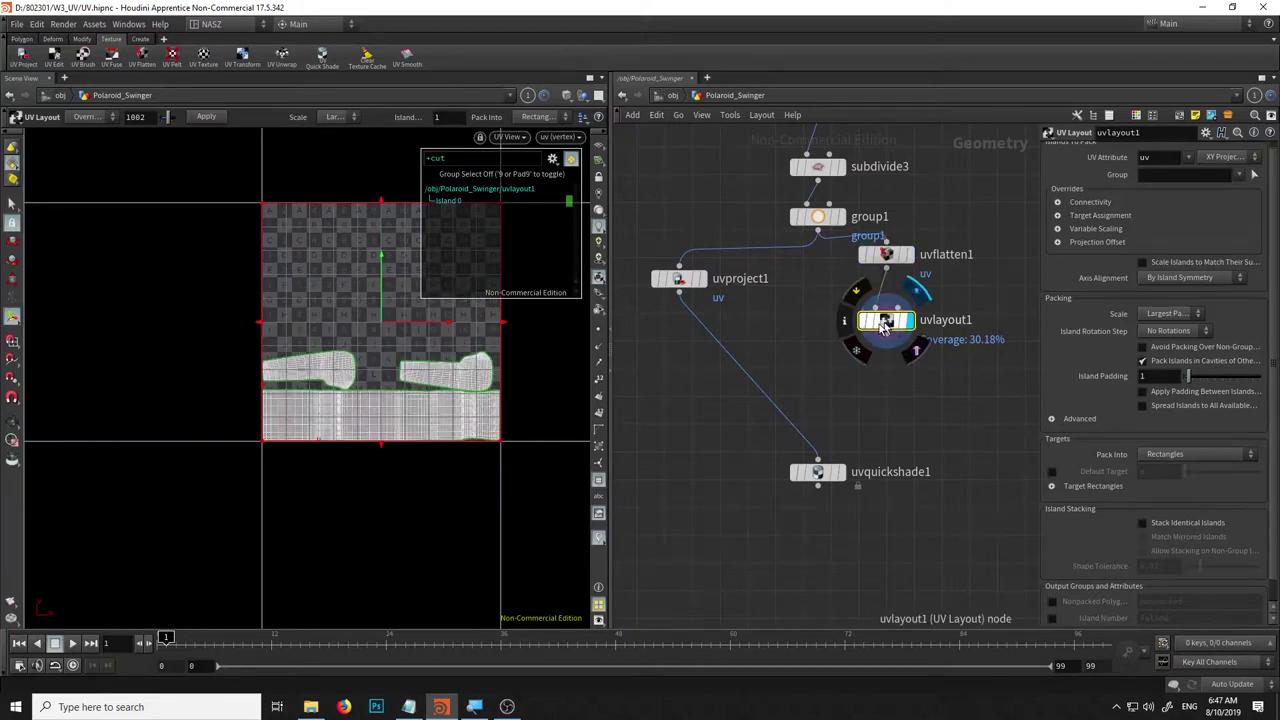
scroll(330, 464, up, 3)
scroll(334, 463, up, 2)
mouse_move(369, 362)
middle_down()
mouse_move(180, 480)
mouse_move(366, 503)
mouse_move(329, 560)
middle_up()
key(Return)
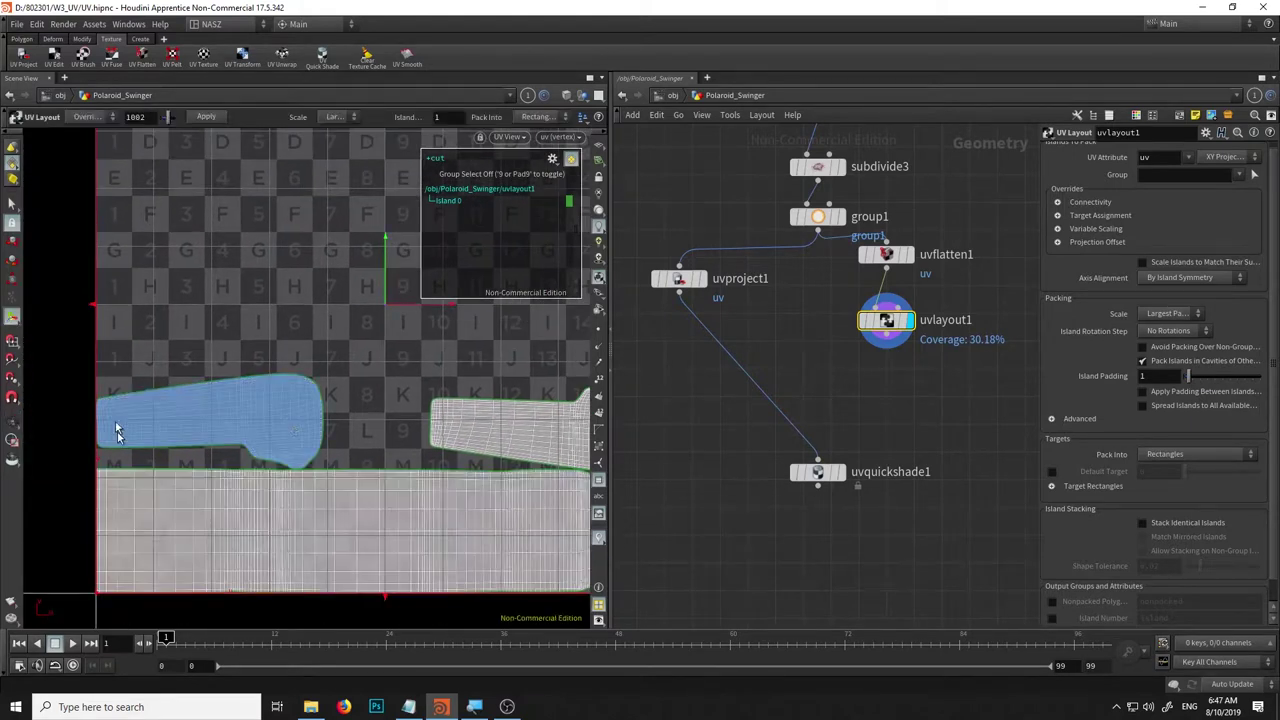
scroll(360, 408, down, 2)
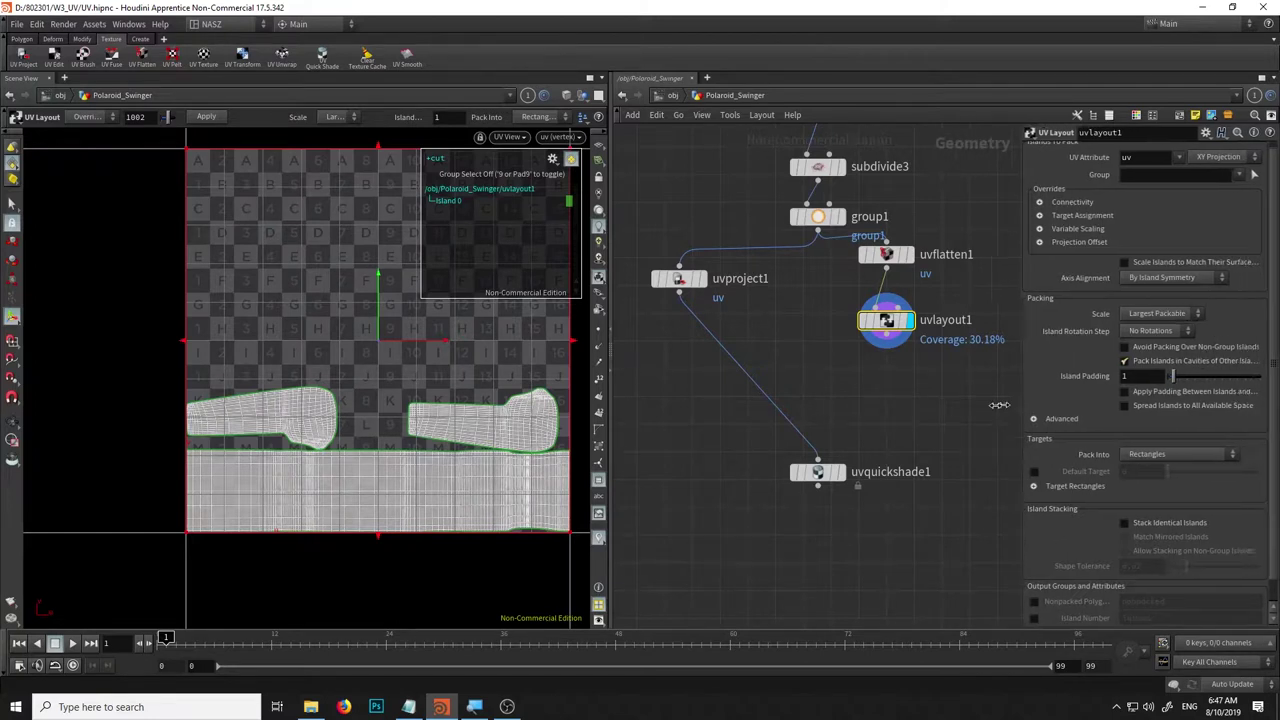
Widen the parameter panel and adjust the Island Padding between packed islands.
drag(1037, 398, 877, 398)
mouse_move(1048, 382)
mouse_down()
mouse_move(1260, 377)
mouse_move(820, 388)
mouse_up()
drag(740, 398, 933, 389)
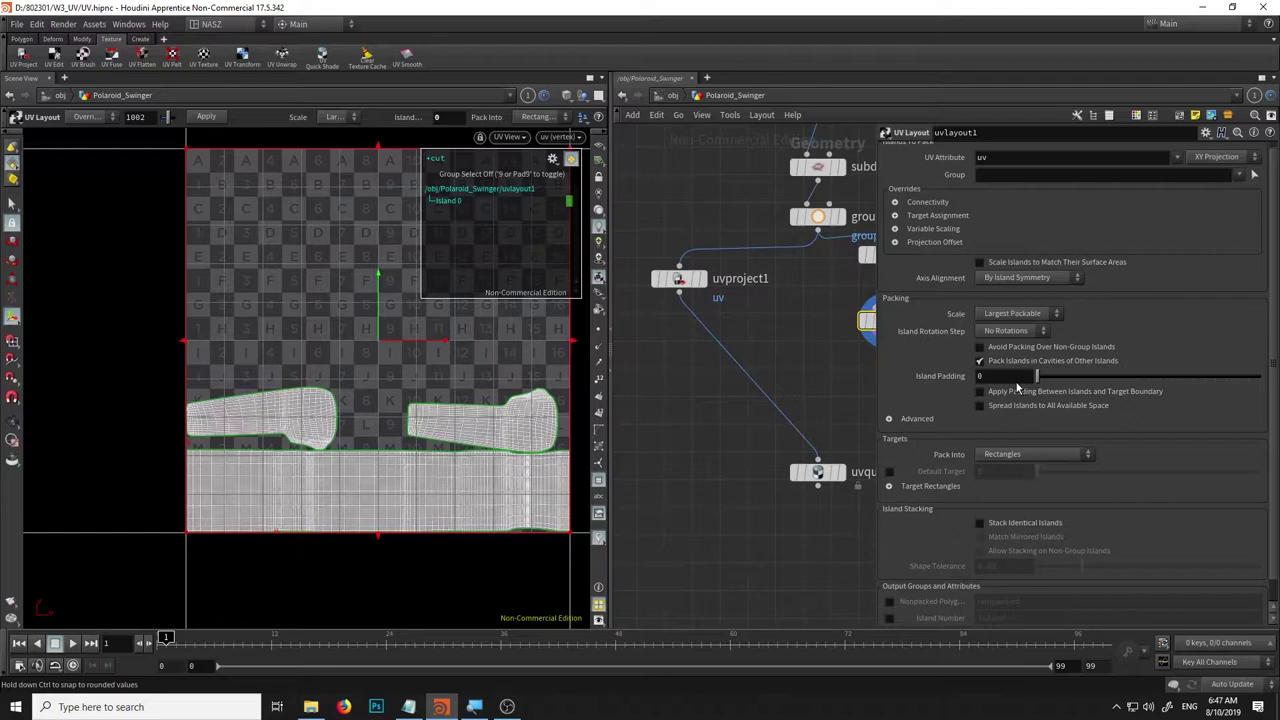
Reset Island Padding to 1 and switch the packing scale to Fixed.
drag(1043, 388, 1048, 388)
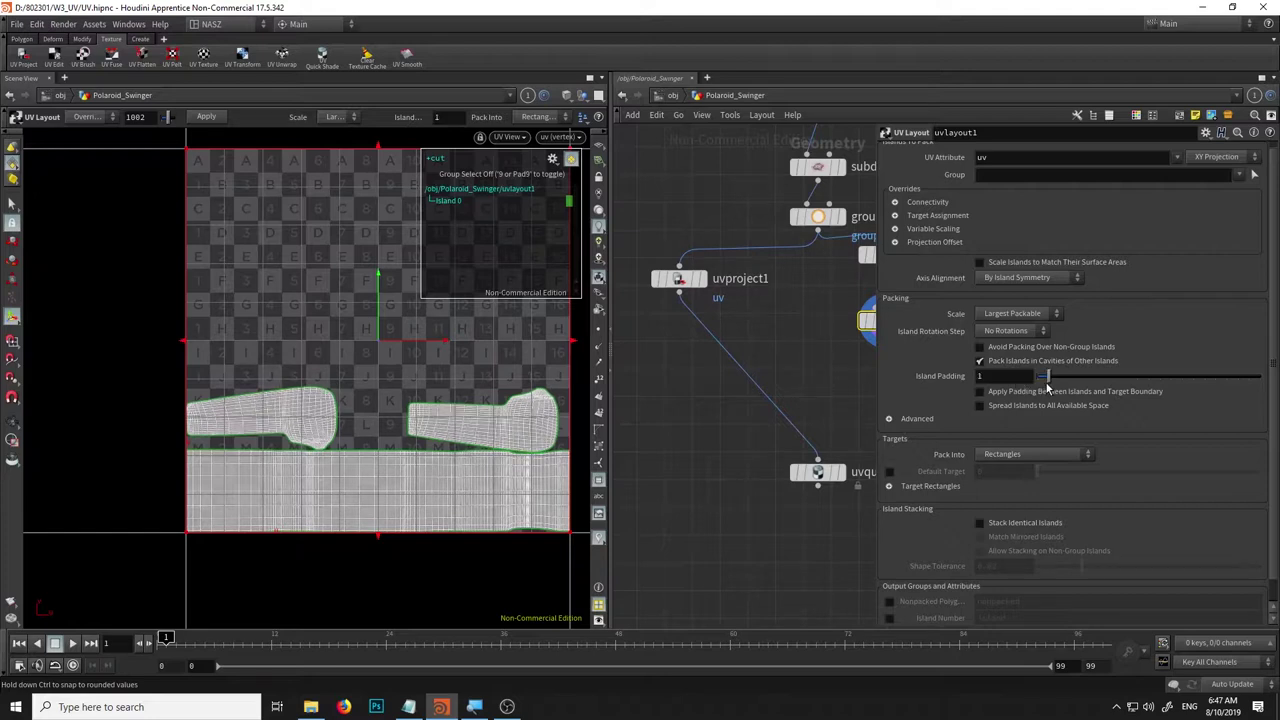
scroll(486, 500, up, 3)
scroll(543, 429, up, 3)
scroll(553, 371, up, 2)
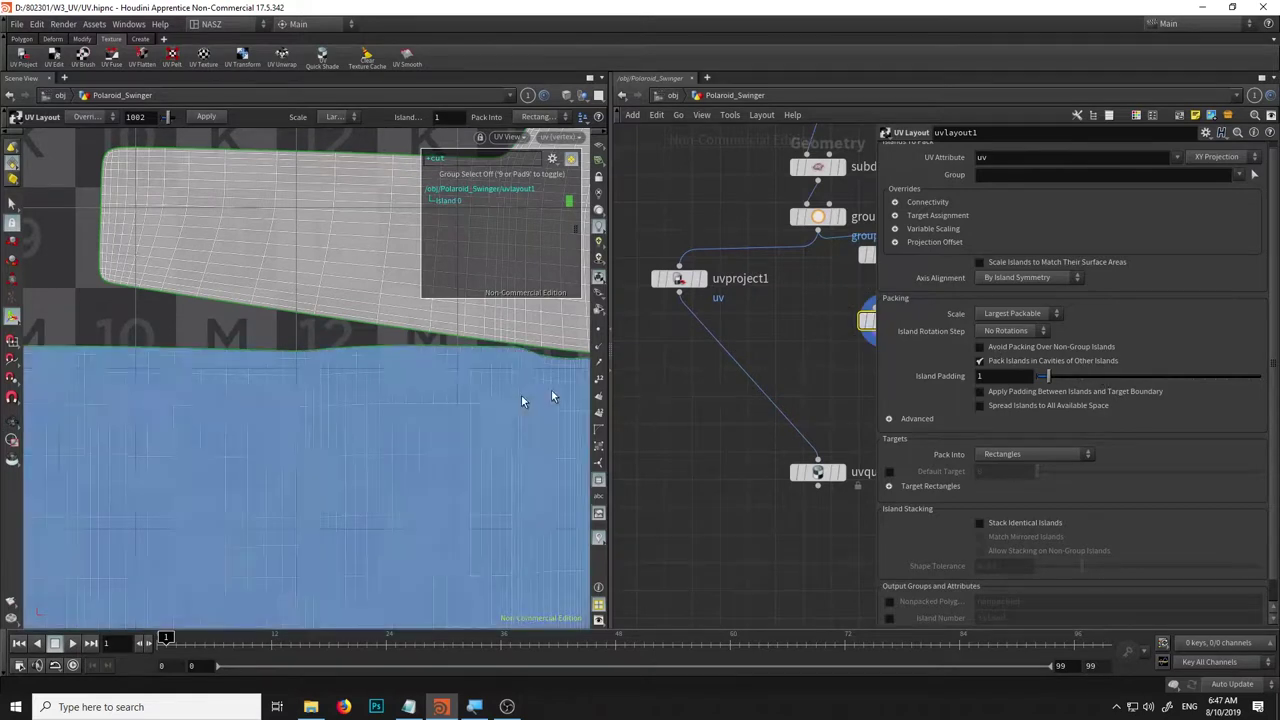
scroll(428, 416, down, 2)
scroll(428, 416, down, 5)
click(1028, 316)
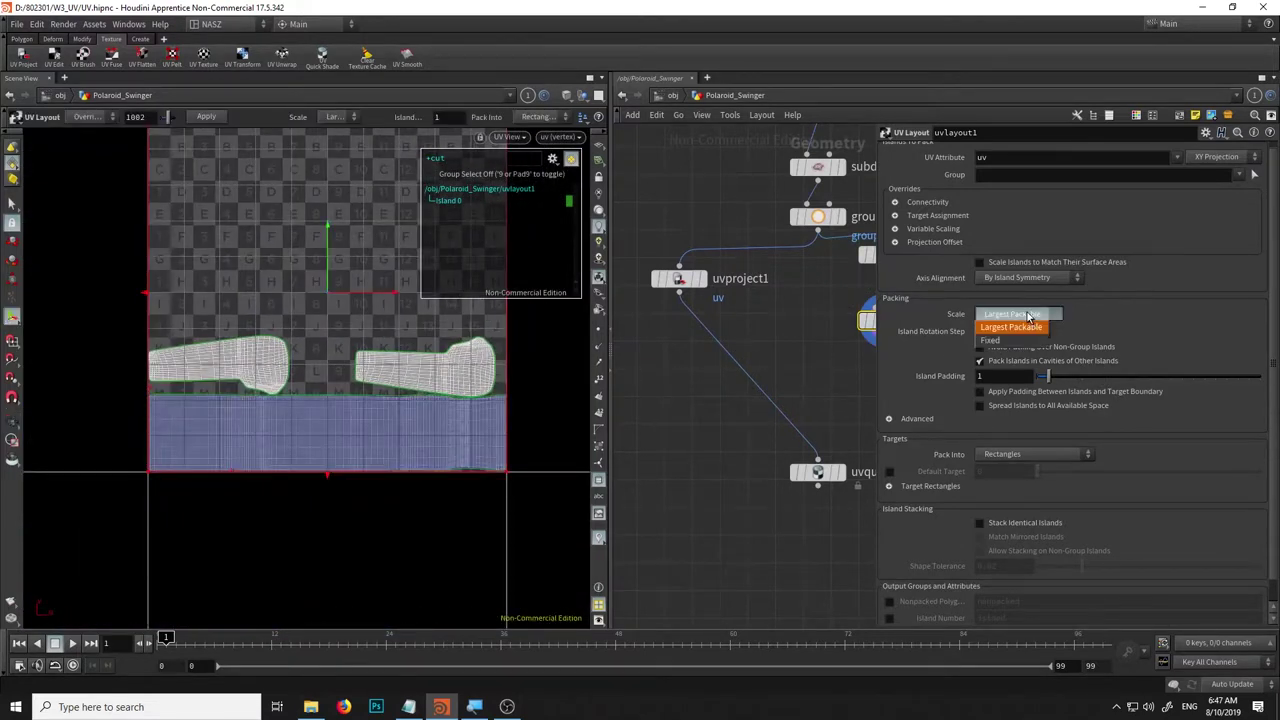
click(1027, 340)
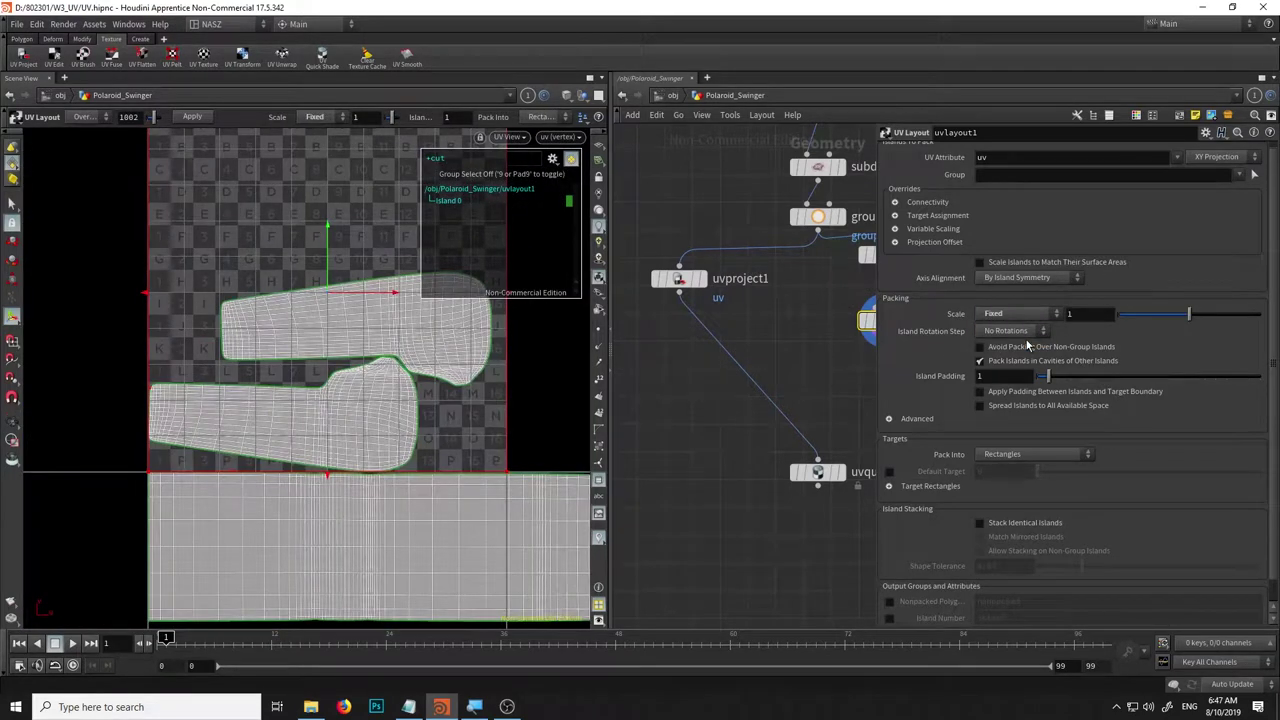
Briefly try Largest Packable, then return to Fixed scale and drag the scale to roughly 1.17–1.35.
scroll(420, 518, down, 2)
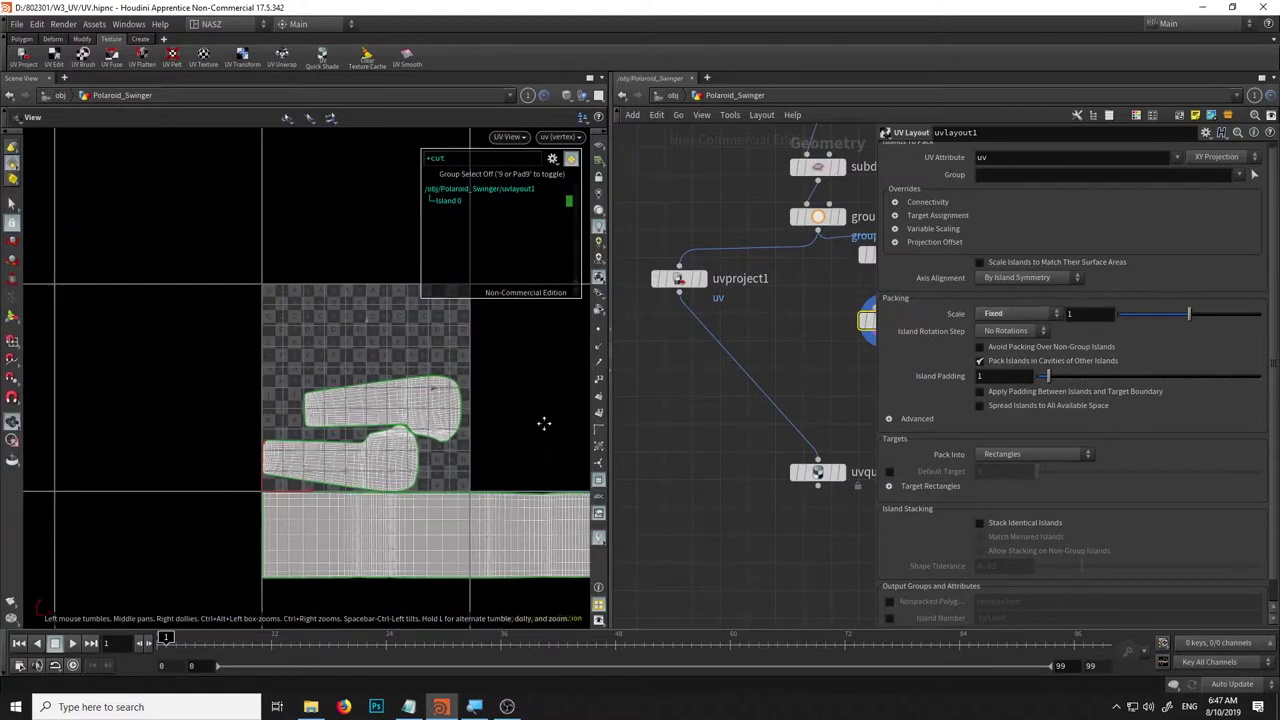
scroll(543, 423, down, 2)
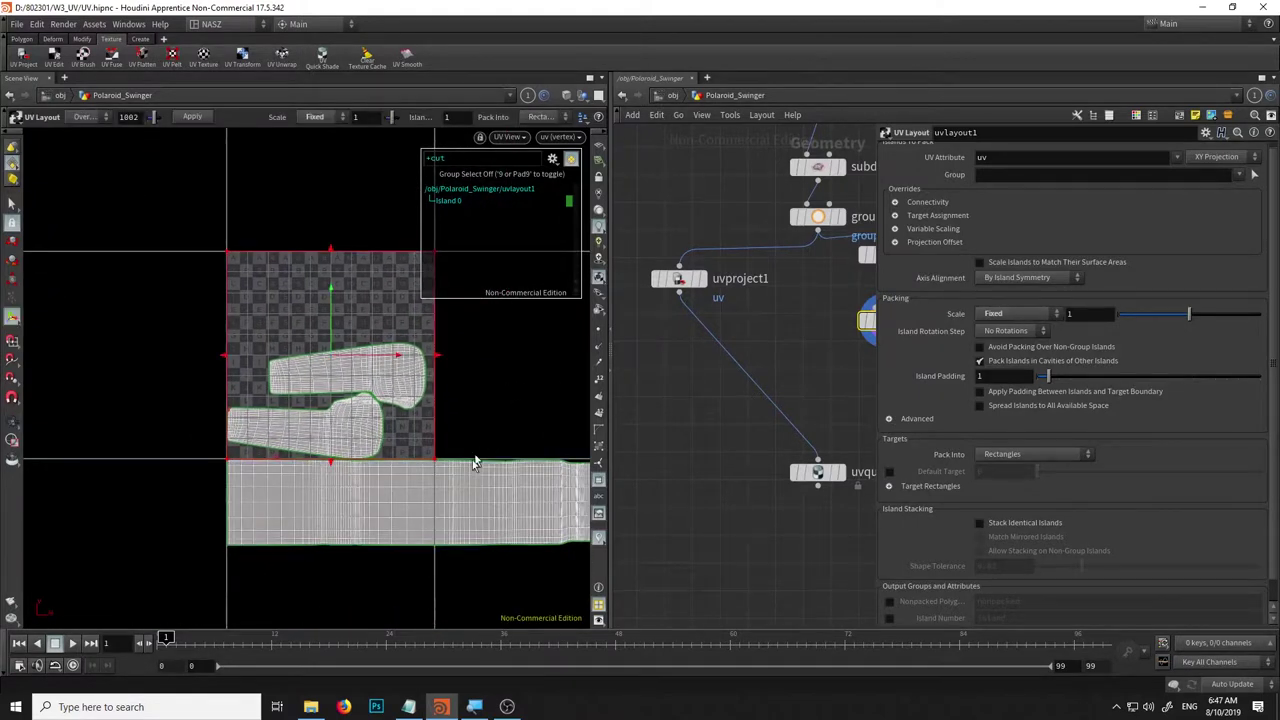
scroll(432, 484, down, 2)
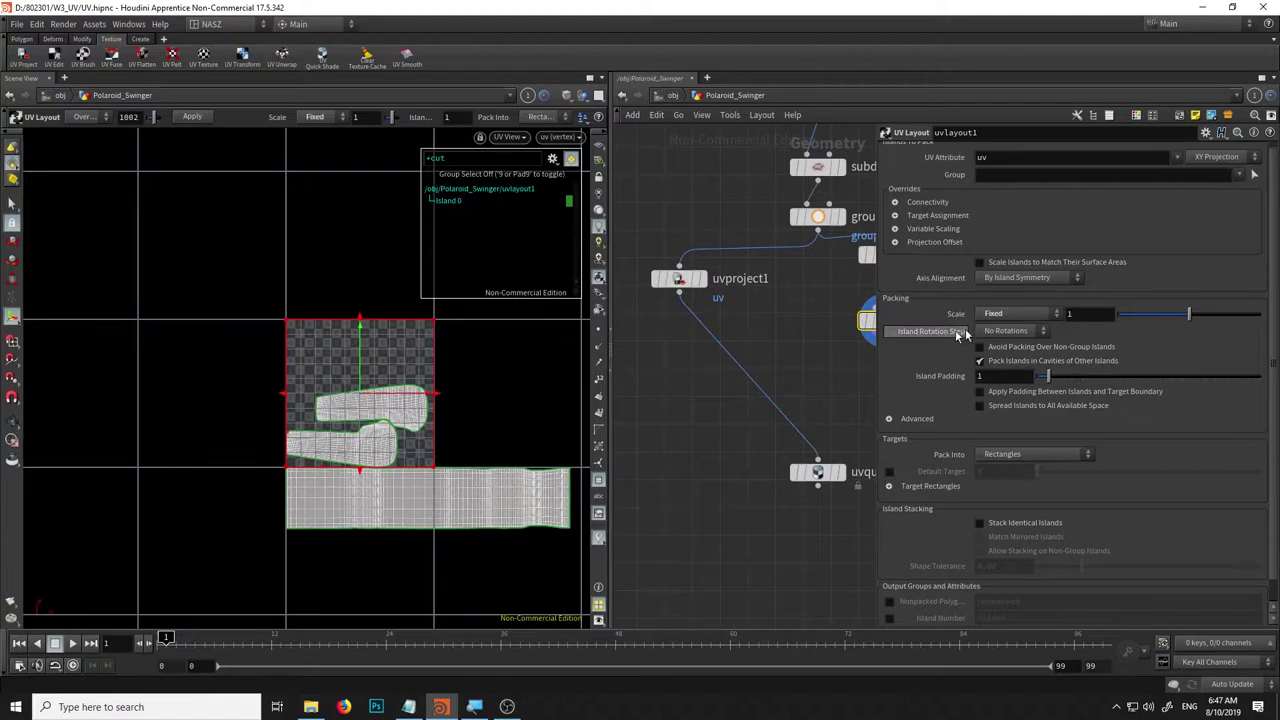
click(1000, 316)
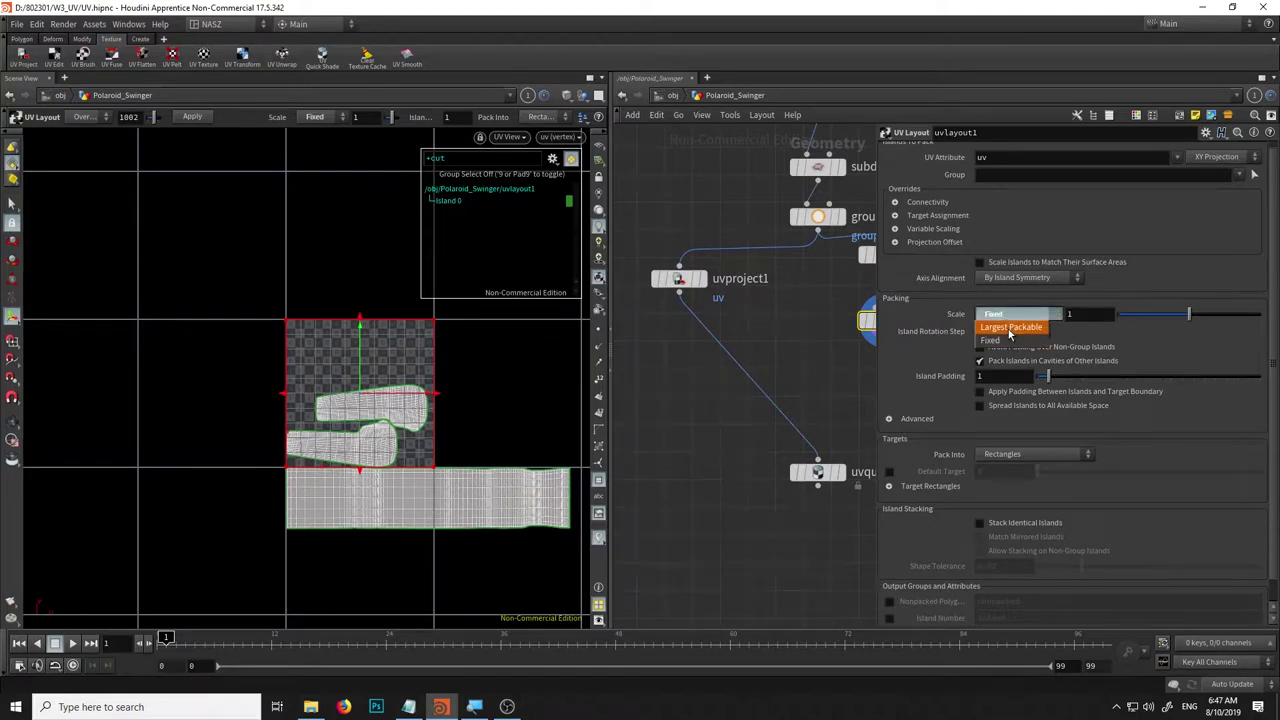
click(1009, 334)
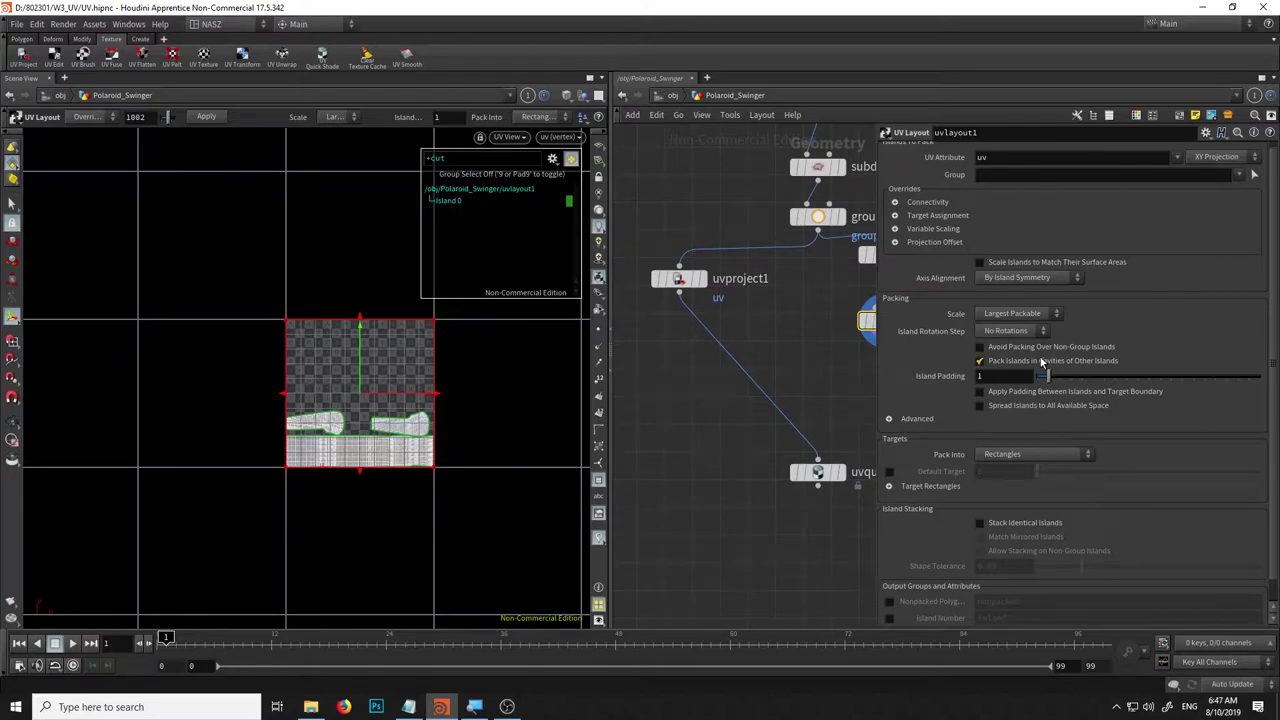
click(1055, 288)
click(1058, 284)
click(1052, 314)
click(1010, 337)
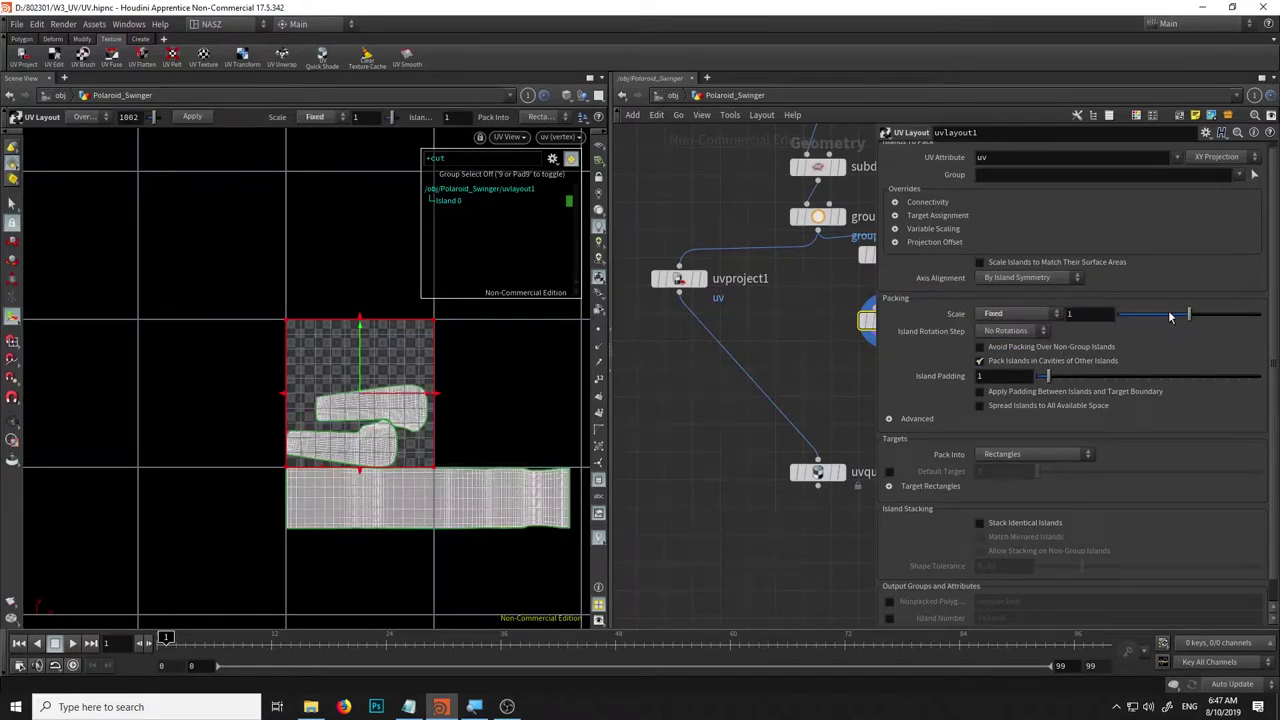
drag(1187, 314, 1213, 318)
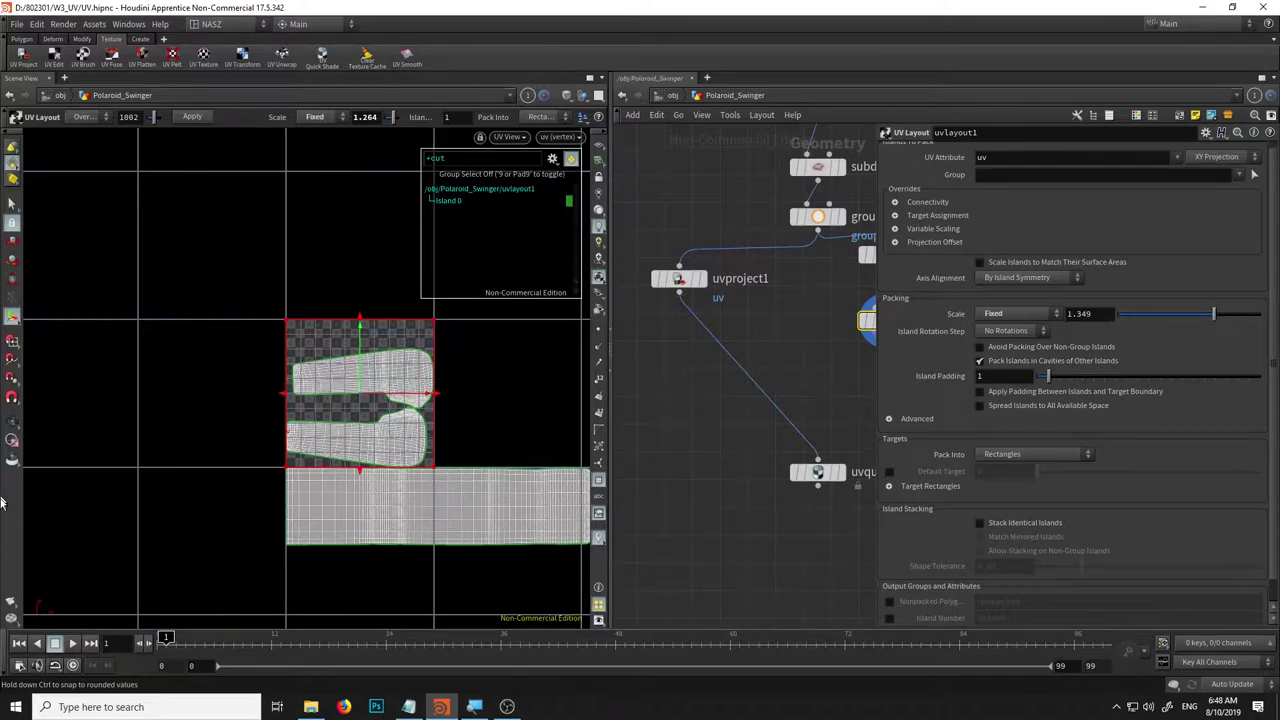
click(424, 533)
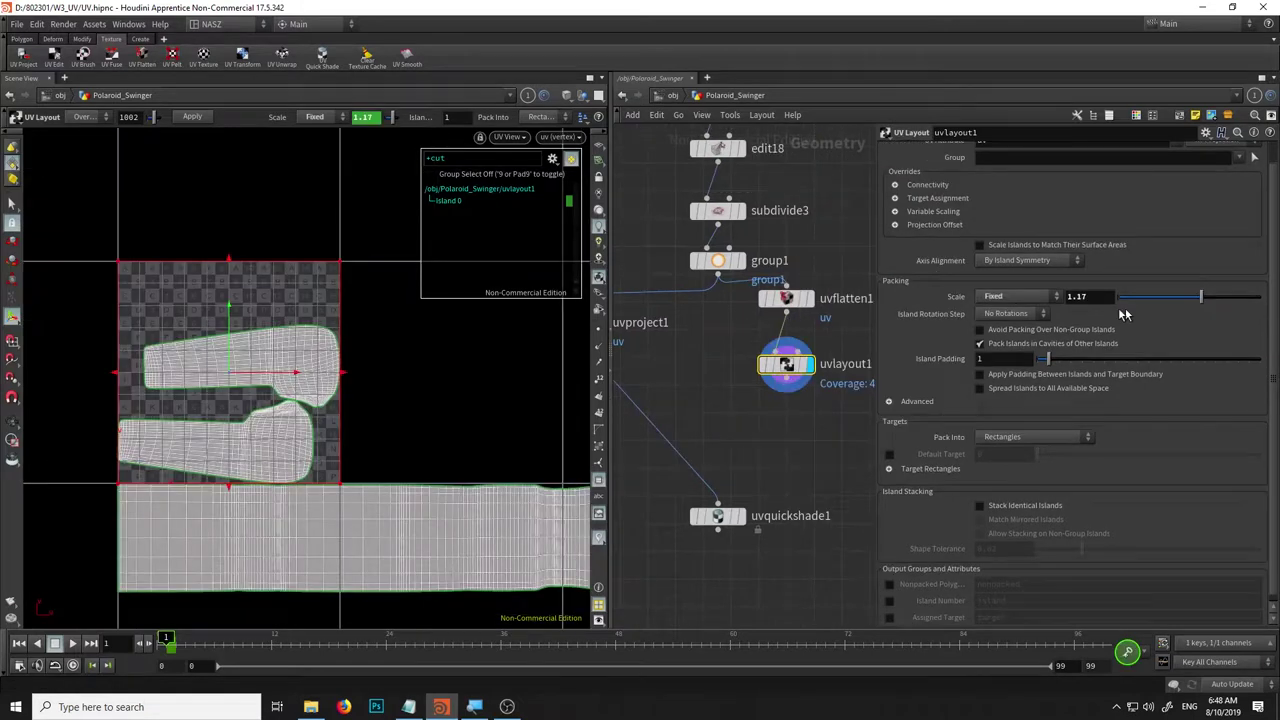
Set Pack Into to UDIM Tiles and fine-tune the fixed scale to about 1.29.
click(523, 528)
click(1054, 441)
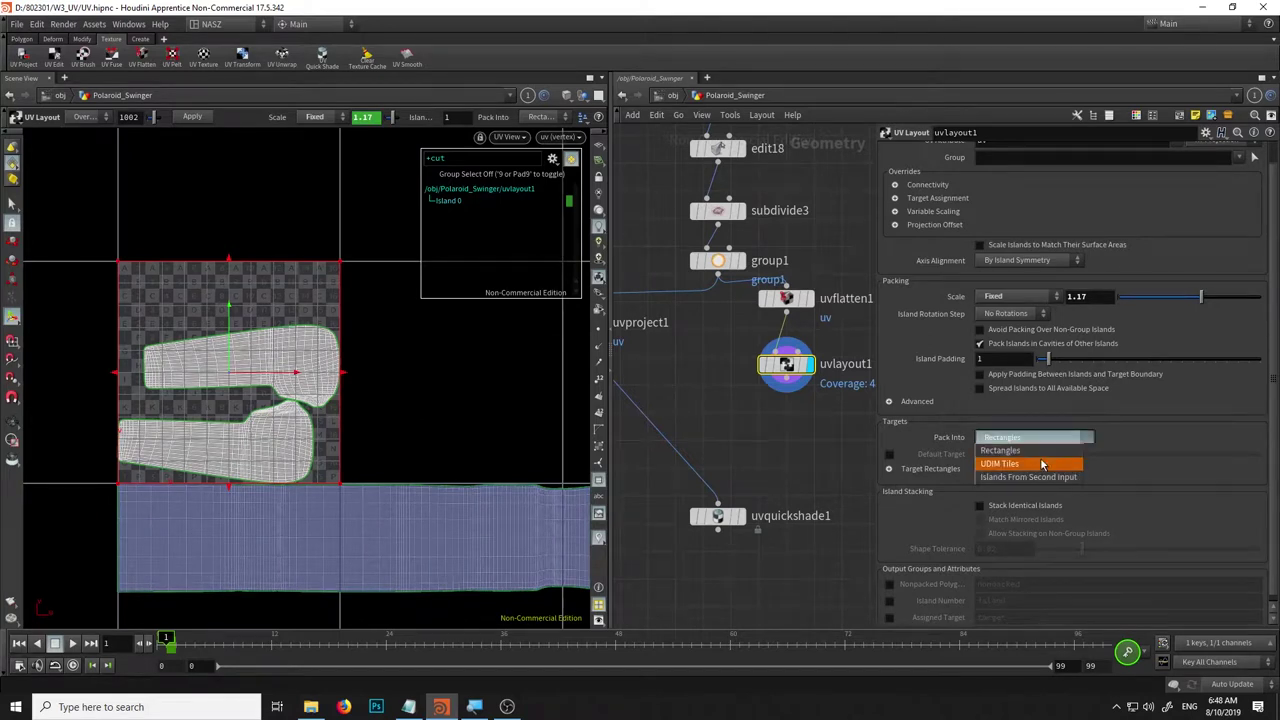
click(1041, 465)
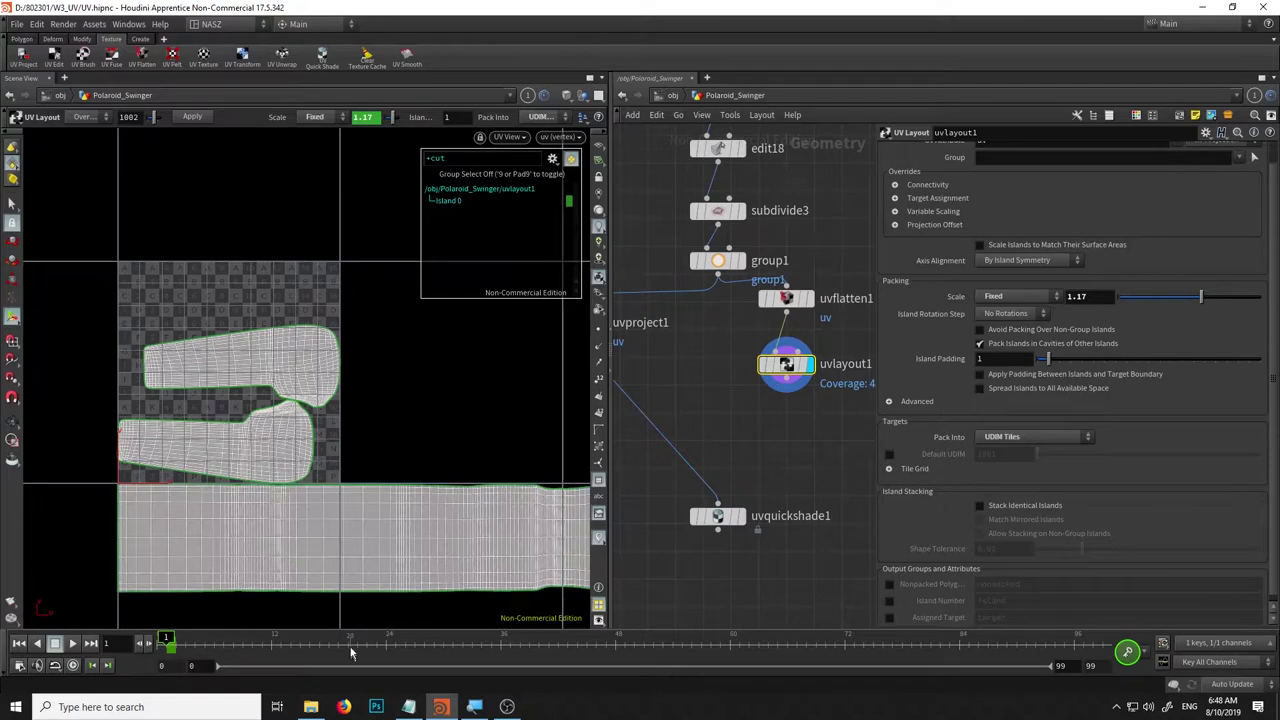
key(Escape)
mouse_move(420, 408)
mouse_down()
mouse_move(394, 320)
mouse_move(332, 338)
mouse_up()
key(Return)
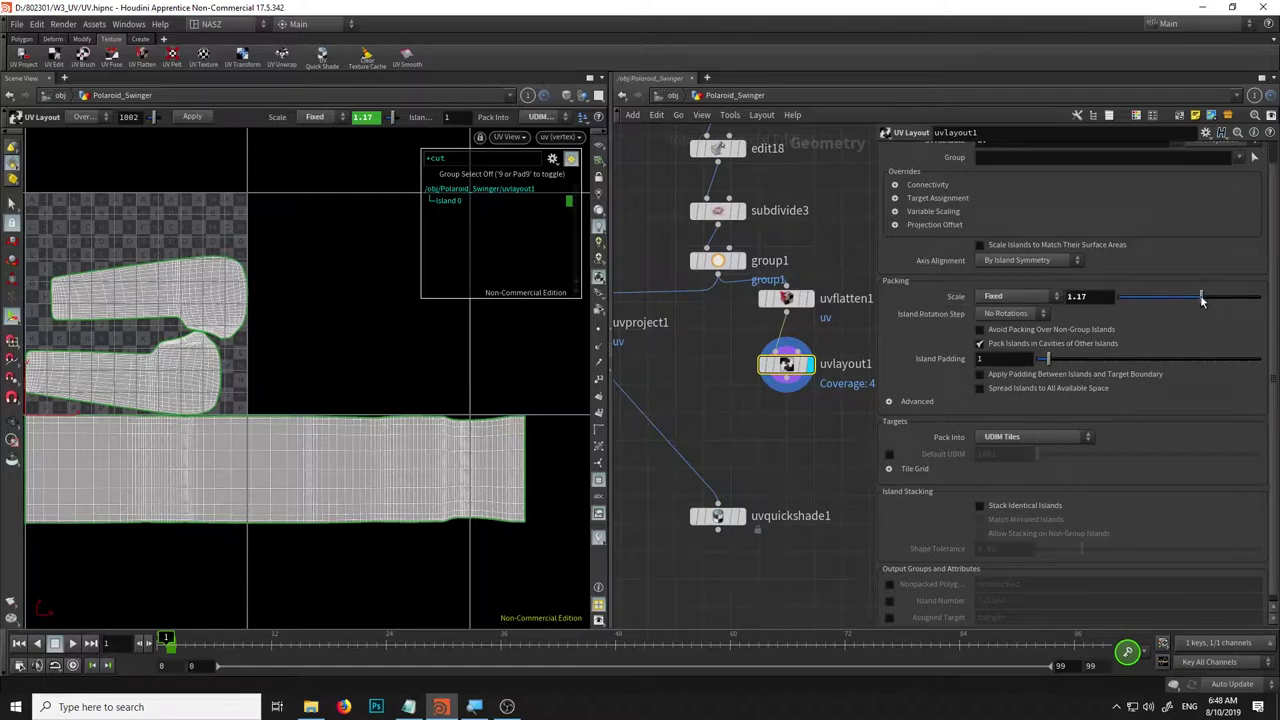
drag(1202, 300, 1218, 302)
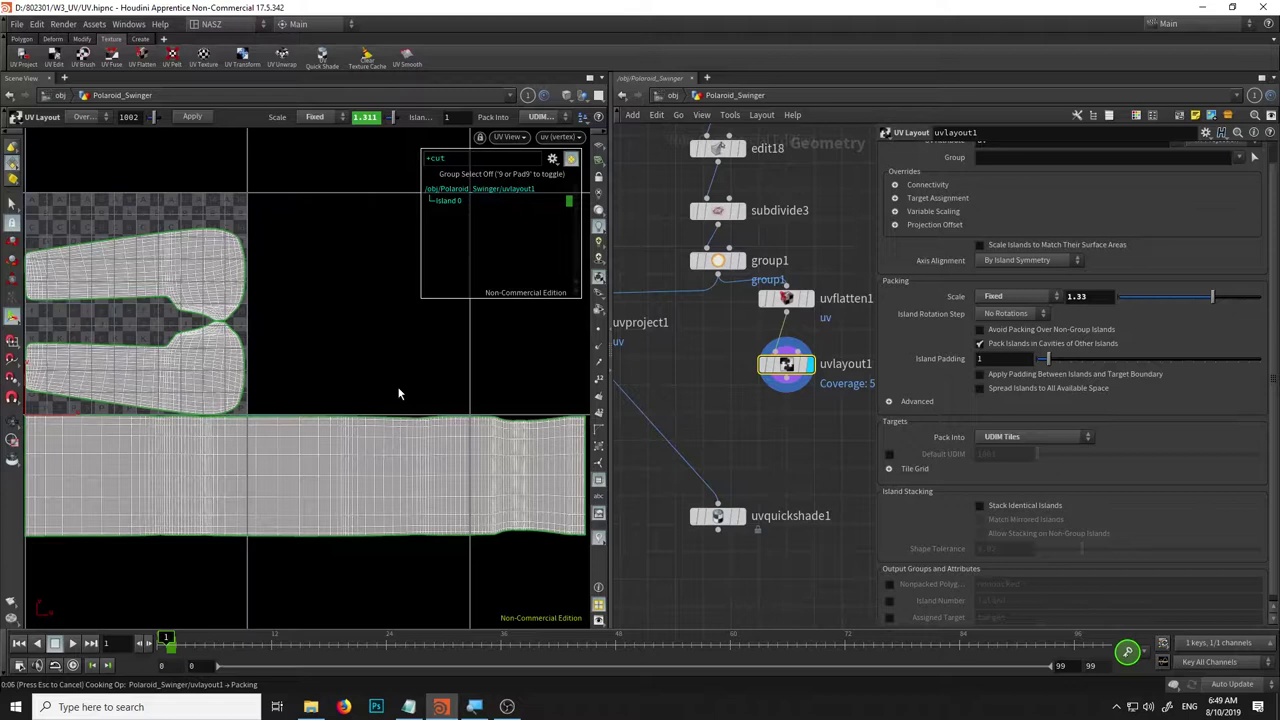
key(Escape)
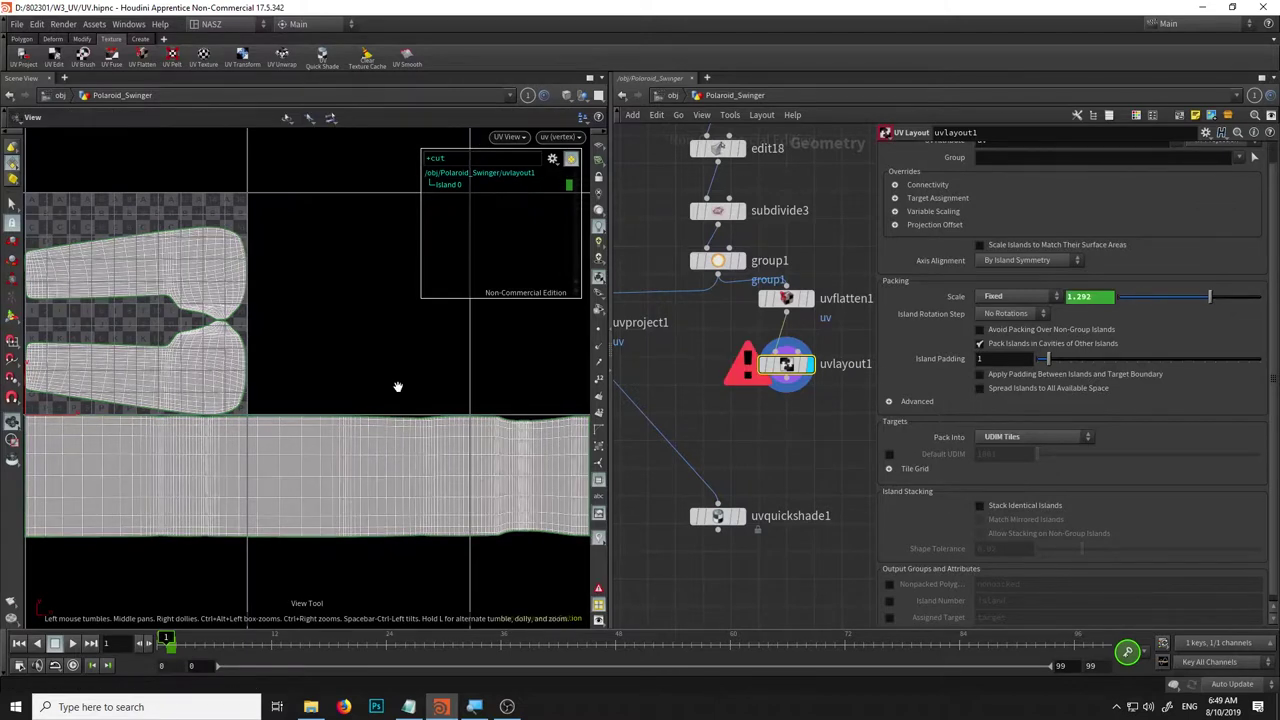
click(718, 262)
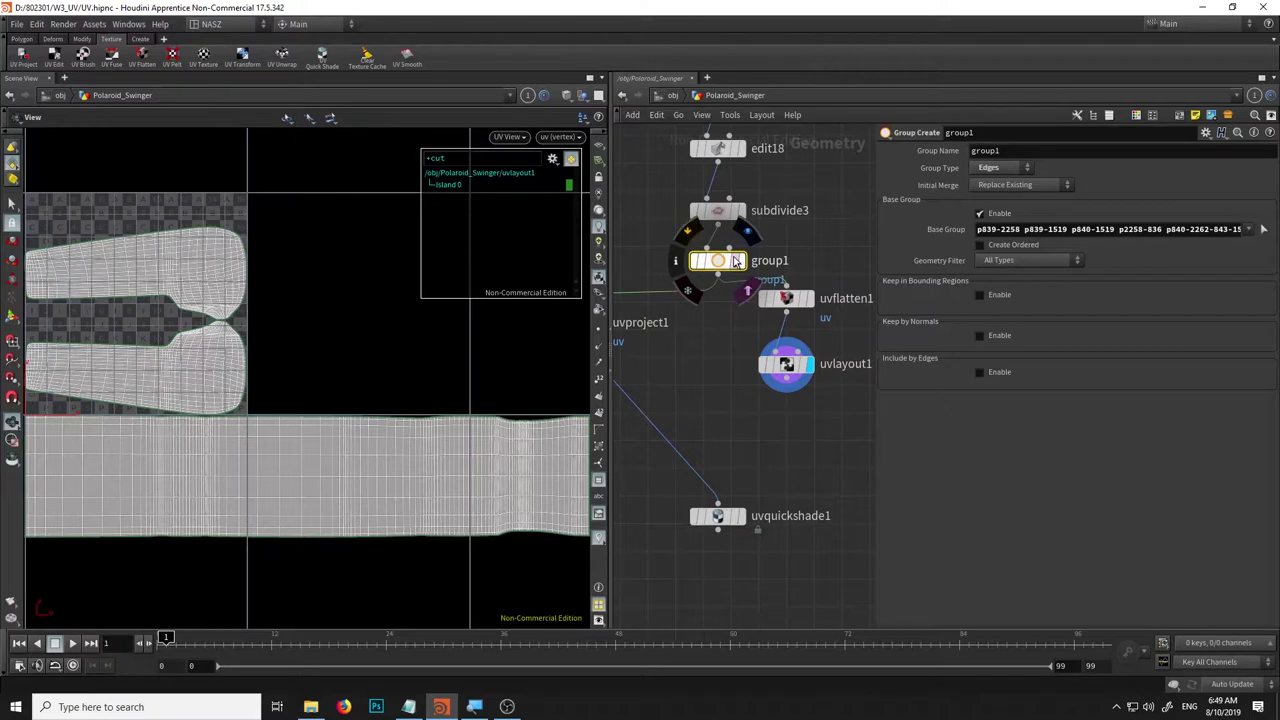
Display subdivide3 and view the camera body in Perspective.
click(746, 184)
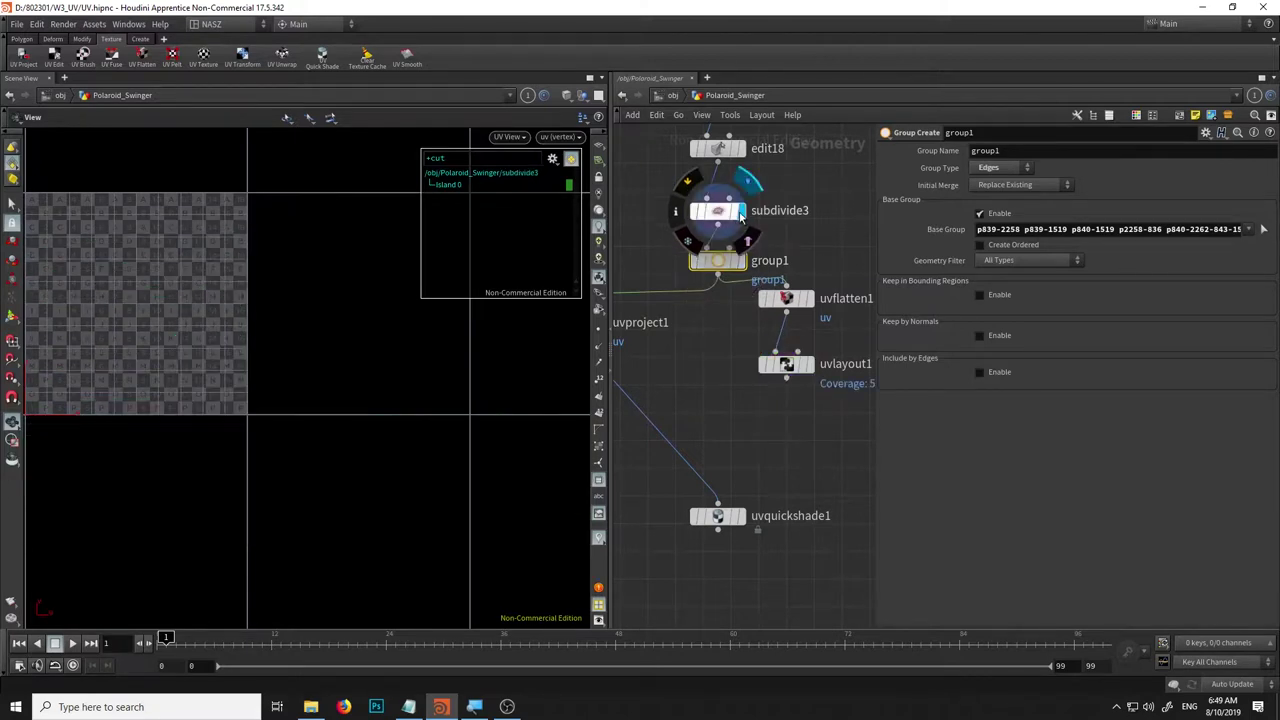
click(718, 210)
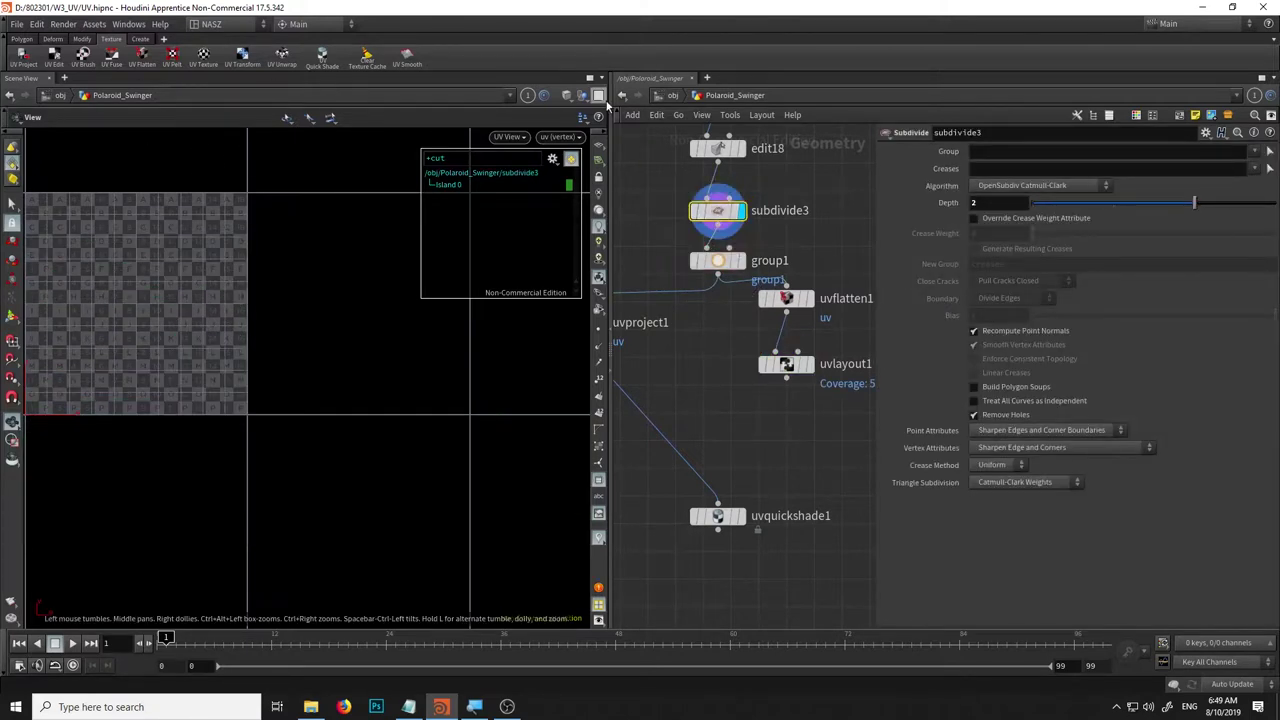
click(508, 137)
mouse_move(512, 164)
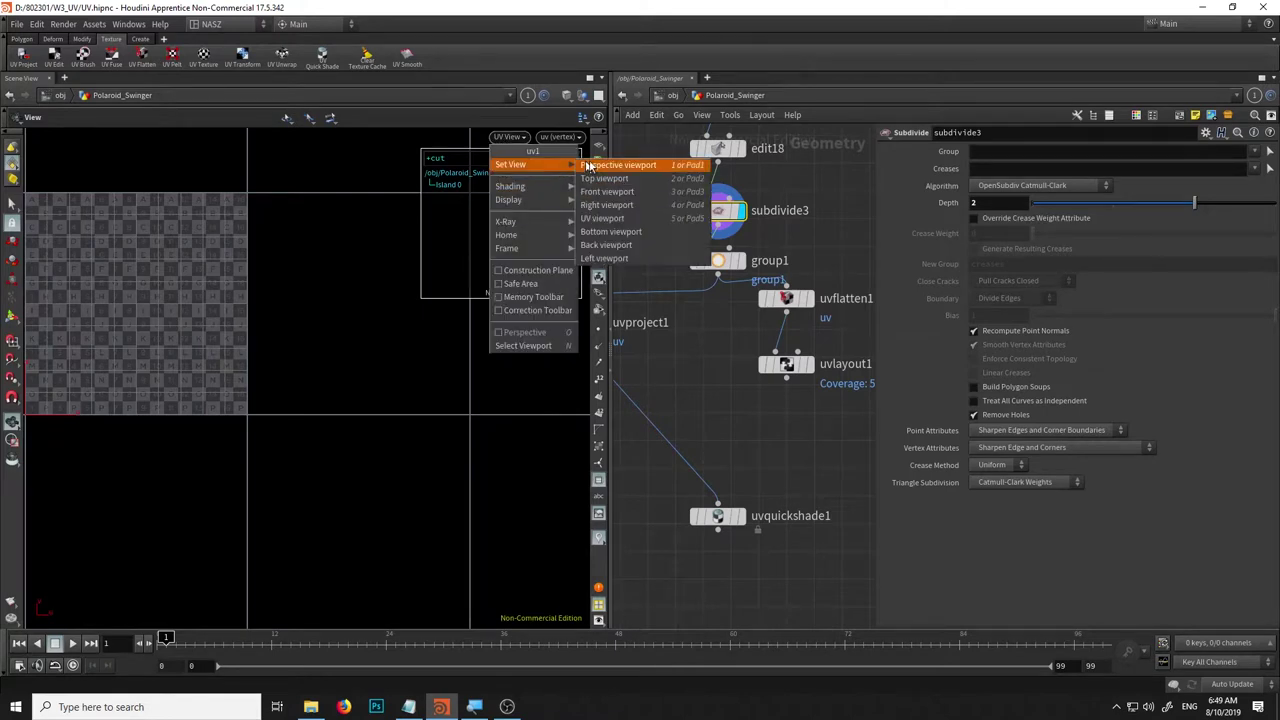
click(630, 166)
drag(327, 351, 314, 309)
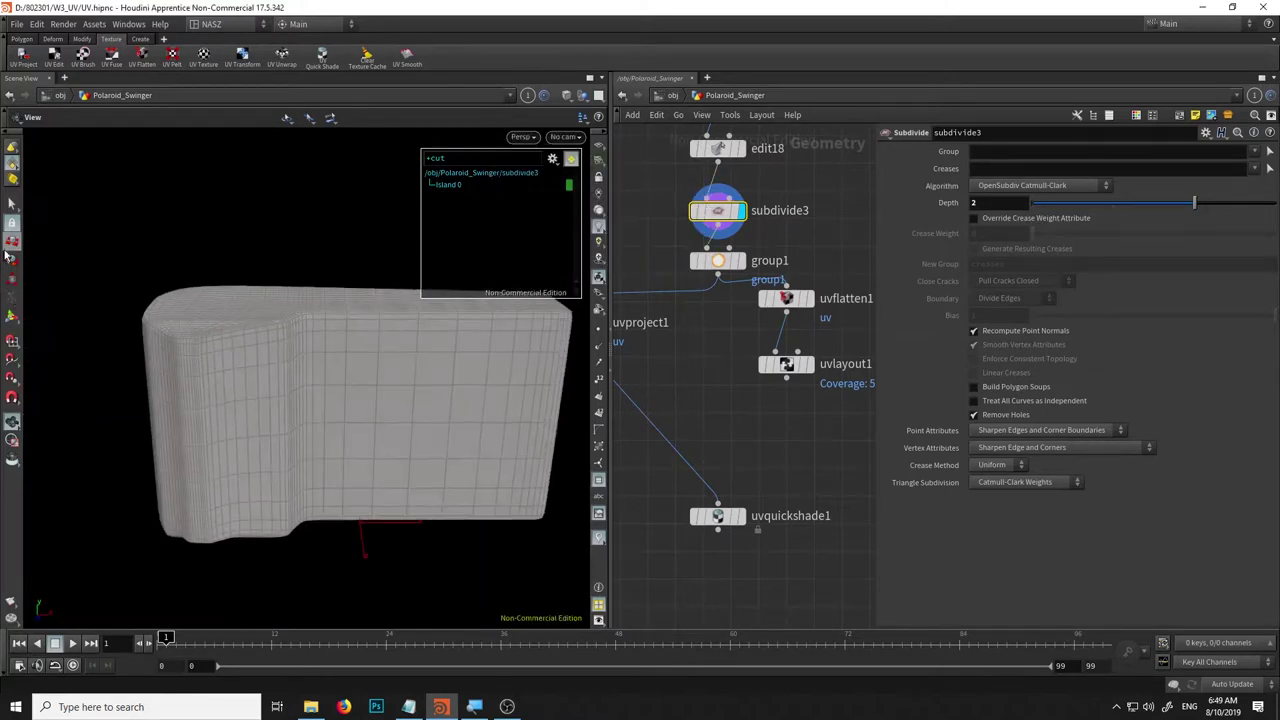
Using connected-geometry selection, select the large top face island of the body.
key(s)
click(351, 116)
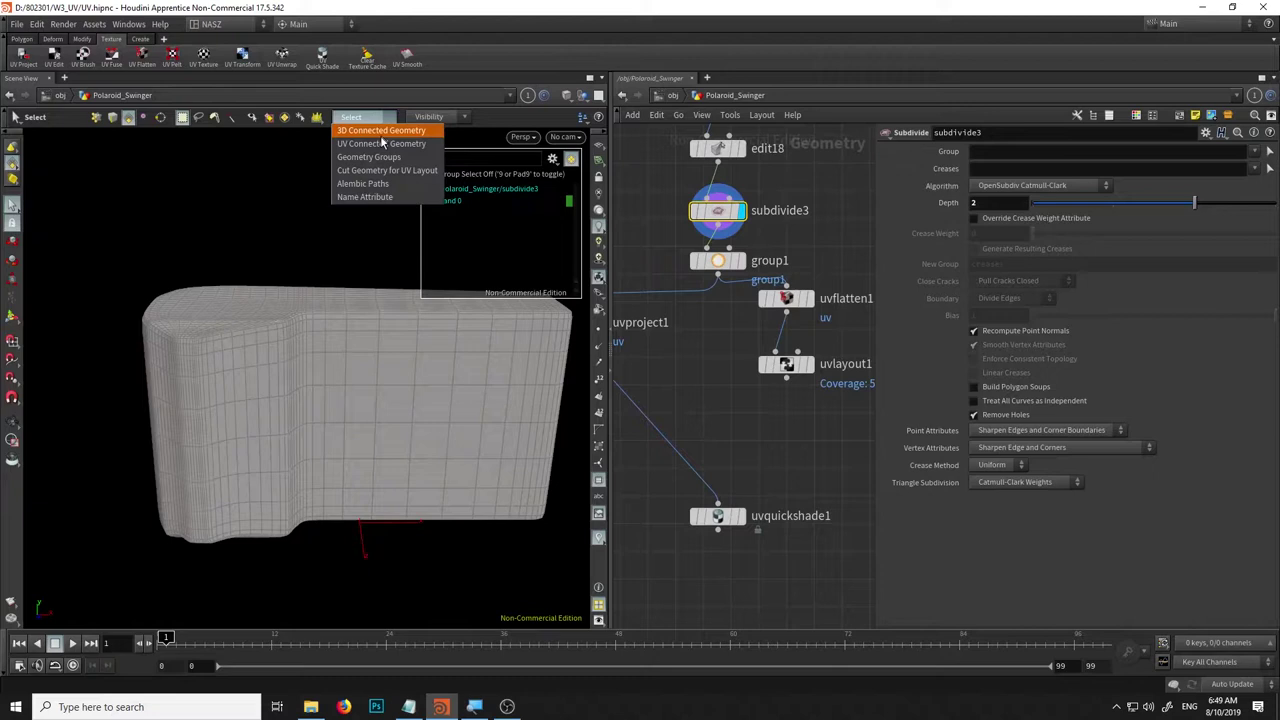
click(370, 167)
click(265, 332)
key(Escape)
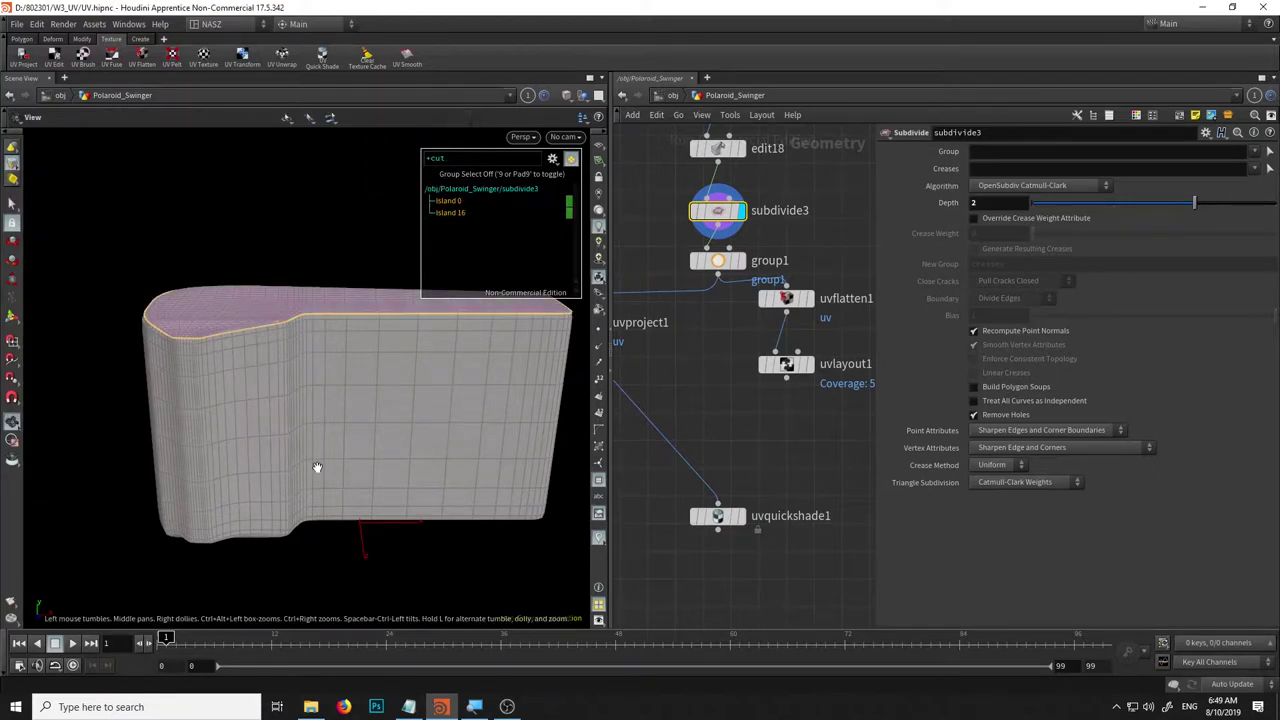
drag(309, 325, 260, 553)
scroll(260, 553, up, 5)
key(s)
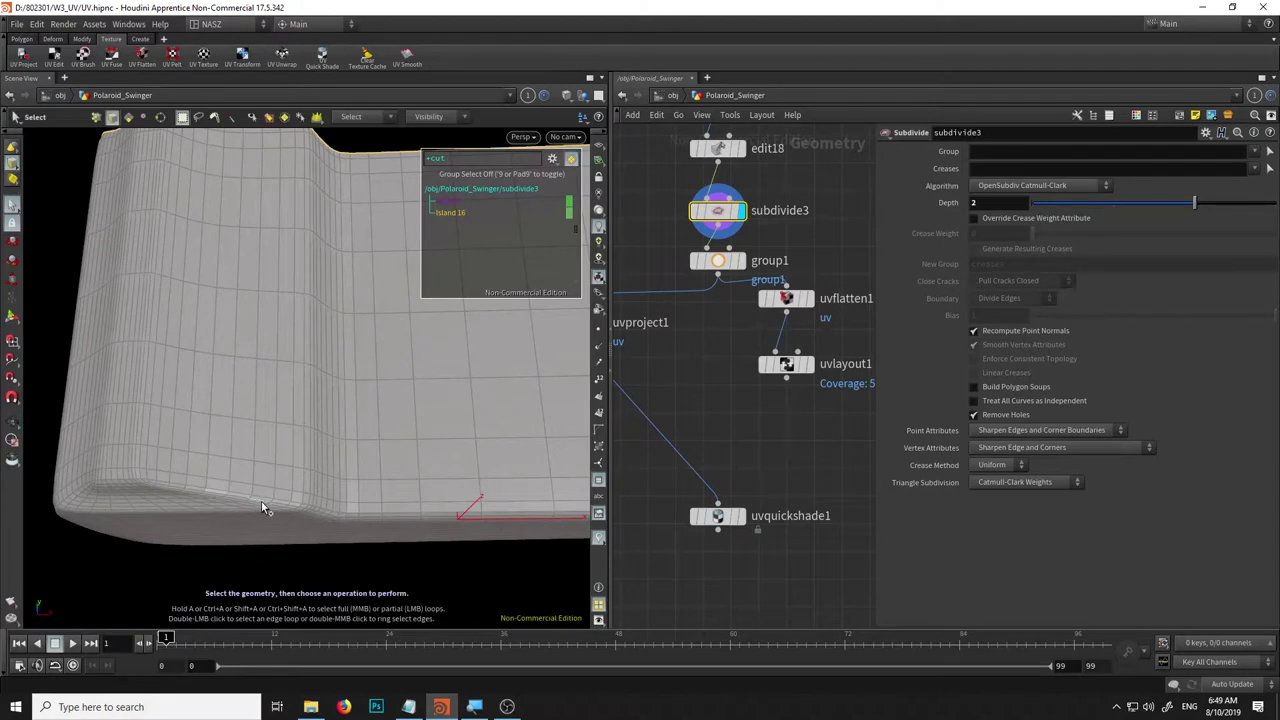
click(261, 498)
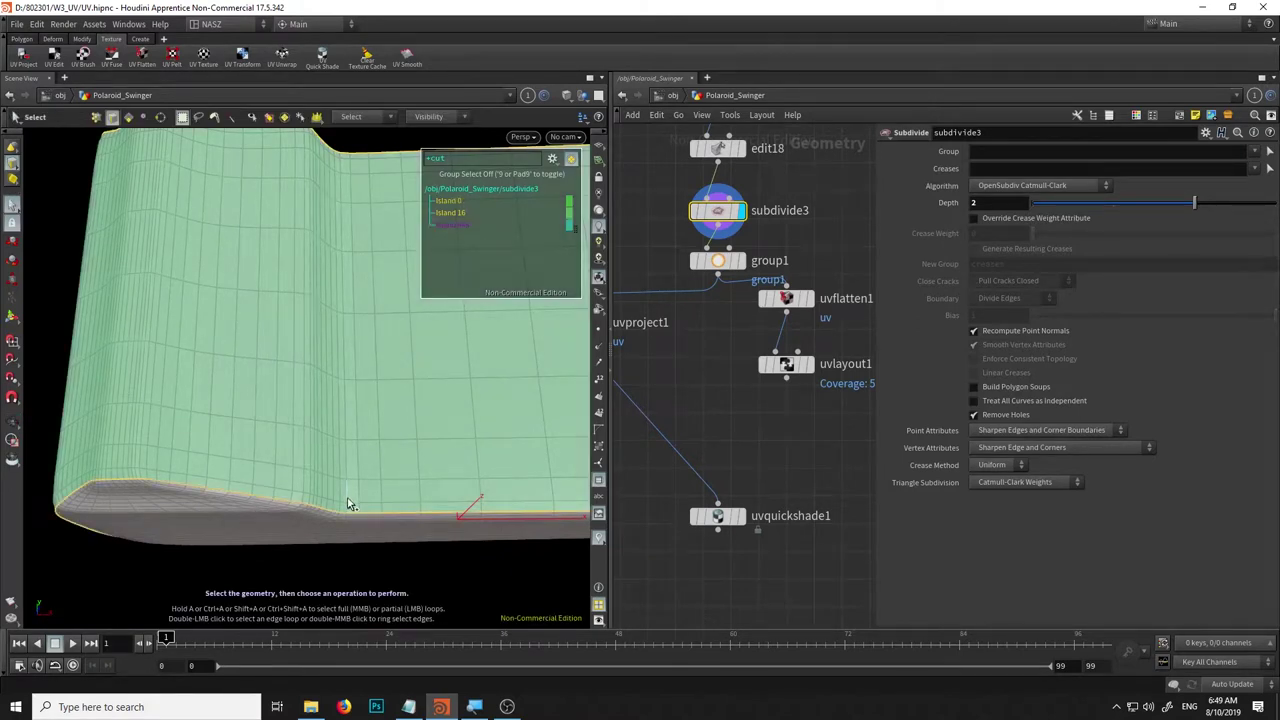
Select the vertical corner edge loop as a seam, then orbit to a low side view.
key(Escape)
mouse_move(348, 503)
mouse_down()
mouse_move(368, 327)
mouse_move(291, 337)
mouse_move(97, 310)
mouse_move(240, 314)
mouse_move(240, 286)
mouse_move(108, 294)
mouse_move(80, 323)
mouse_move(329, 363)
mouse_move(241, 376)
mouse_move(289, 374)
mouse_up()
key(s)
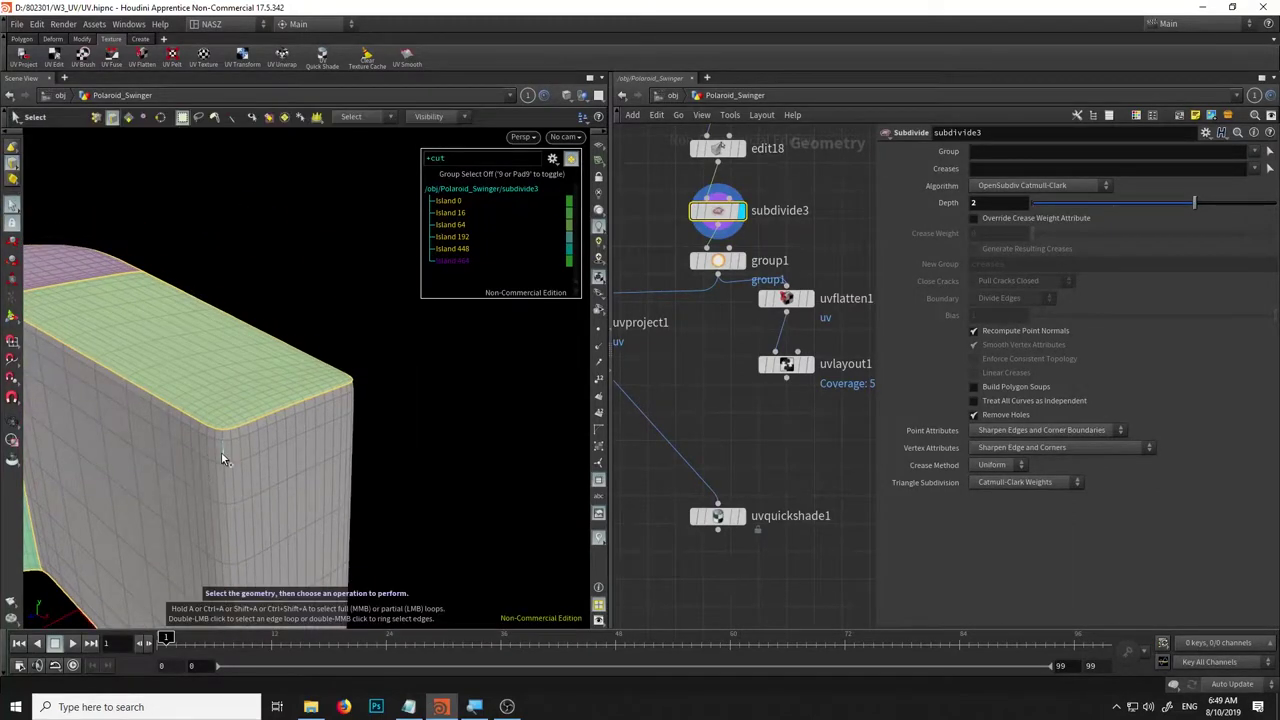
double_click(224, 459)
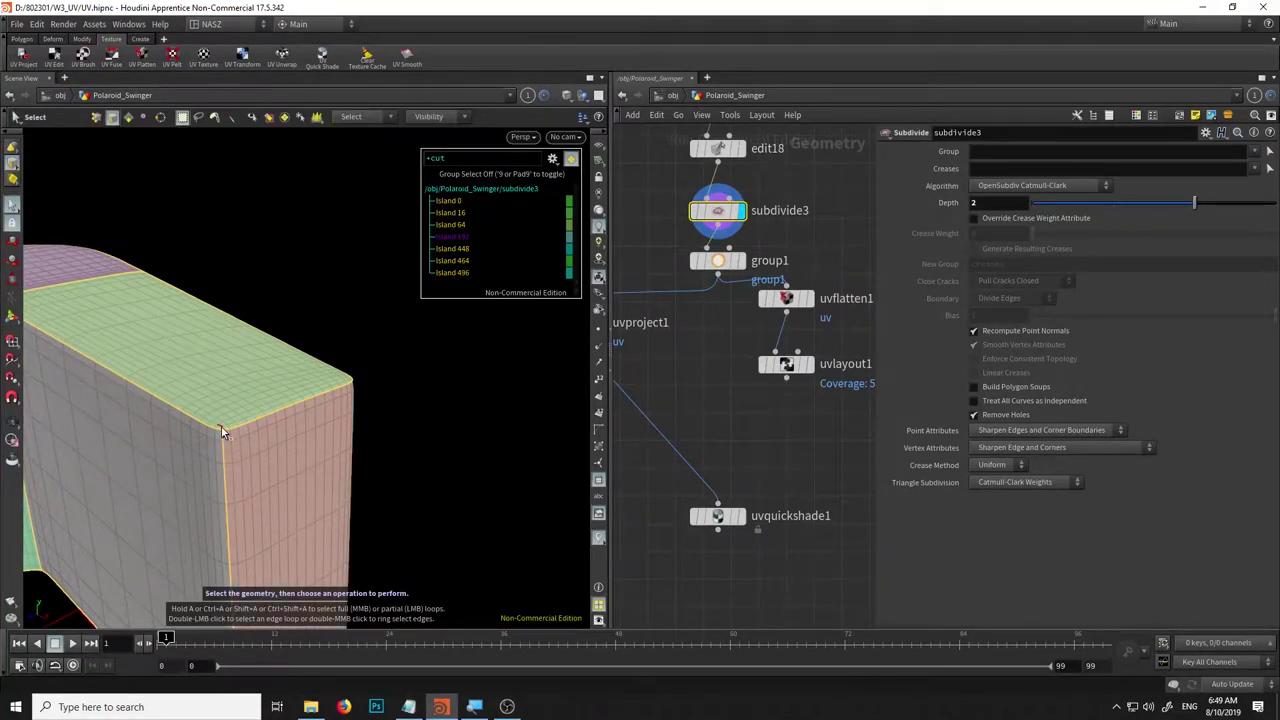
key(Escape)
mouse_move(254, 529)
mouse_down()
mouse_move(251, 277)
mouse_move(423, 451)
mouse_move(230, 543)
mouse_move(273, 420)
mouse_up()
key(s)
scroll(274, 449, up, 2)
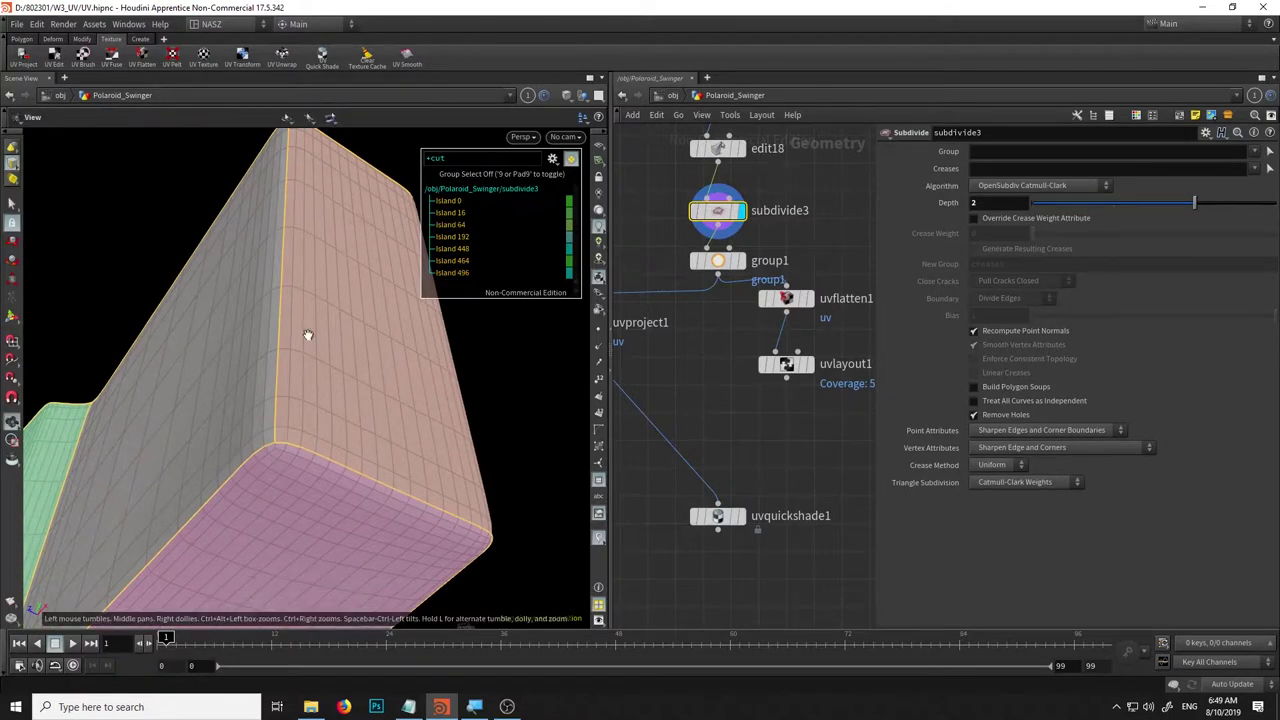
drag(276, 449, 323, 443)
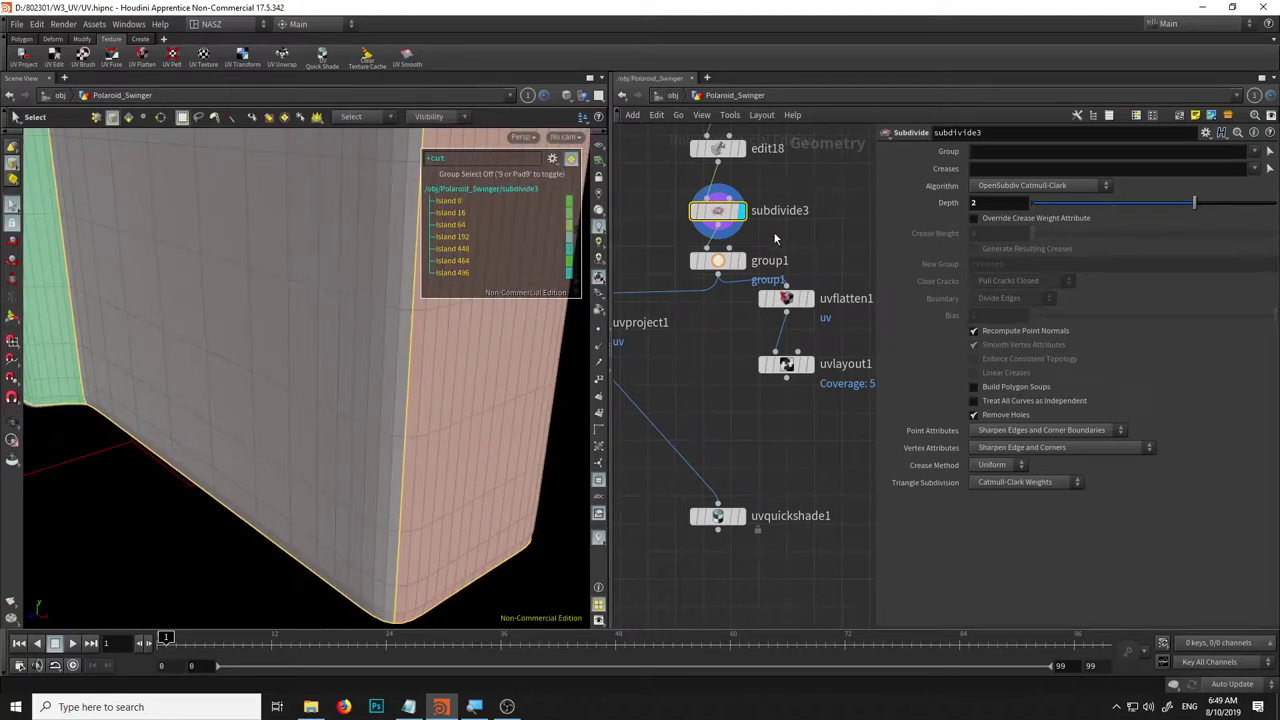
Delete the group1 node so subdivide3 feeds the UV flatten directly.
click(722, 261)
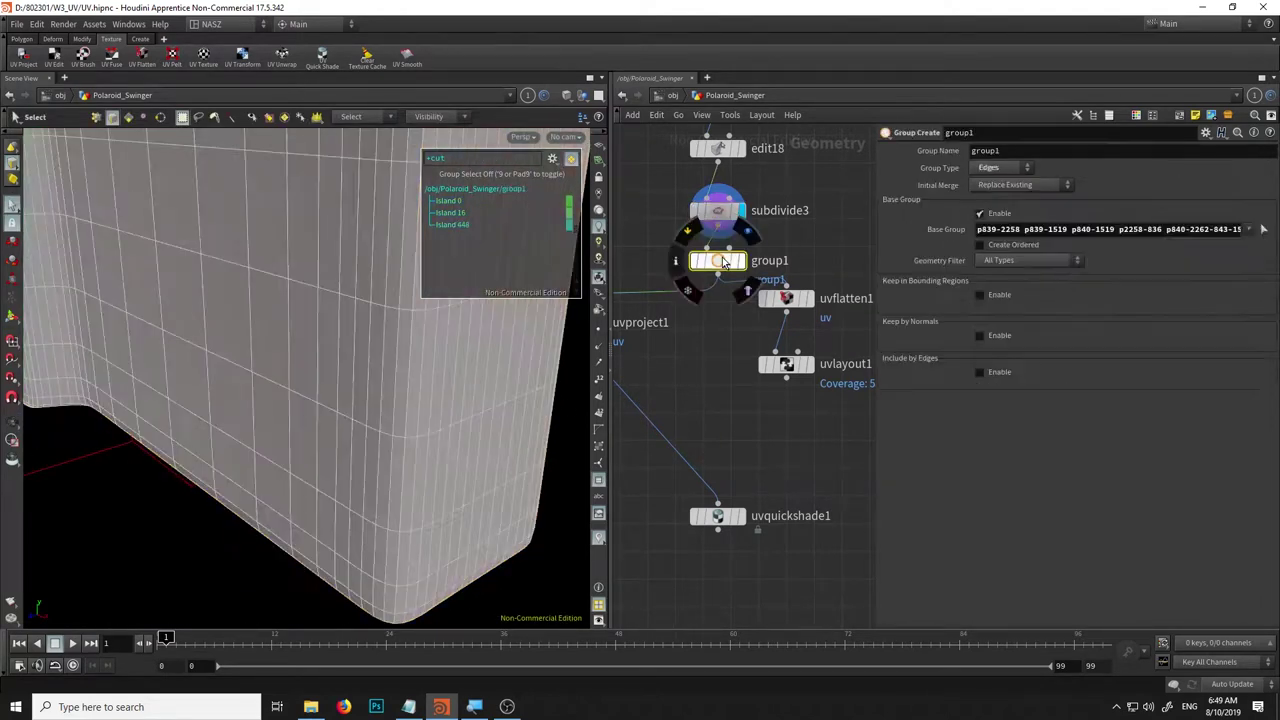
key(Delete)
mouse_move(166, 305)
mouse_down()
mouse_move(180, 269)
mouse_move(263, 409)
mouse_move(147, 404)
mouse_move(291, 400)
mouse_move(416, 417)
mouse_move(400, 423)
mouse_move(509, 409)
mouse_move(341, 422)
mouse_move(477, 423)
mouse_move(353, 335)
mouse_move(354, 408)
mouse_up()
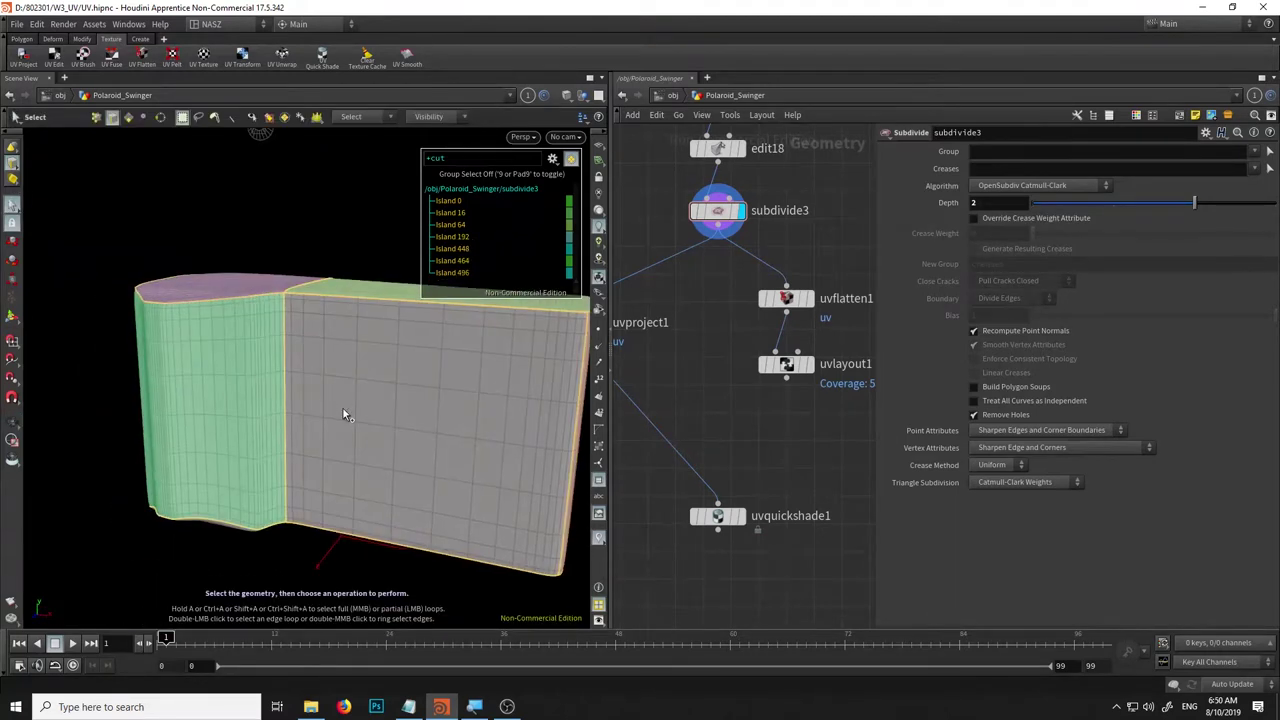
key(Tab)
Add a Group Create node after subdivide3 via 'gr', then display uvflatten1.
text(gr)
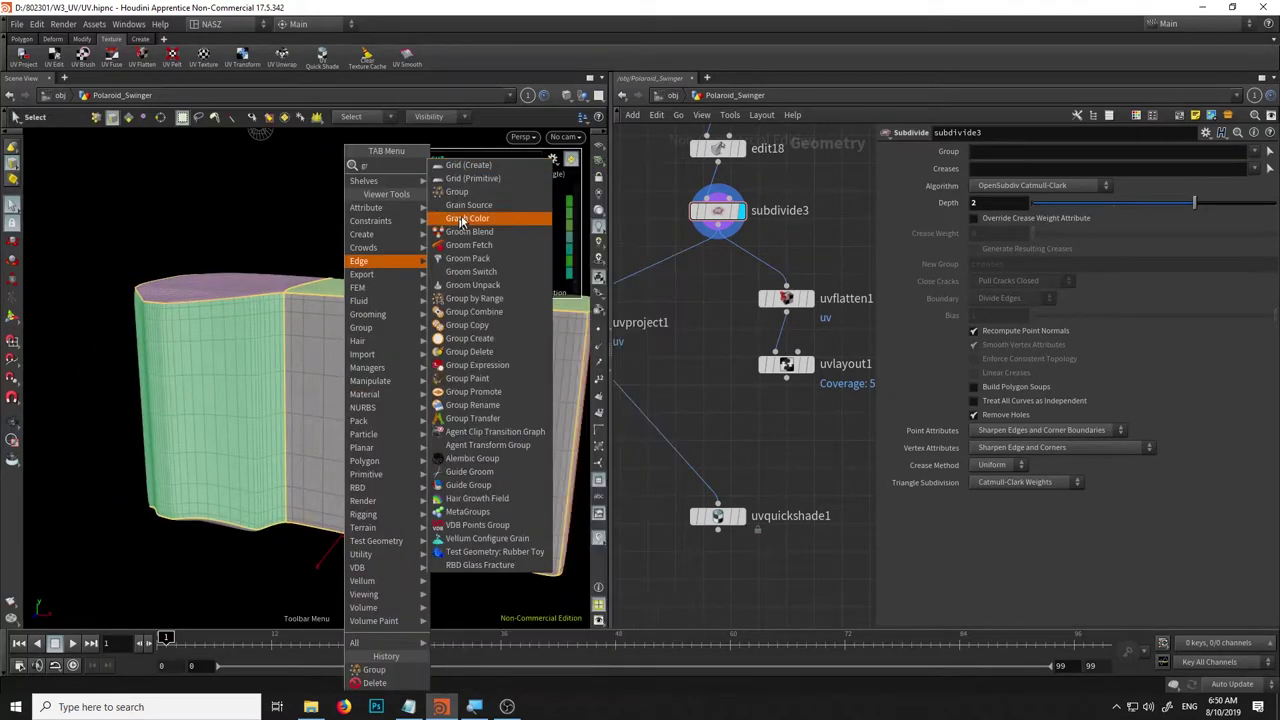
click(457, 191)
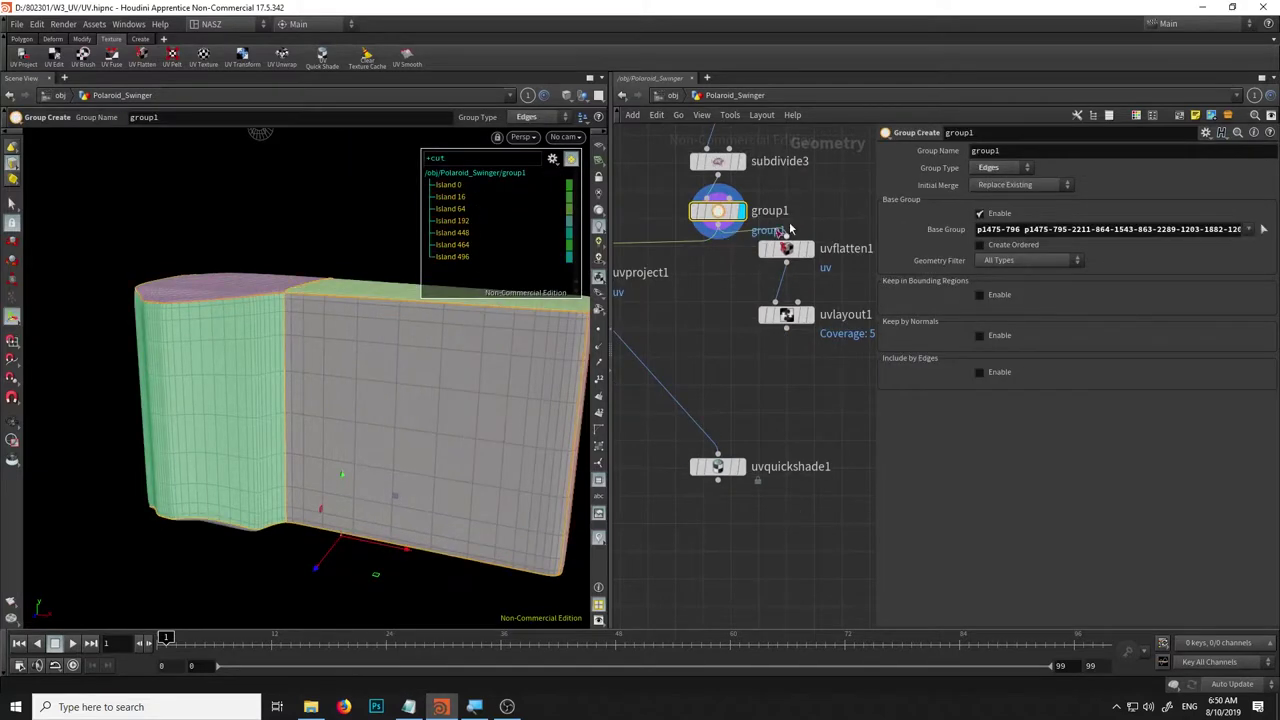
click(803, 252)
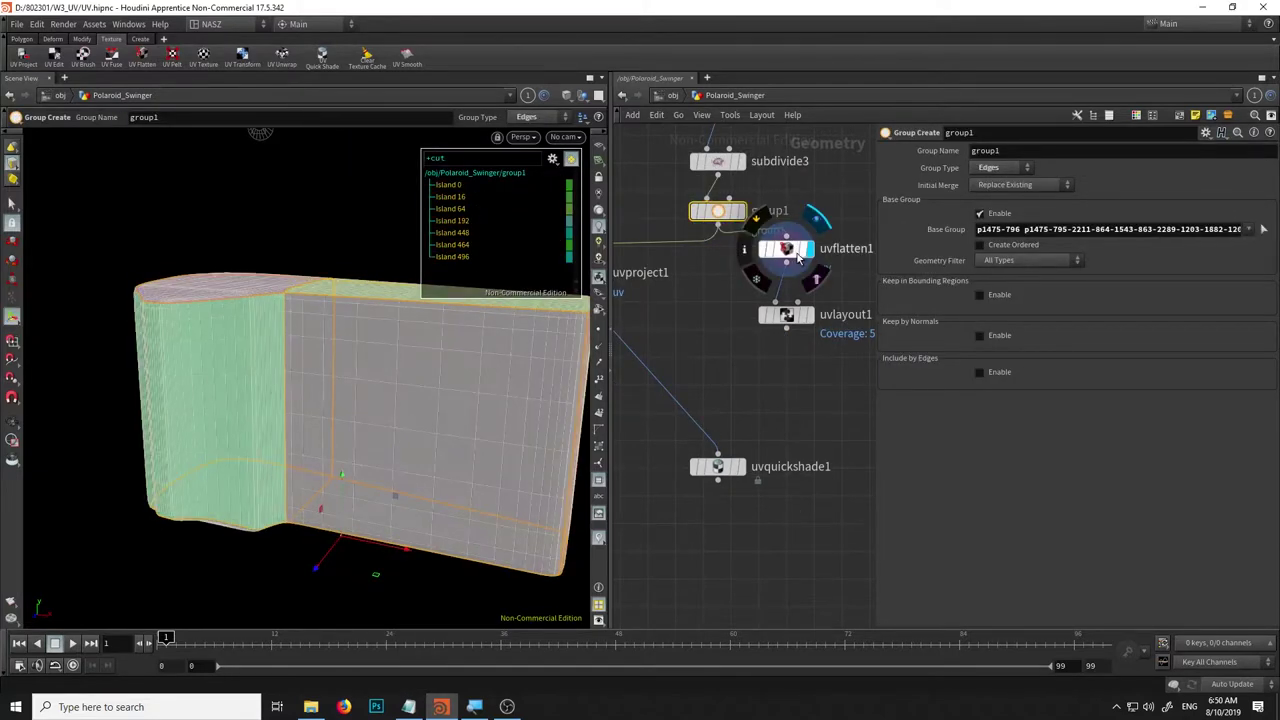
click(798, 254)
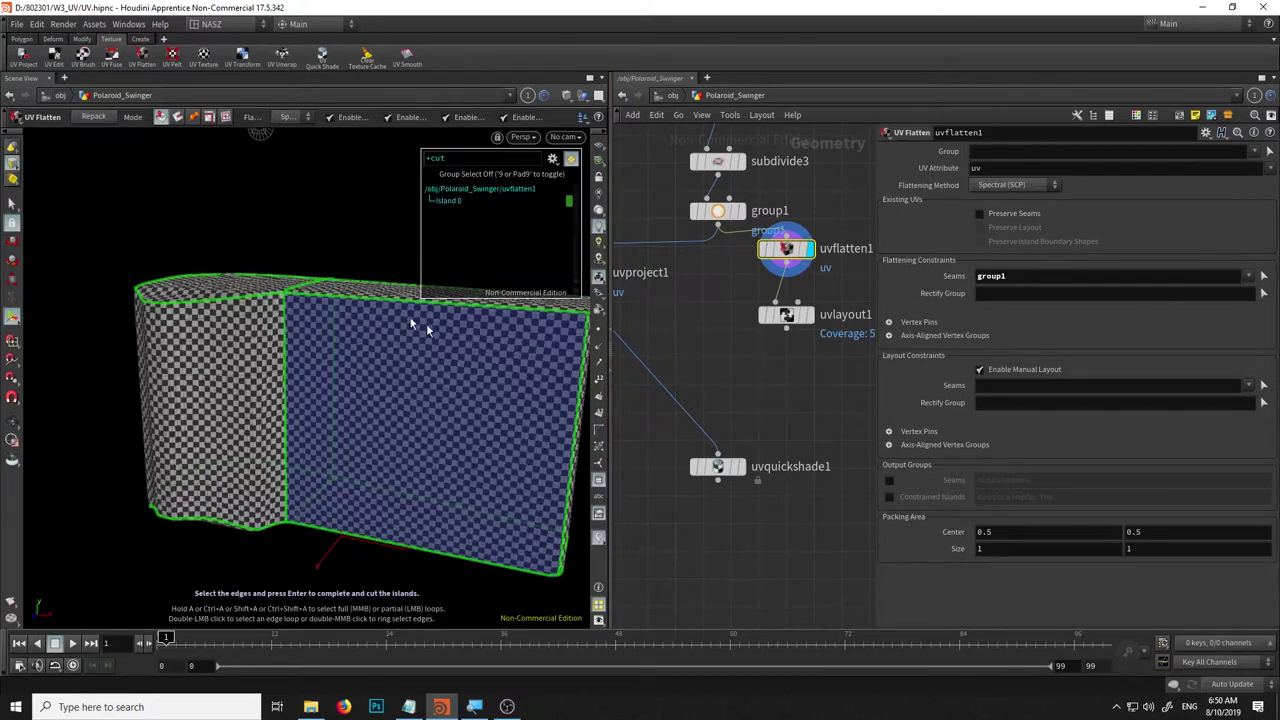
Switch the viewport to the UV view, then display and select uvlayout1's packed result.
click(522, 137)
mouse_move(528, 164)
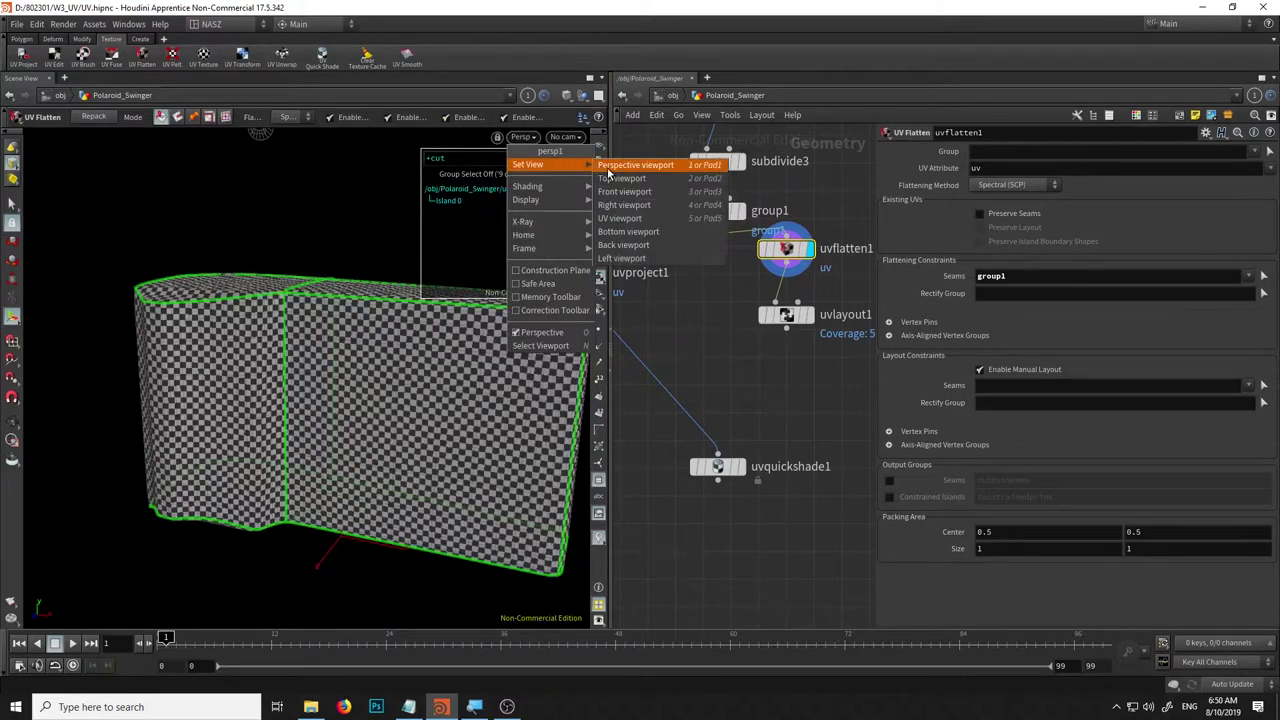
click(630, 222)
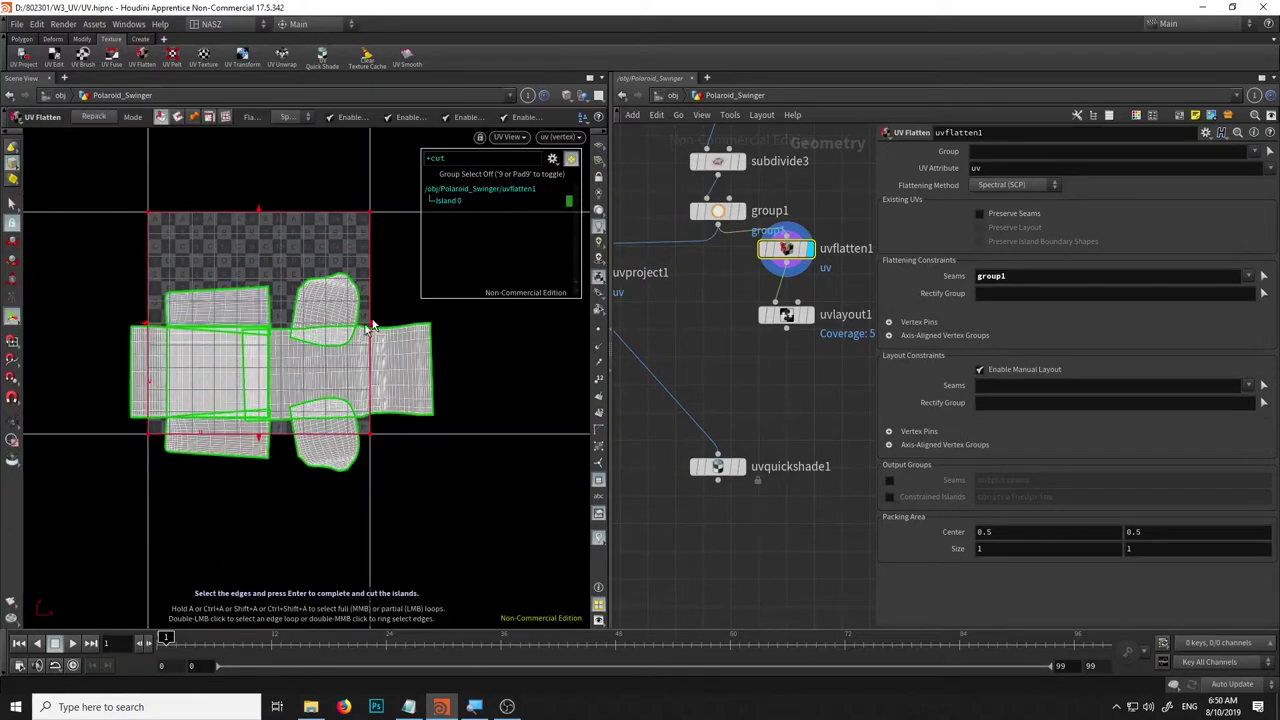
key(Return)
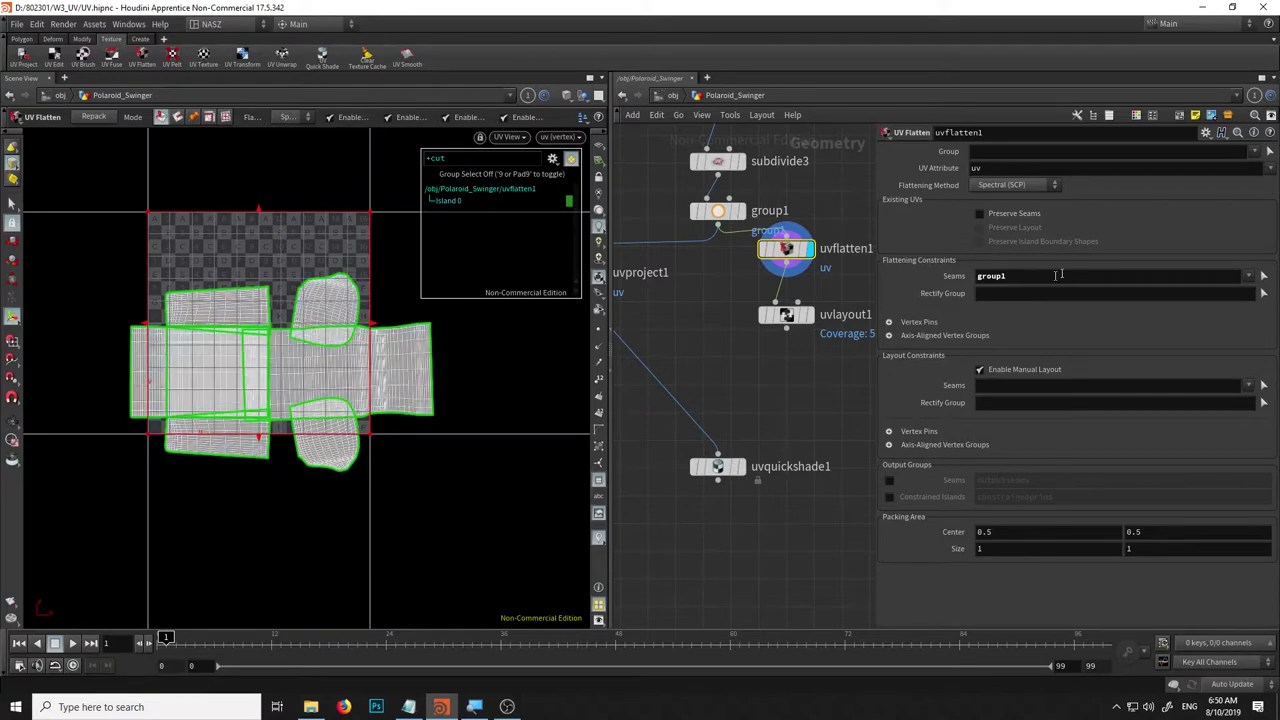
click(808, 315)
click(787, 318)
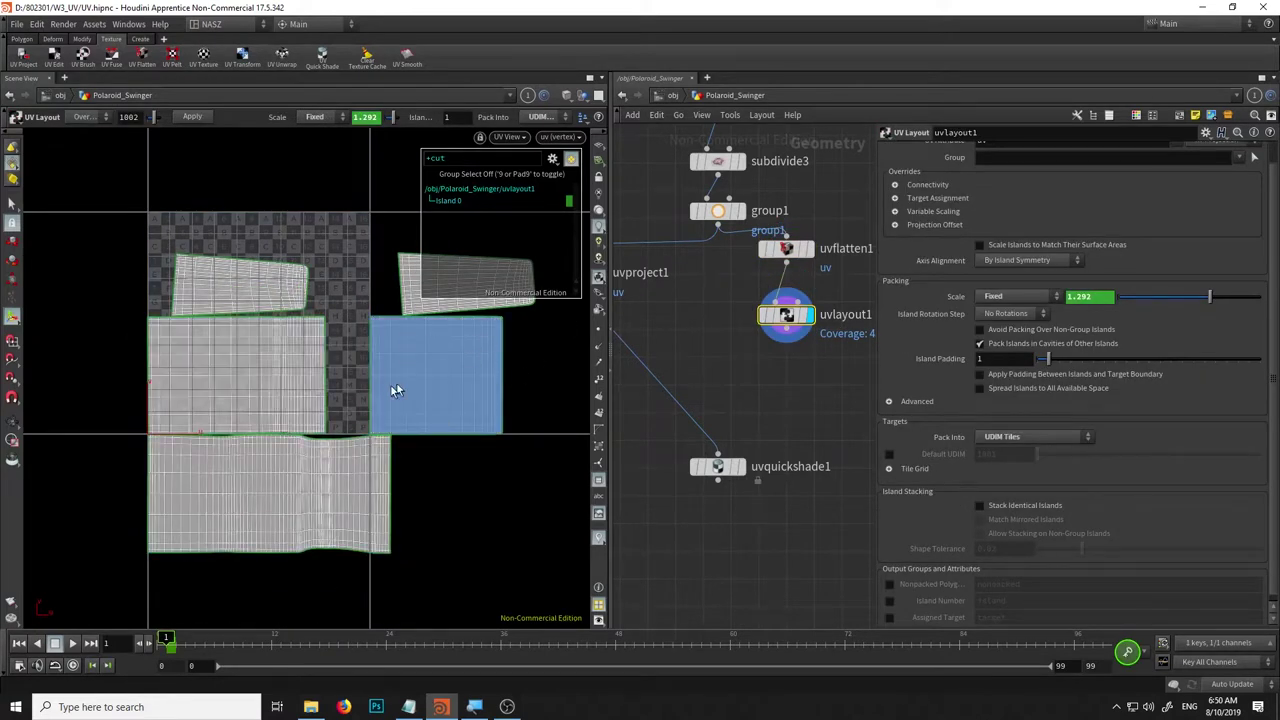
Set Scale to Largest Packable and test Island Padding at 10 before returning it to 0.
click(1014, 298)
click(1017, 311)
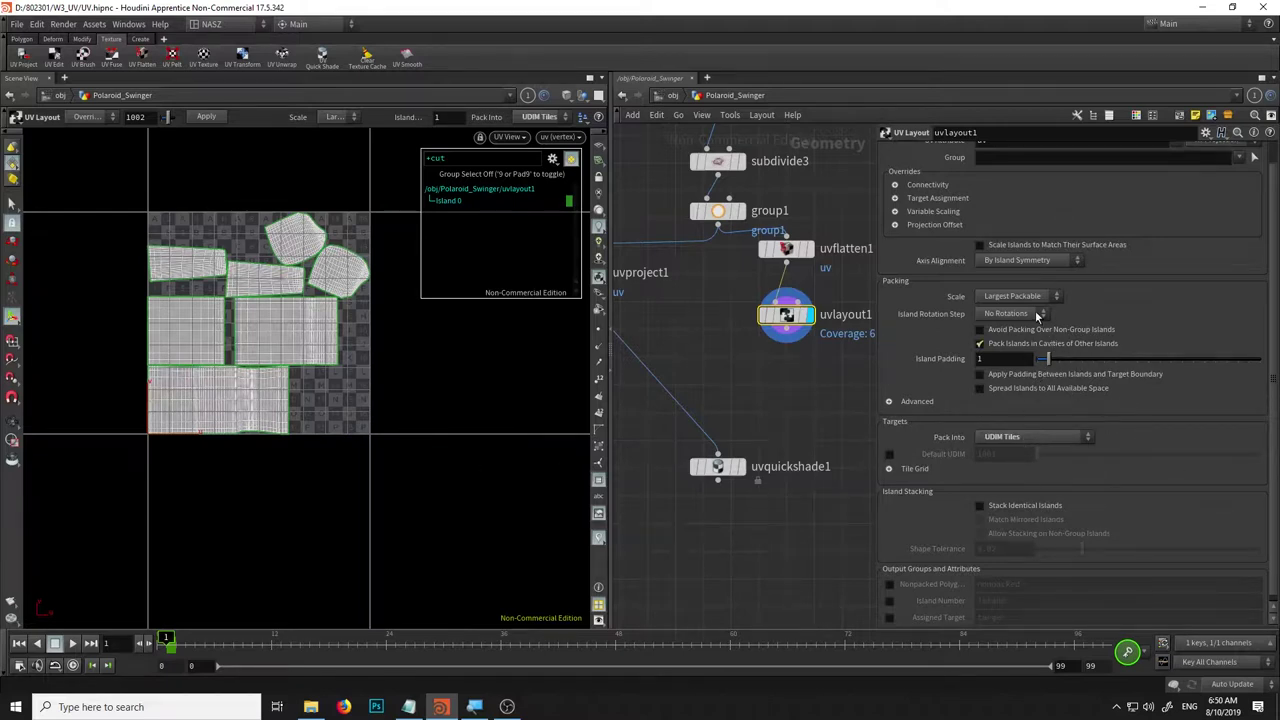
mouse_move(1047, 367)
mouse_down()
mouse_move(1202, 376)
mouse_move(940, 381)
mouse_up()
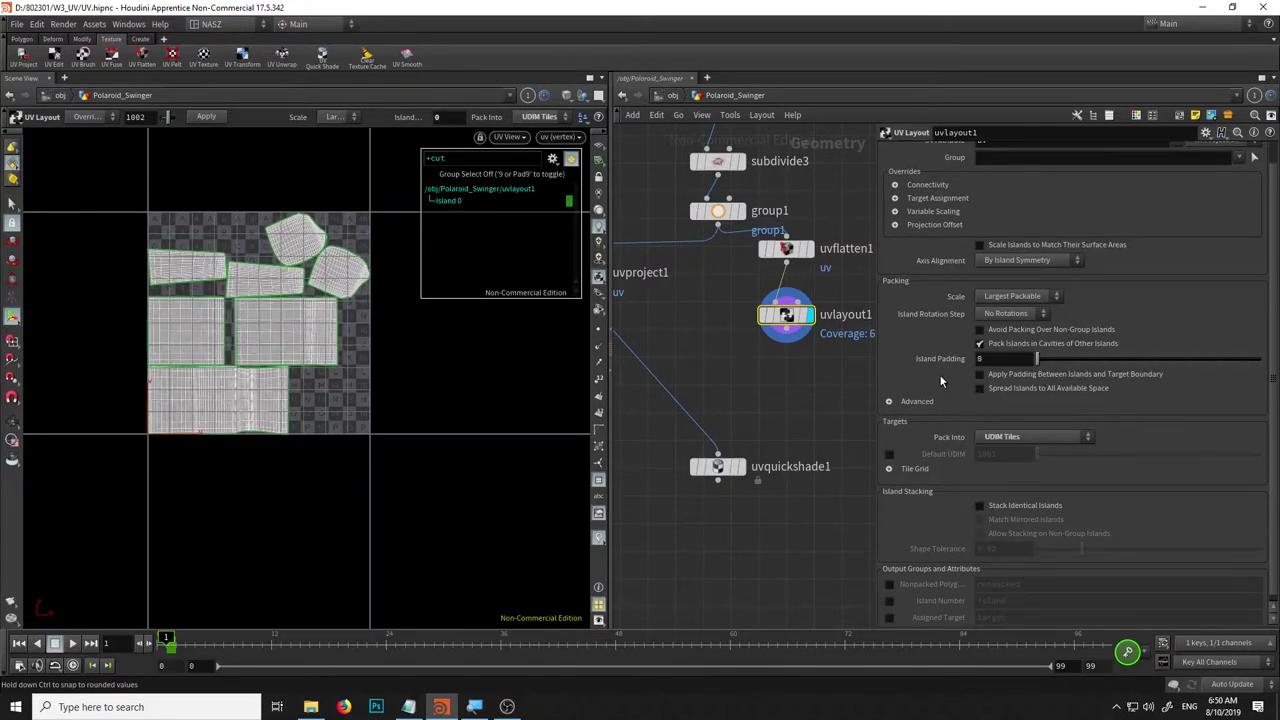
drag(1022, 380, 930, 374)
Switch Scale to Fixed and adjust the island scale between 1.086 and 1.236, settling at 1.057.
click(1038, 298)
click(1043, 321)
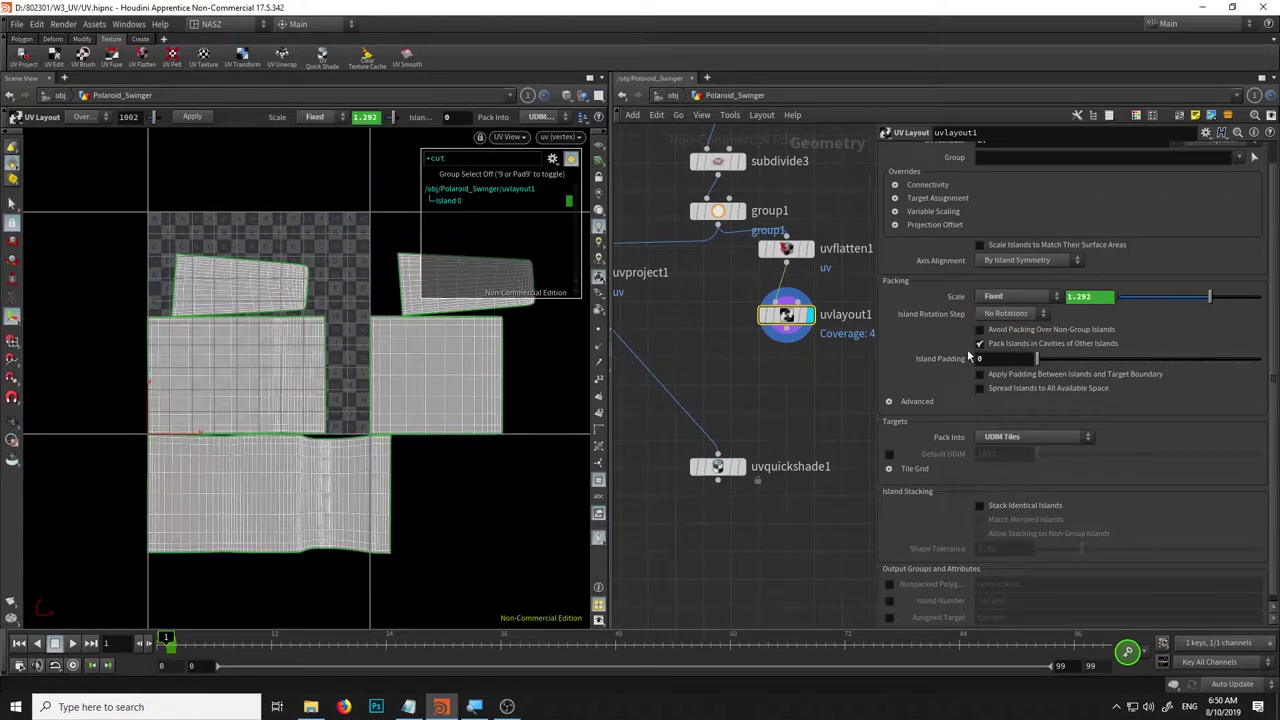
drag(366, 423, 214, 457)
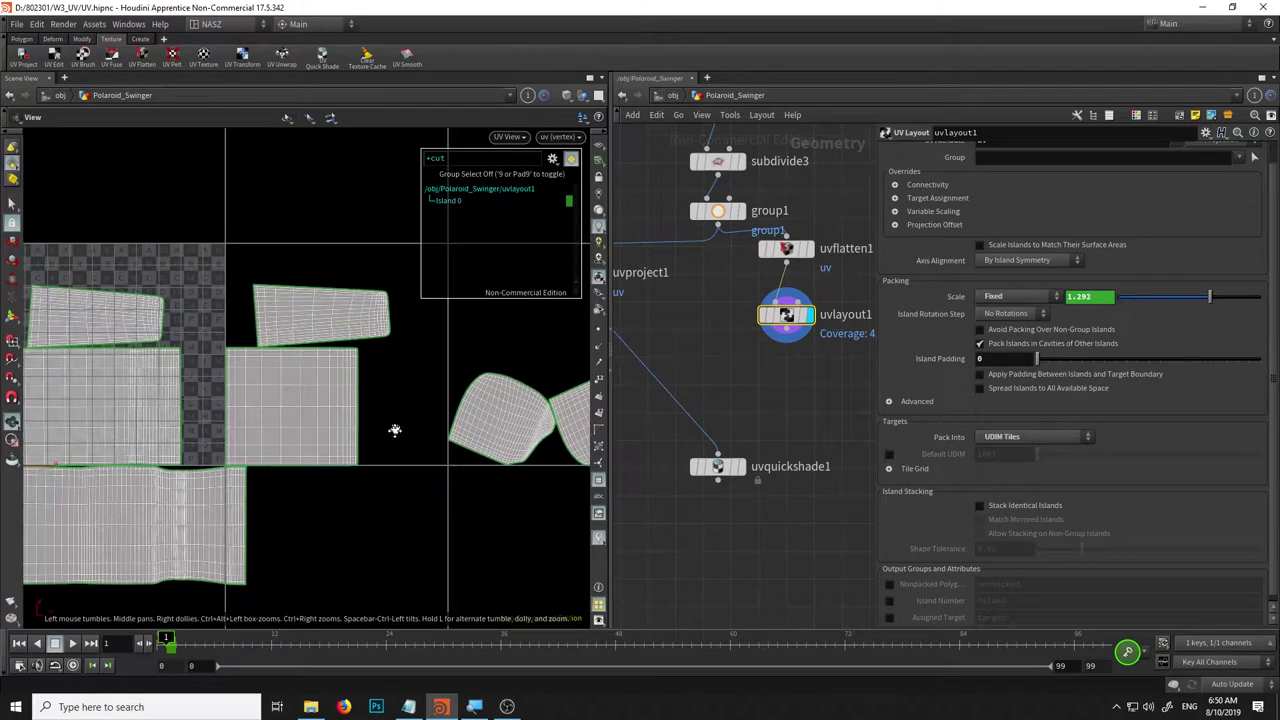
scroll(277, 443, down, 2)
scroll(277, 443, down, 2)
key(Return)
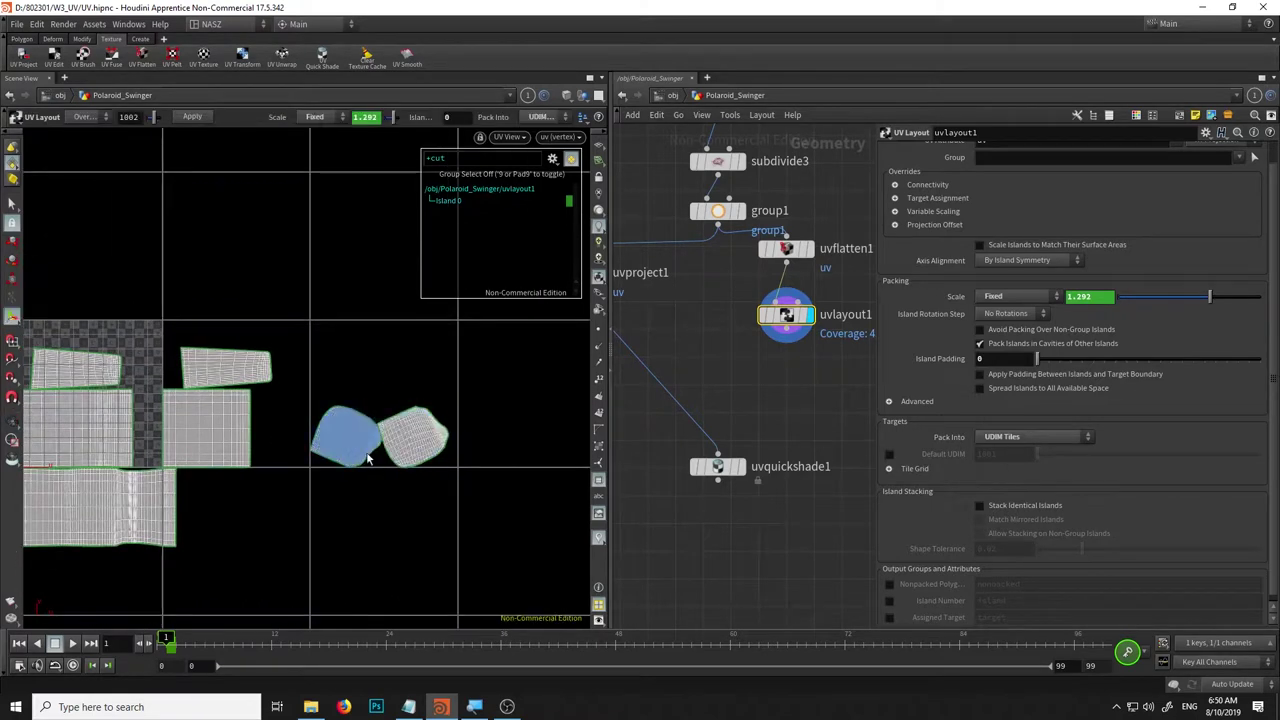
mouse_move(1209, 297)
mouse_down()
mouse_move(1174, 305)
mouse_move(1195, 302)
mouse_up()
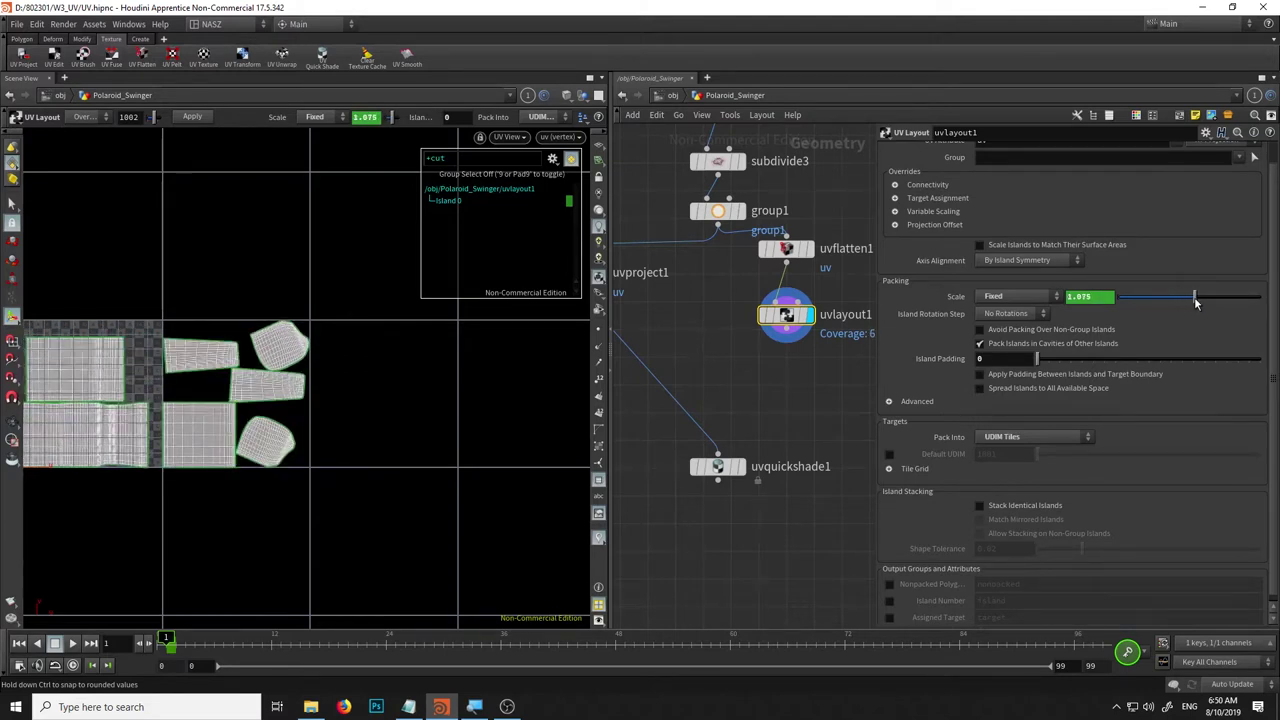
mouse_move(1195, 302)
mouse_down()
mouse_move(1206, 304)
mouse_move(1192, 298)
mouse_up()
key(Escape)
middle_drag(472, 504, 424, 494)
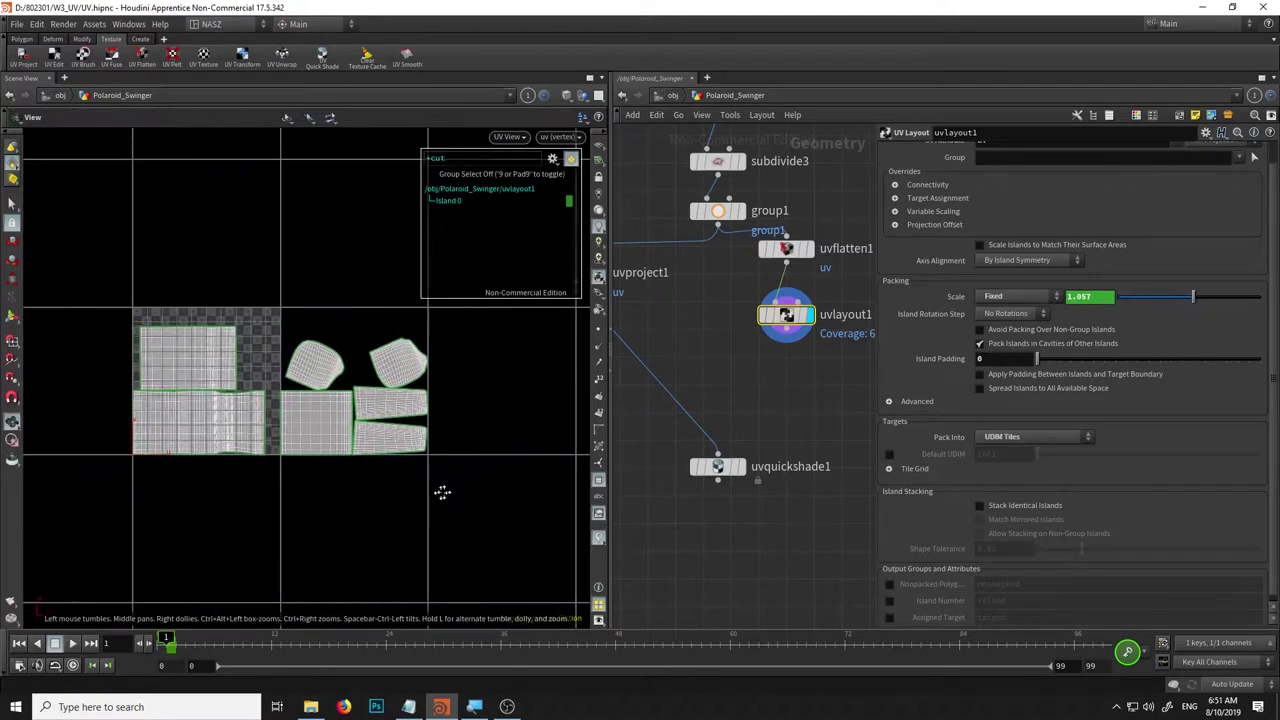
scroll(340, 395, up, 2)
scroll(340, 395, up, 1)
key(Return)
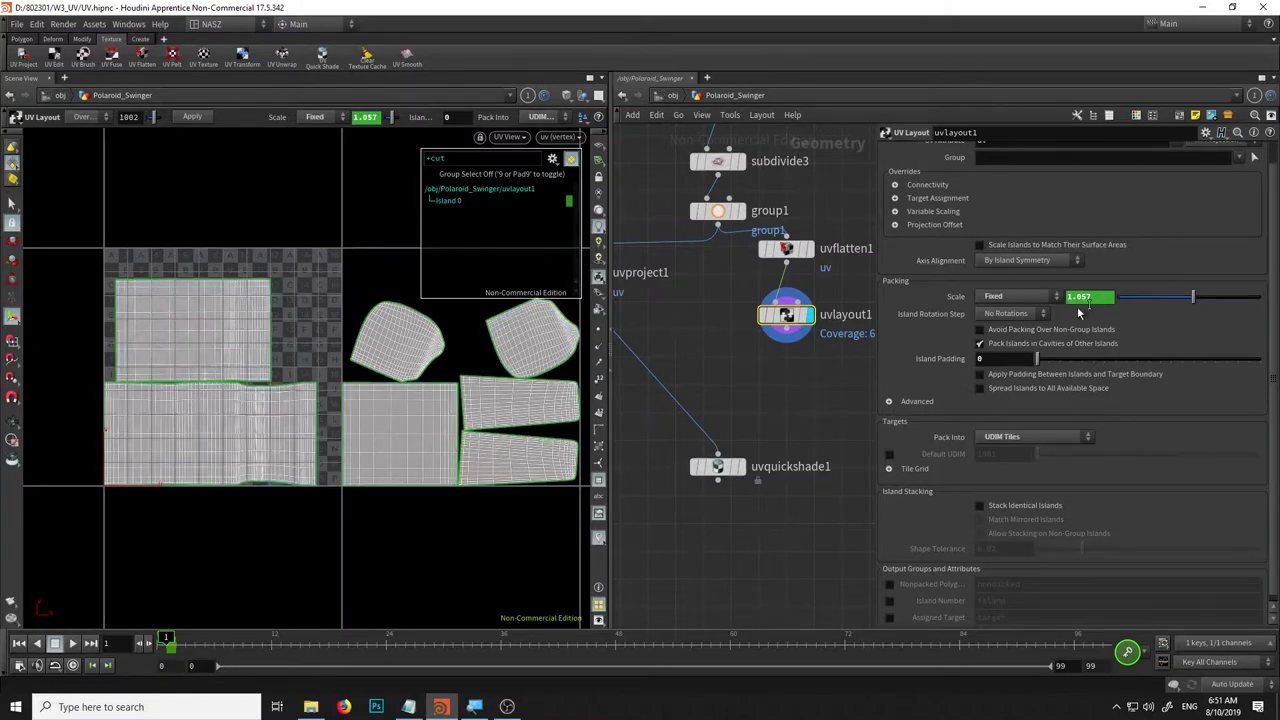
click(1018, 436)
Switch Pack Into to Rectangles, then back to UDIM Tiles.
click(1025, 462)
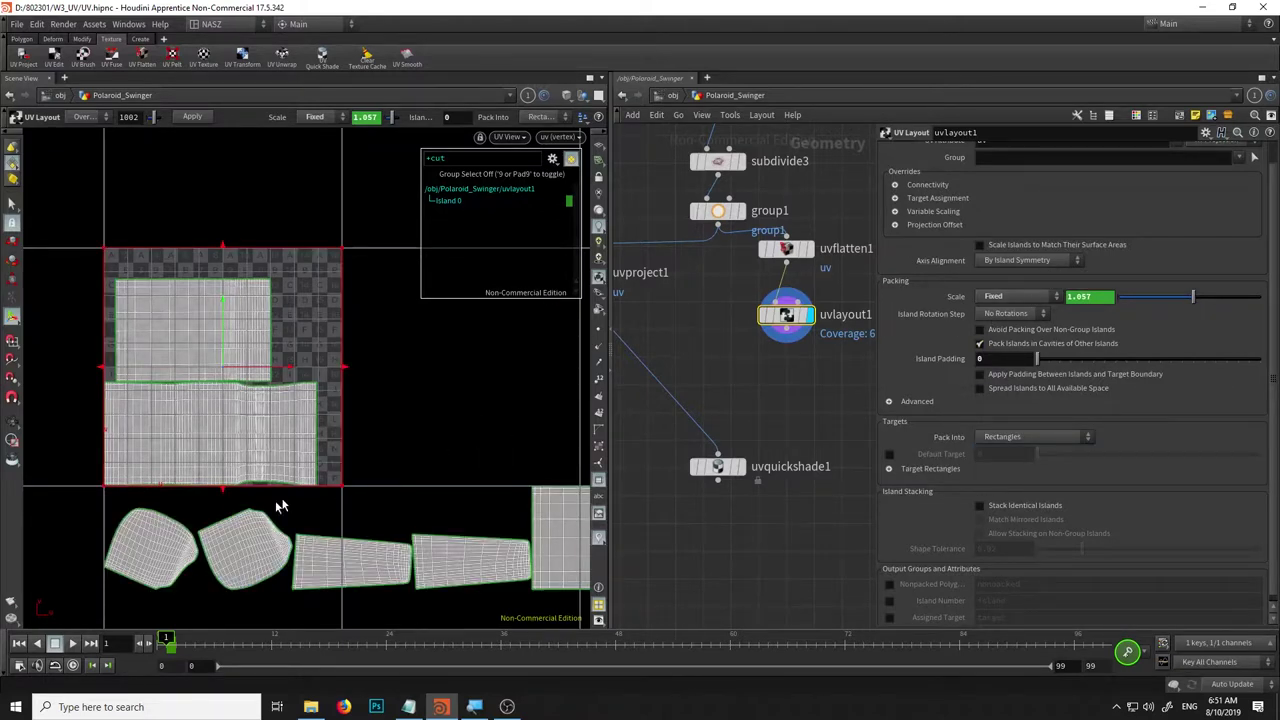
middle_drag(280, 507, 75, 454)
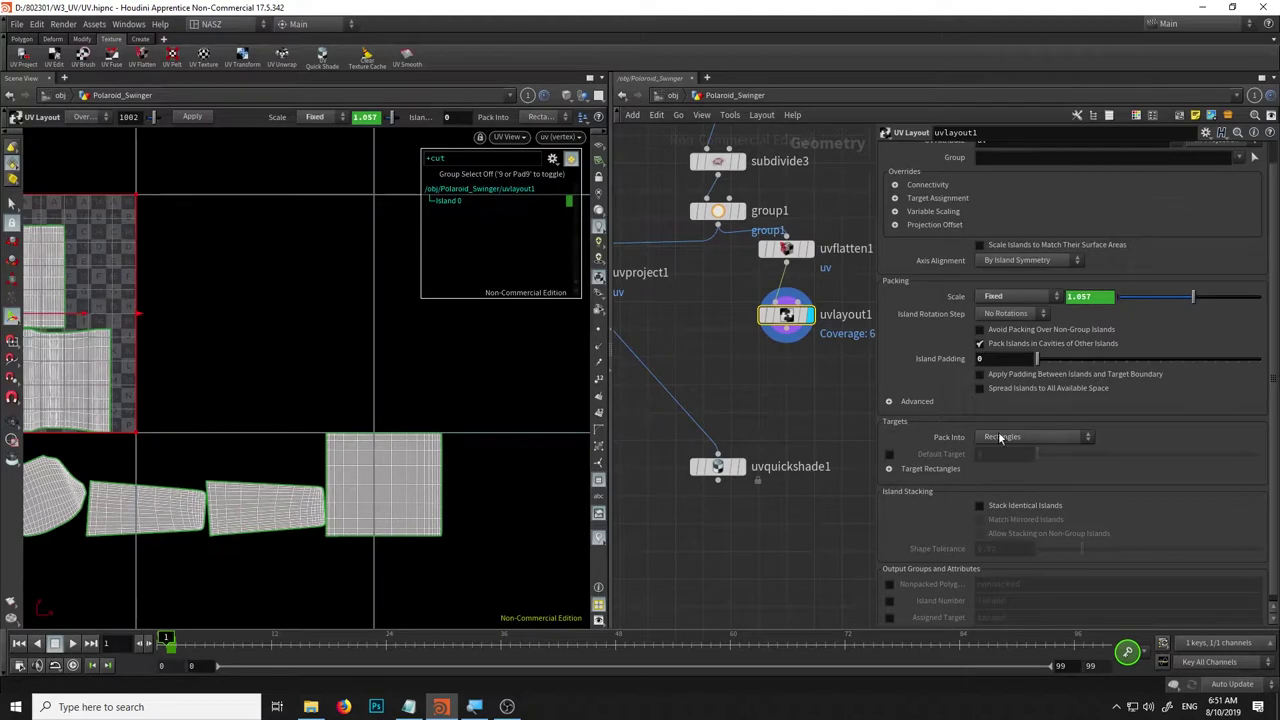
click(1001, 438)
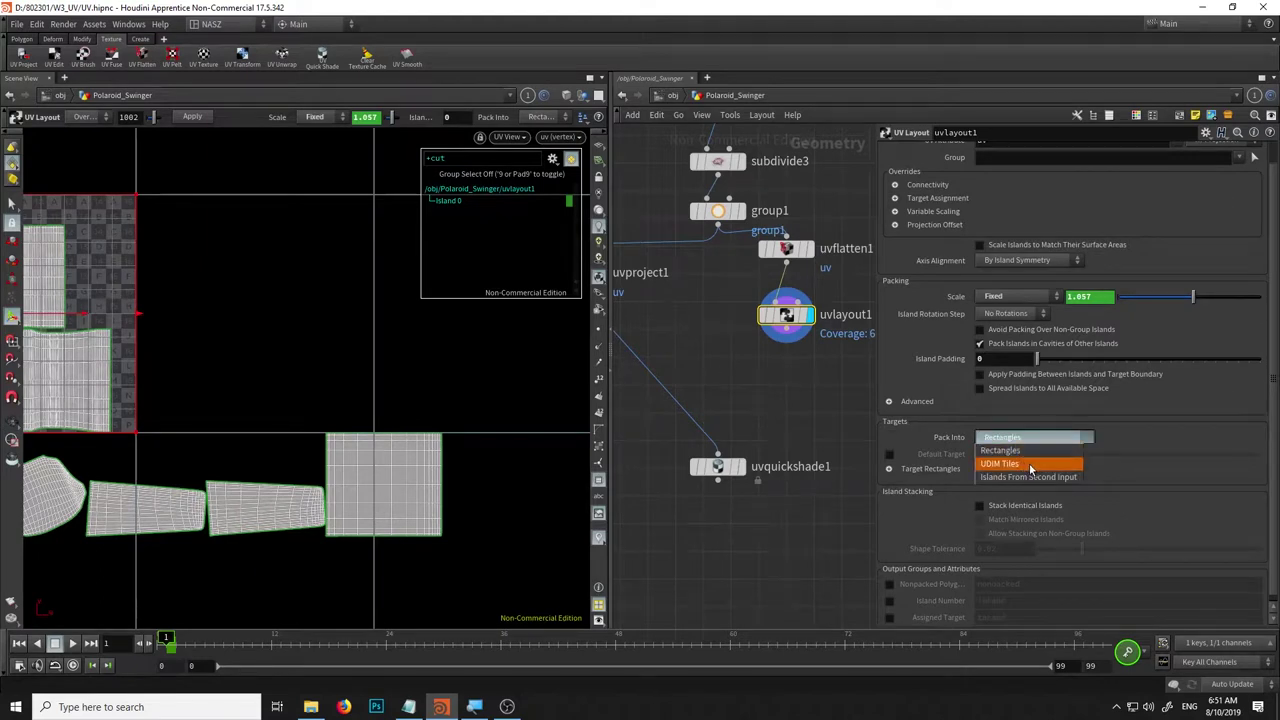
click(1030, 465)
middle_drag(356, 228, 522, 248)
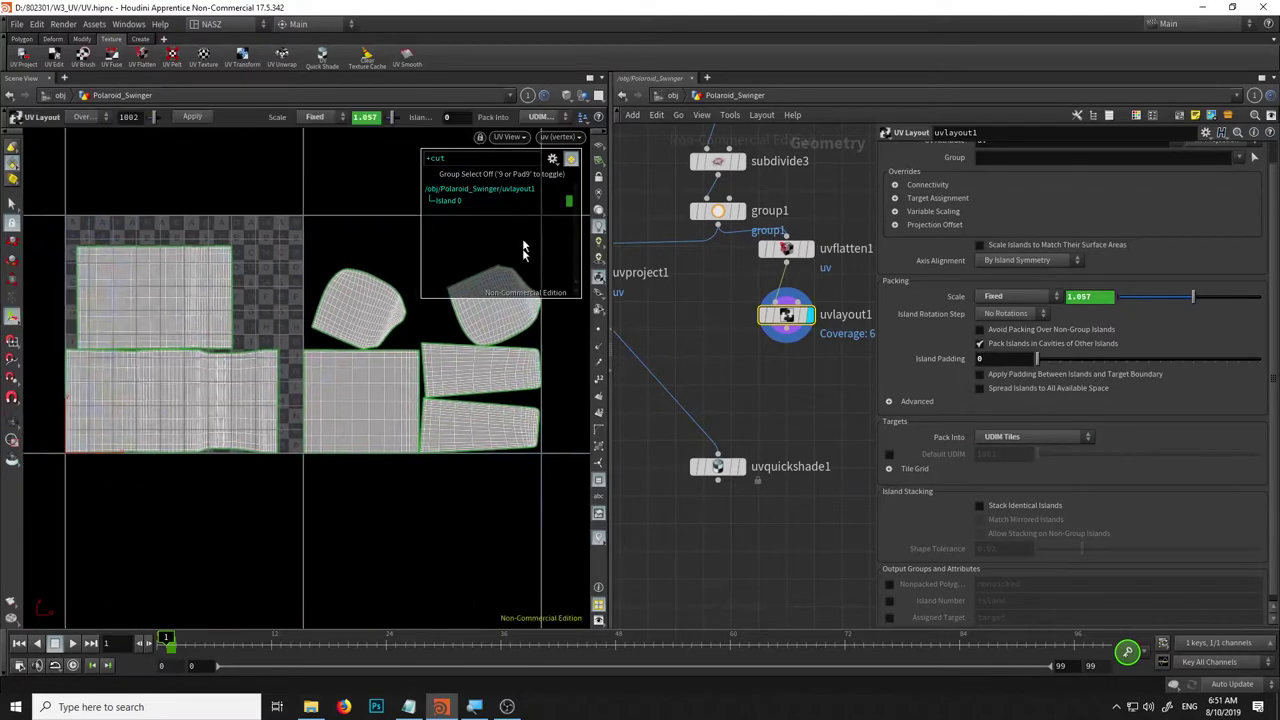
Set Scale to Largest Packable and Island Padding to 2.
click(1034, 298)
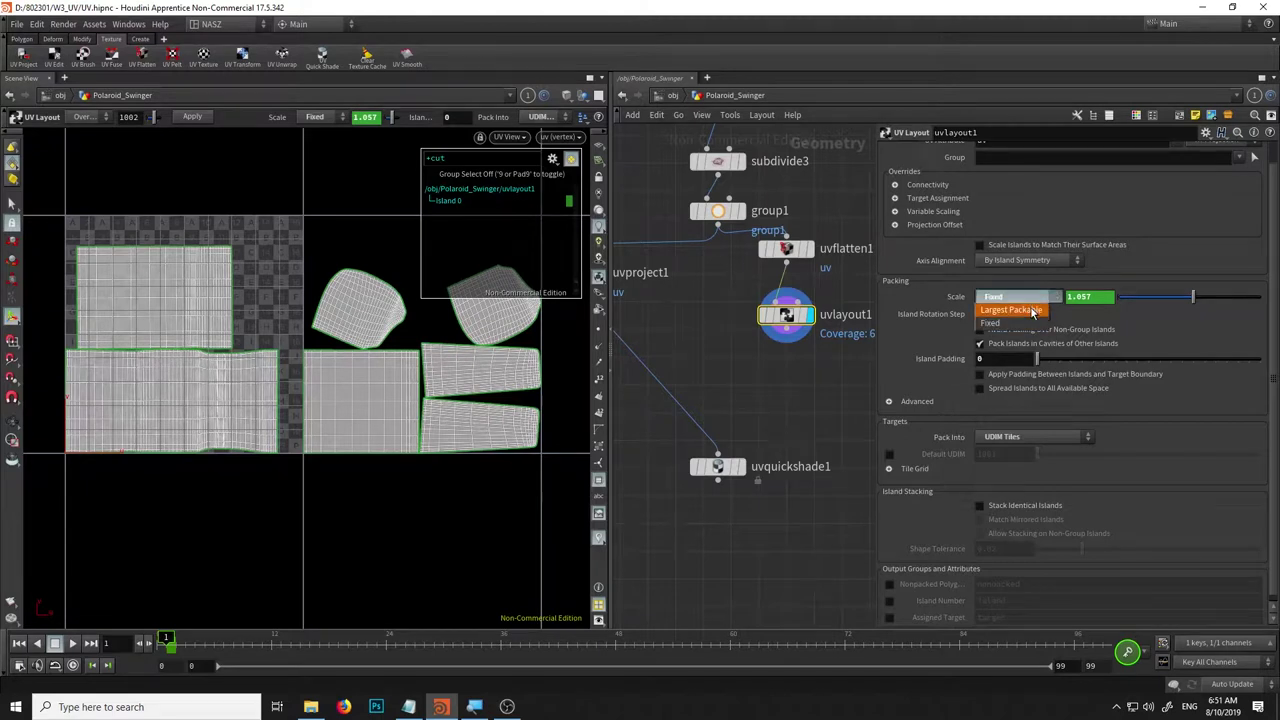
click(1034, 311)
middle_drag(237, 275, 390, 315)
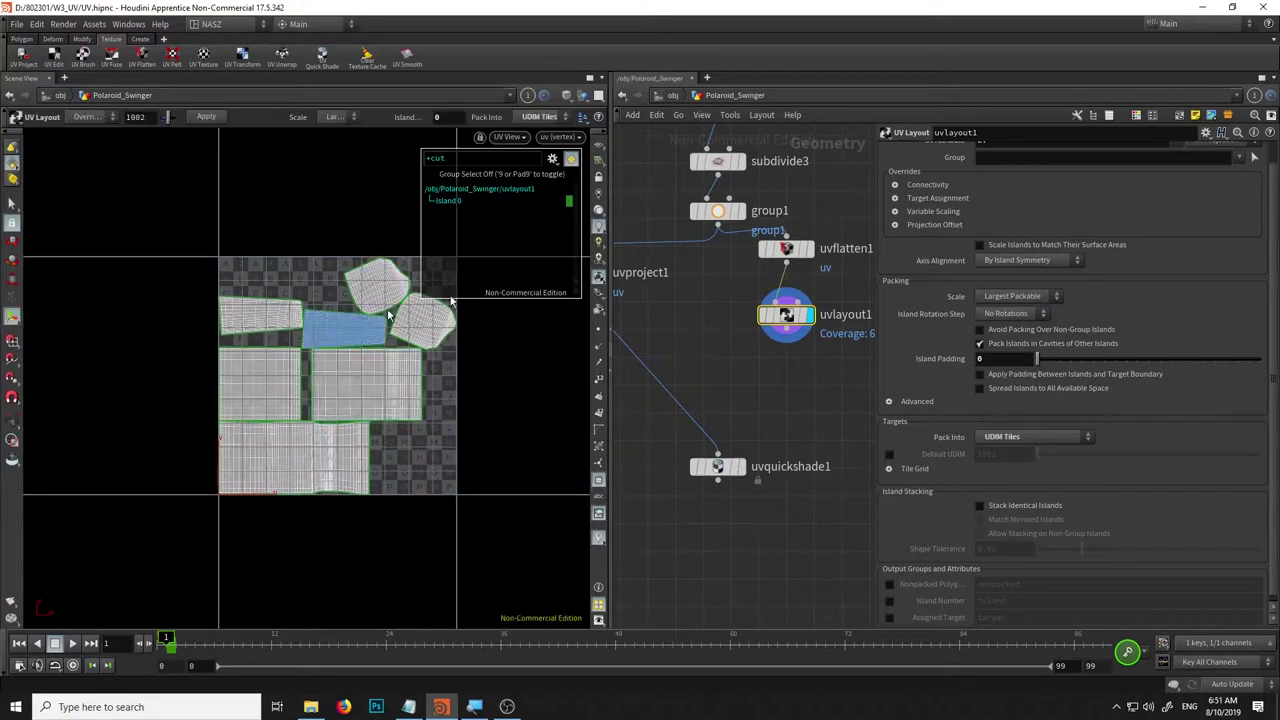
mouse_move(1042, 360)
mouse_down()
mouse_move(1207, 348)
mouse_move(1046, 360)
mouse_move(1060, 370)
mouse_up()
mouse_move(816, 382)
middle_down()
mouse_move(655, 435)
mouse_move(708, 444)
middle_up()
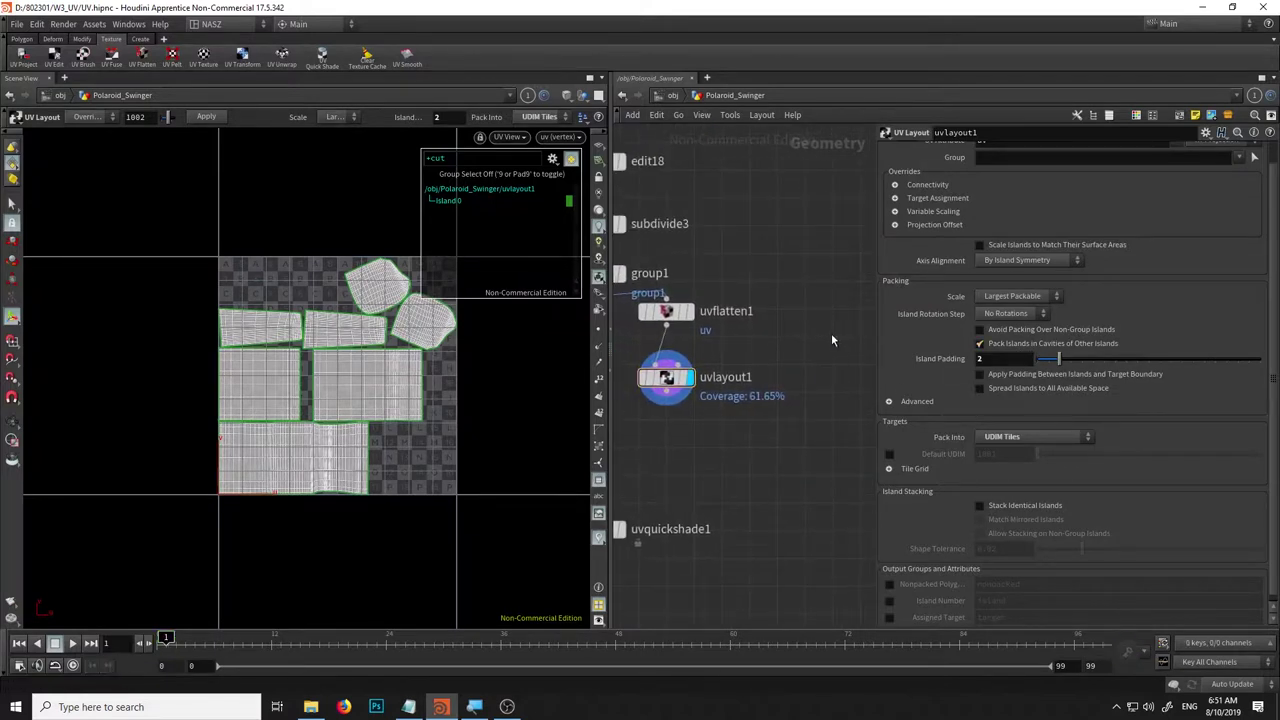
key(Tab)
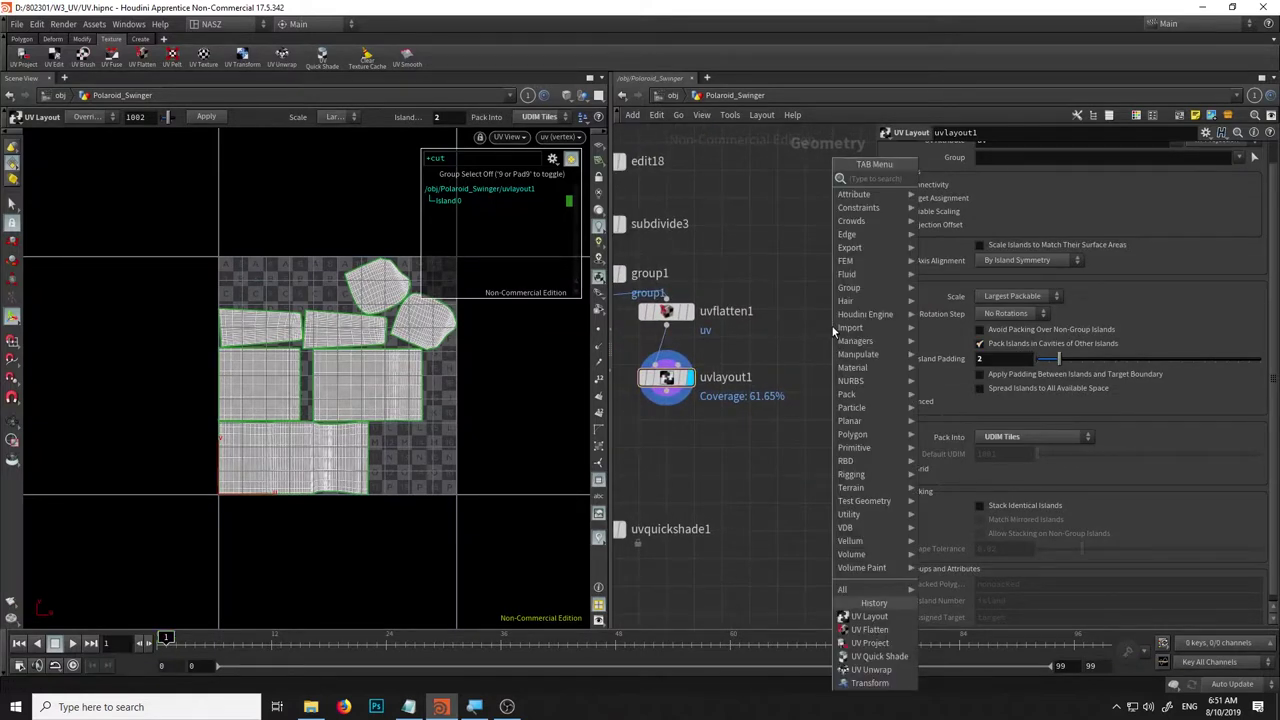
Add a UV Pelt node via 'uv', wire its input from group1 and display it.
text(uv)
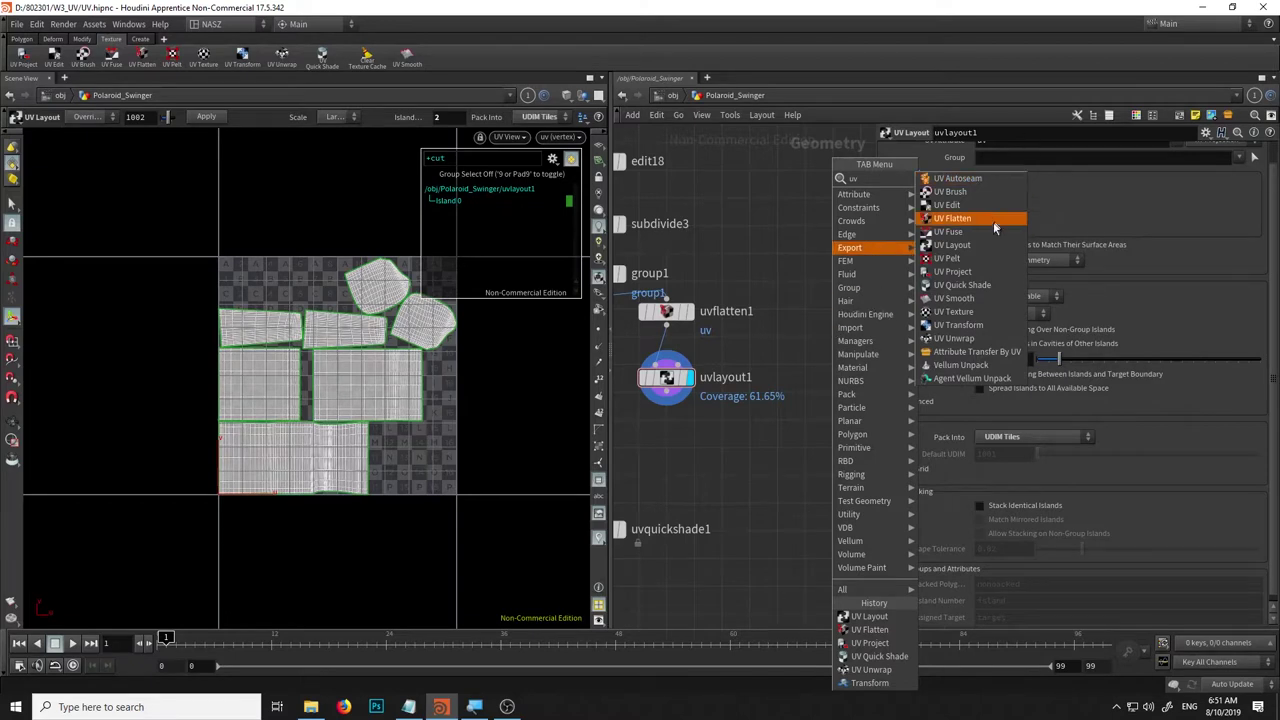
click(946, 258)
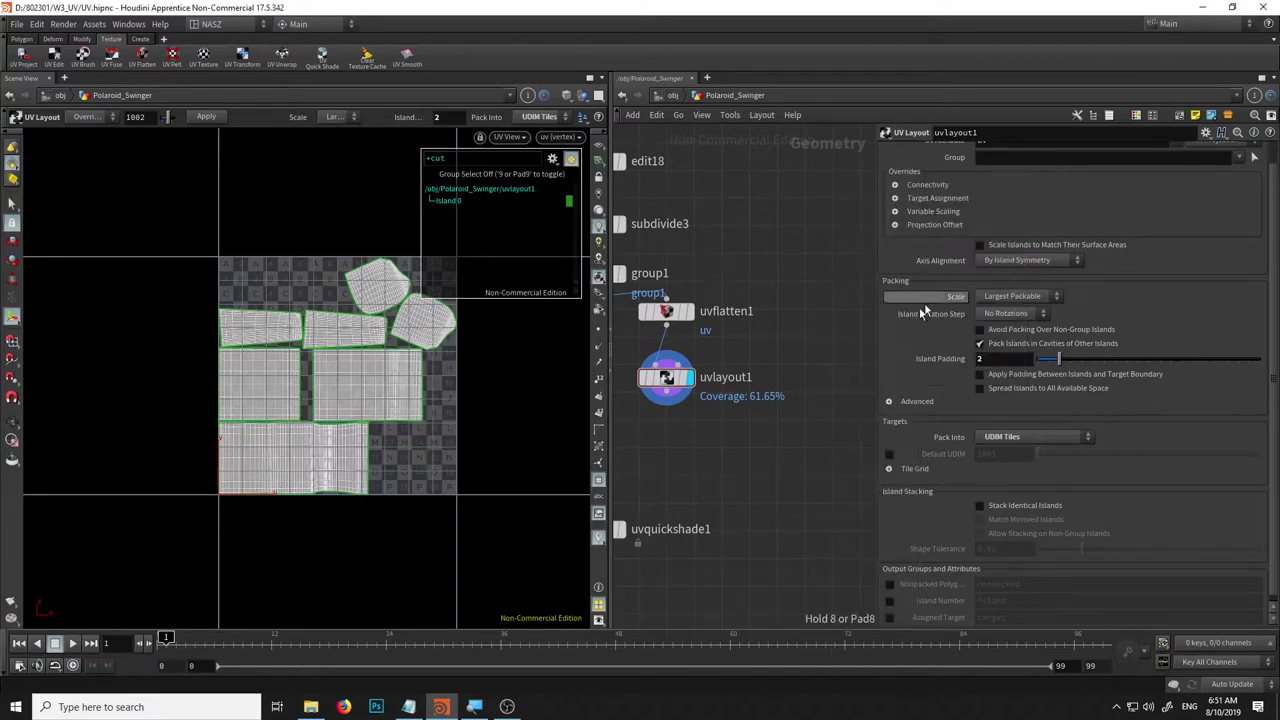
click(826, 321)
click(832, 311)
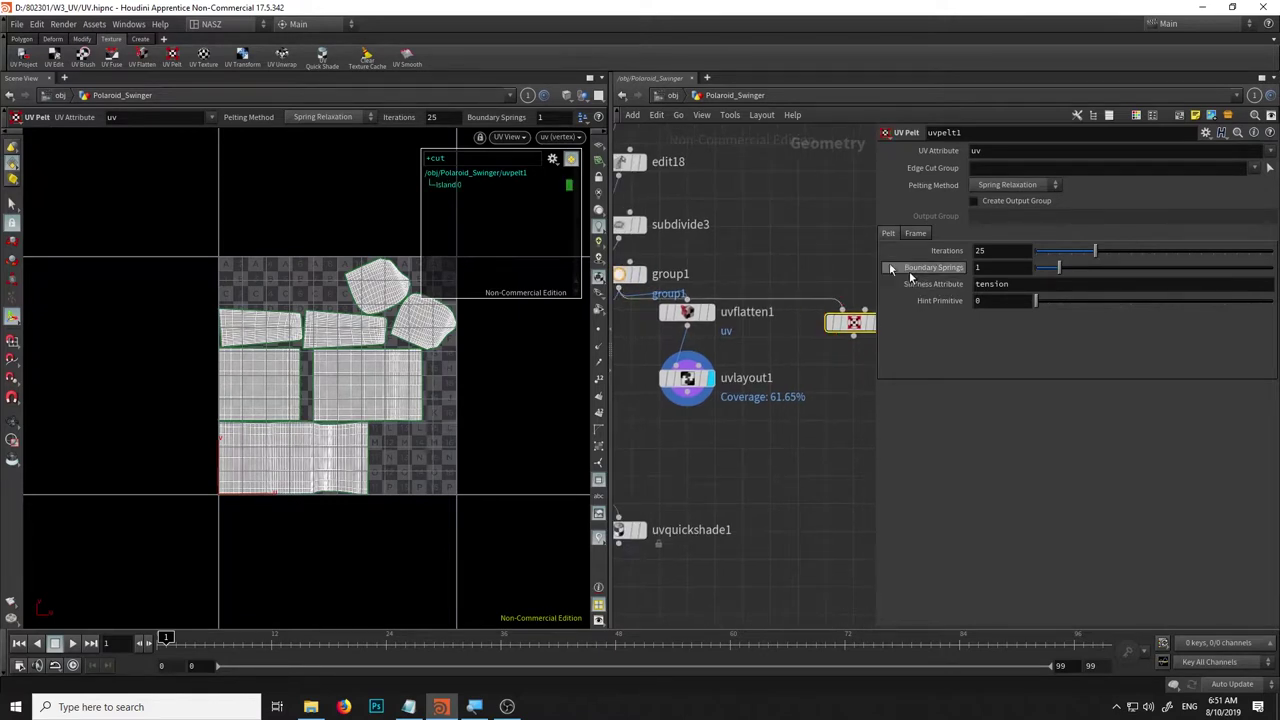
middle_drag(824, 259, 714, 234)
click(766, 298)
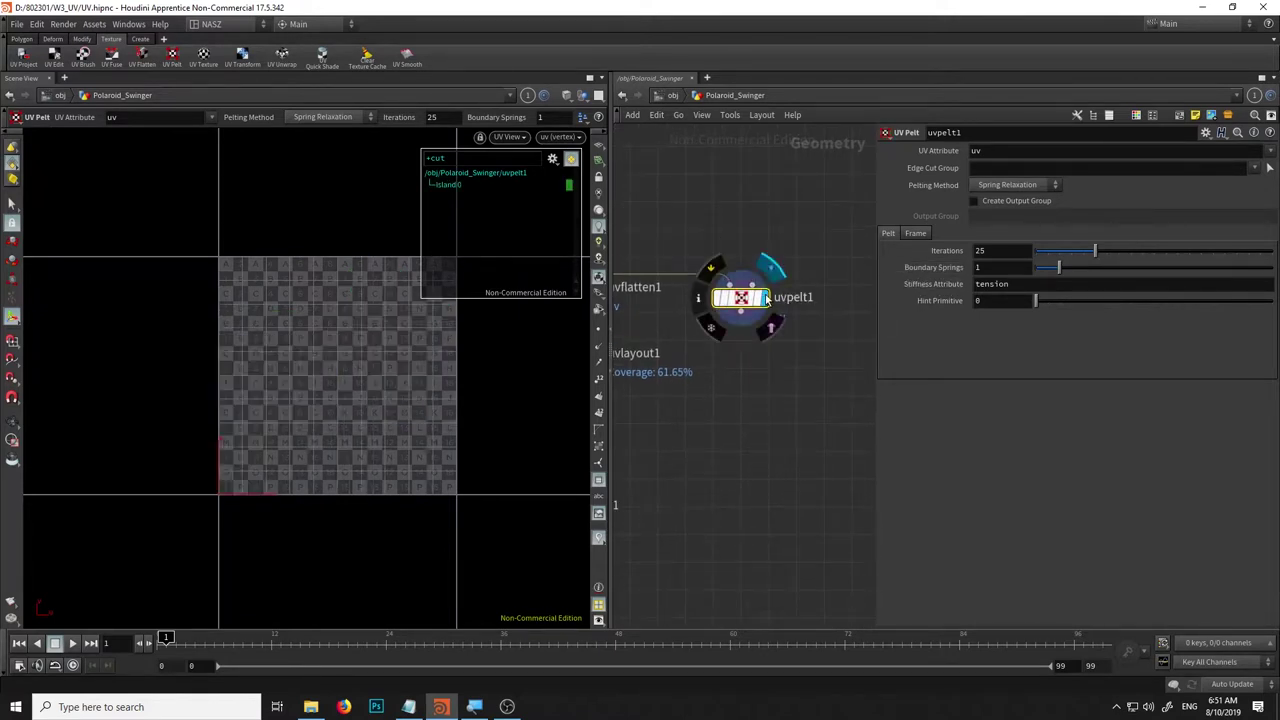
Set uvpelt1's Edge Cut Group to group1, Iterations to 56 and Boundary Springs to 3.19.
click(916, 233)
click(888, 234)
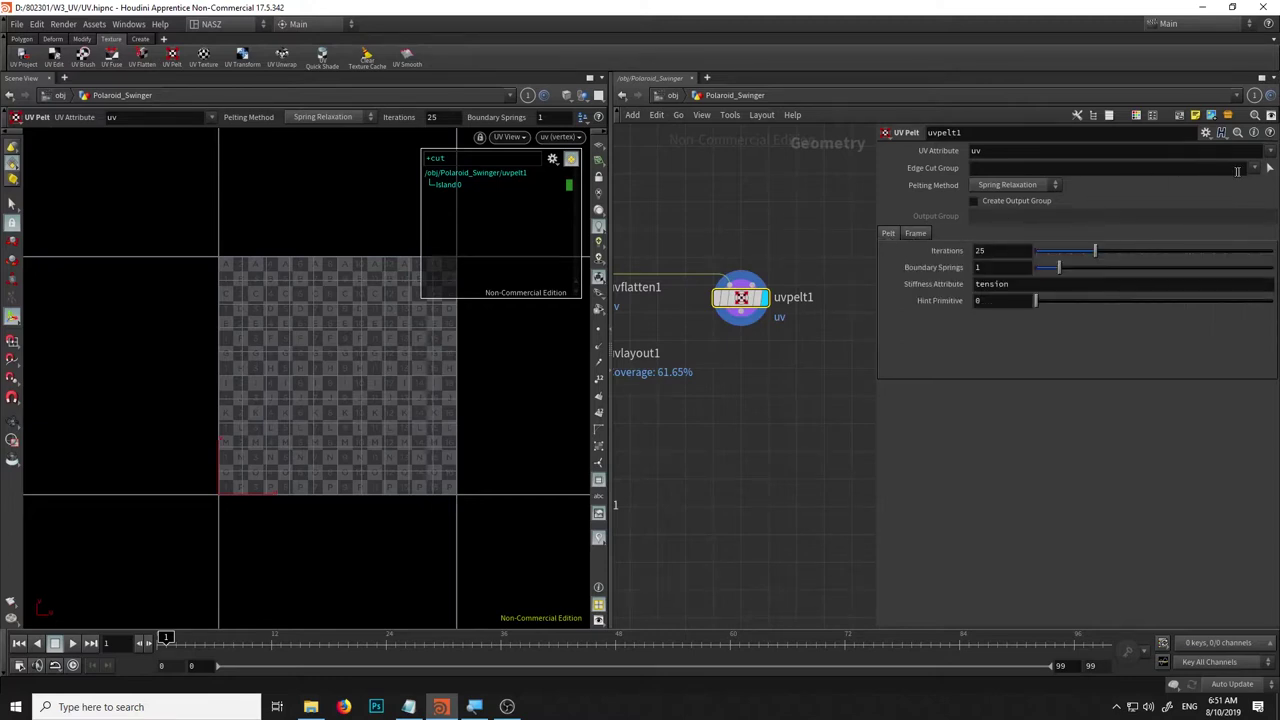
click(1255, 168)
click(1245, 185)
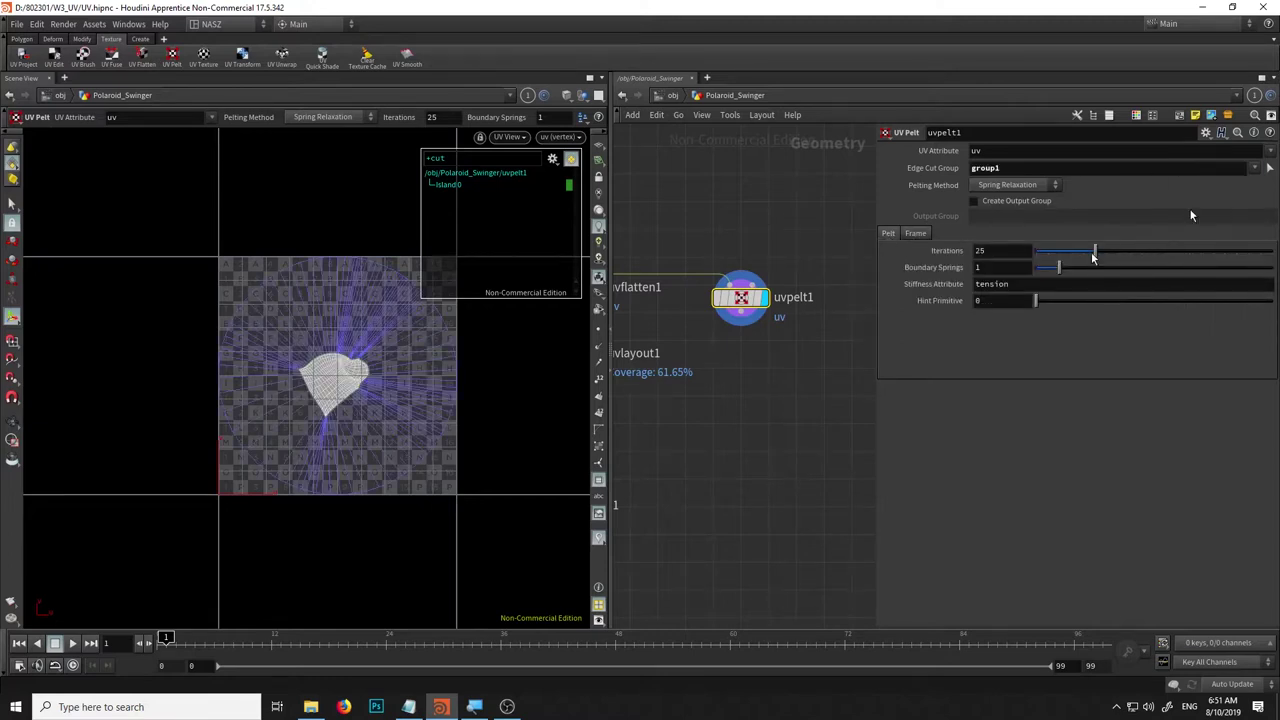
scroll(380, 405, up, 1)
scroll(360, 397, up, 3)
scroll(330, 375, up, 2)
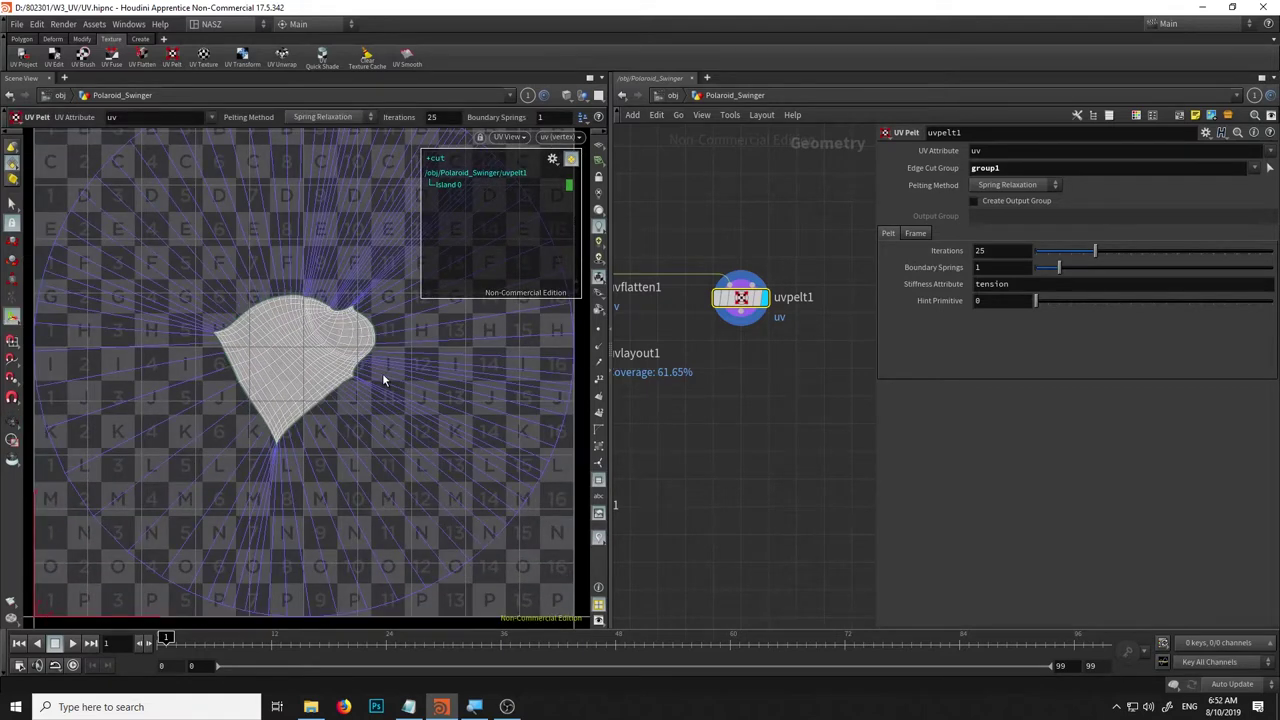
click(915, 233)
click(888, 233)
mouse_move(1098, 251)
mouse_down()
mouse_move(1245, 267)
mouse_move(1107, 285)
mouse_move(1084, 274)
mouse_move(1164, 258)
mouse_move(1097, 260)
mouse_move(1169, 258)
mouse_up()
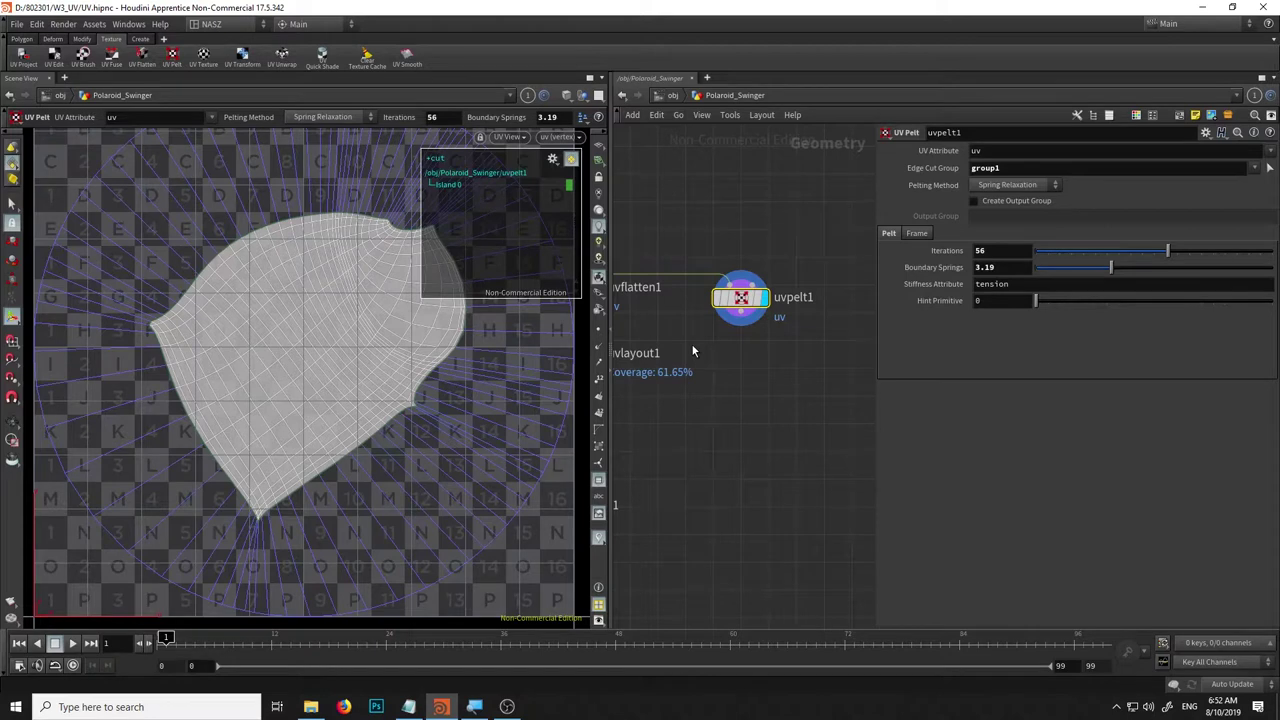
key(h)
key(f)
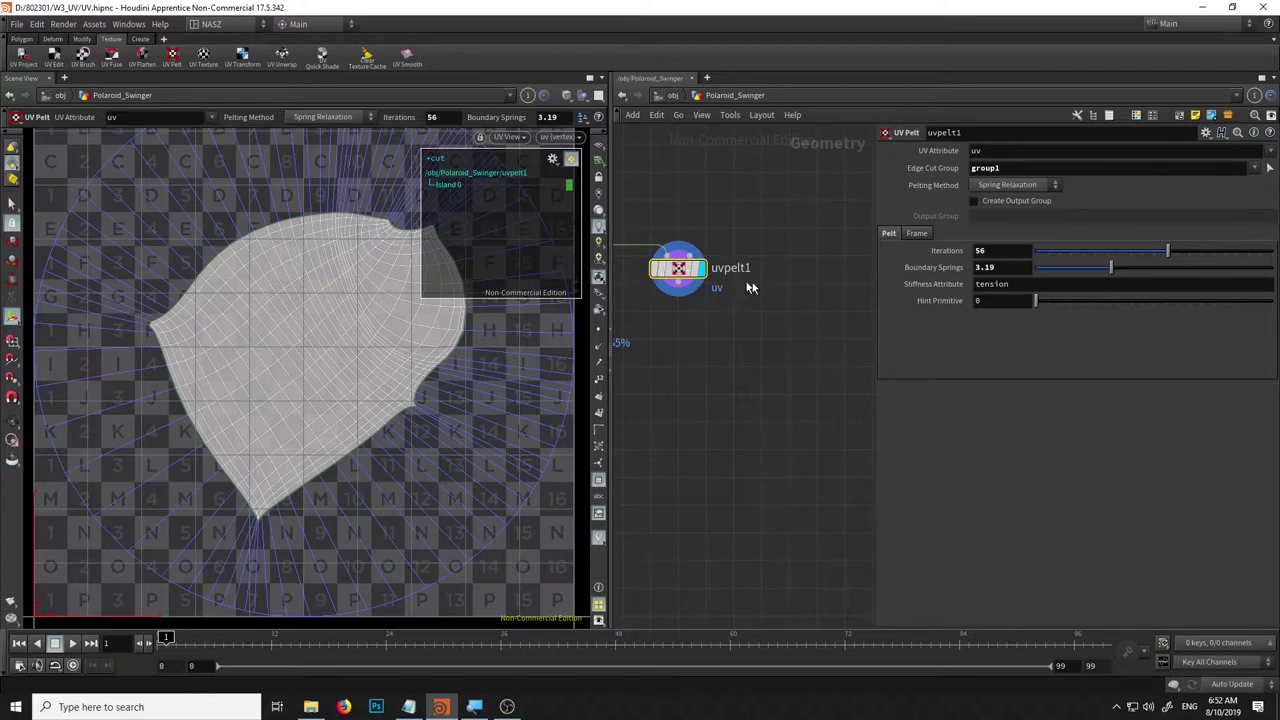
key(h)
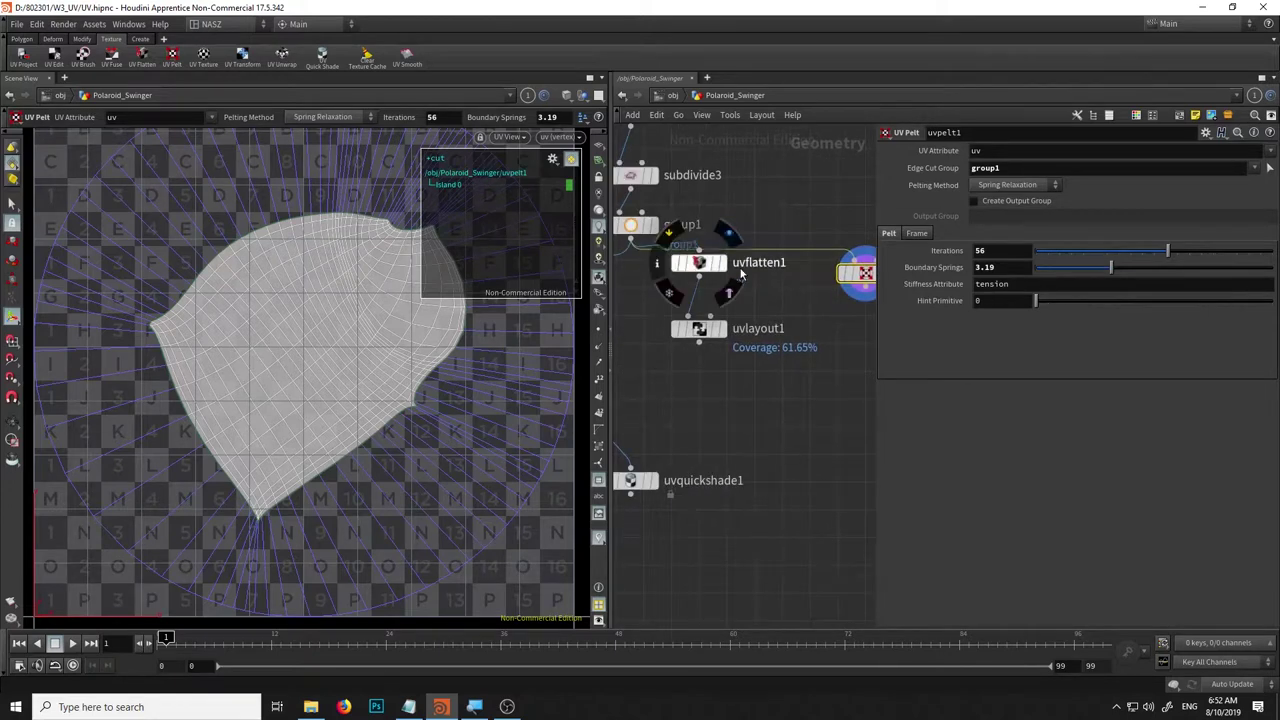
After reviewing uvflatten1, create a UV Unwrap node from the Tab menu using 'uv'.
key(r)
click(688, 272)
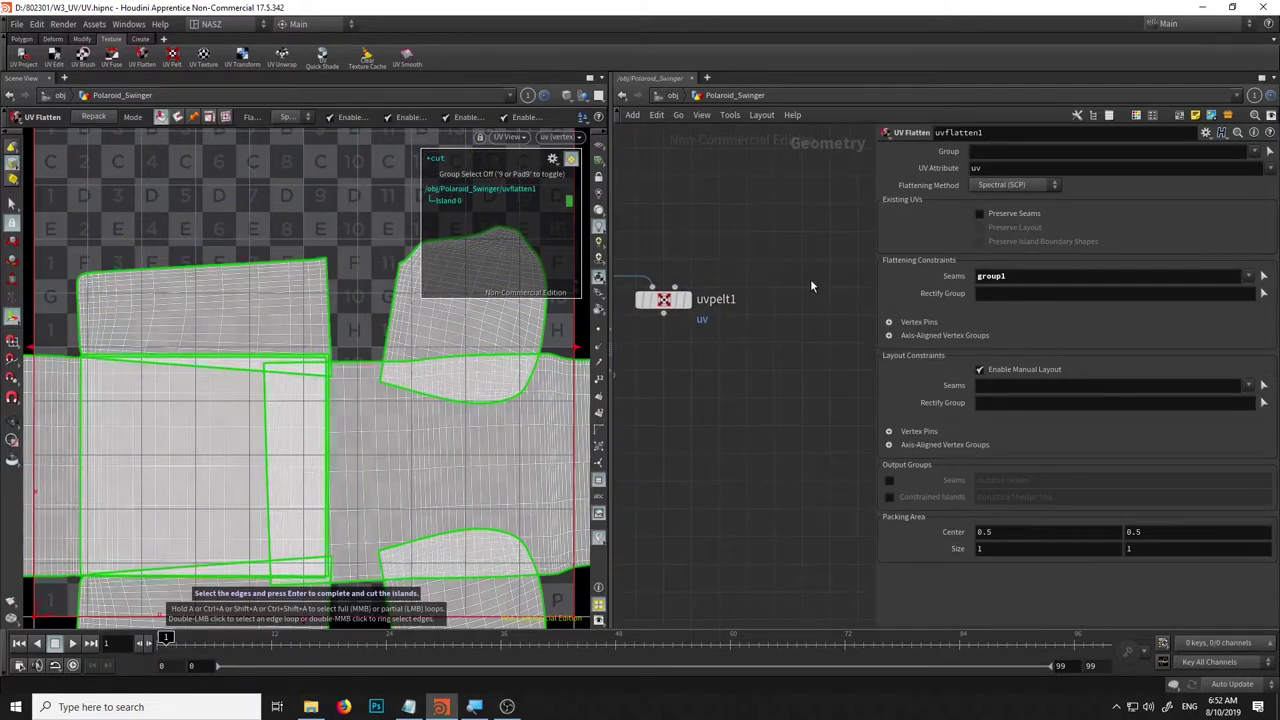
key(Tab)
text(uv)
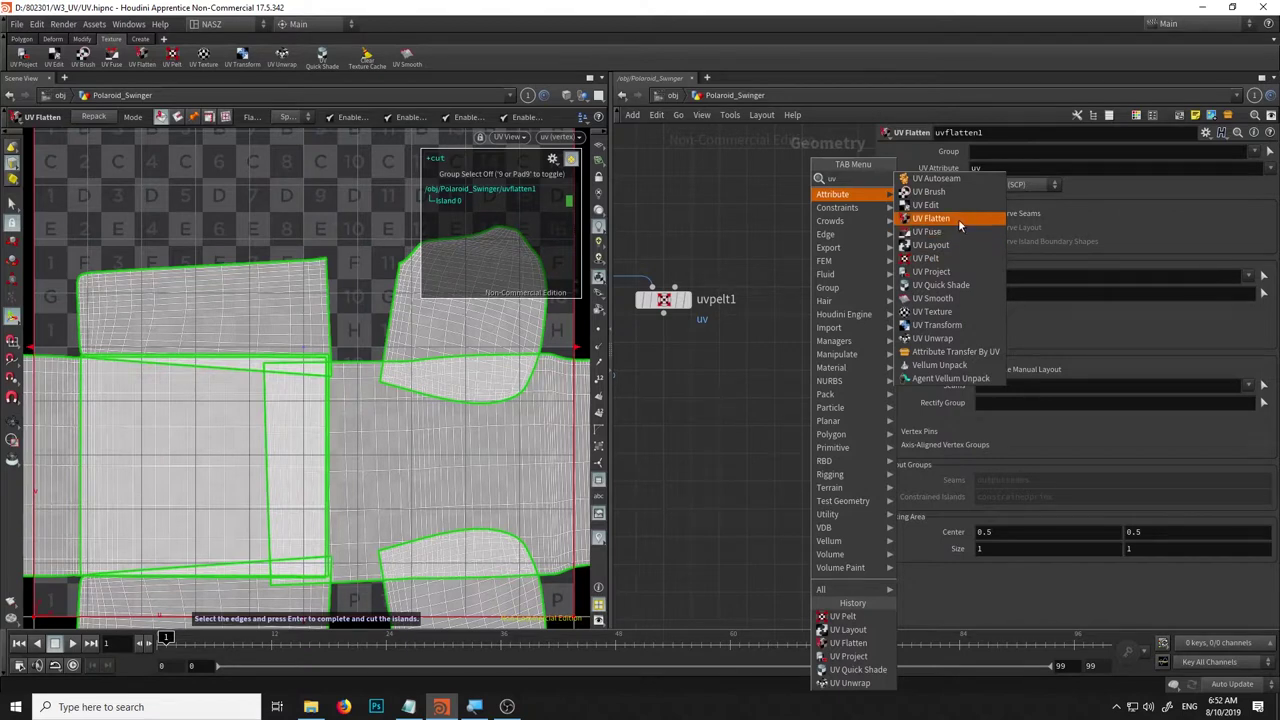
click(957, 338)
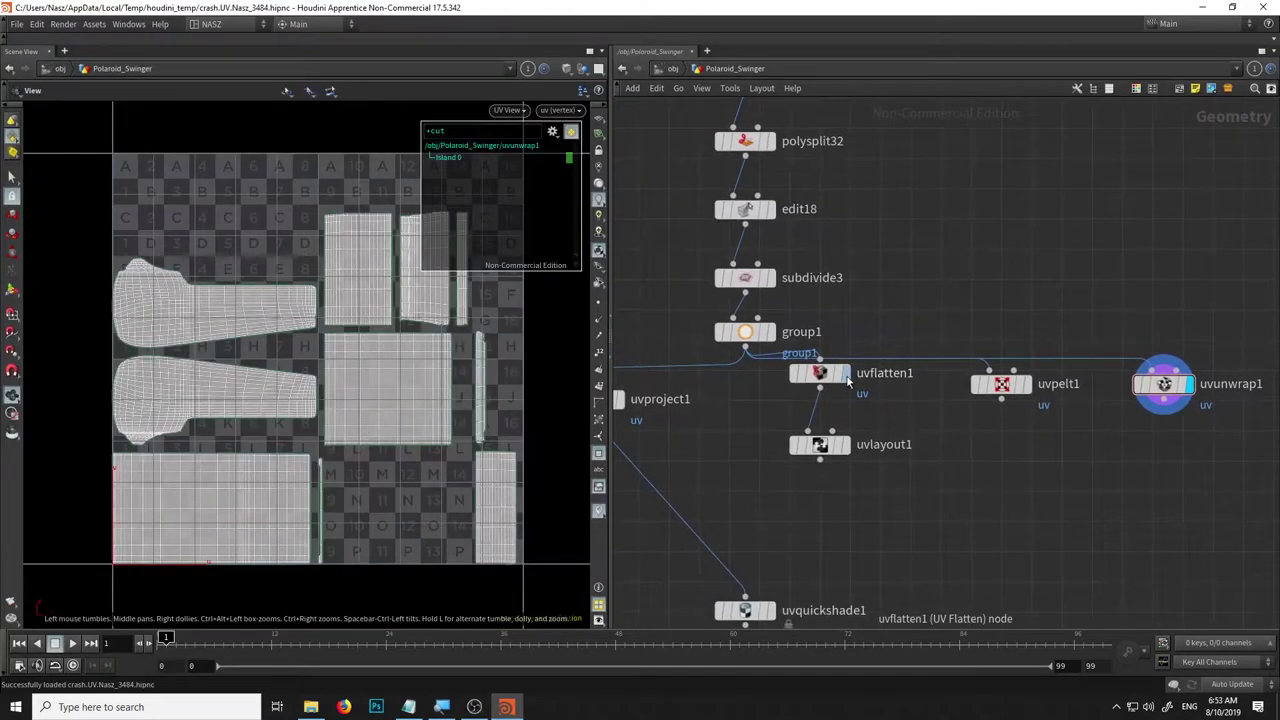
Compare uvflatten1 and uvunwrap1 UVs, then set uvunwrap1's Planes to 4 in a floating parameter window.
click(847, 378)
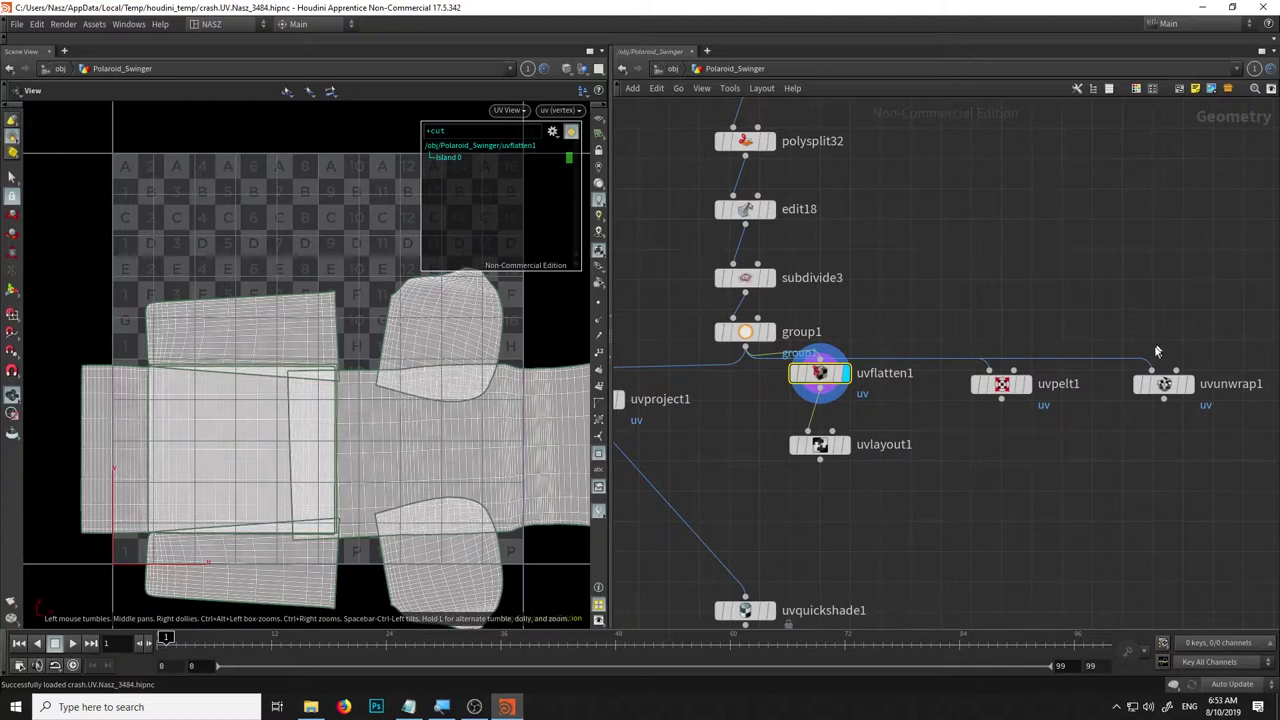
mouse_move(1164, 384)
click(1190, 388)
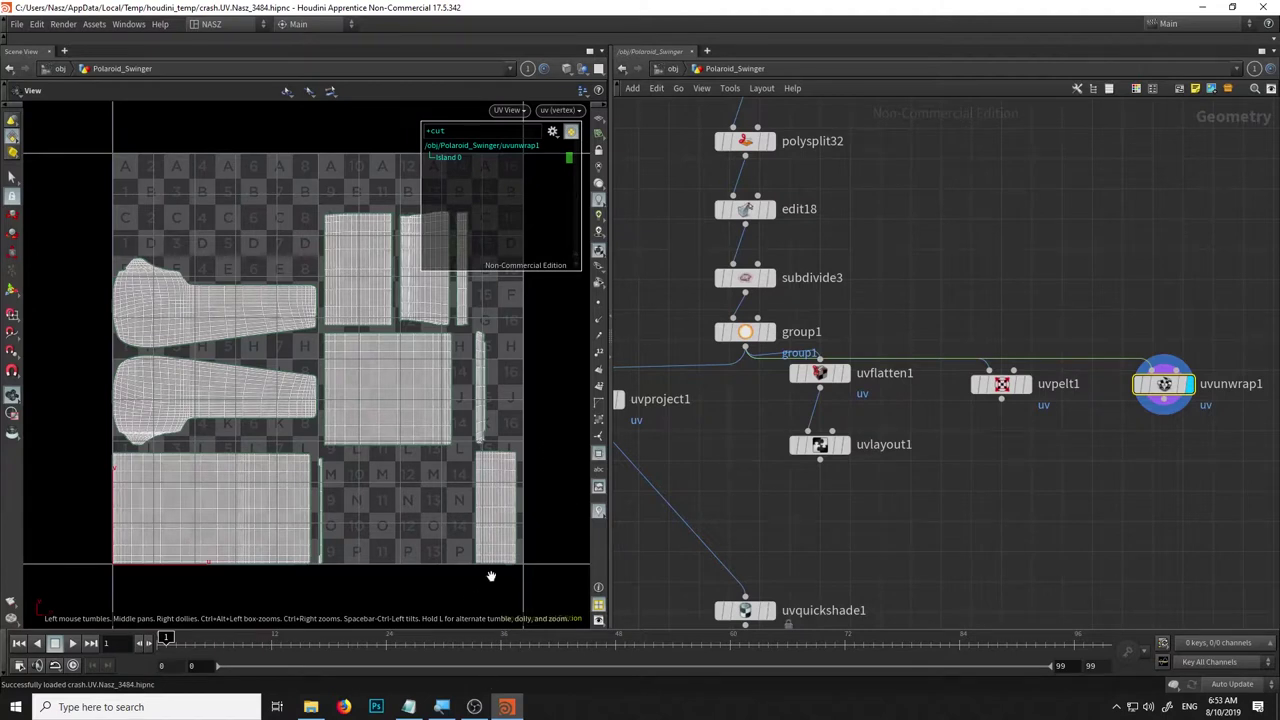
key(p)
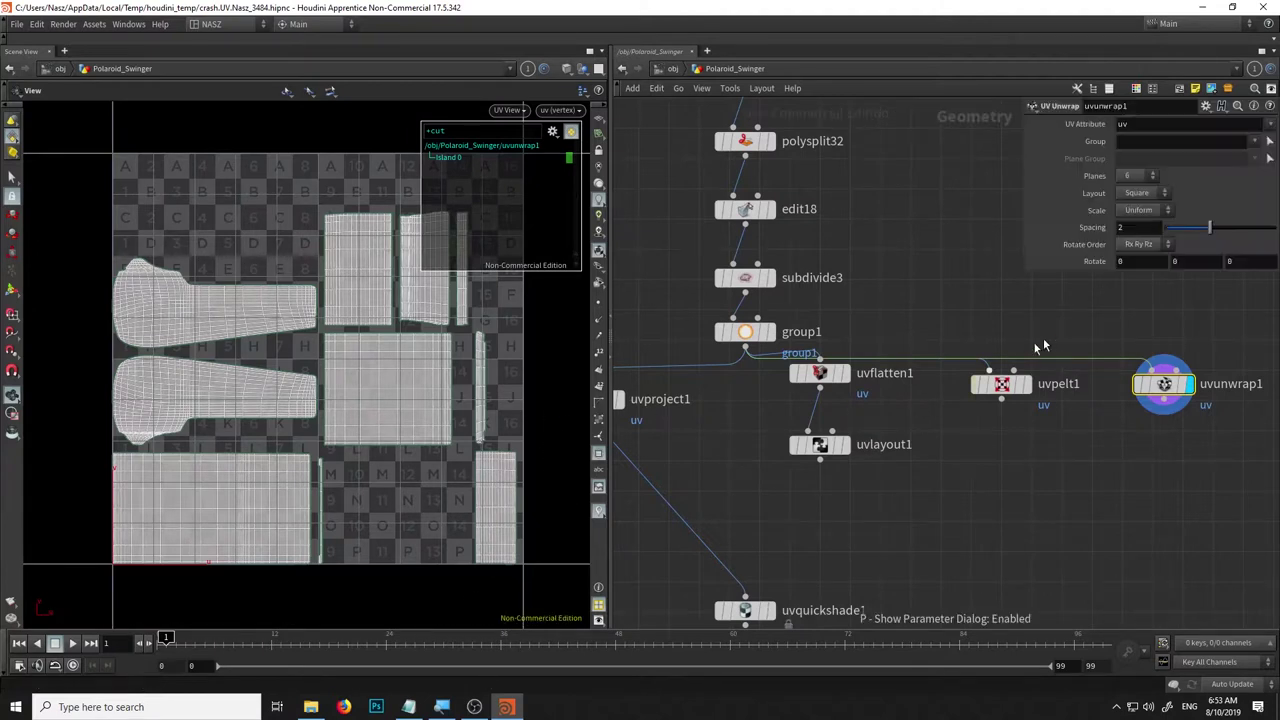
click(1145, 177)
click(1143, 178)
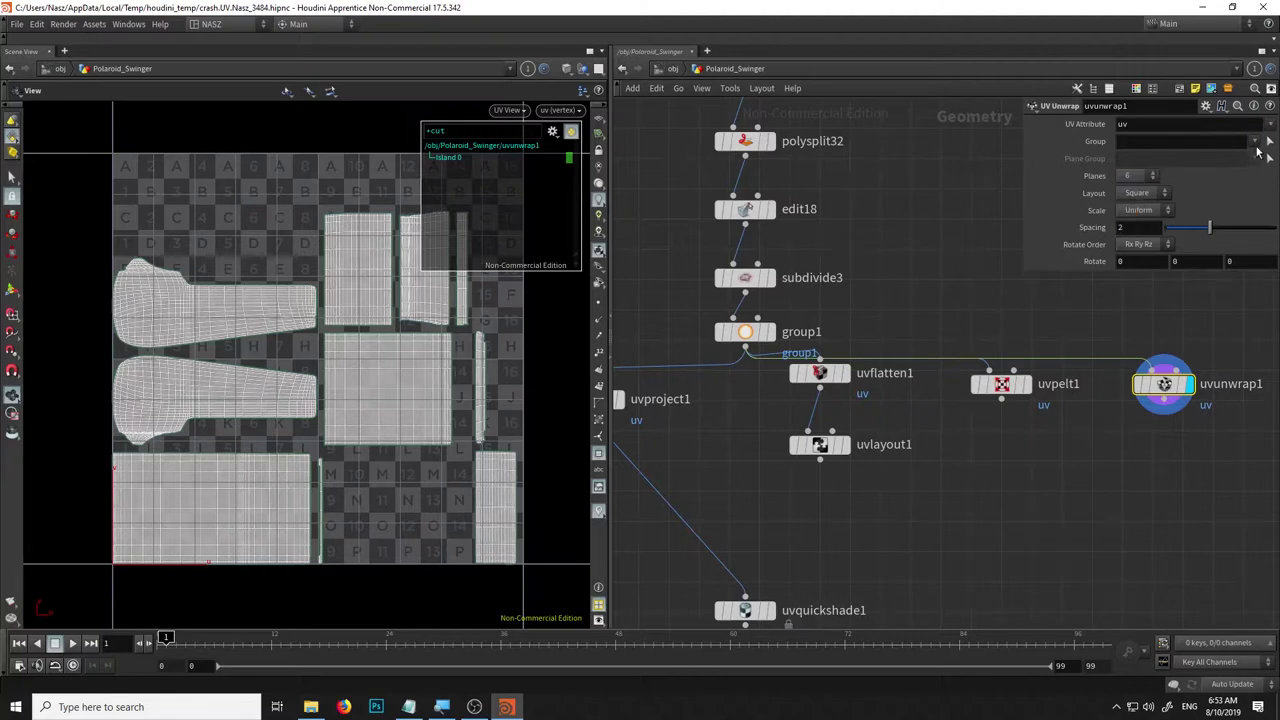
click(1138, 178)
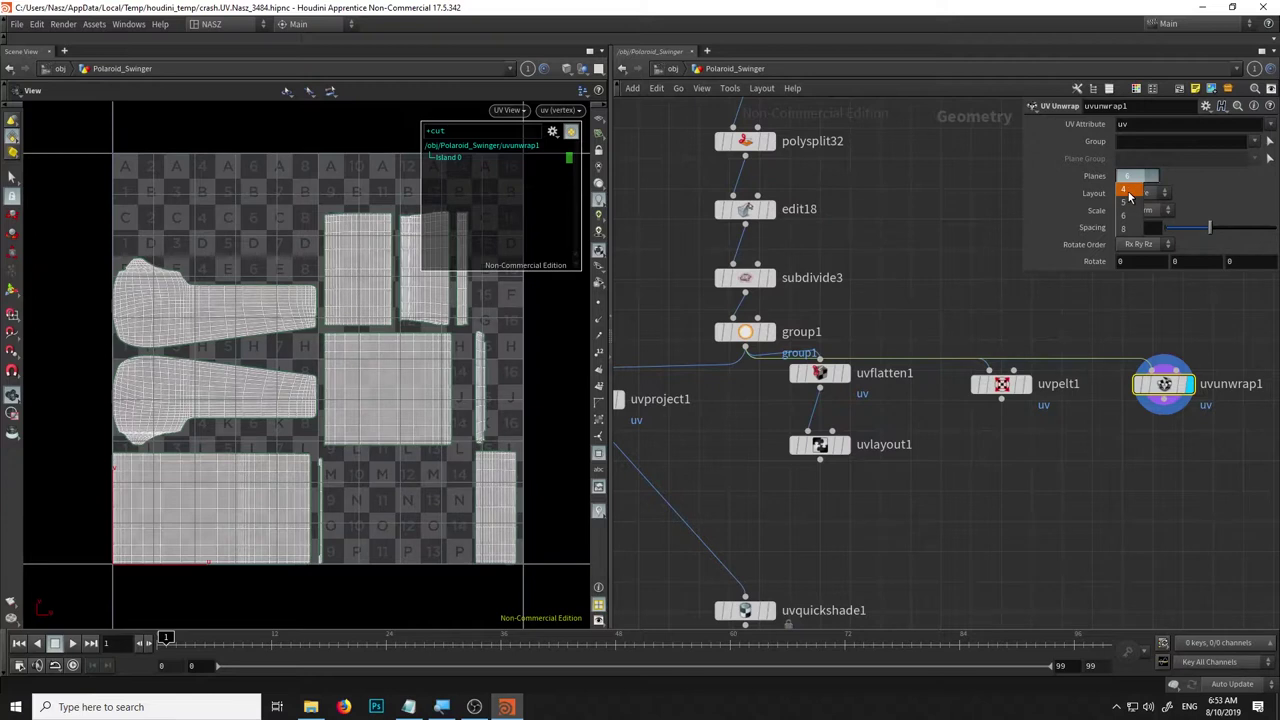
click(1126, 191)
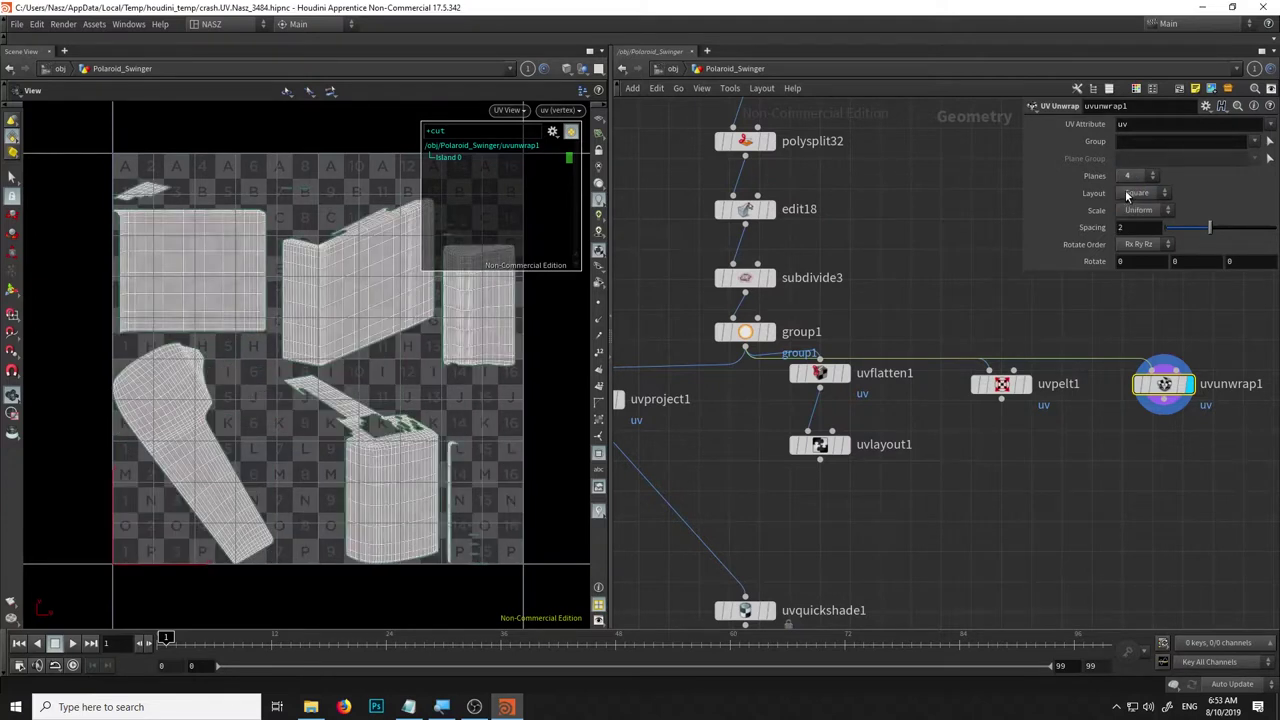
Try 5, 6 and 8 planes on uvunwrap1, settling on 6.
click(1136, 180)
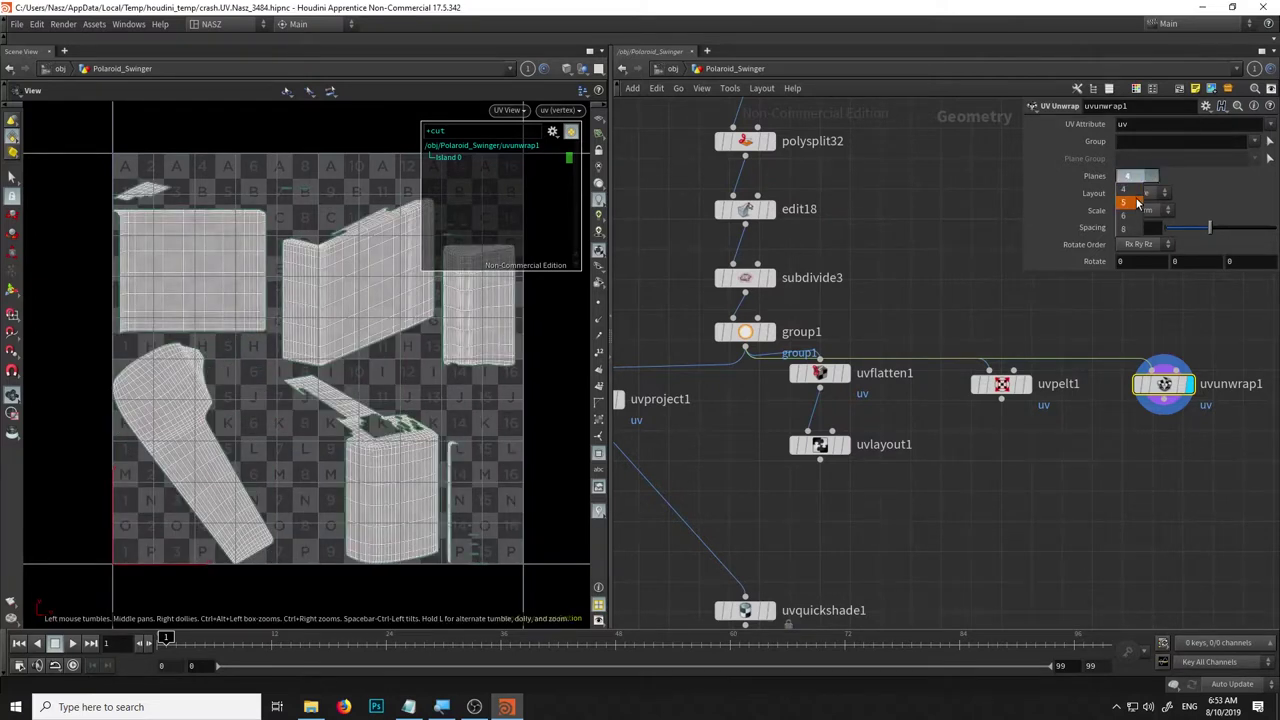
click(1138, 195)
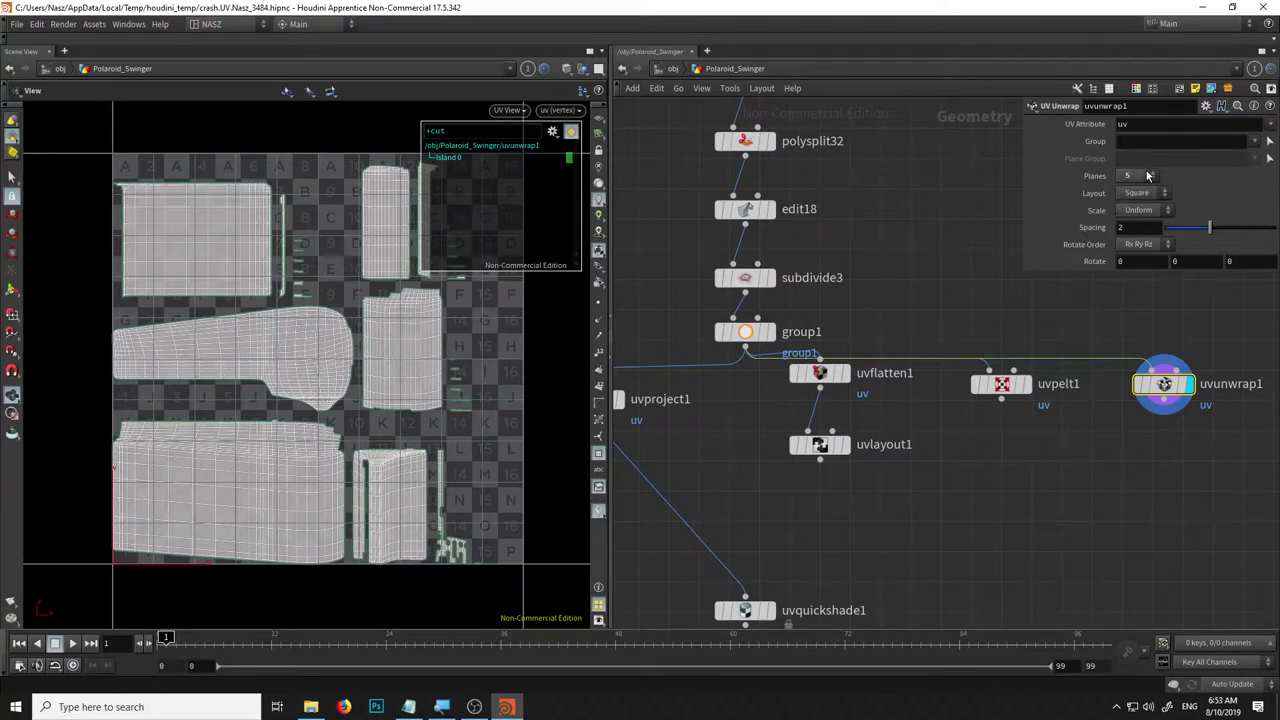
click(1146, 178)
click(1143, 196)
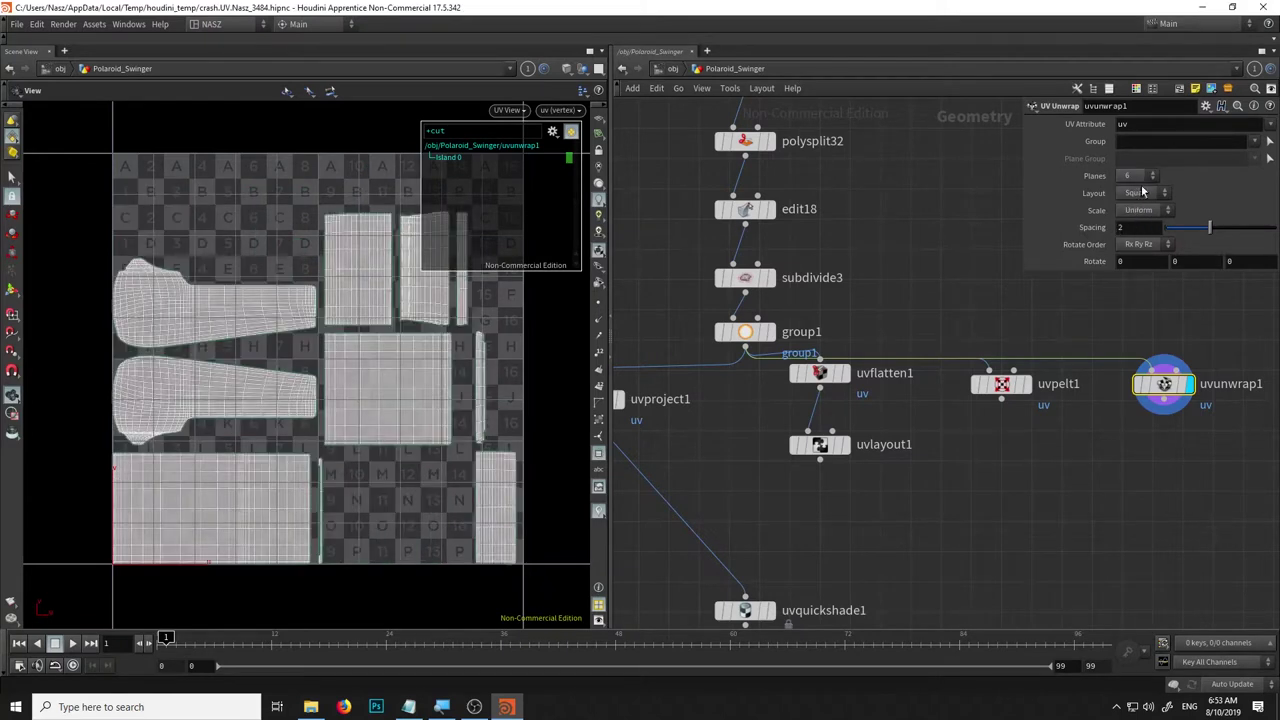
click(1140, 178)
click(1138, 198)
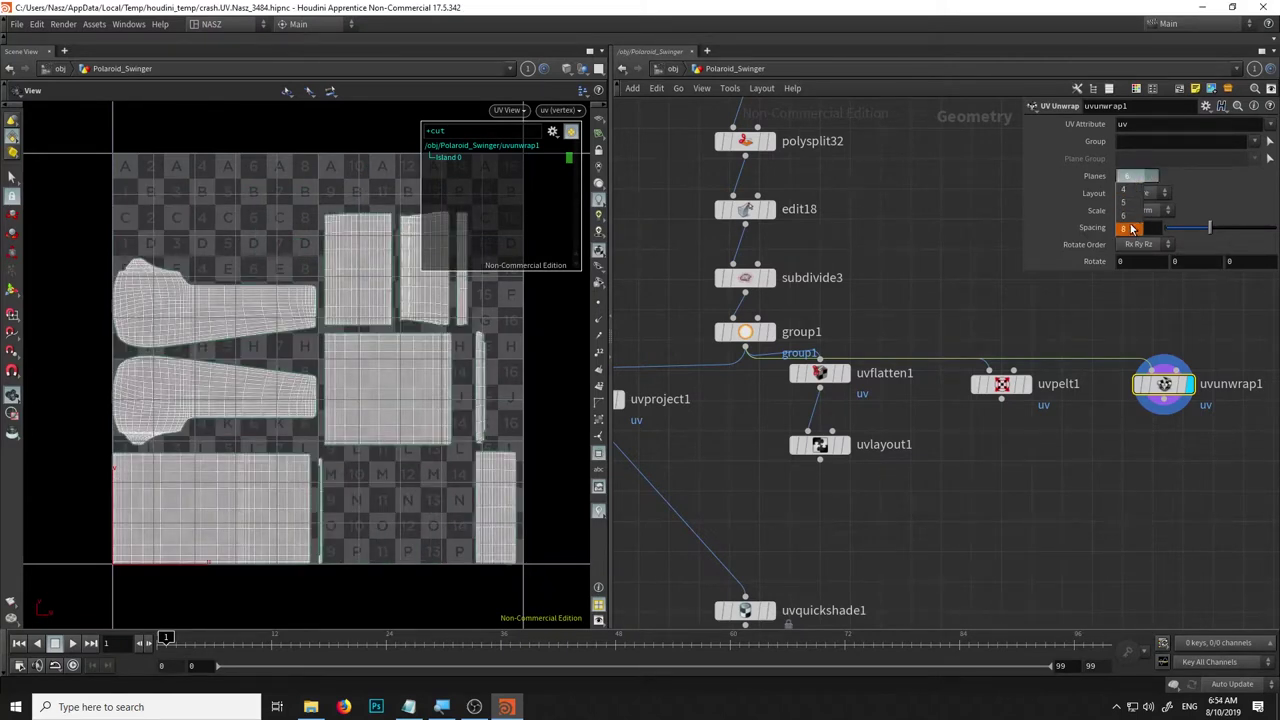
click(1134, 178)
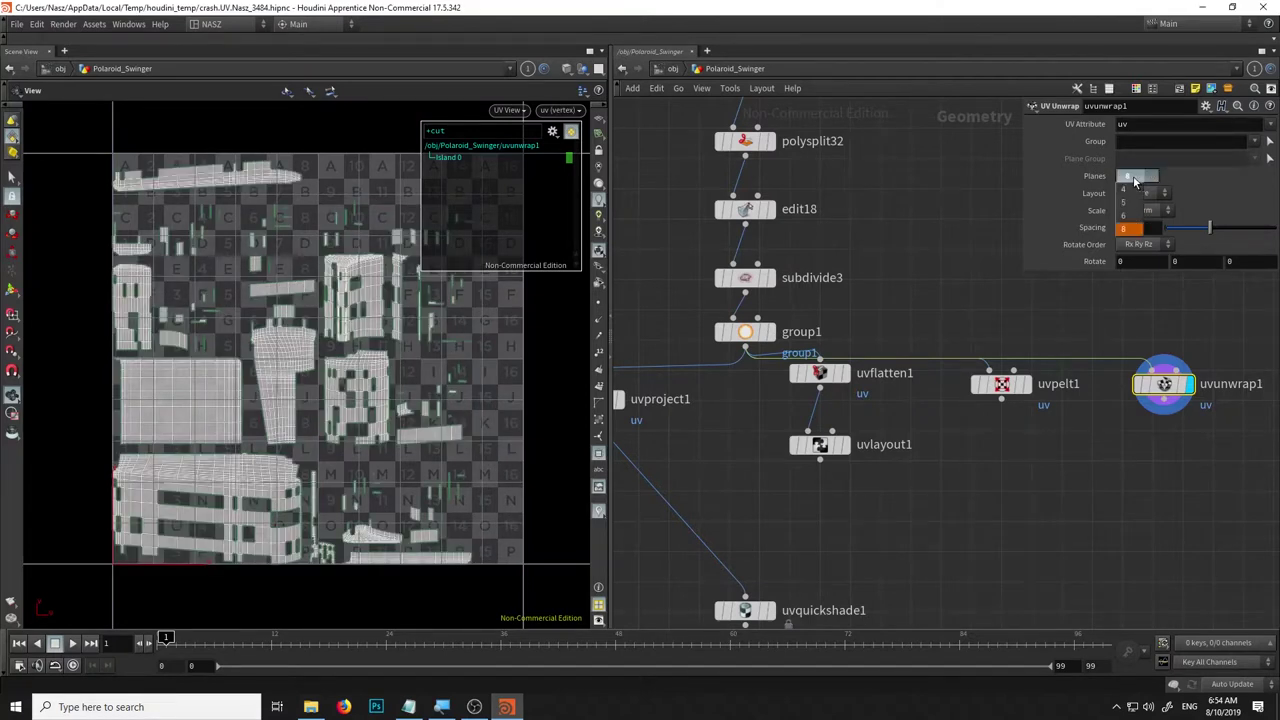
click(1133, 218)
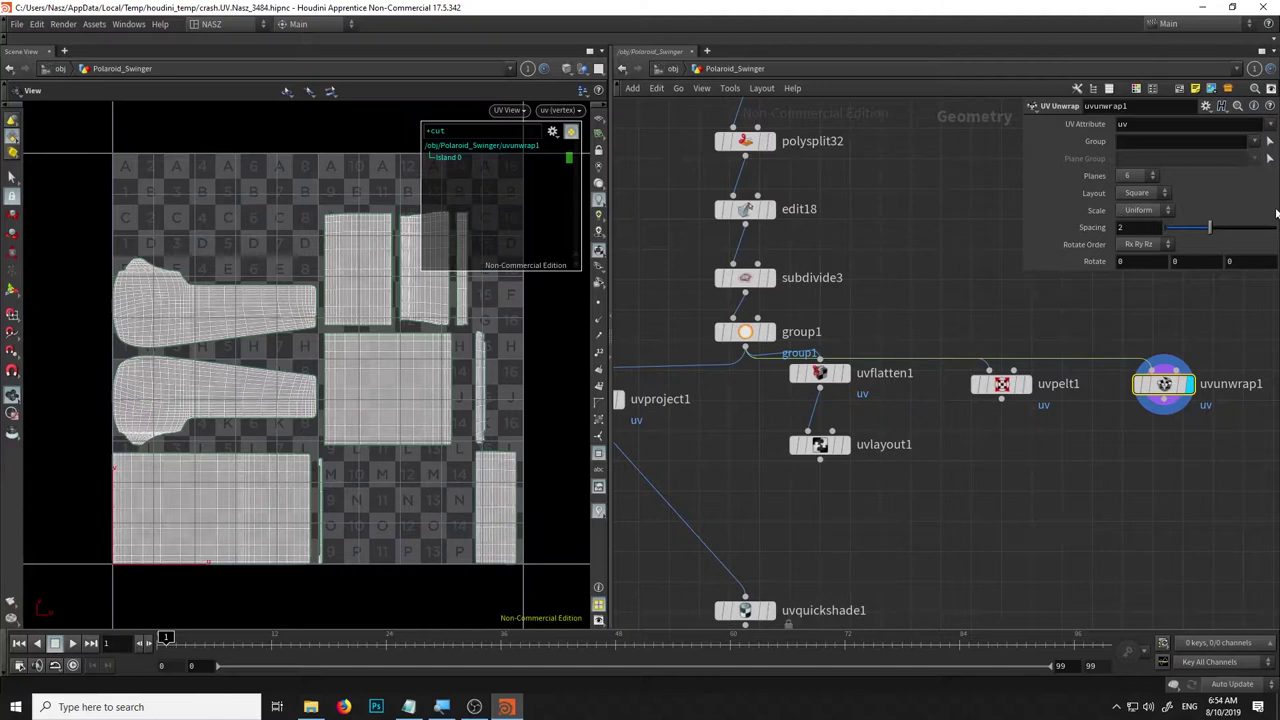
Set Spacing to 0.27, wire uvunwrap1 into uvlayout1 and display the packed result.
drag(1207, 232, 1171, 233)
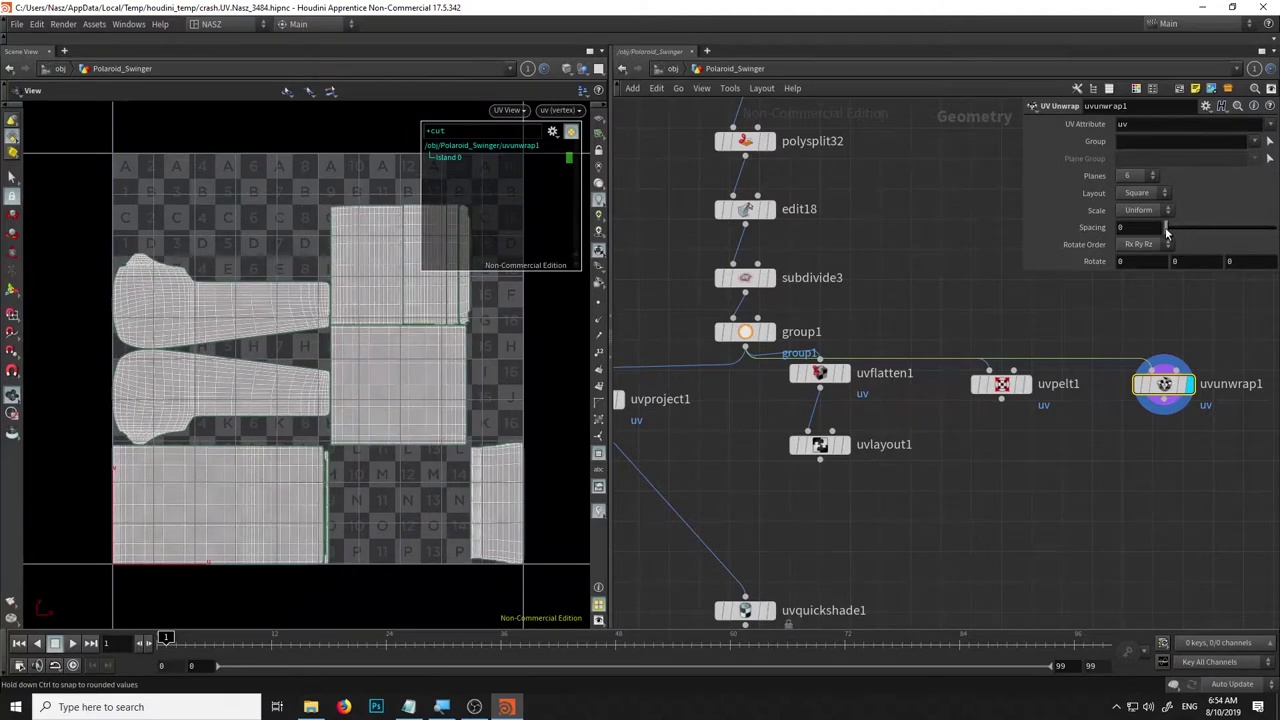
drag(1171, 233, 1175, 233)
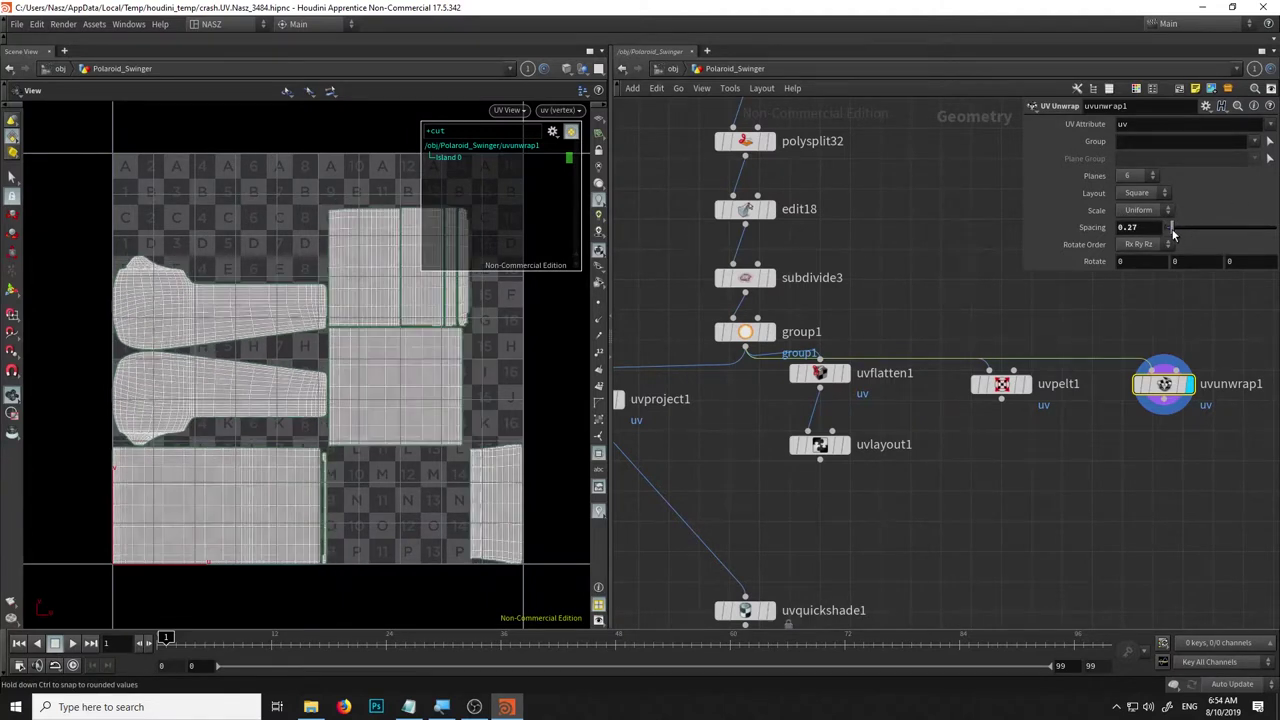
click(819, 431)
click(1163, 404)
click(845, 445)
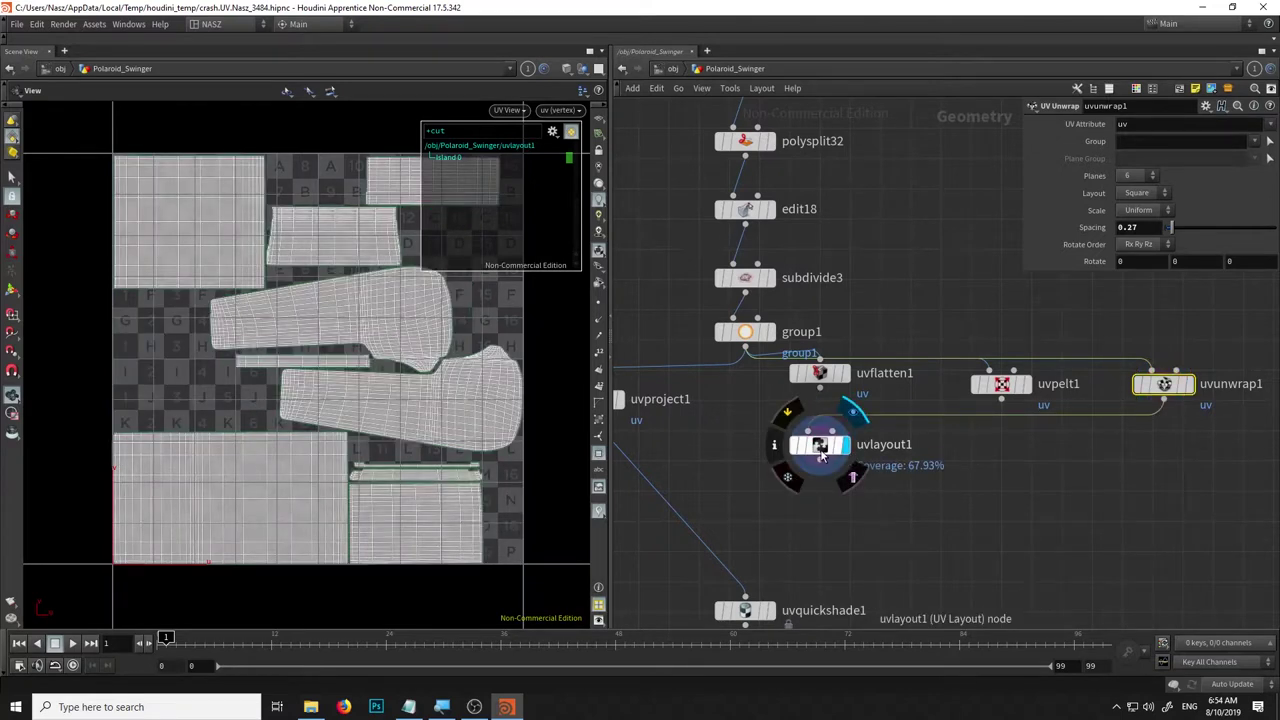
Tidy the network, placing uvproject1 beside uvflatten1 and uvlayout1 beside uvquickshade1.
click(819, 453)
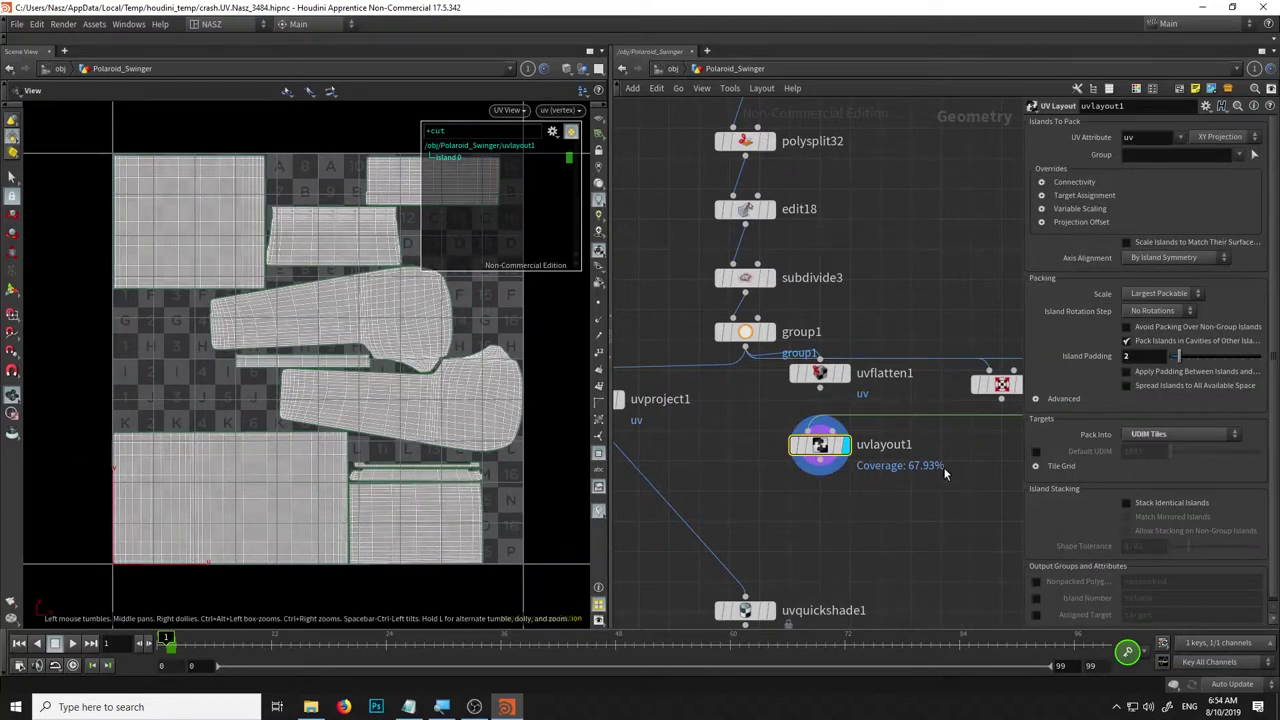
scroll(930, 487, down, 2)
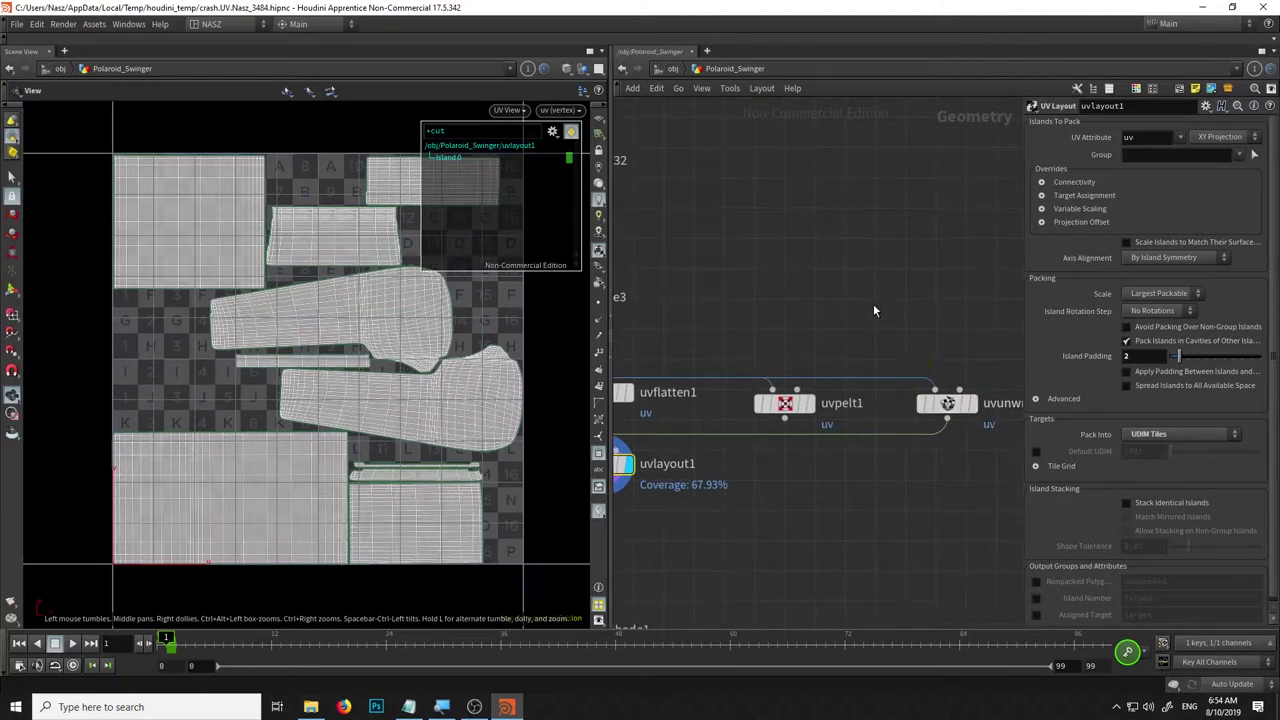
scroll(872, 313, down, 4)
scroll(871, 306, up, 2)
scroll(871, 306, up, 2)
scroll(871, 306, up, 2)
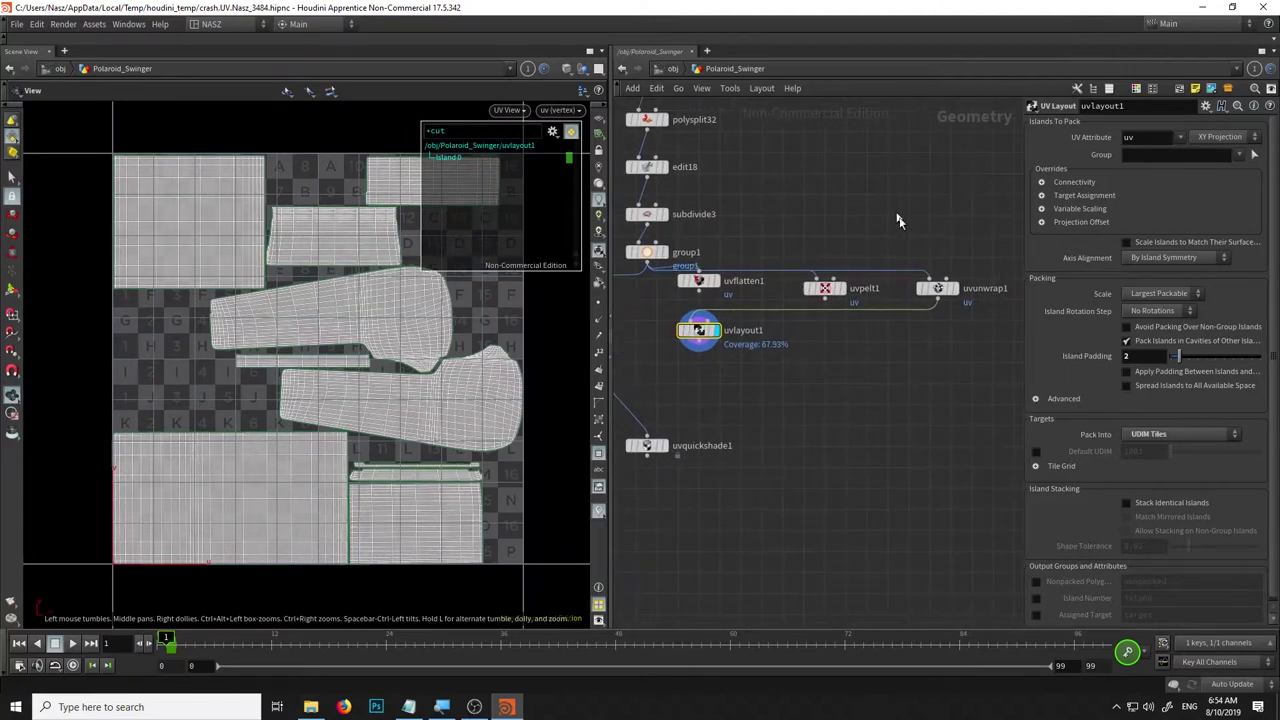
mouse_move(693, 297)
middle_down()
mouse_move(692, 345)
mouse_move(743, 353)
middle_up()
drag(652, 330, 733, 310)
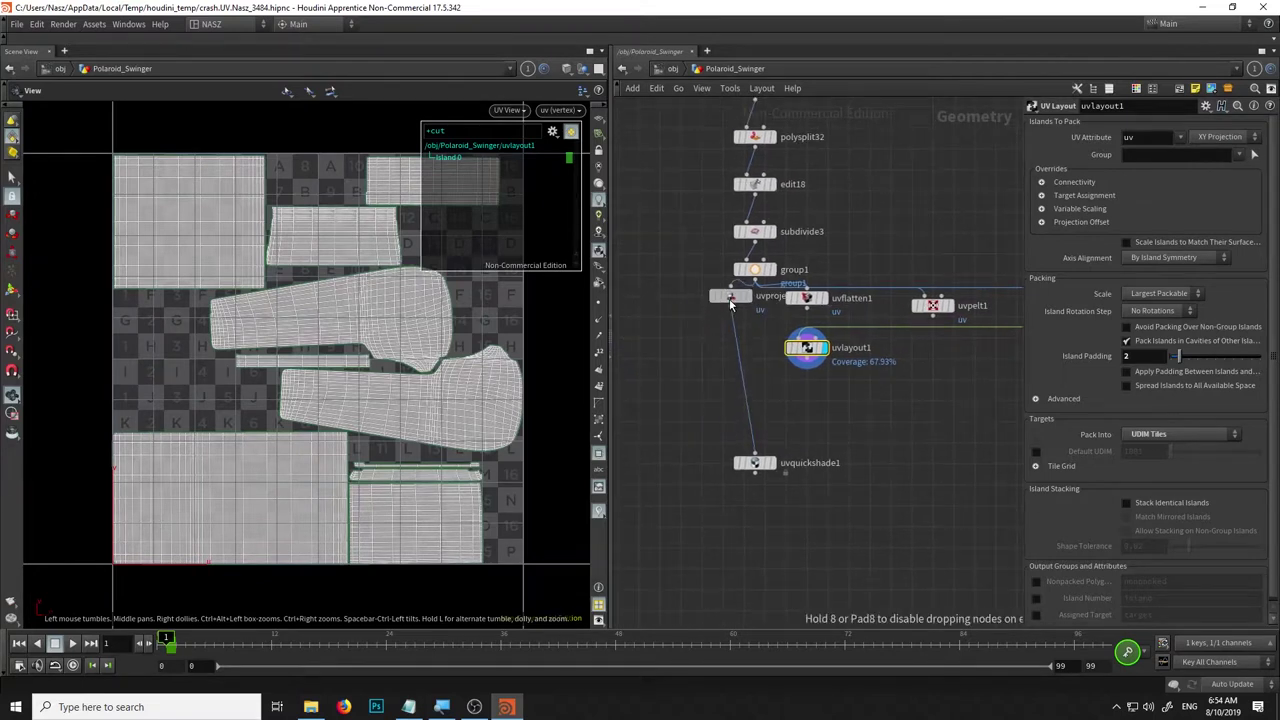
mouse_move(733, 310)
middle_down()
mouse_move(640, 315)
mouse_move(760, 353)
middle_up()
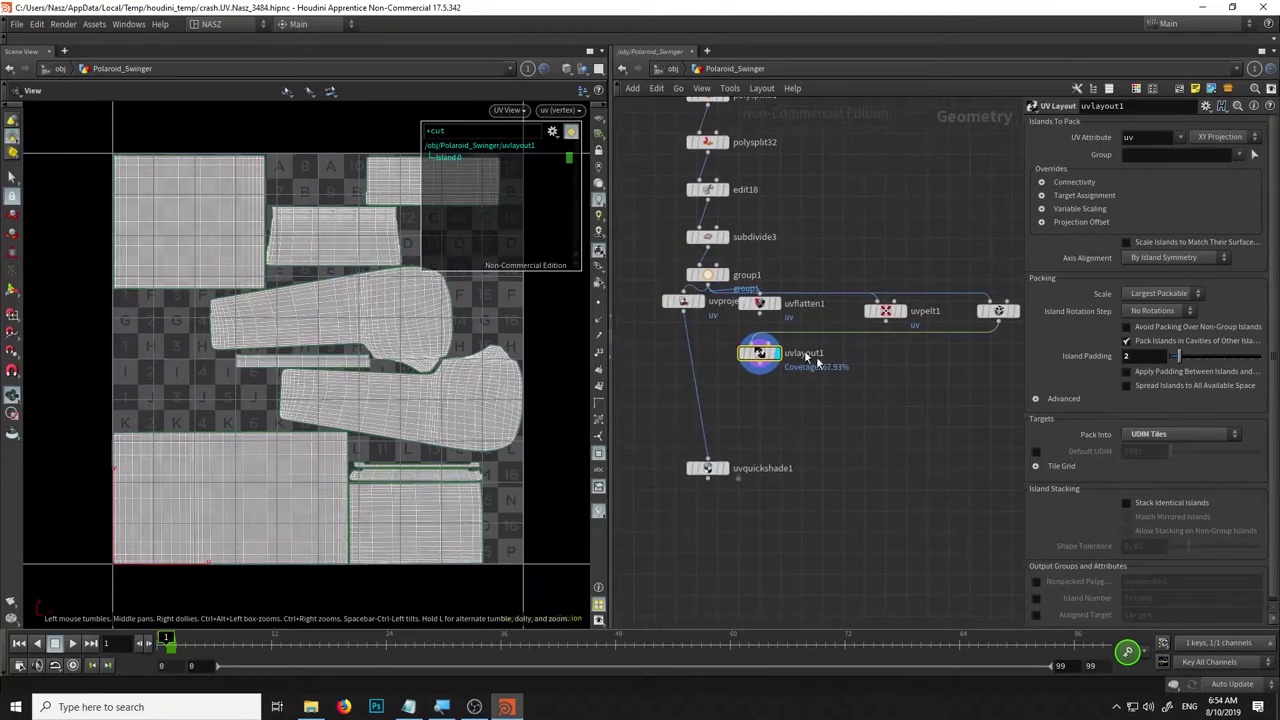
mouse_move(760, 353)
mouse_down()
mouse_move(857, 452)
mouse_move(848, 468)
mouse_up()
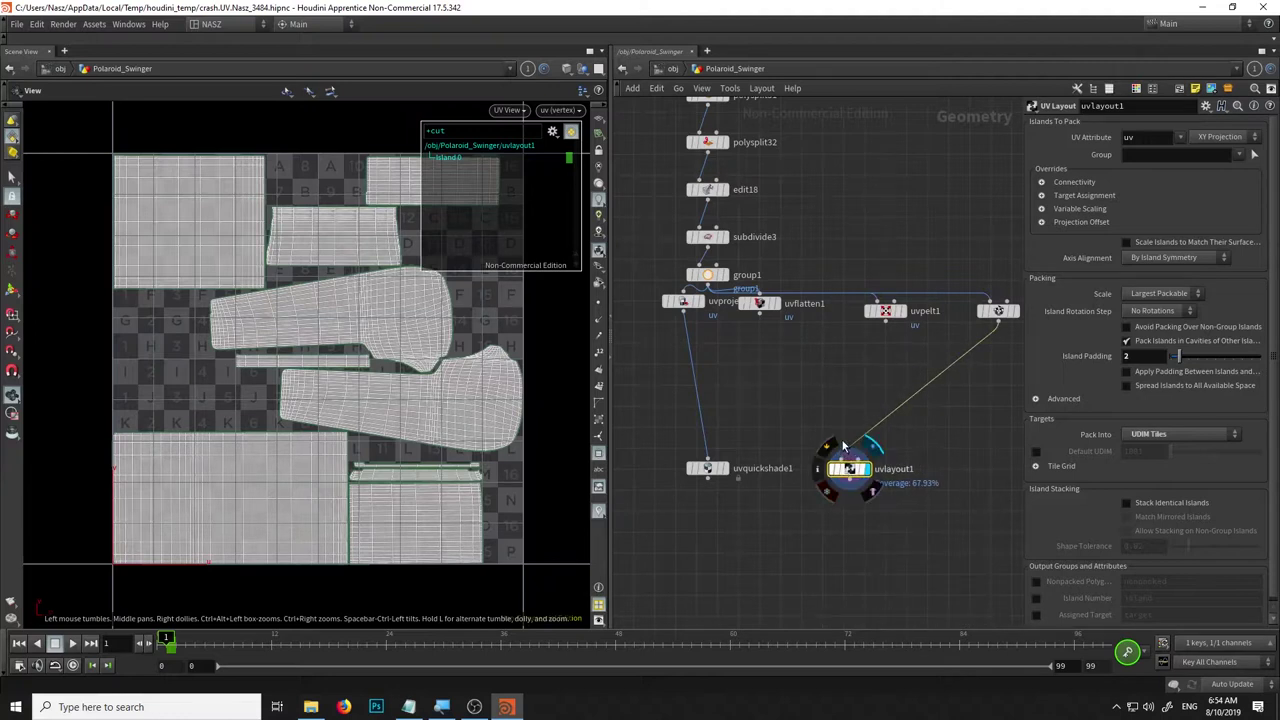
Feed uvflatten1 into uvlayout1 instead of uvpelt1 and display its packed islands at 61.65% coverage.
click(774, 300)
drag(759, 320, 759, 339)
click(759, 336)
click(848, 461)
drag(848, 468, 759, 364)
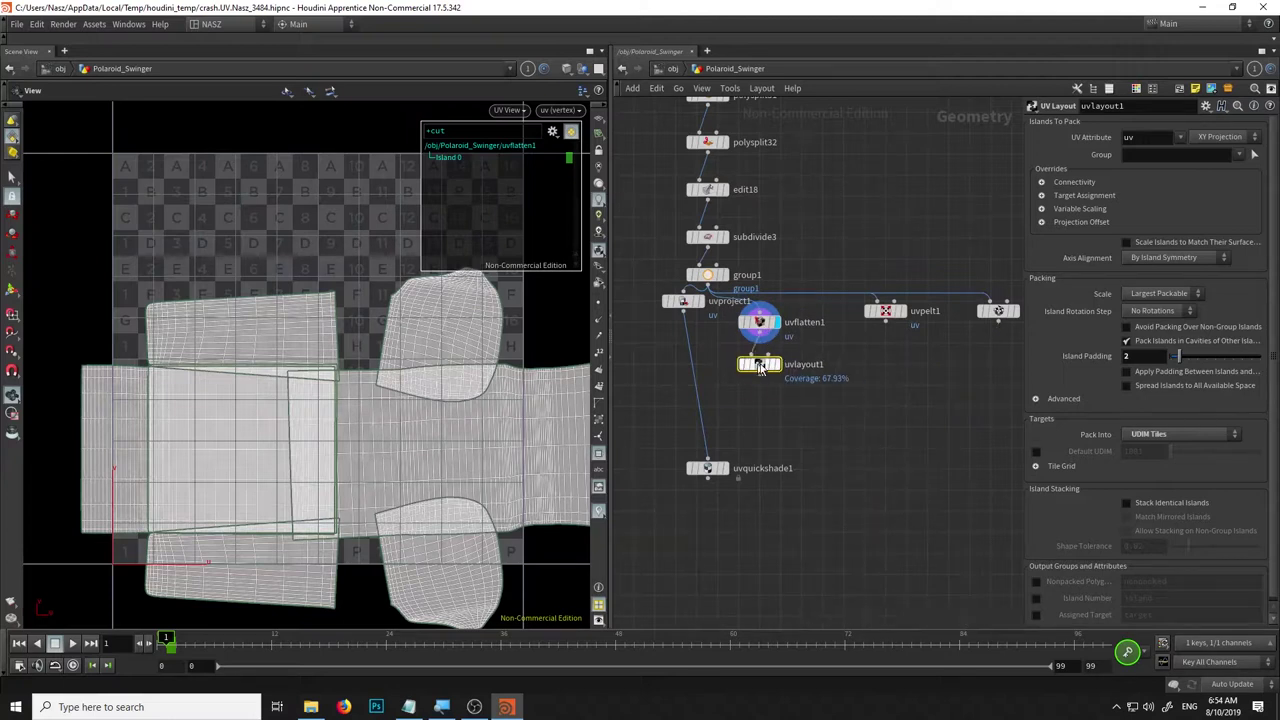
click(772, 364)
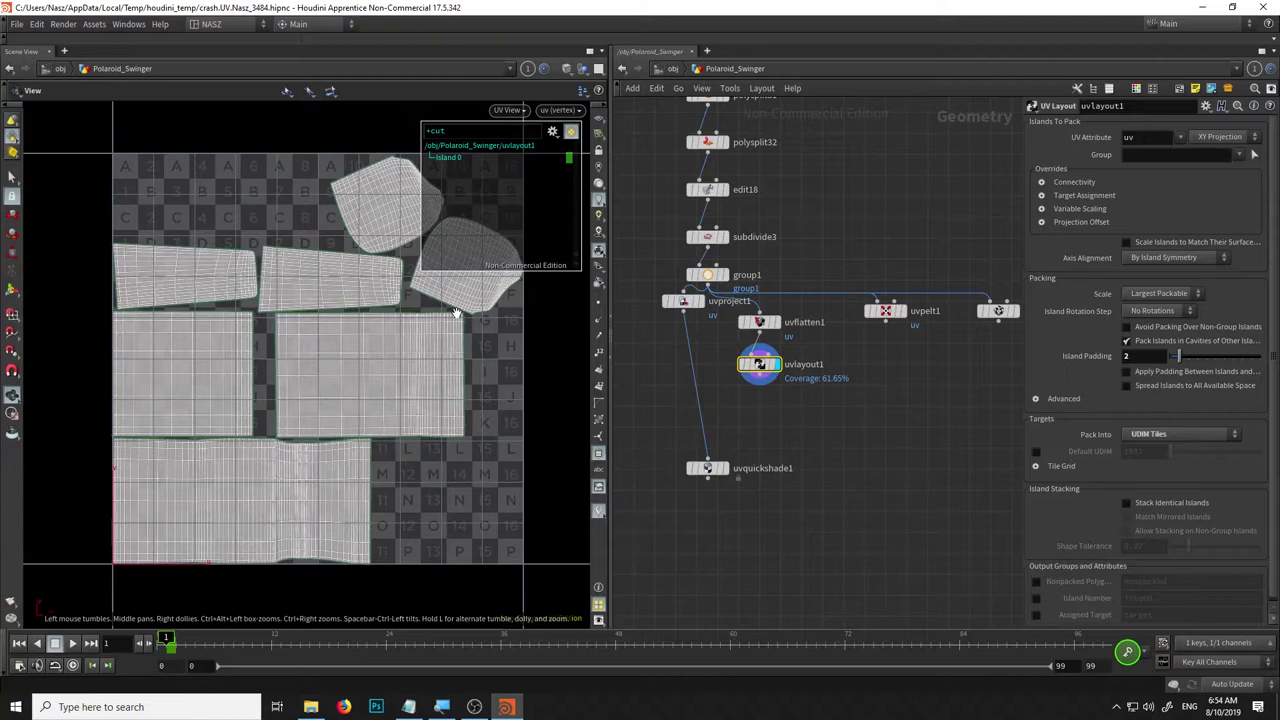
scroll(295, 311, up, 2)
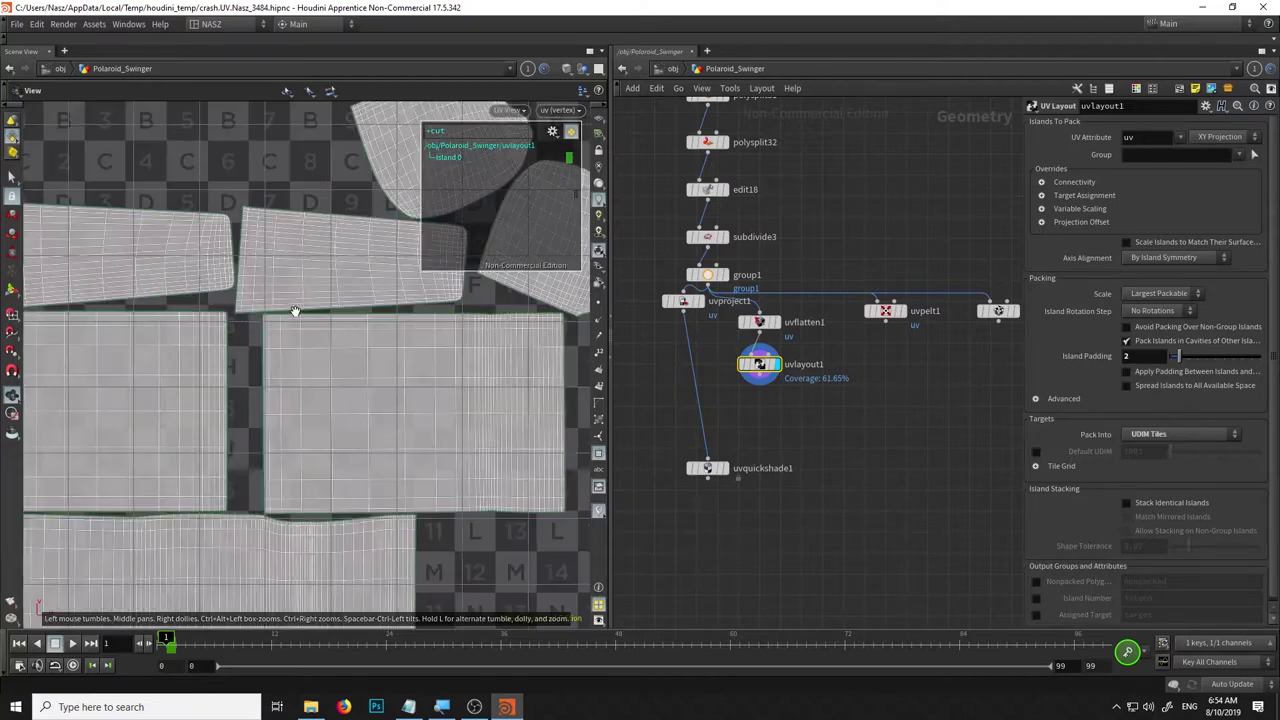
middle_drag(296, 311, 449, 320)
middle_drag(366, 266, 320, 329)
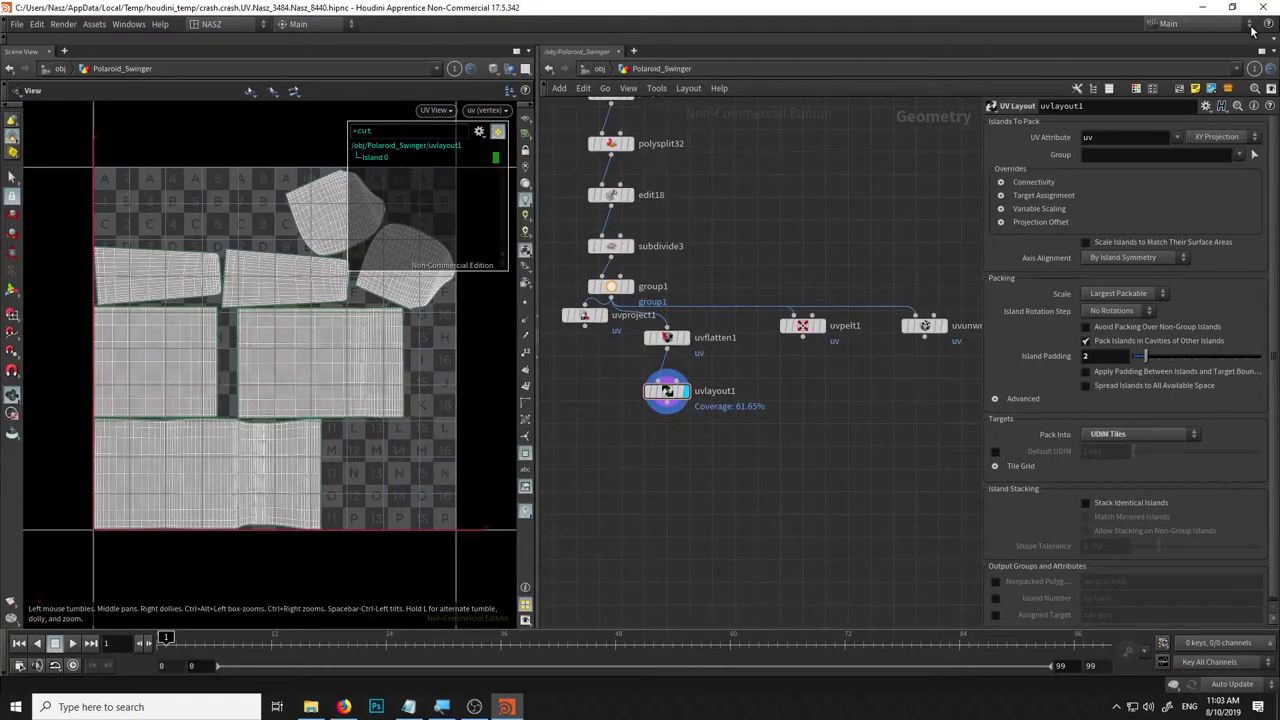
Switch the shelf to the texturing tool set with UV operations.
click(1273, 40)
mouse_move(1224, 65)
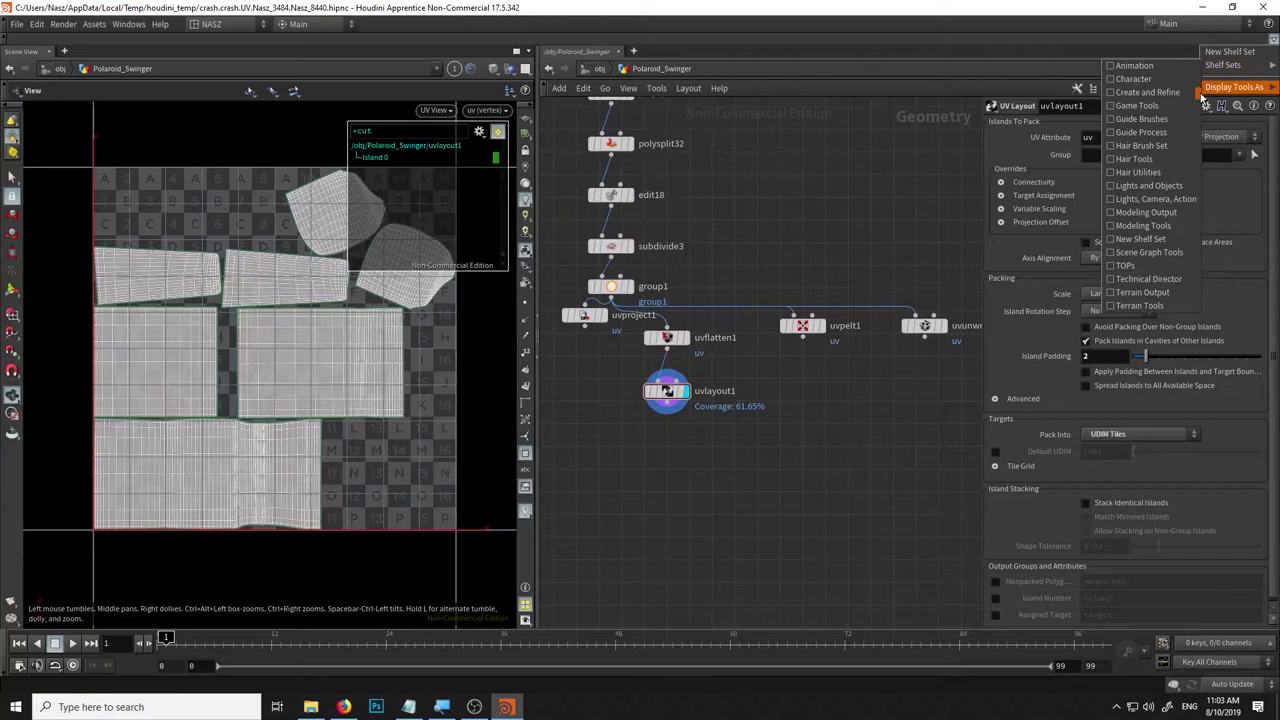
click(1157, 226)
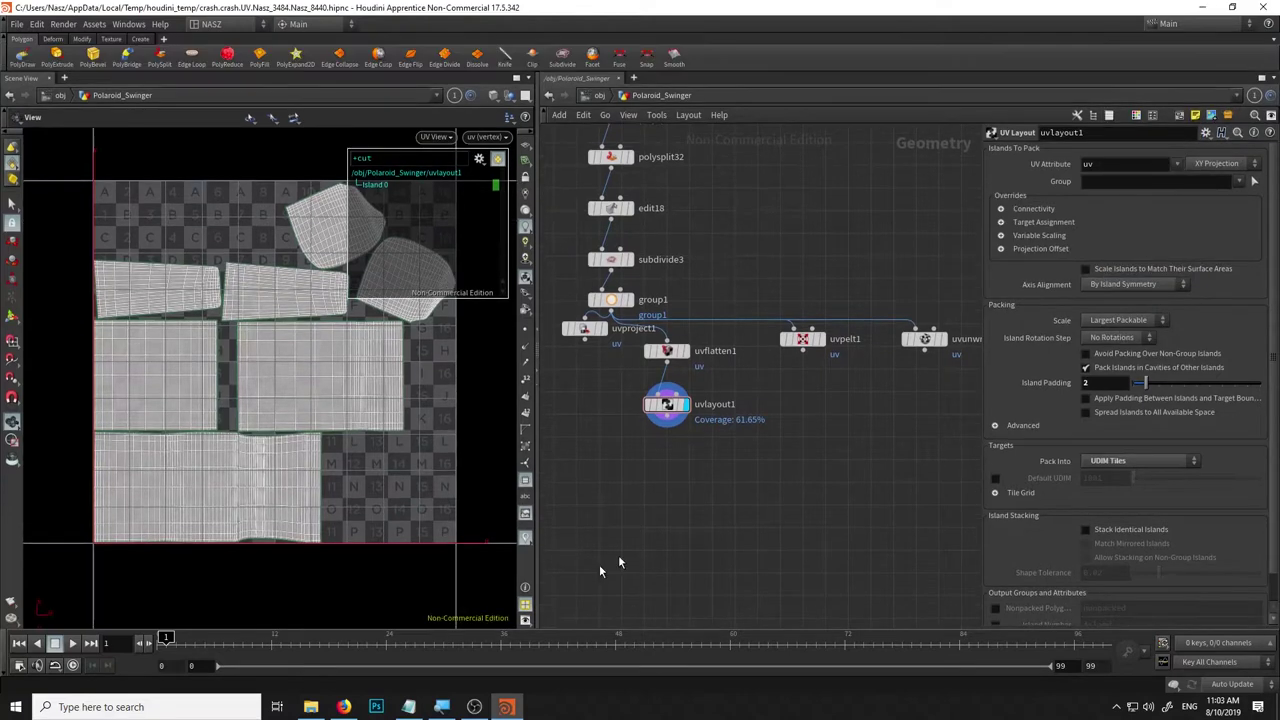
click(112, 39)
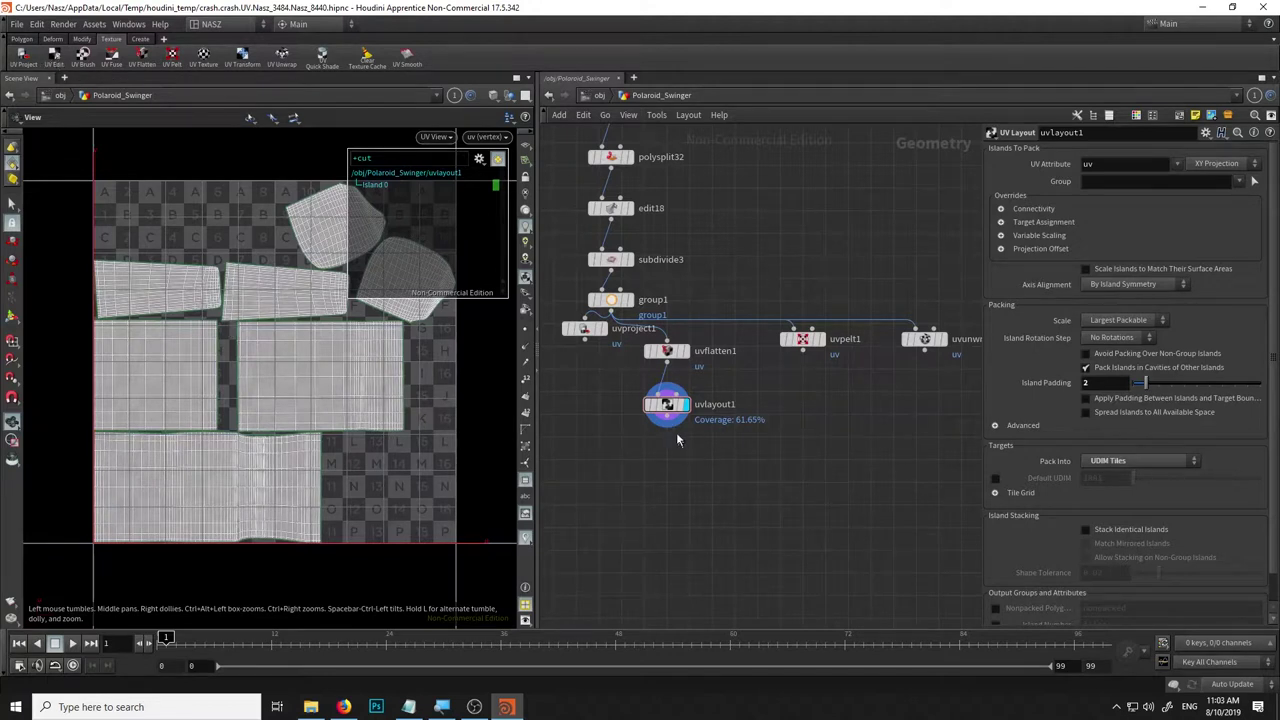
Add a UV Edit node from the 'uv' search and place it below uvlayout1.
key(Tab)
text(uv)
click(793, 274)
click(665, 459)
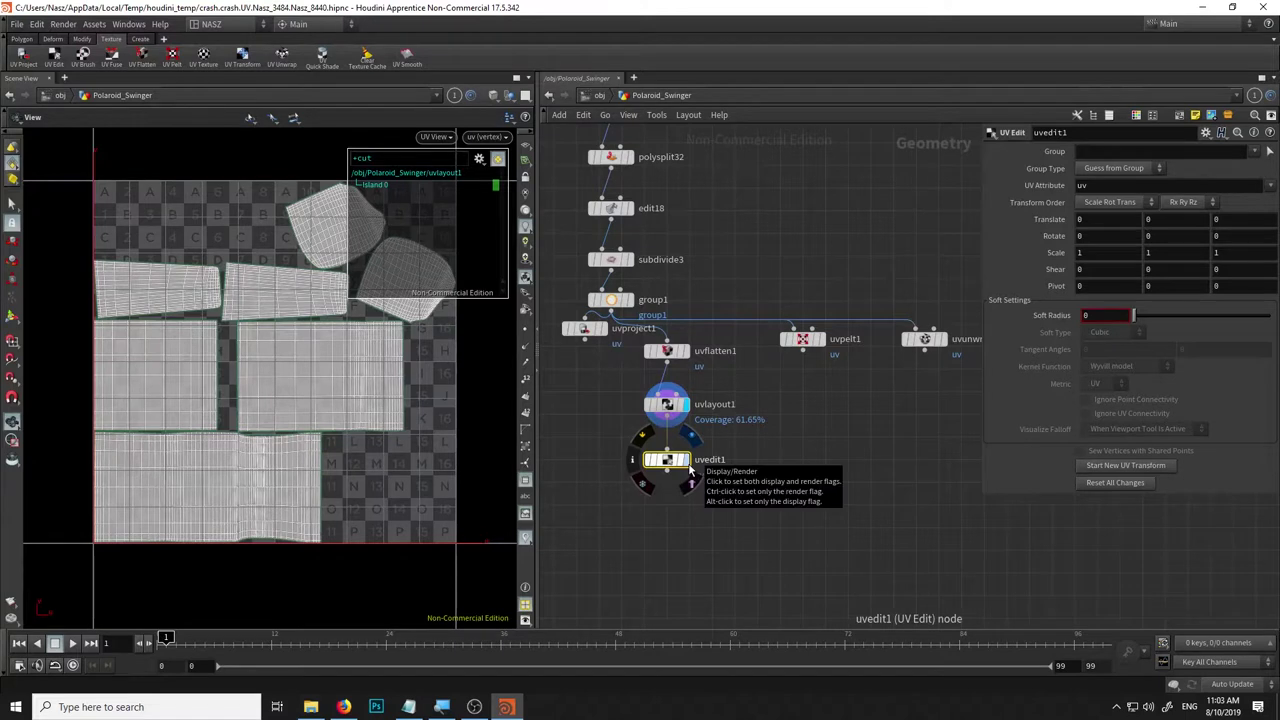
Display uvedit1 and try a UV Scale of 1.2, undoing it back to 1.
click(688, 467)
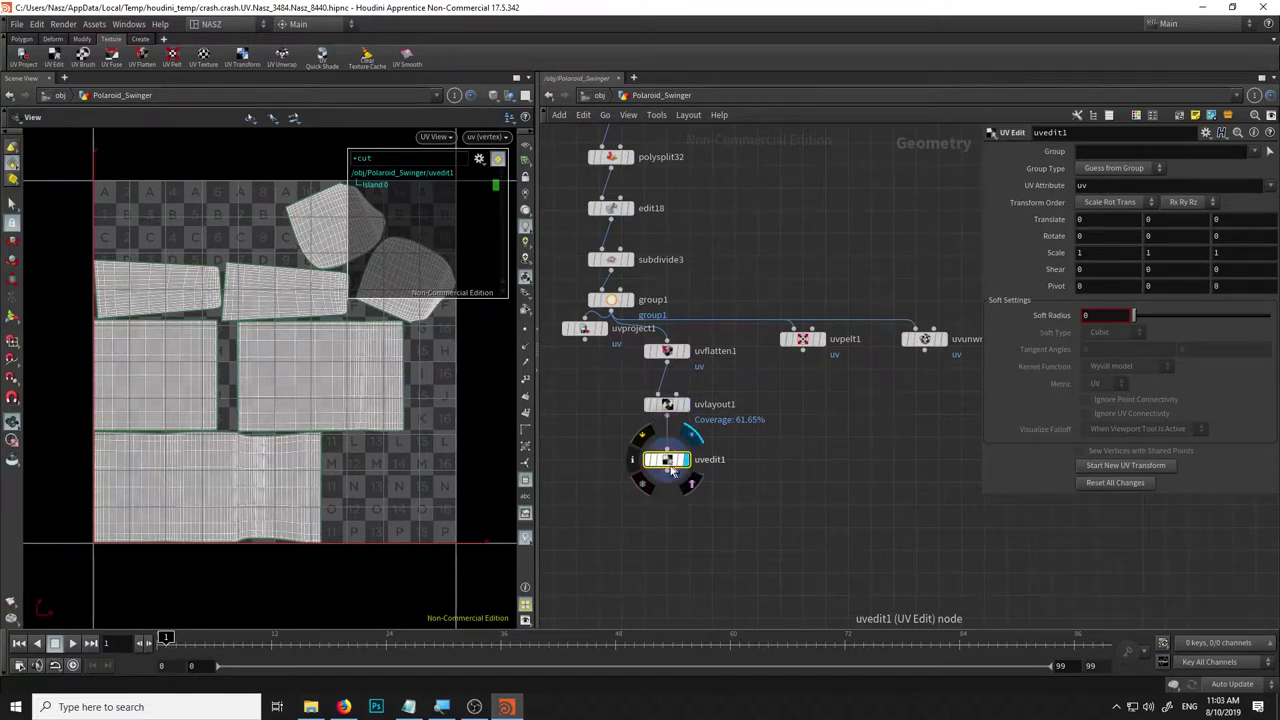
scroll(687, 476, up, 3)
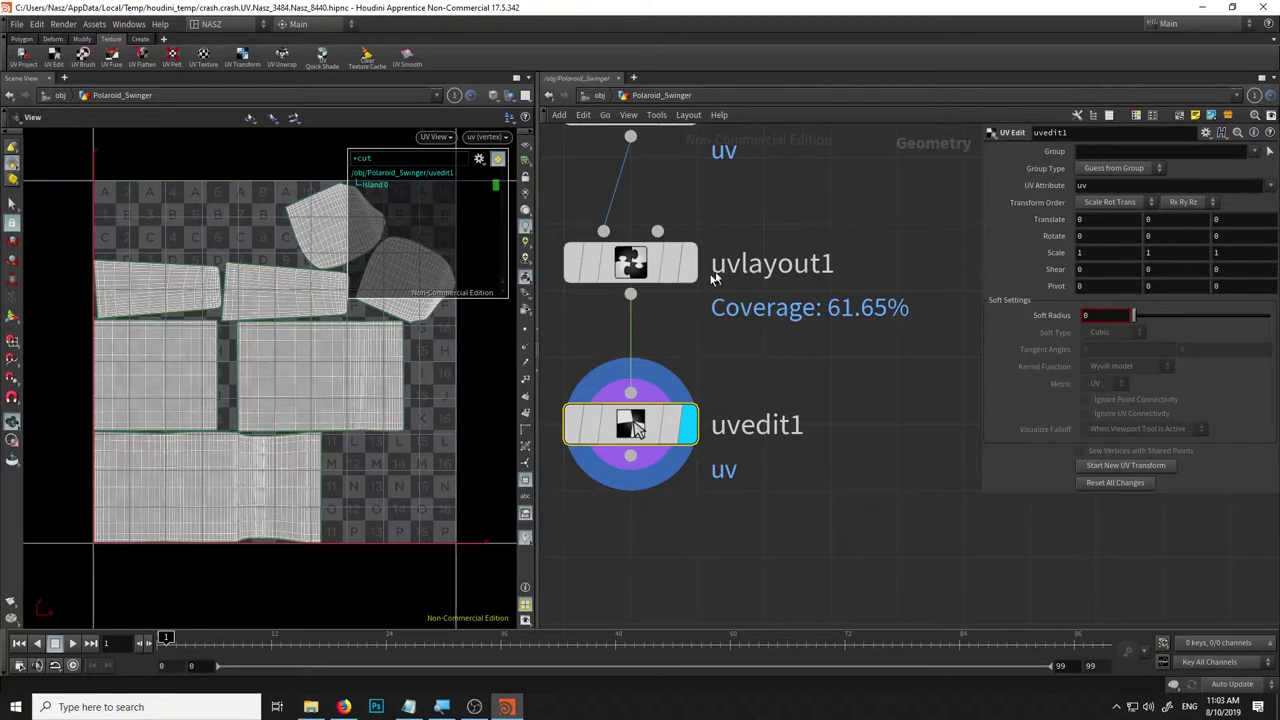
middle_click(1061, 255)
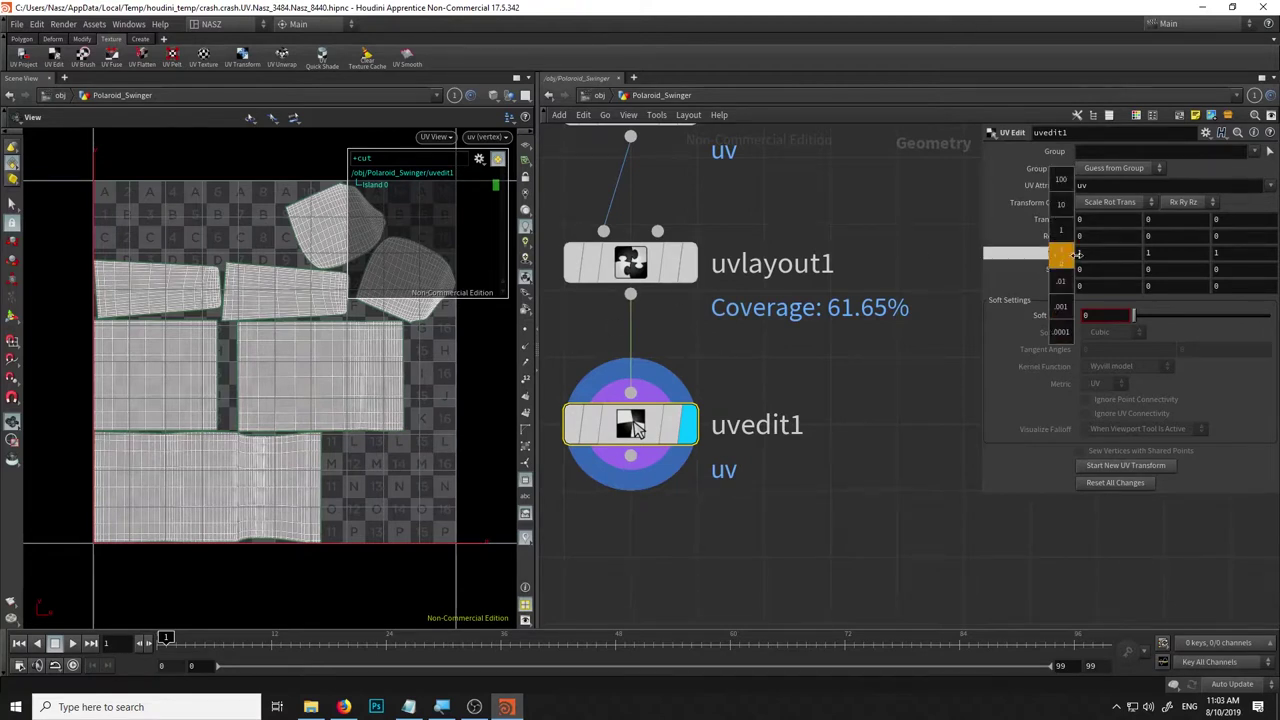
middle_drag(1077, 255, 1086, 256)
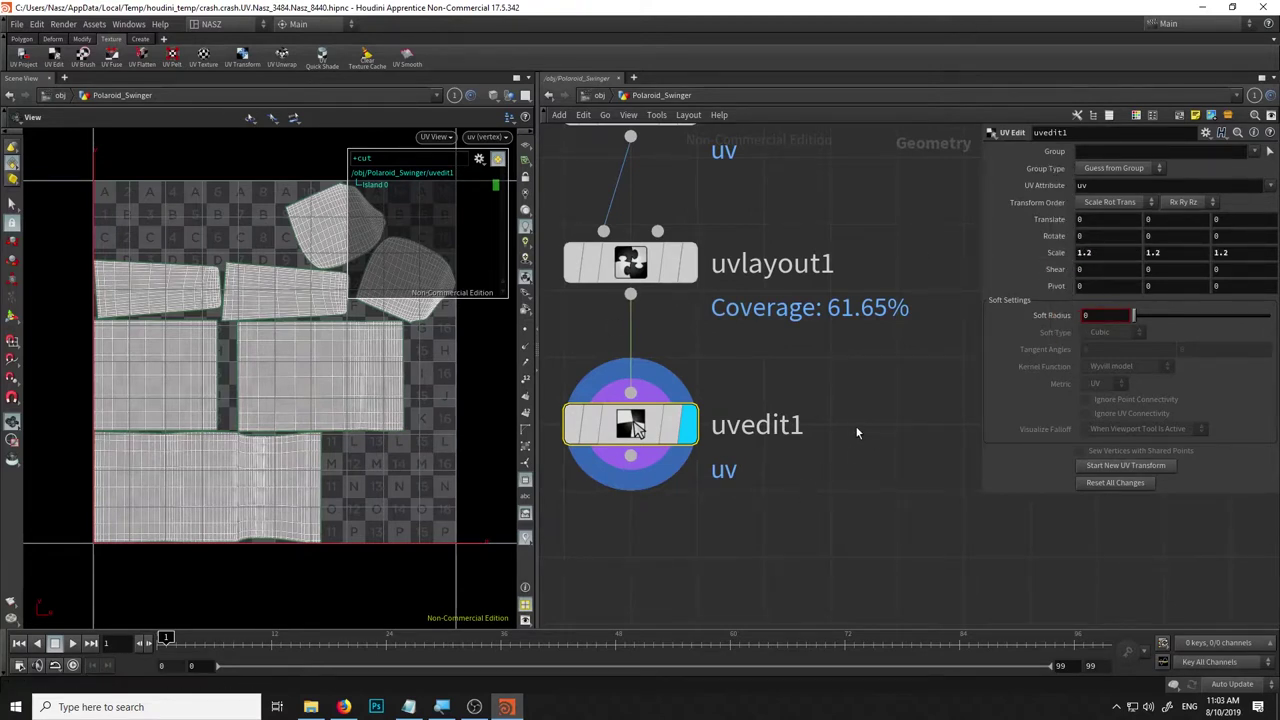
key(ctrl+z)
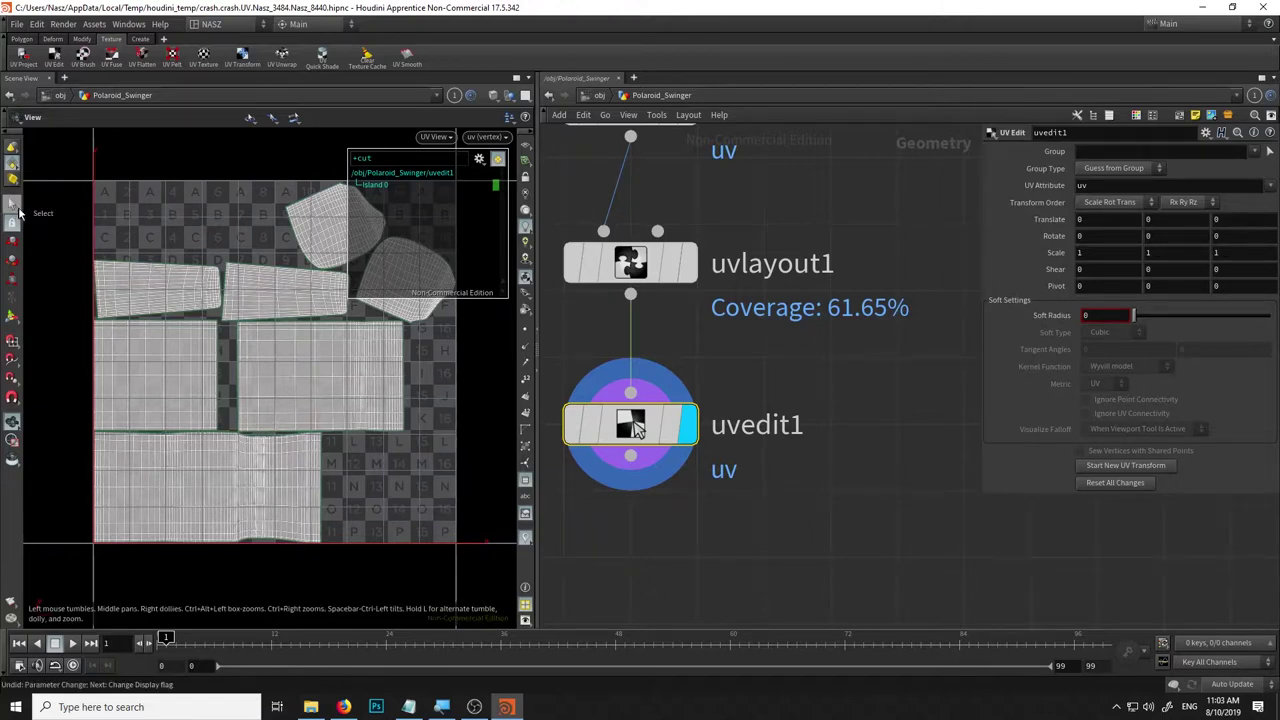
mouse_move(630, 425)
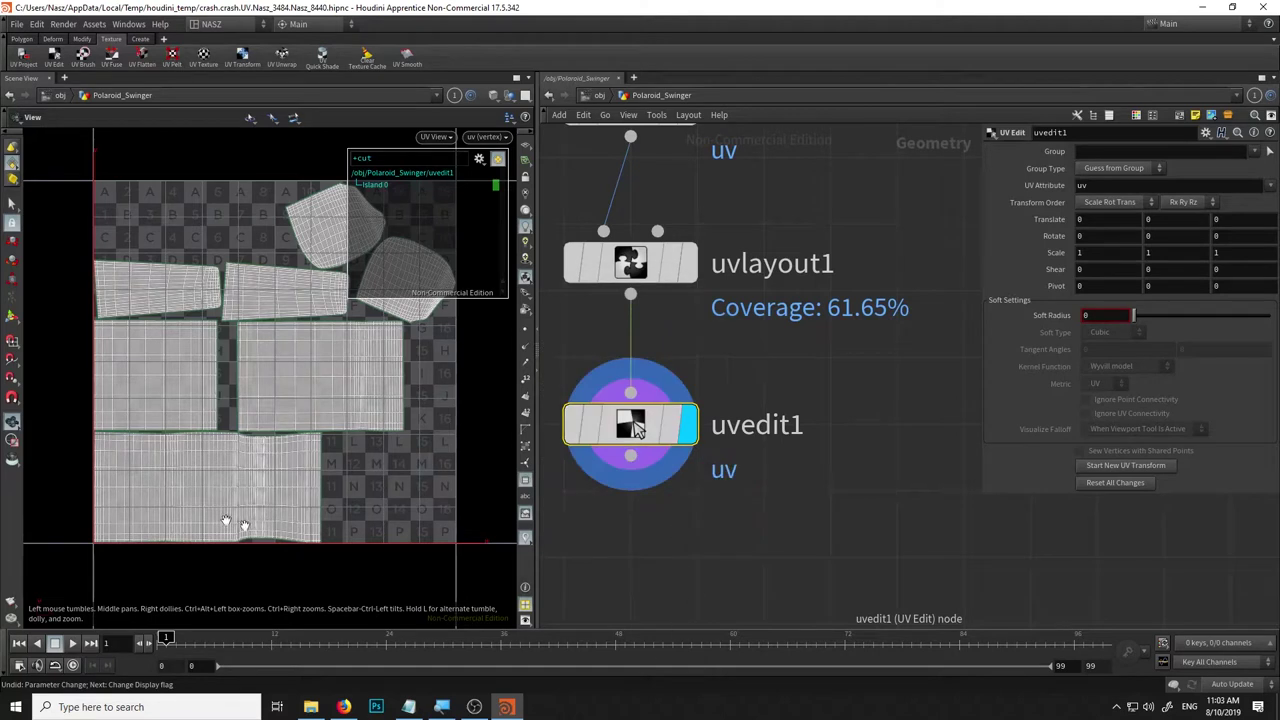
click(13, 318)
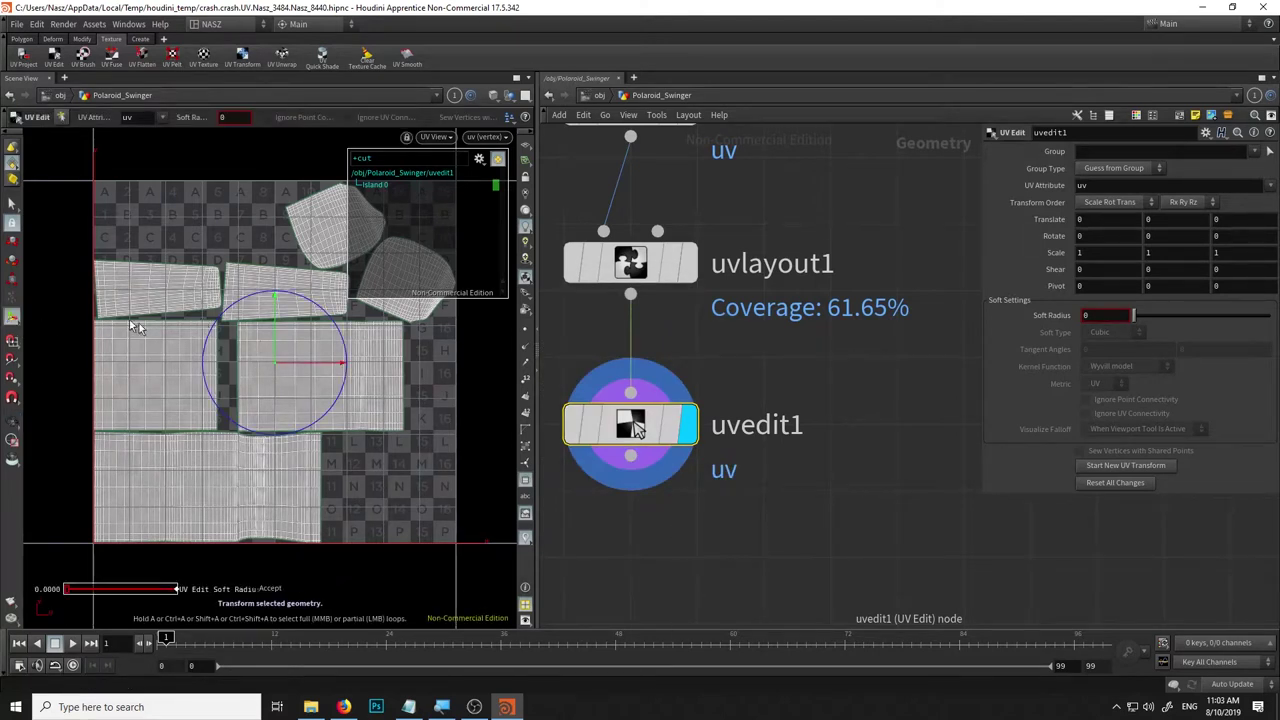
Switch to plain selection, zoom into the UV view and pick a seam edge between islands.
click(12, 205)
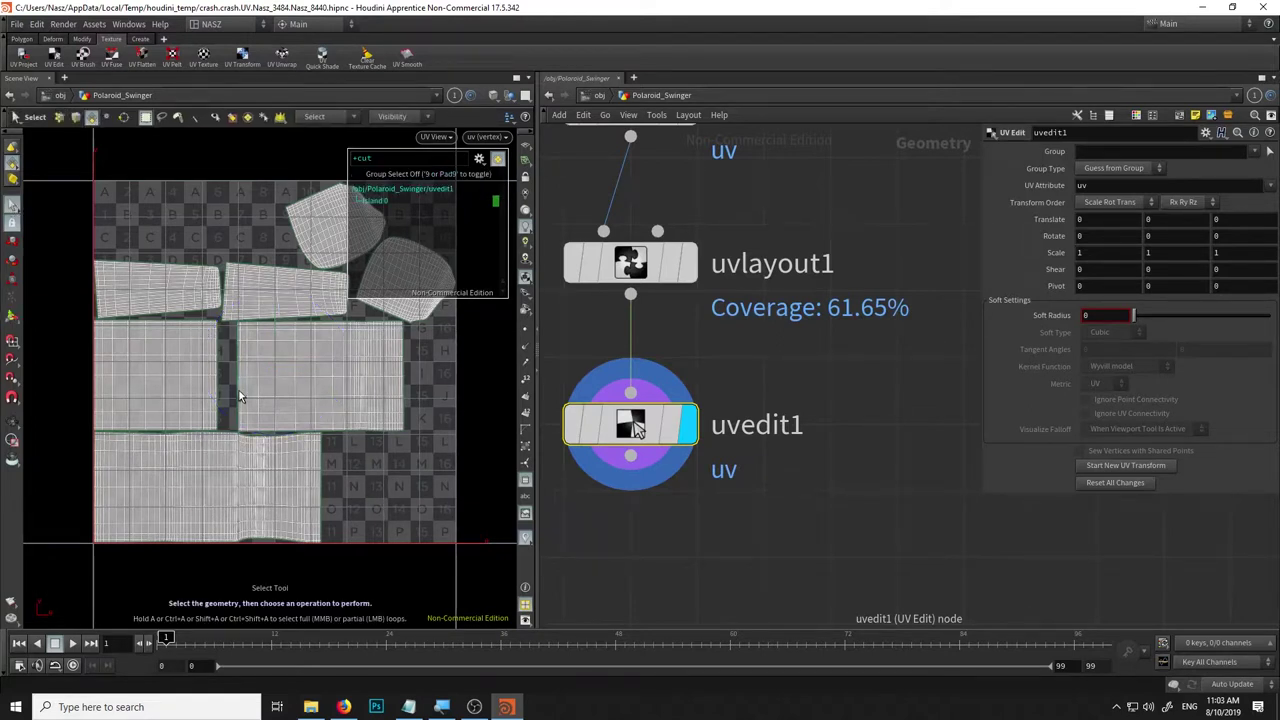
scroll(240, 400, up, 2)
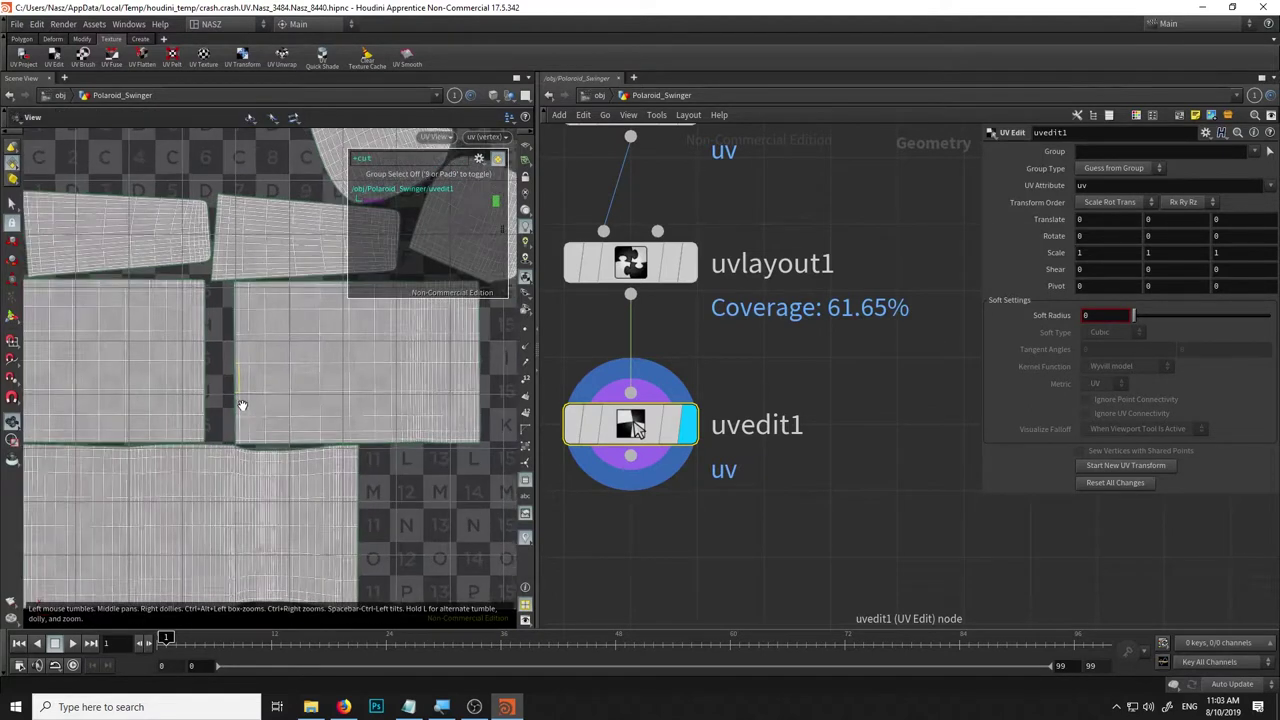
scroll(240, 400, up, 2)
scroll(292, 382, up, 2)
scroll(296, 370, up, 2)
scroll(303, 356, up, 2)
click(303, 358)
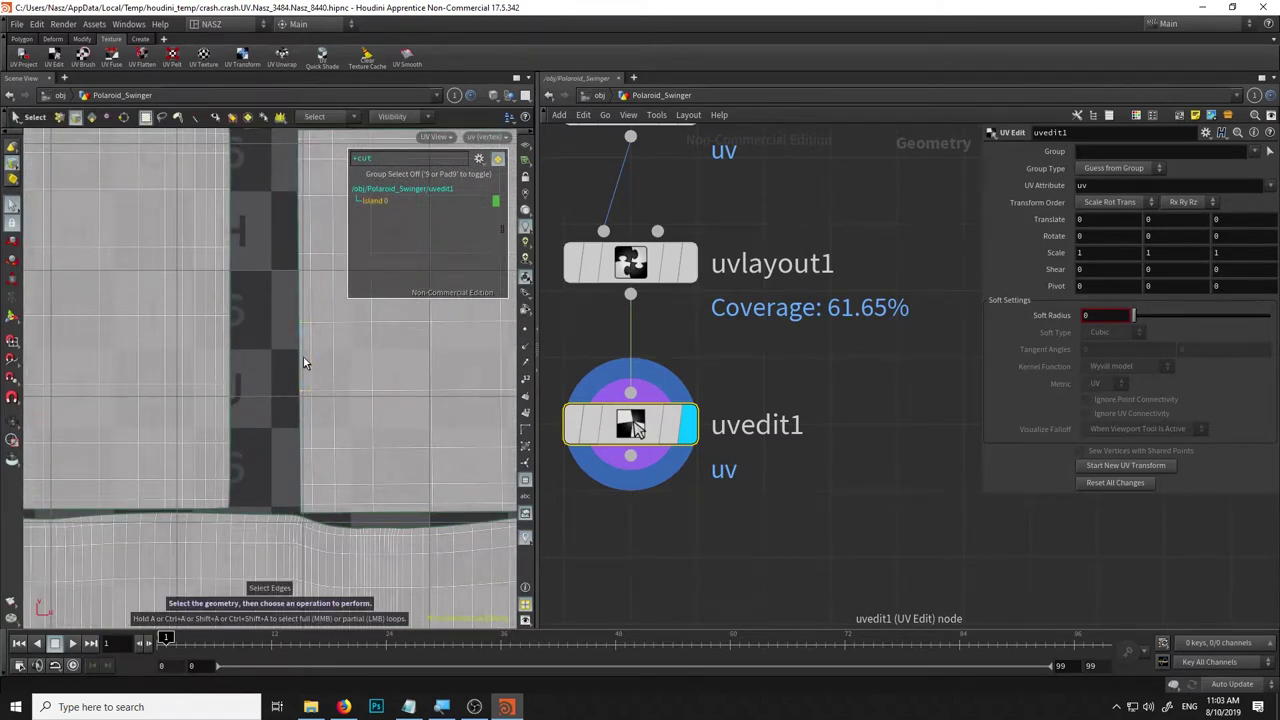
key(Escape)
scroll(300, 362, down, 2)
scroll(295, 438, down, 2)
key(Return)
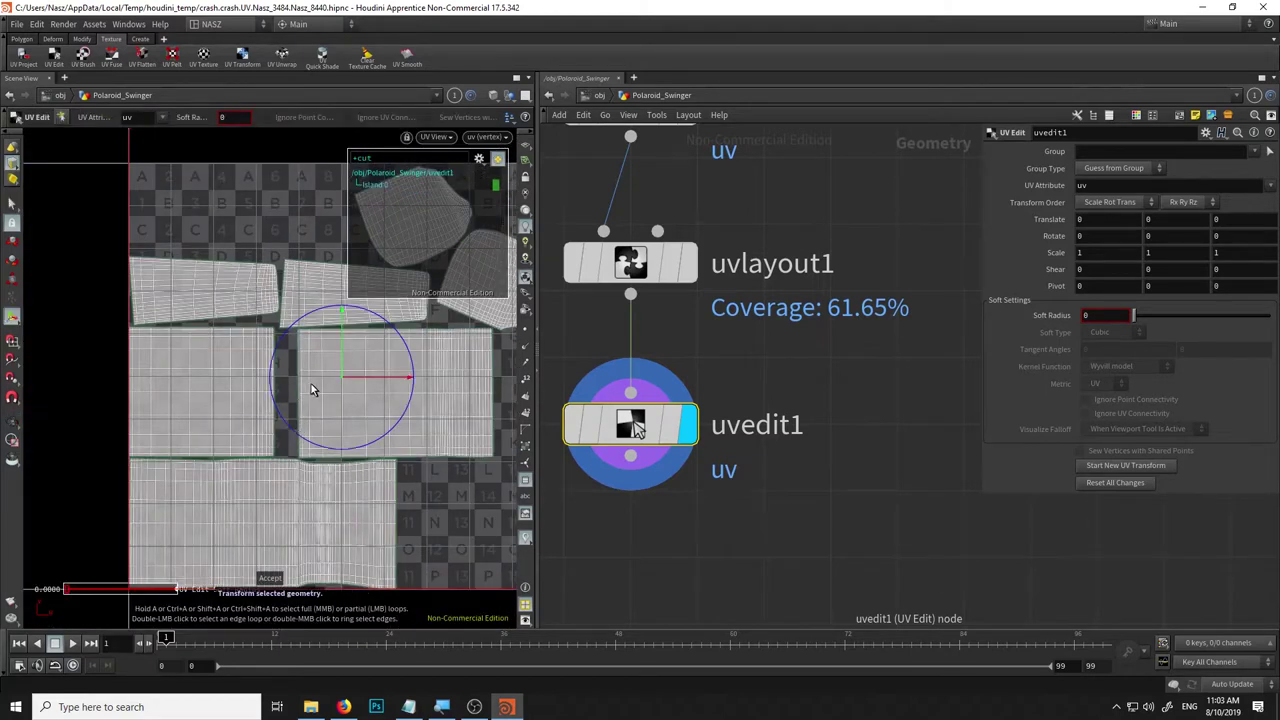
Turn off group selection with 9 and try edge selections on the right and lower islands.
key(9)
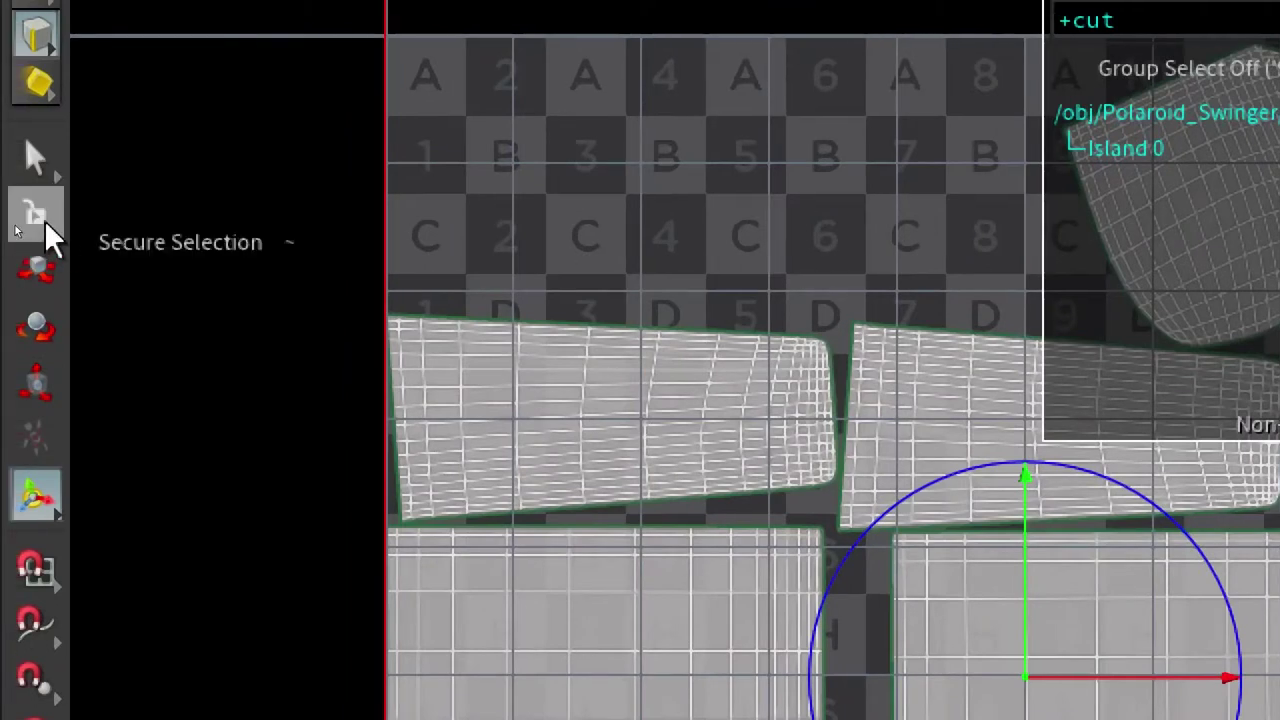
click(45, 225)
click(45, 225)
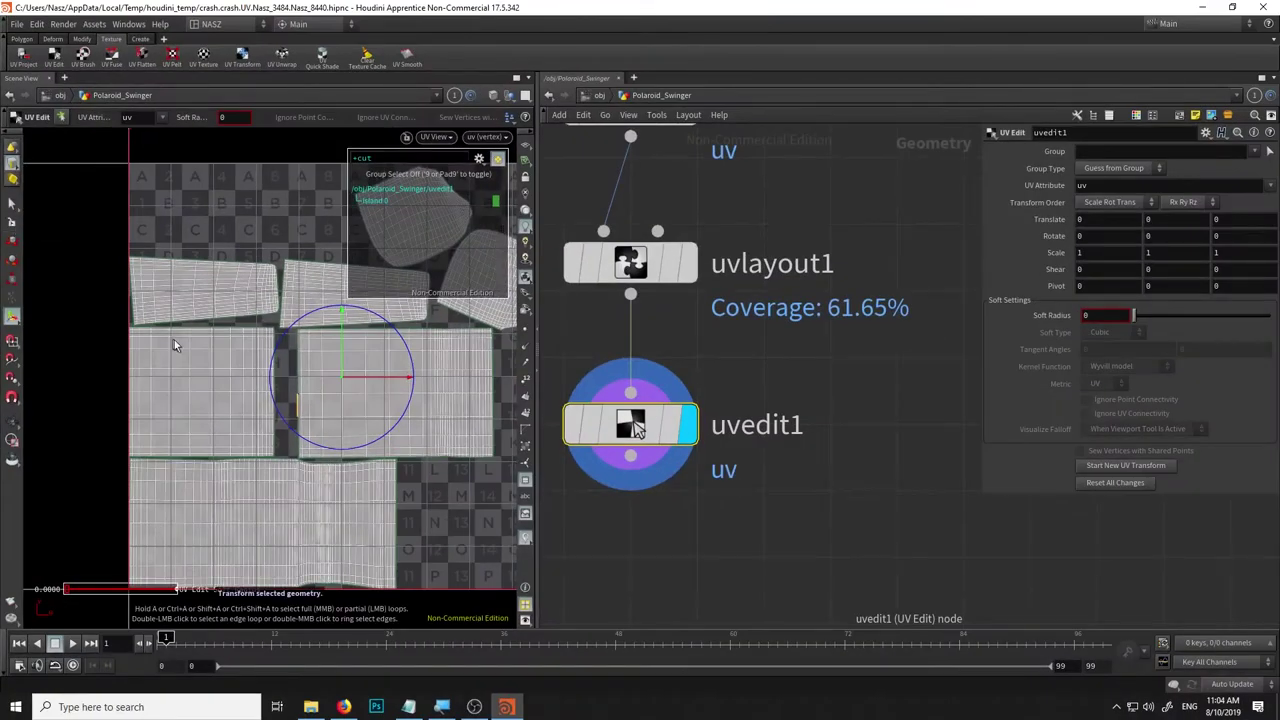
click(494, 388)
click(500, 432)
click(496, 432)
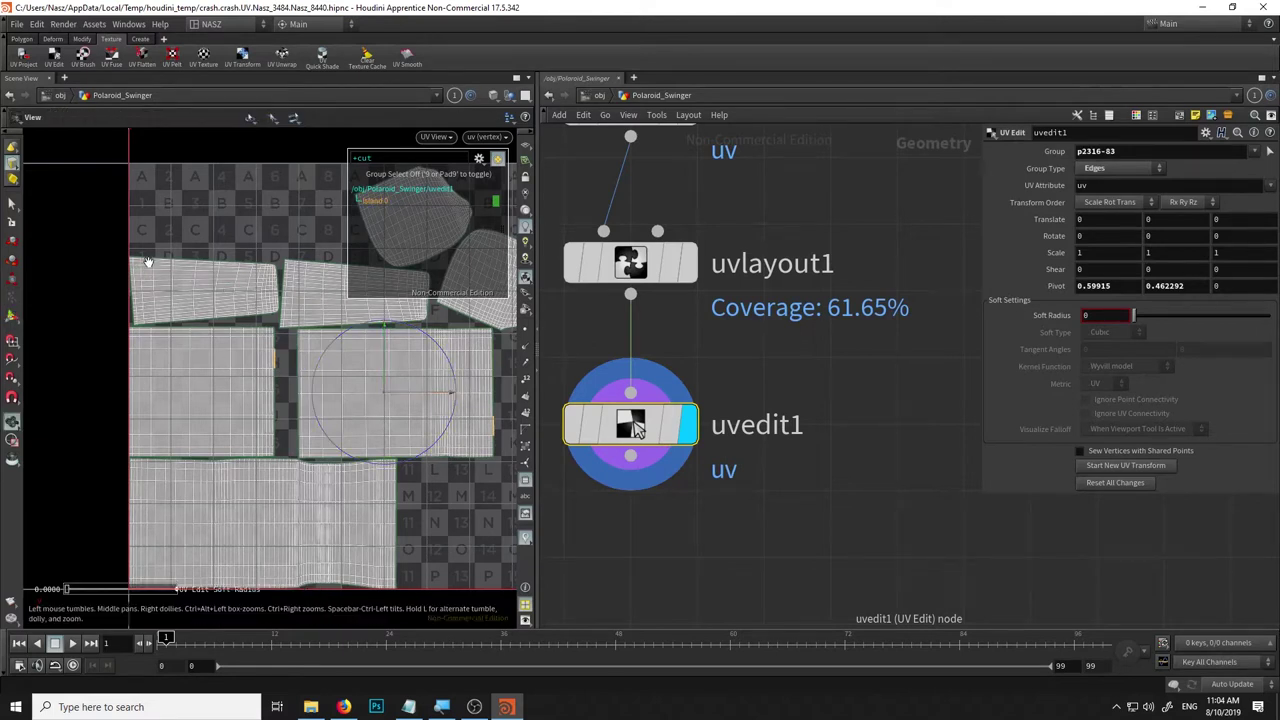
scroll(135, 258, up, 2)
scroll(115, 253, up, 3)
click(115, 253)
click(119, 256)
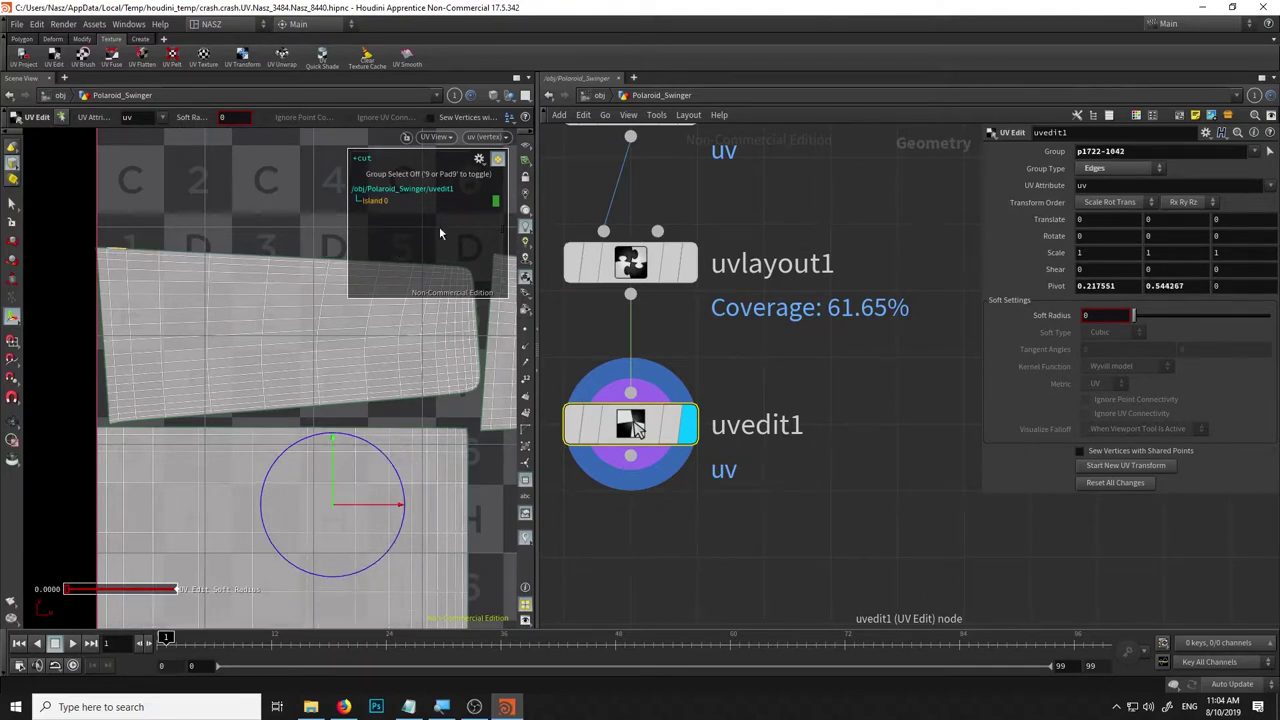
Box-select the upper island's top edges and double-click to grab the whole edge loop.
drag(348, 260, 367, 260)
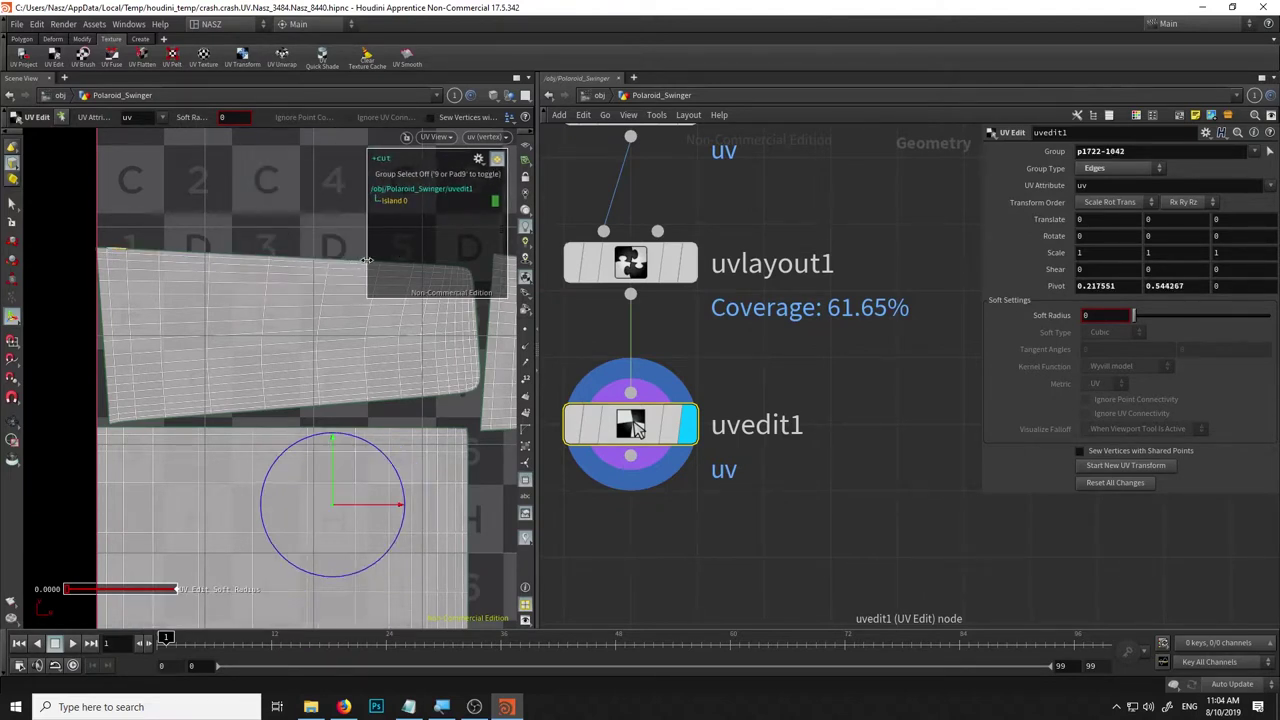
drag(101, 217, 455, 285)
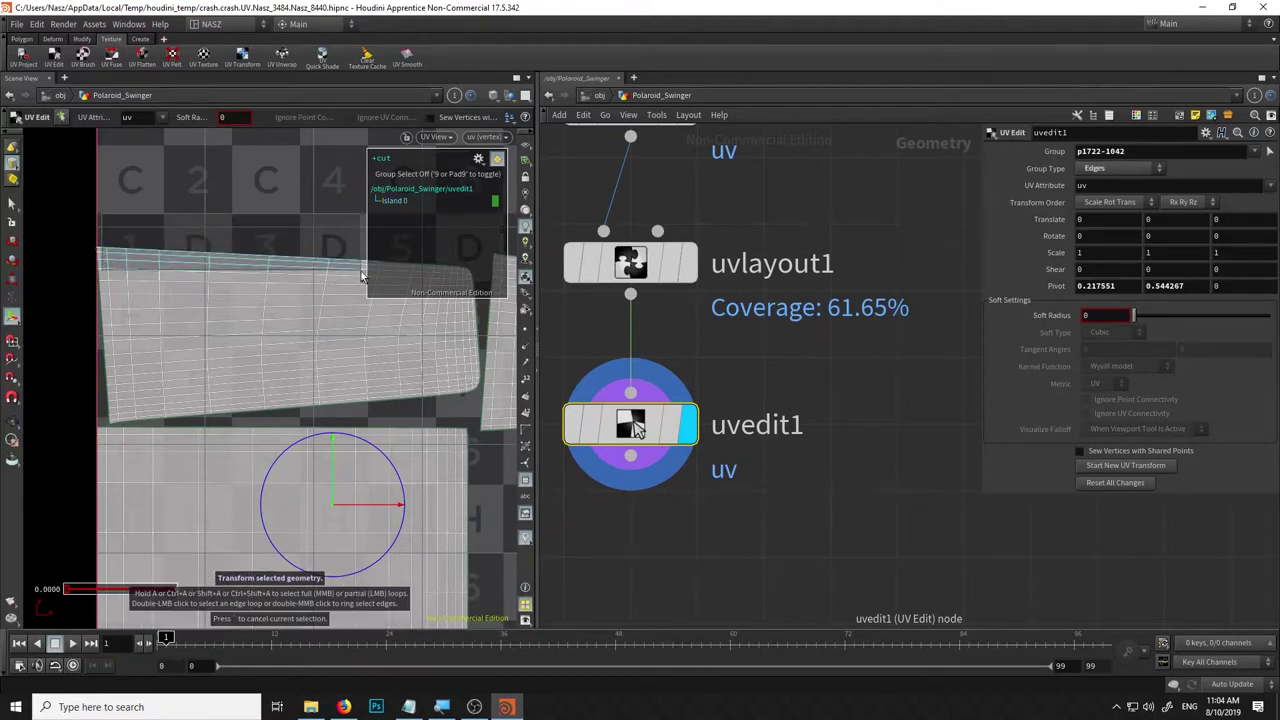
double_click(463, 285)
scroll(279, 306, down, 5)
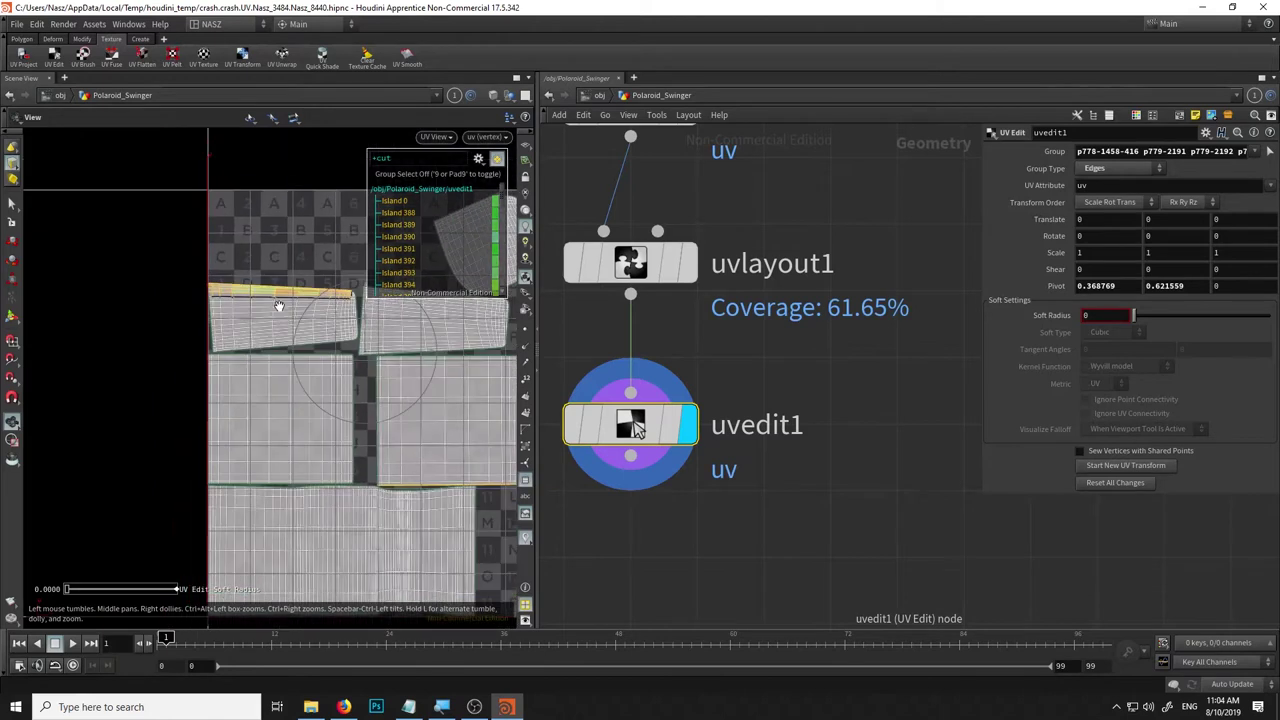
middle_drag(279, 306, 190, 318)
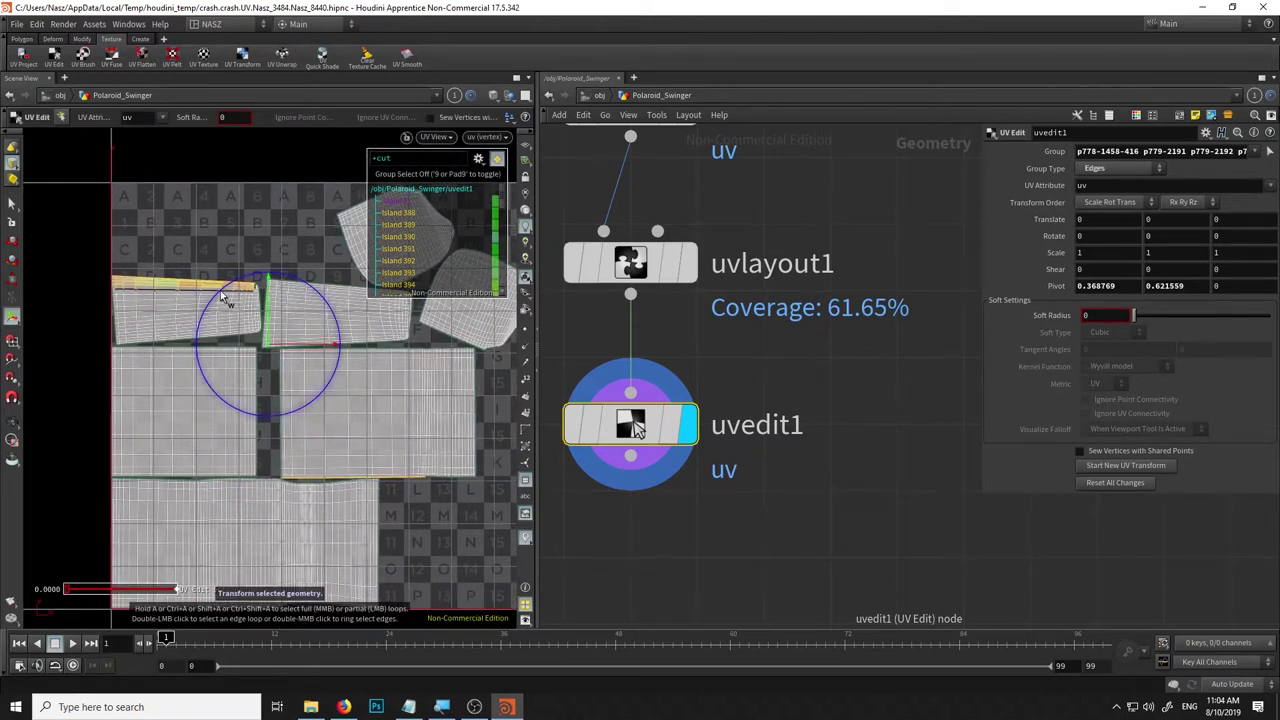
Sew the selected seam with Toggle Sew Vertices, then box-select the next strip of top edges.
right_click(279, 265)
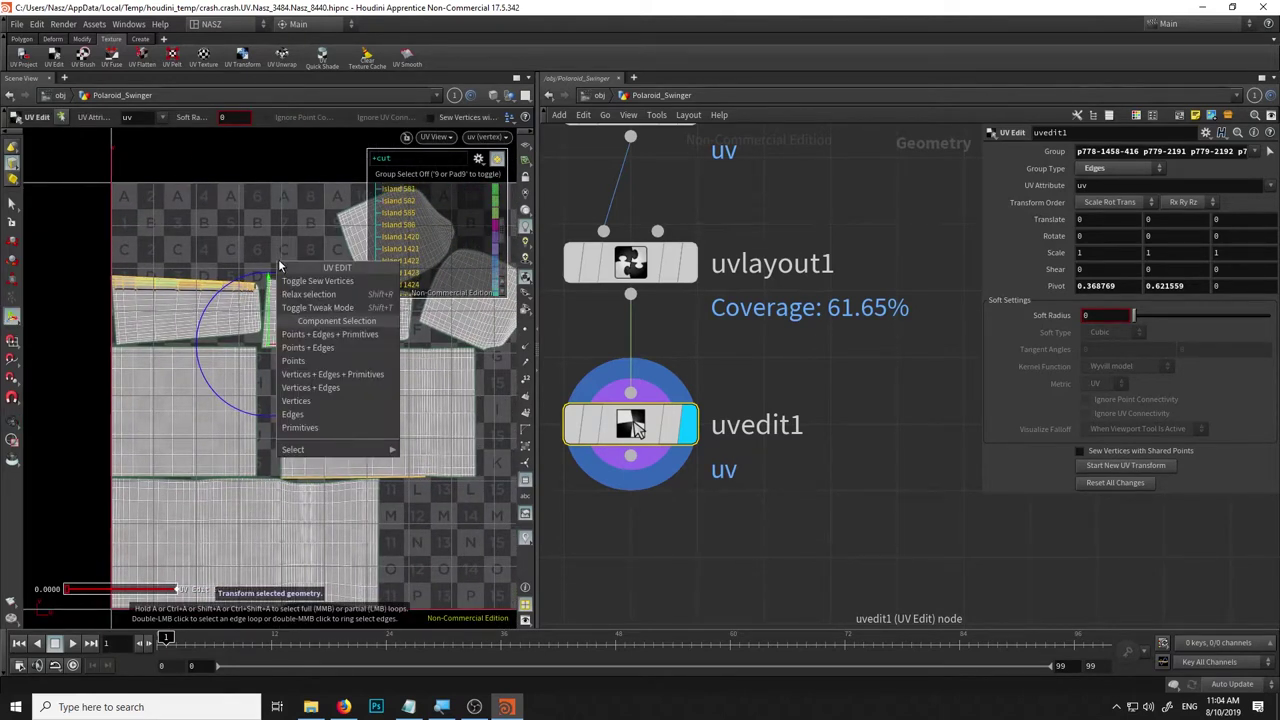
click(325, 283)
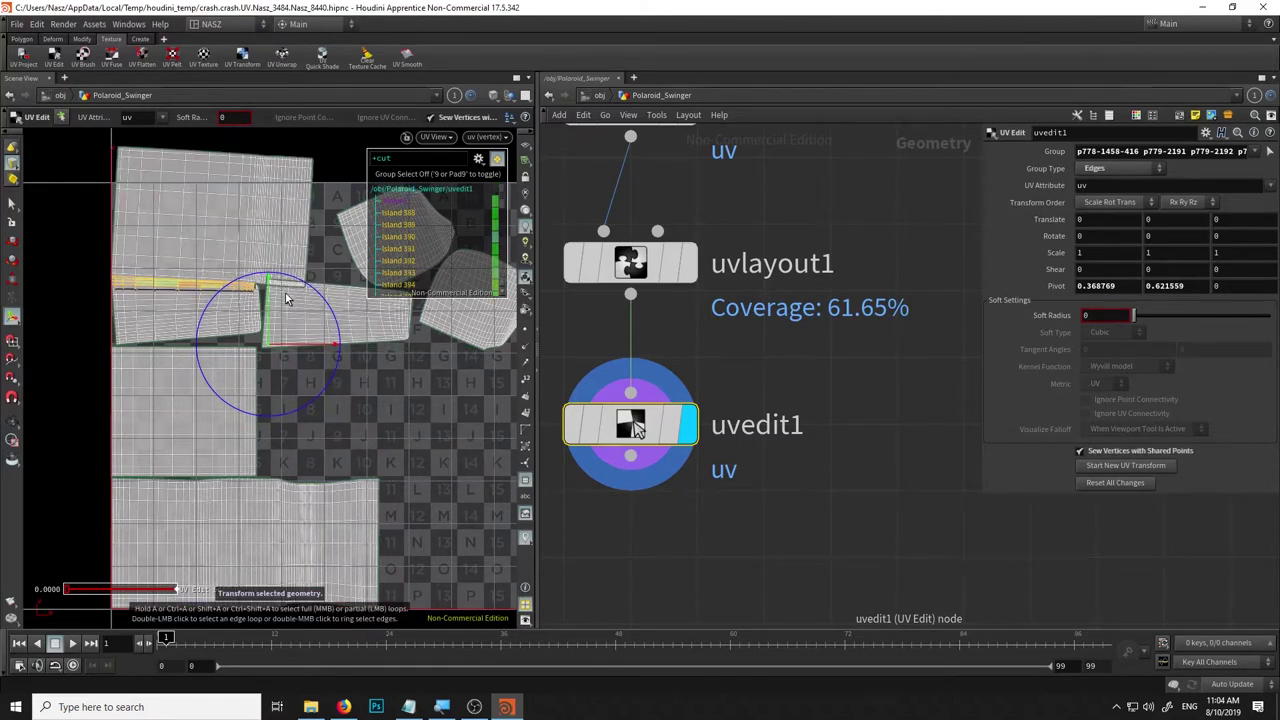
key(Escape)
mouse_move(362, 376)
middle_down()
mouse_move(410, 425)
mouse_move(430, 489)
middle_up()
key(Return)
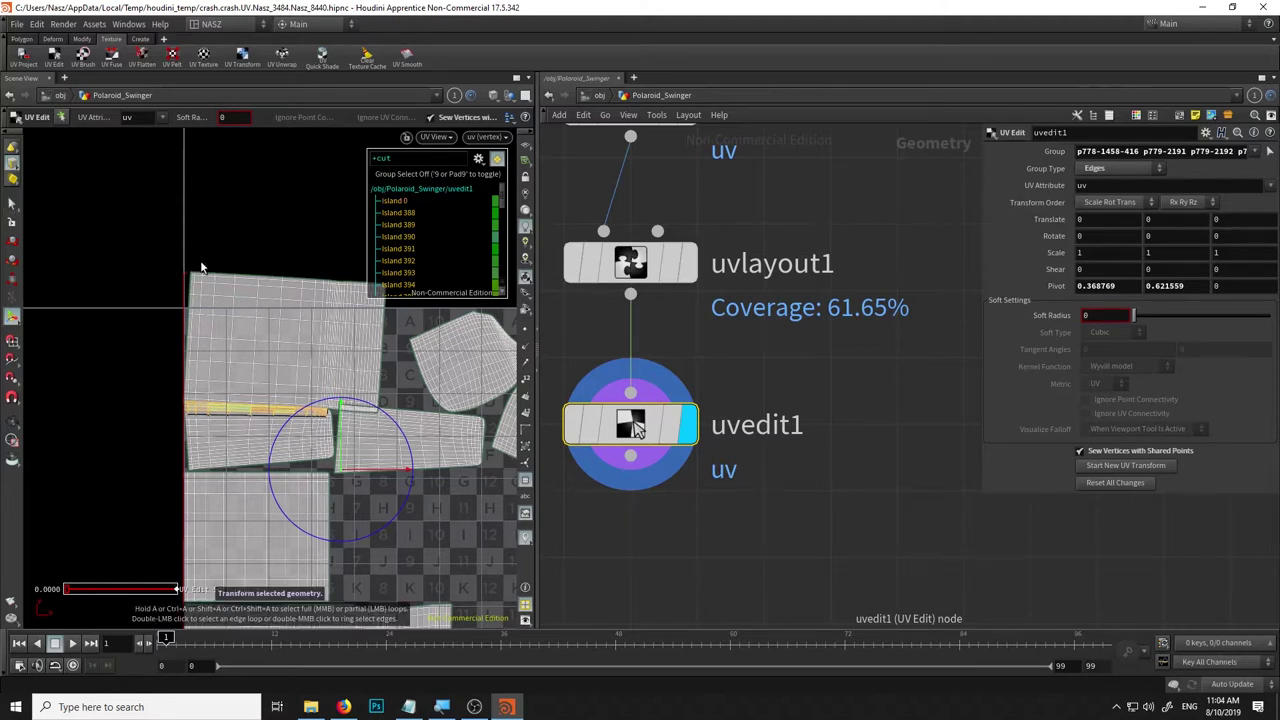
drag(196, 267, 380, 298)
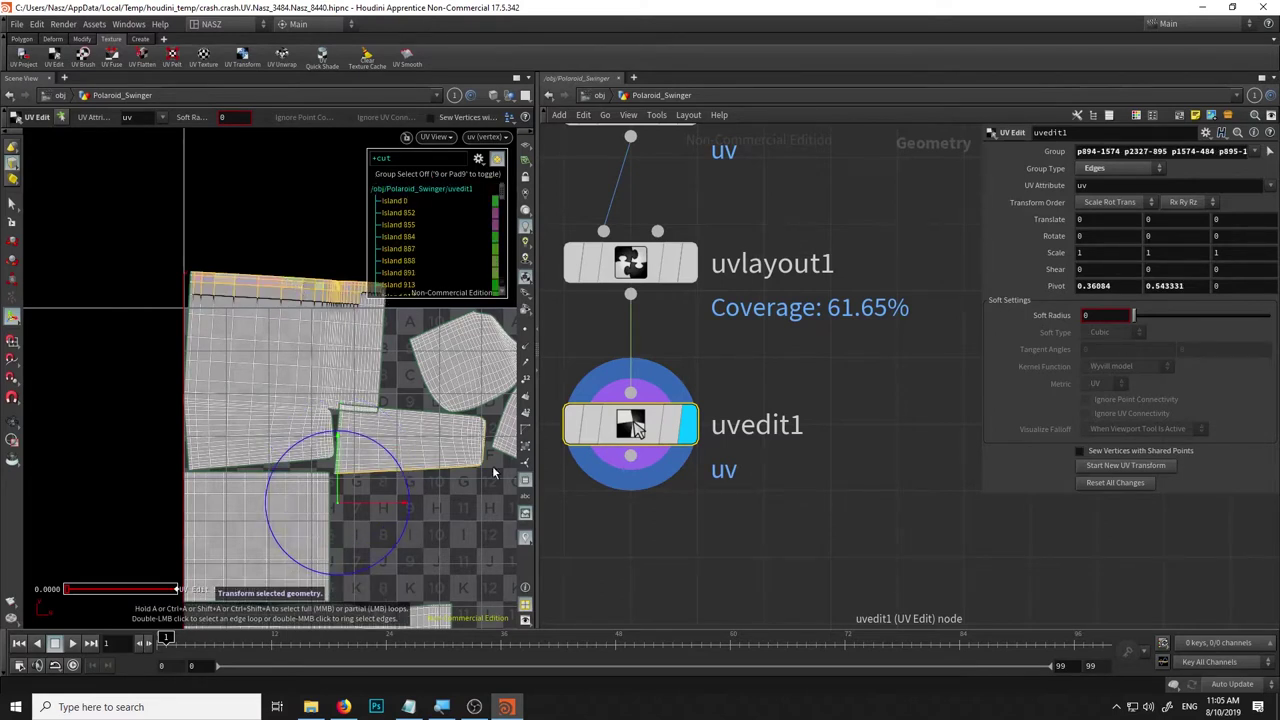
scroll(478, 443, up, 3)
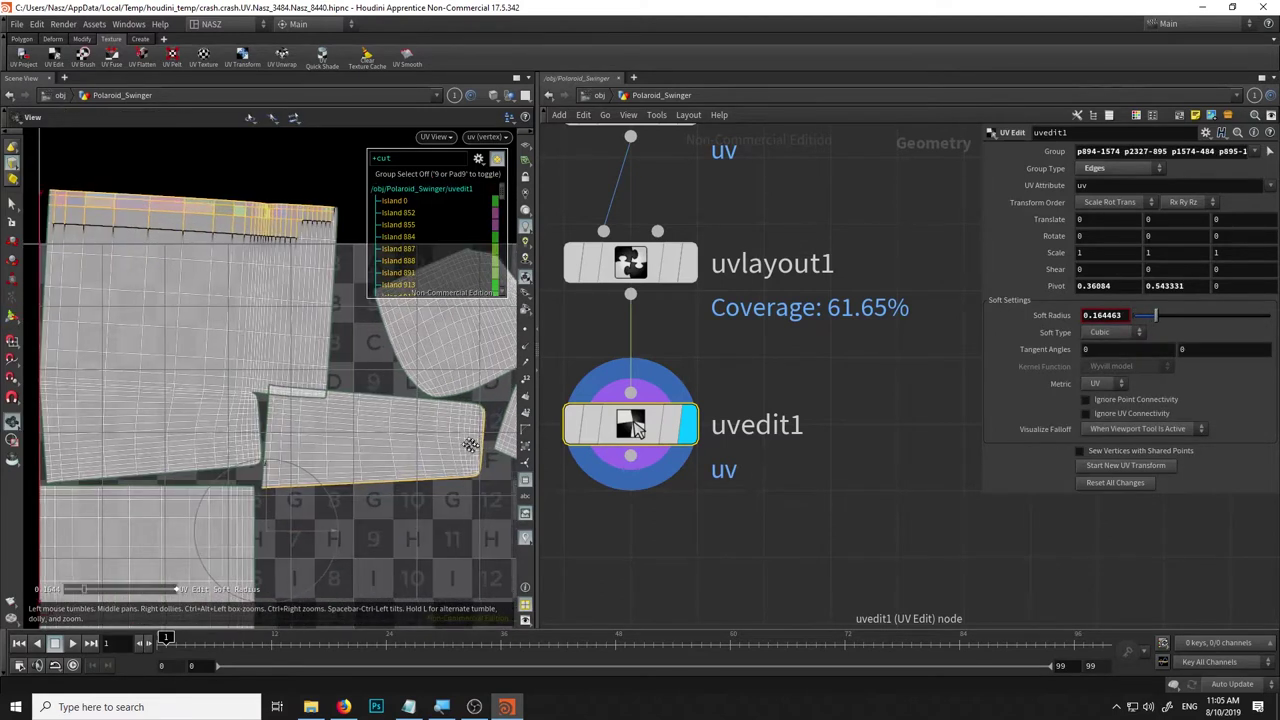
Select the seam edges between two islands and sew them with Toggle Sew Vertices.
scroll(420, 400, down, 2)
drag(377, 358, 341, 420)
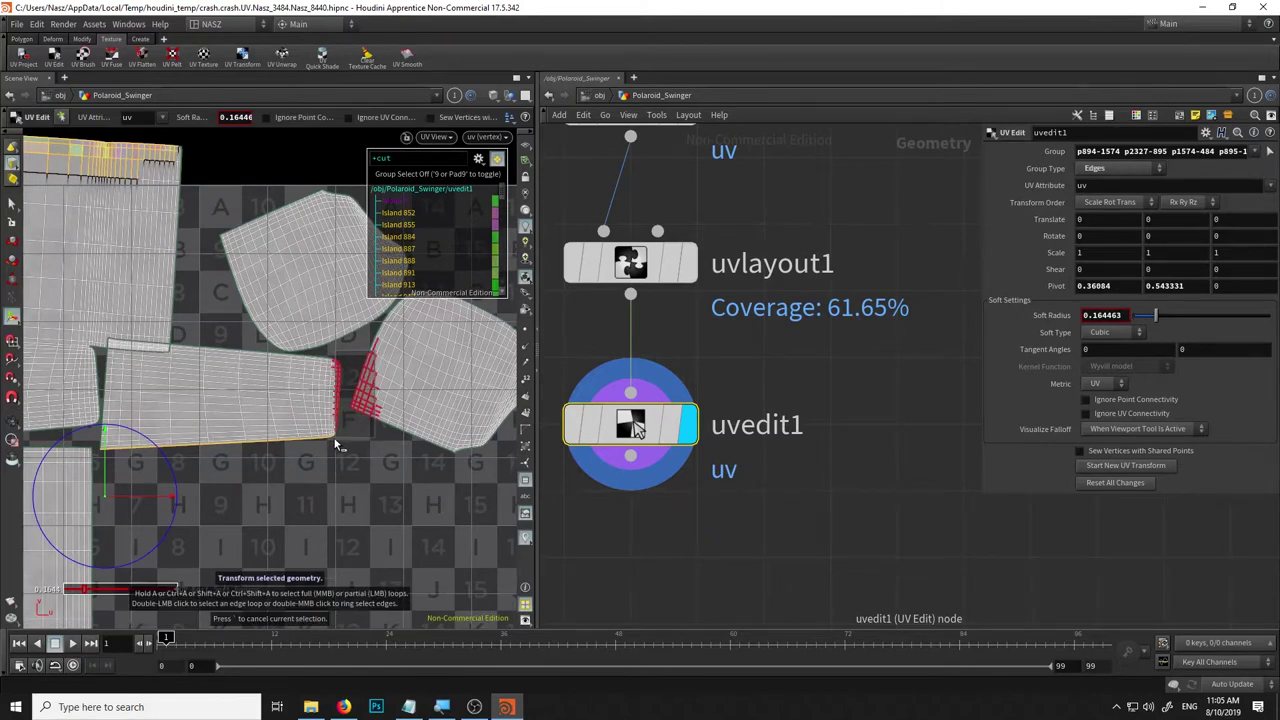
click(333, 438)
right_click(264, 469)
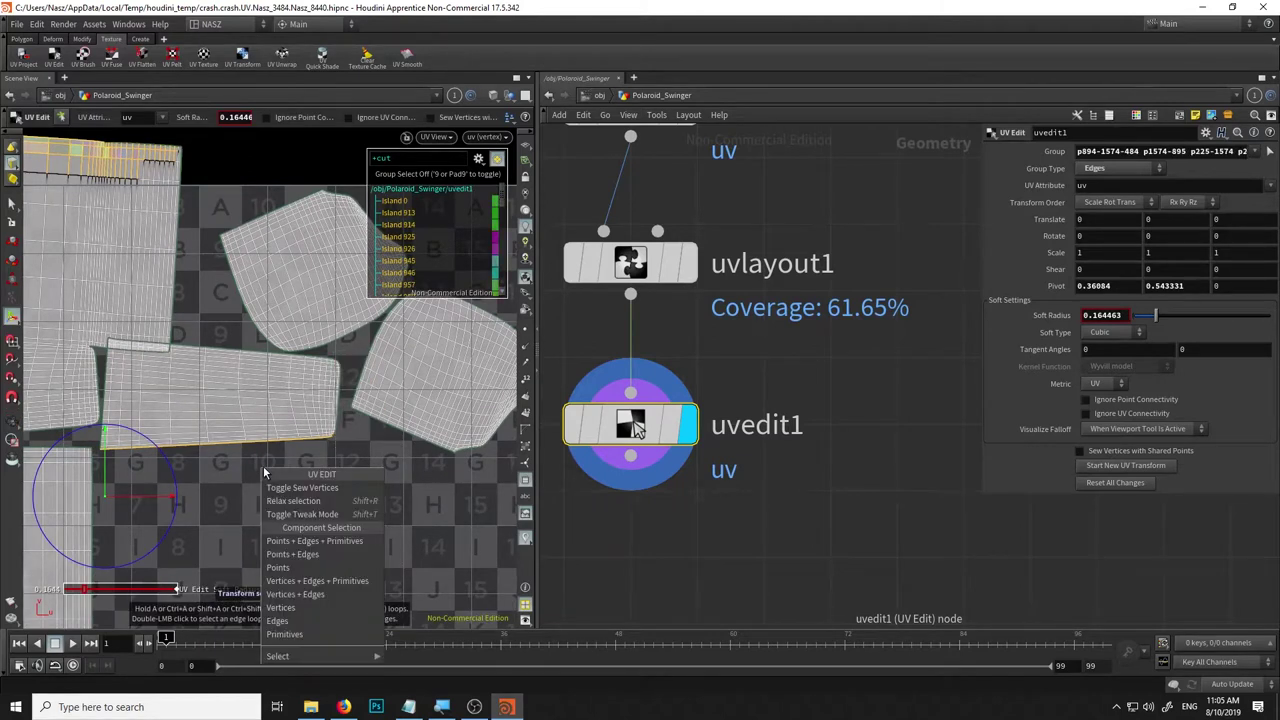
click(300, 487)
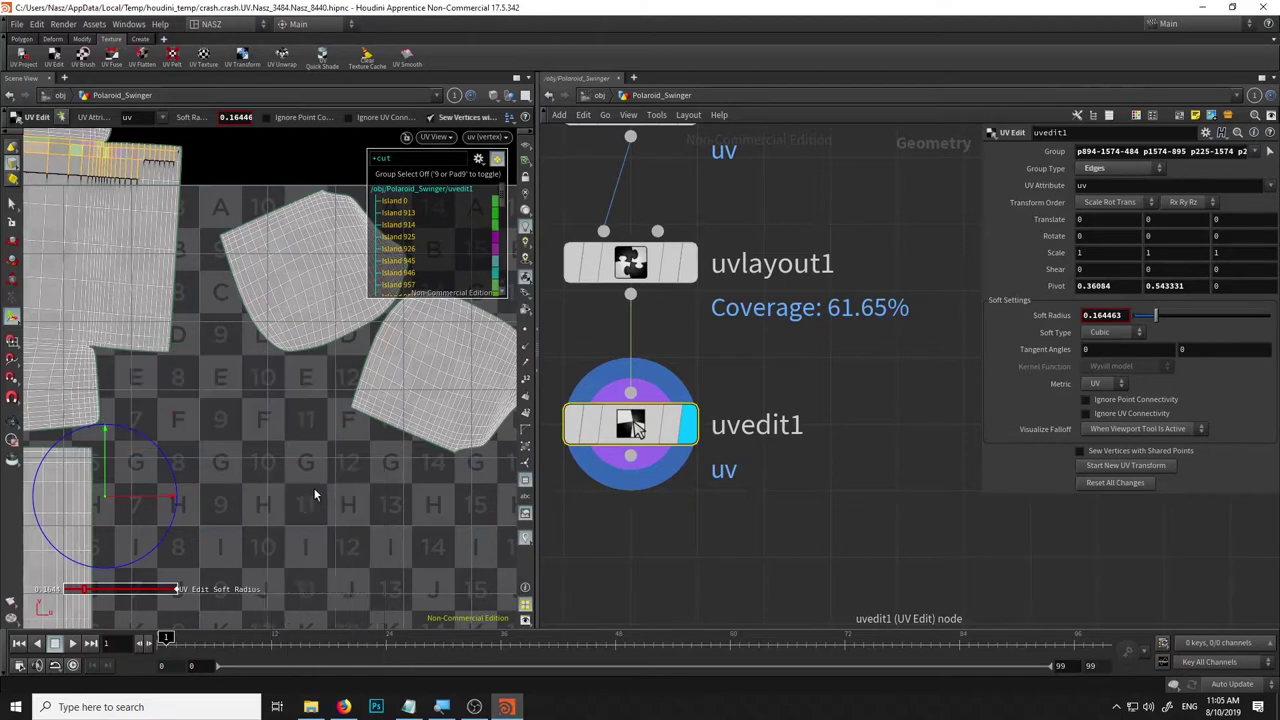
scroll(288, 371, down, 3)
middle_drag(205, 374, 340, 456)
Double-click to select the vertical border edge loop on the upper-left island's right side.
key(Return)
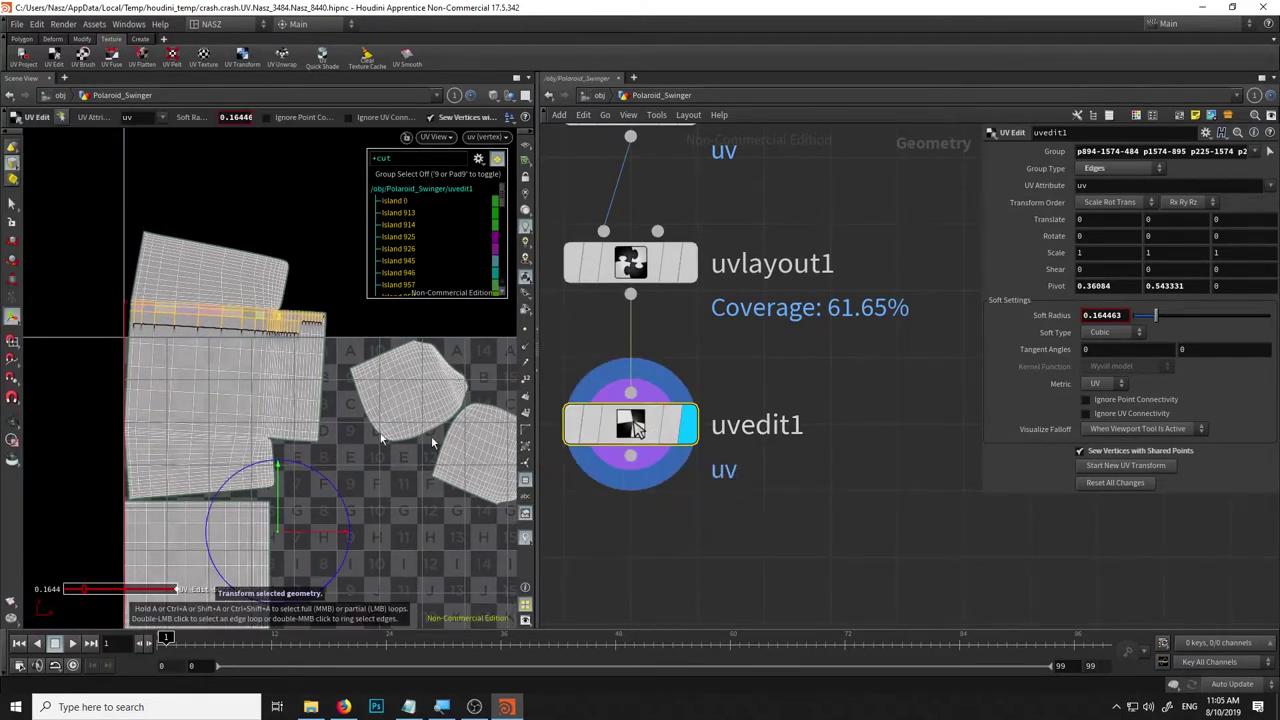
key(Escape)
middle_drag(354, 486, 349, 457)
key(Return)
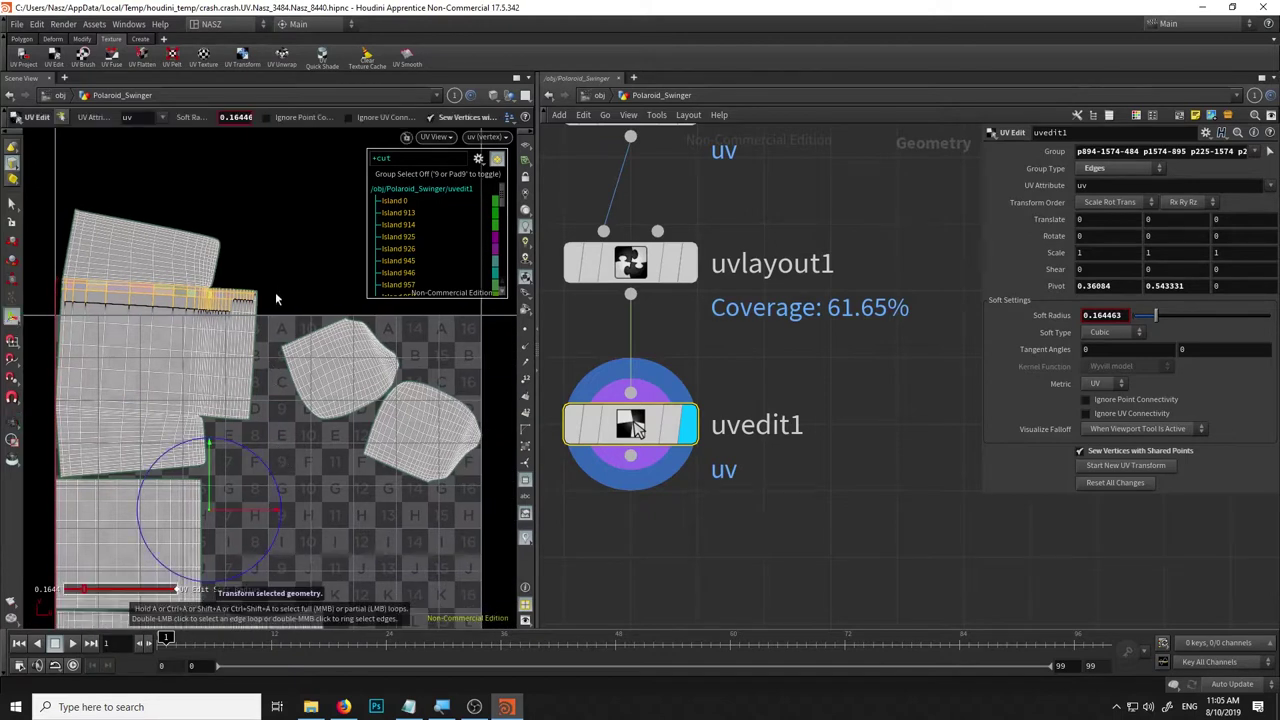
double_click(248, 360)
key(Escape)
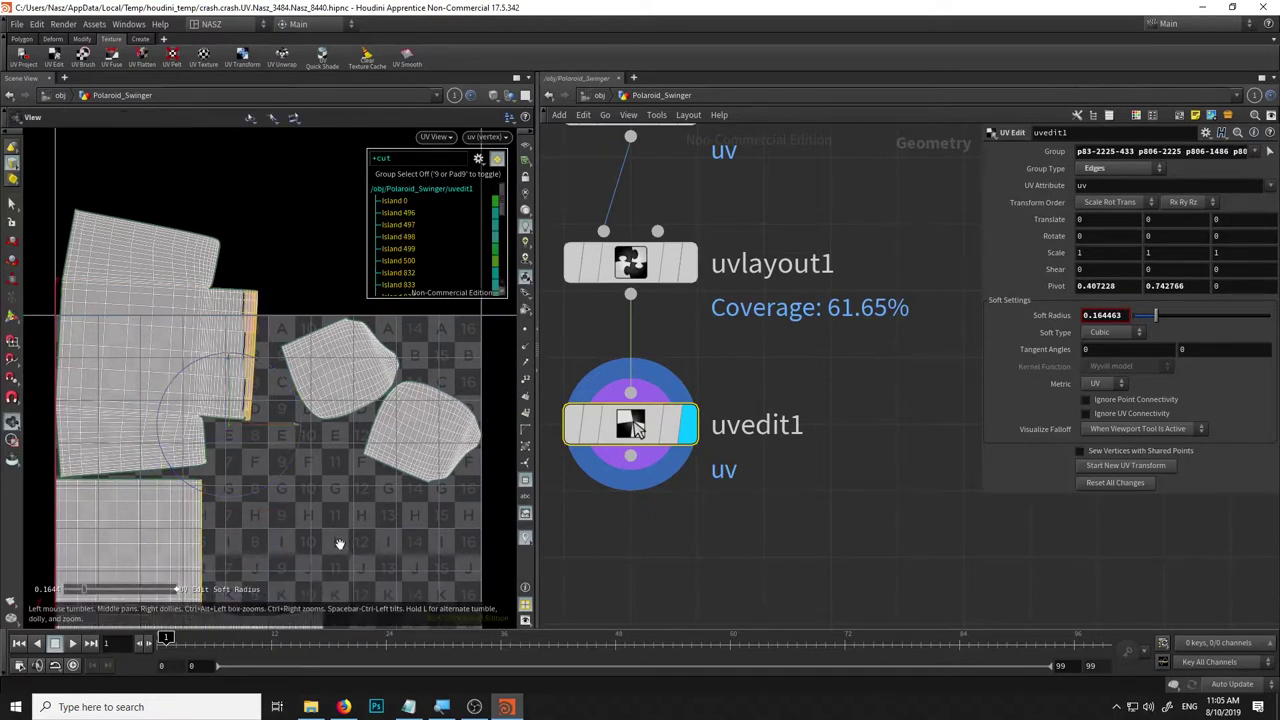
middle_drag(339, 543, 400, 399)
key(Return)
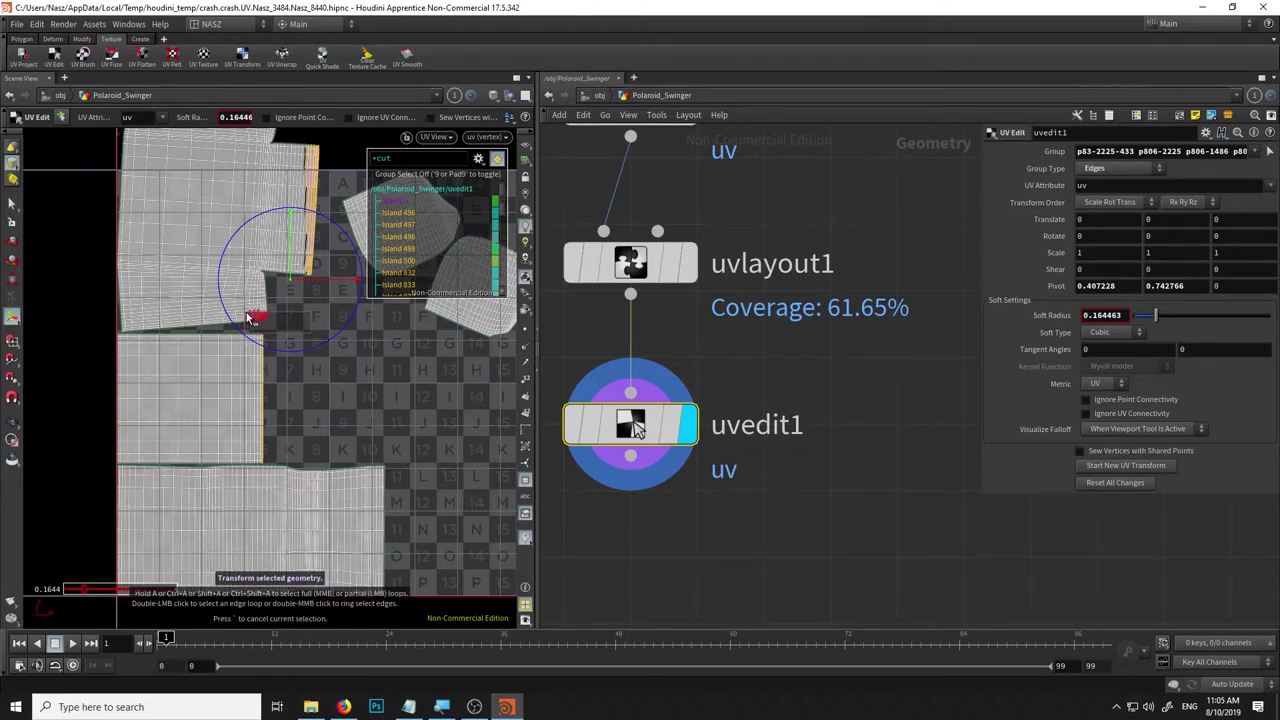
key(Escape)
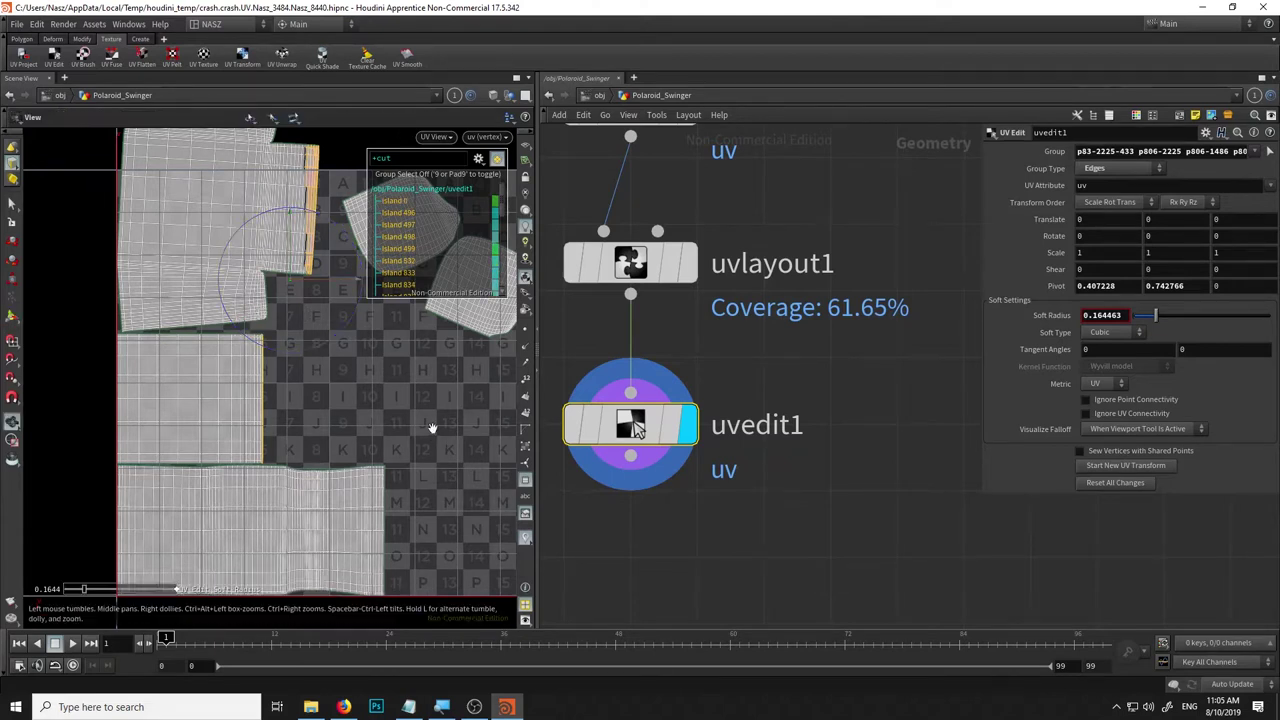
middle_drag(432, 428, 311, 561)
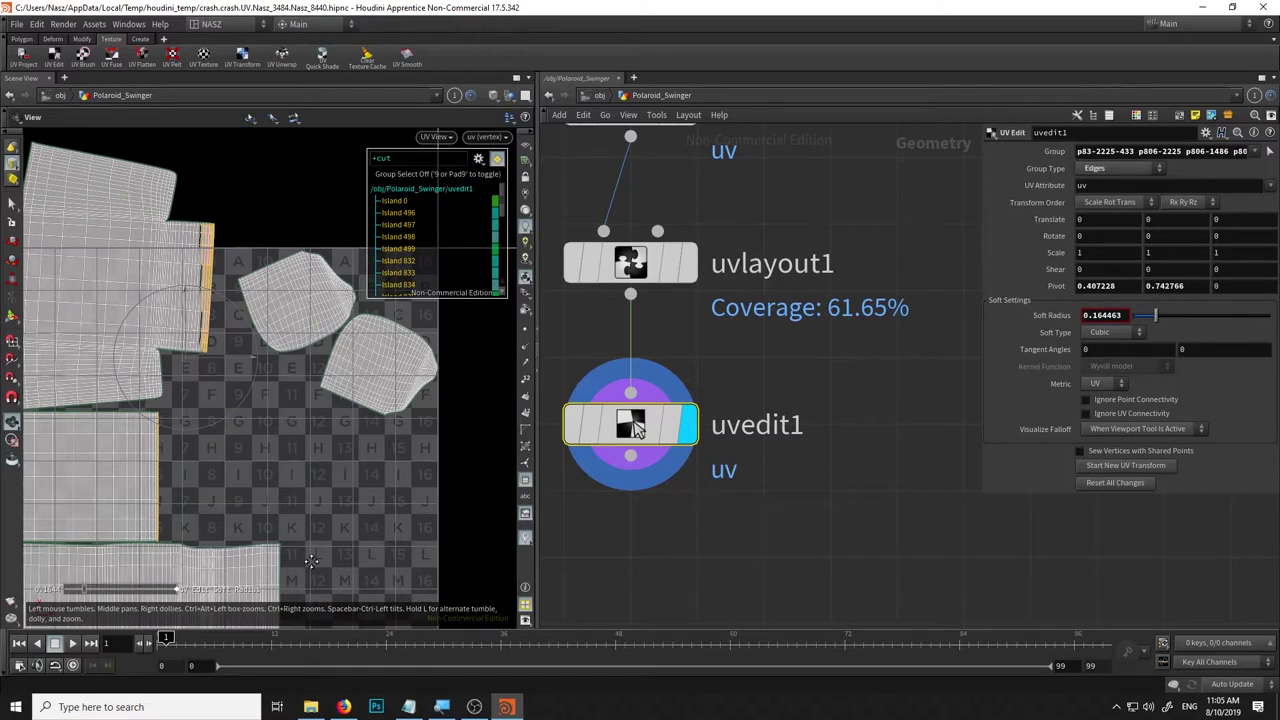
middle_drag(311, 561, 404, 558)
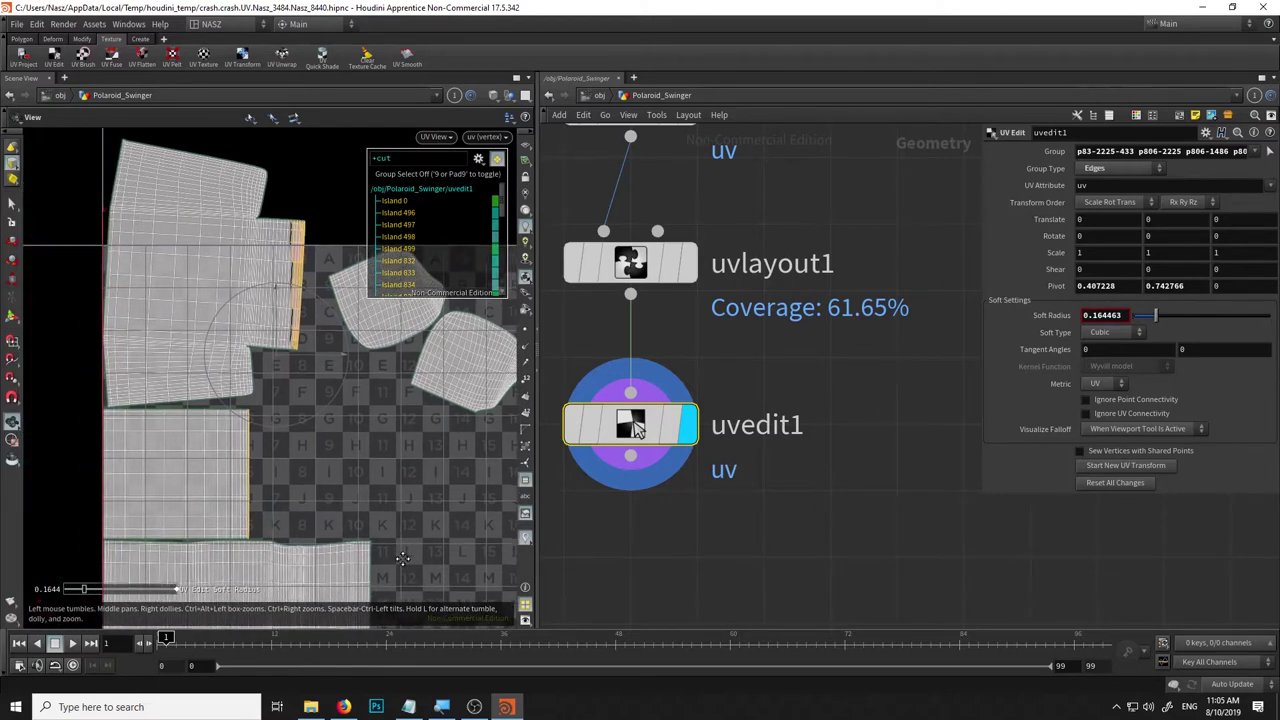
key(Return)
Sew the picked right-border edges with Toggle Sew Vertices and inspect the joined seam.
right_click(337, 476)
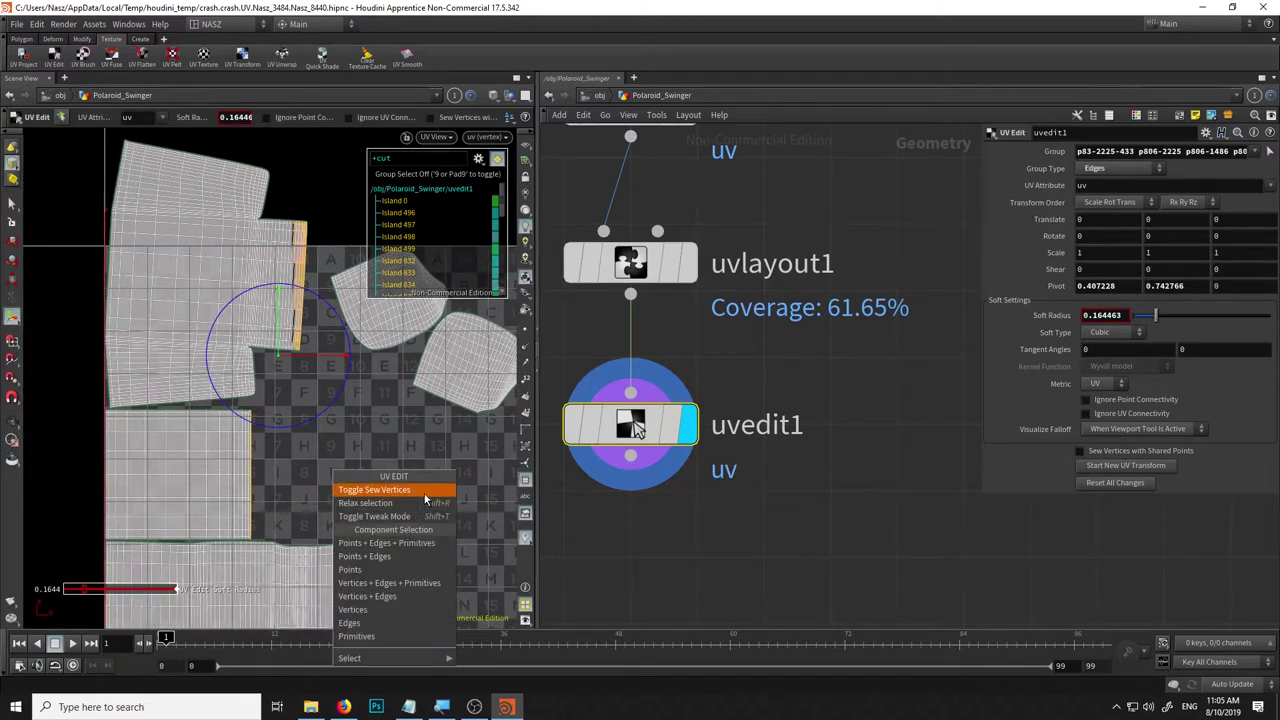
click(424, 493)
middle_drag(310, 437, 370, 479)
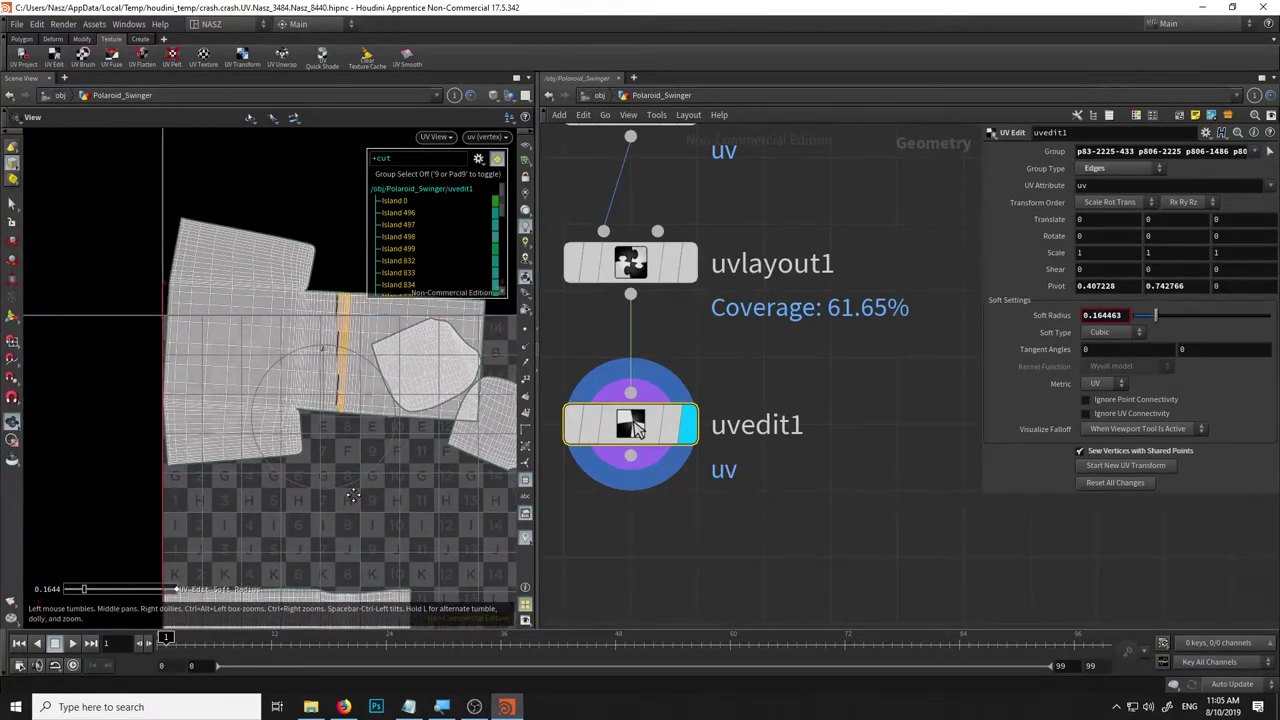
middle_drag(370, 479, 327, 444)
key(Return)
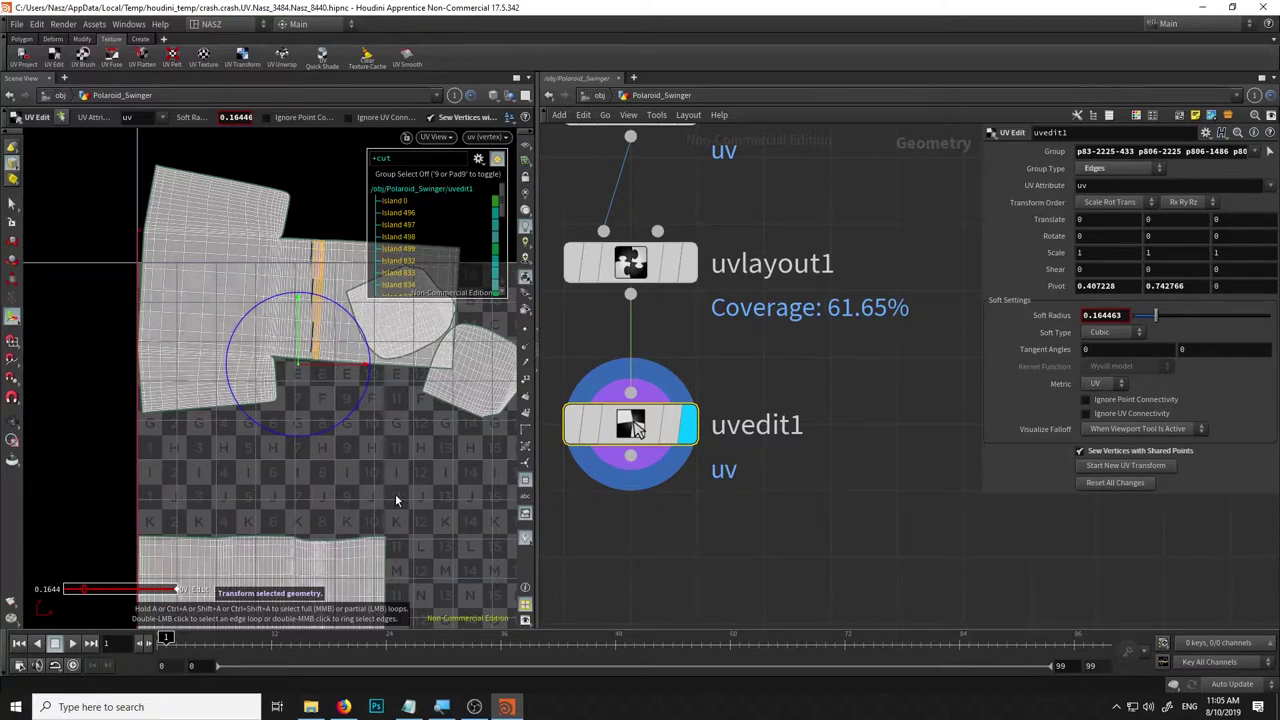
key(Escape)
mouse_move(390, 493)
middle_down()
mouse_move(240, 518)
mouse_move(357, 543)
middle_up()
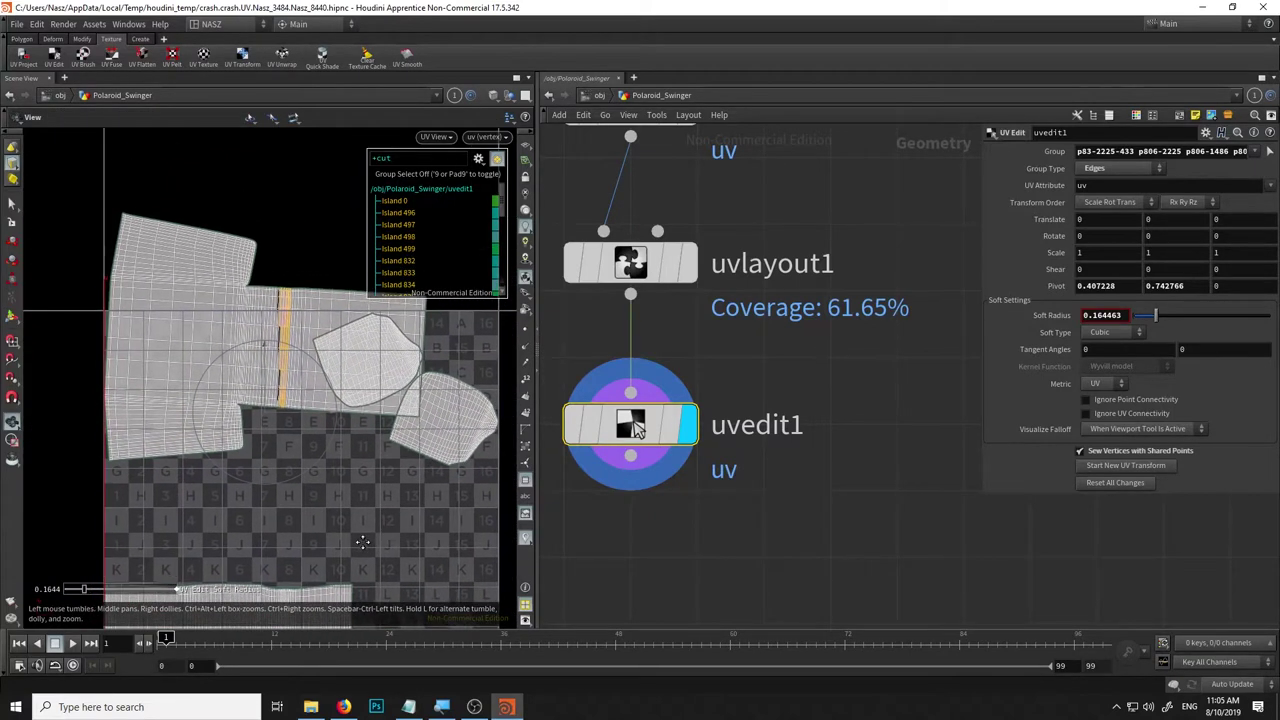
mouse_move(360, 463)
middle_down()
mouse_move(338, 483)
mouse_move(180, 484)
middle_up()
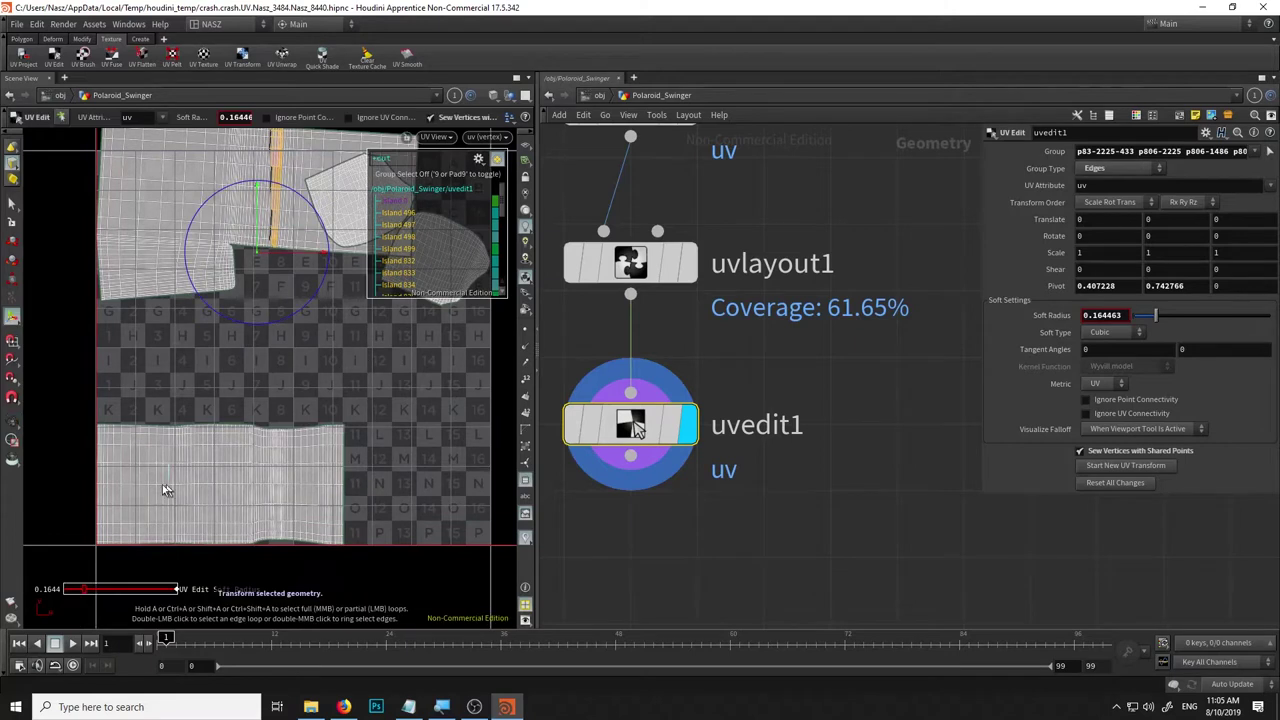
key(Return)
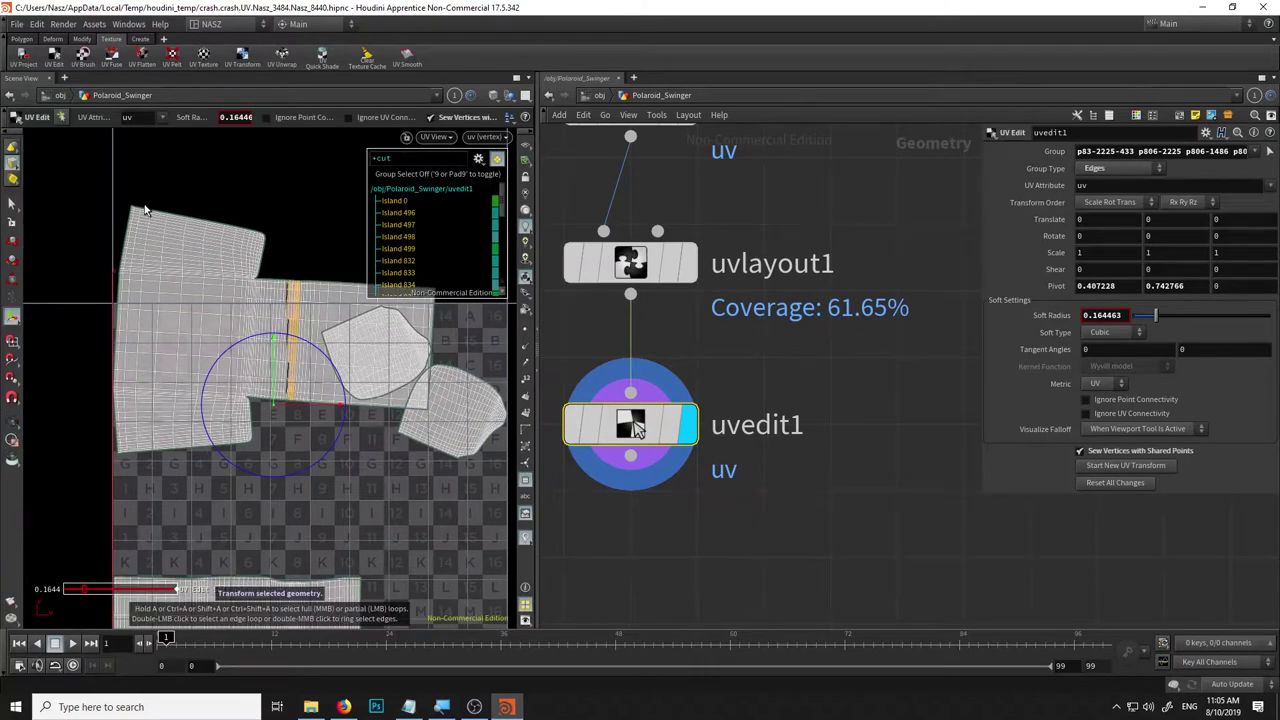
Test-select edges along the lower island's top and bottom borders, undoing the last selection.
click(143, 211)
key(Escape)
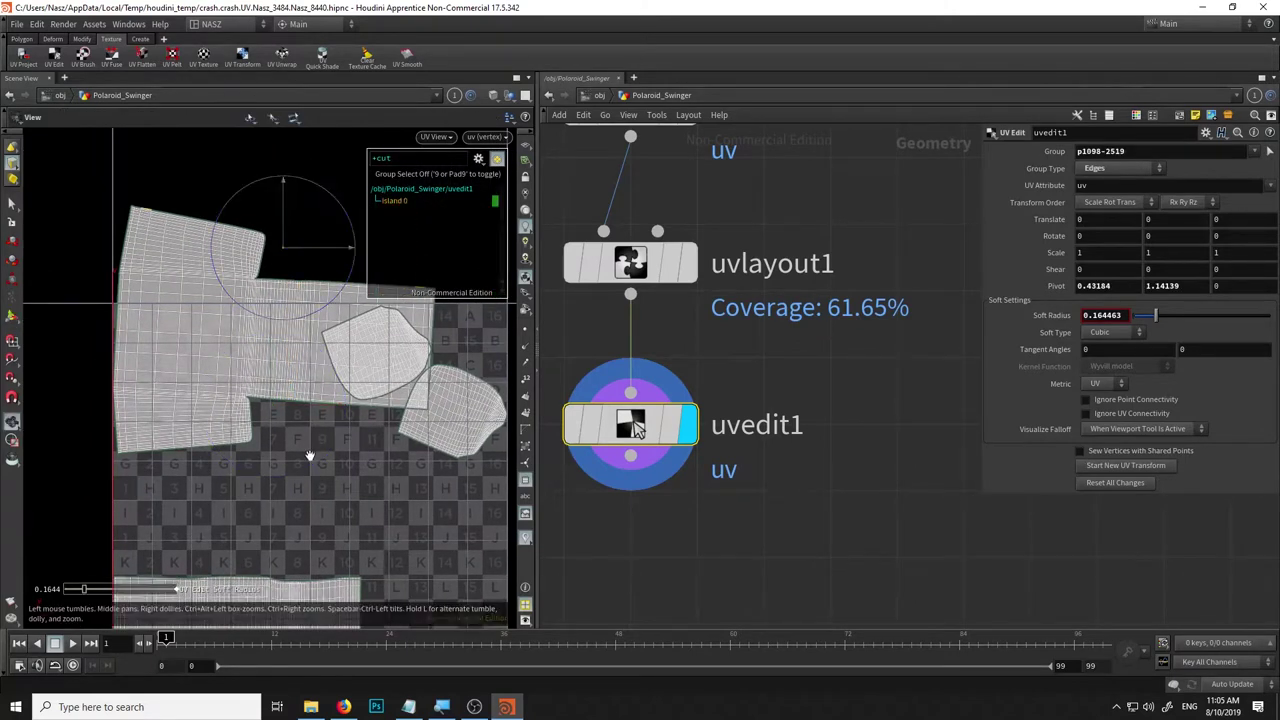
scroll(300, 357, up, 4)
scroll(240, 479, down, 4)
key(Return)
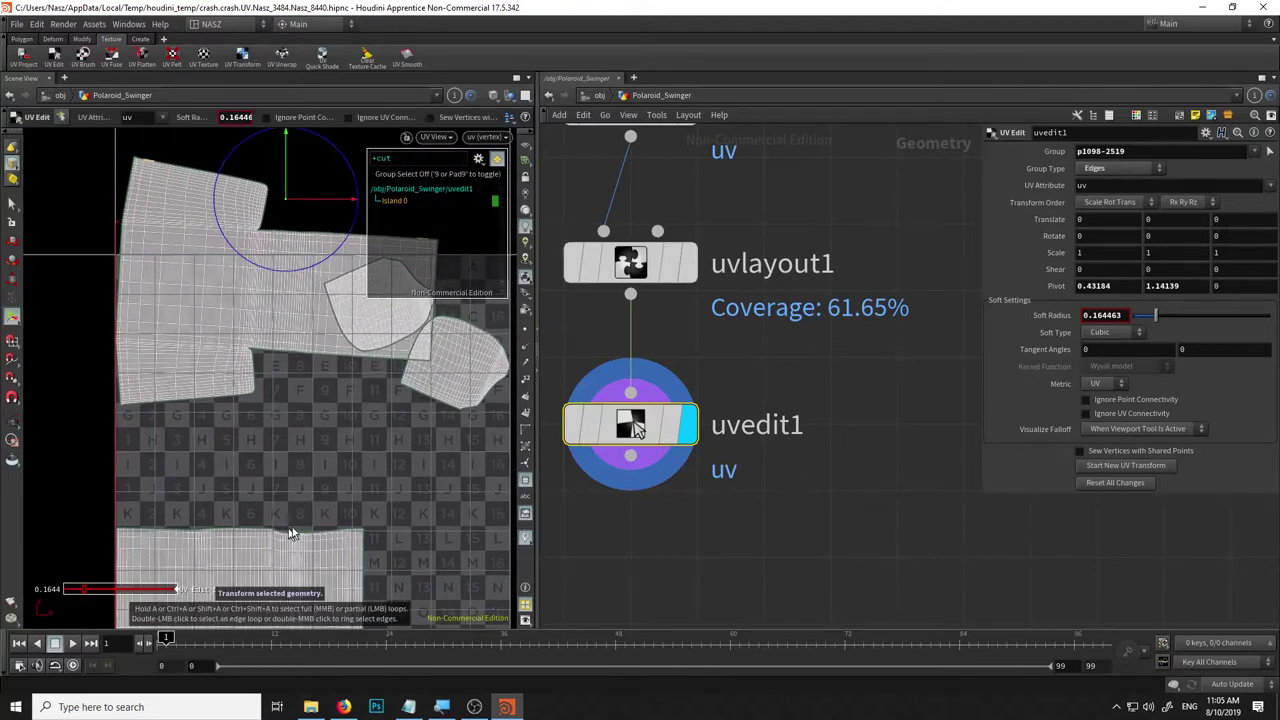
middle_drag(340, 499, 324, 485)
drag(274, 569, 130, 536)
key(Escape)
mouse_move(278, 372)
middle_down()
mouse_move(226, 404)
mouse_move(177, 380)
middle_up()
key(Return)
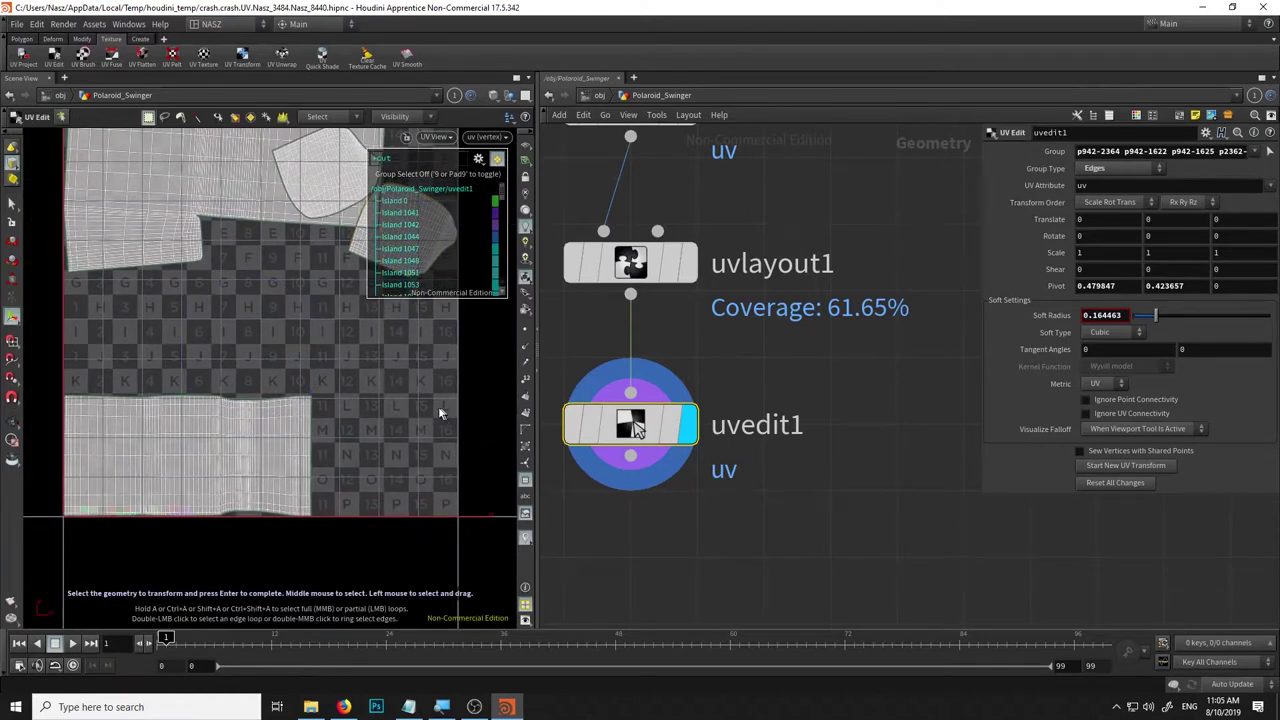
drag(75, 380, 131, 416)
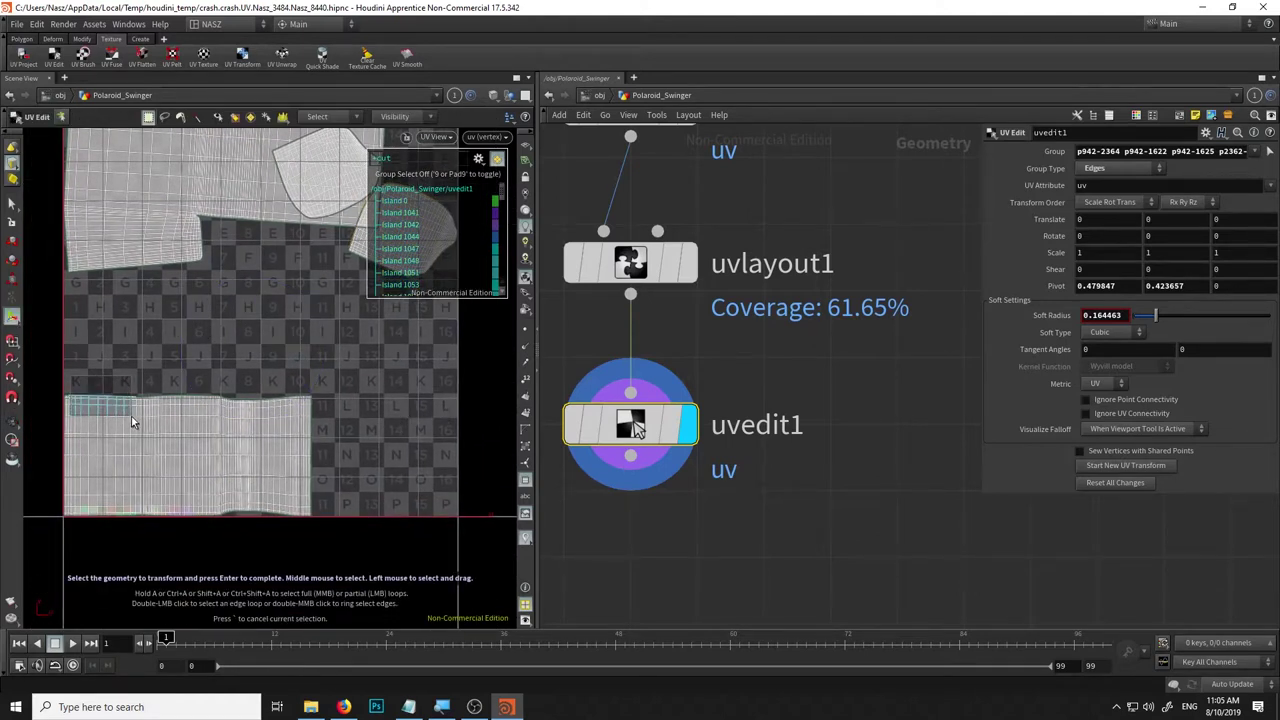
drag(302, 376, 238, 415)
key(ctrl+z)
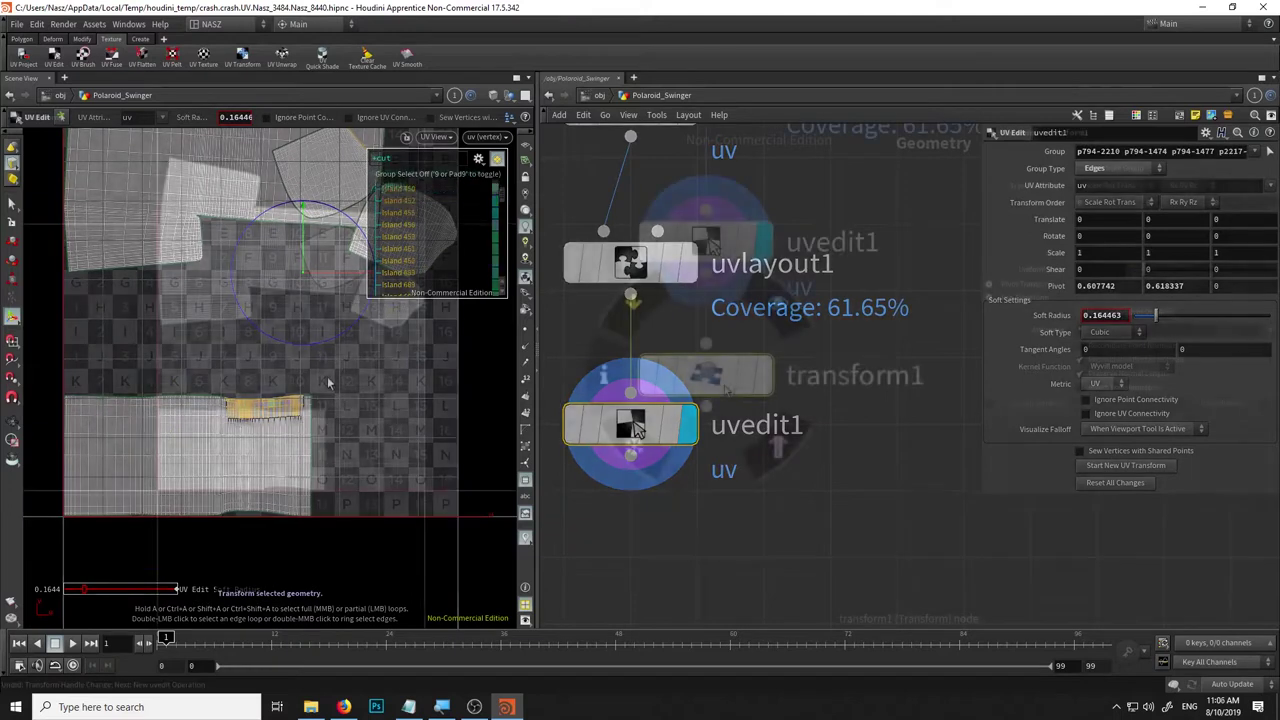
Add a UV Transform node via the 'uvtr' search below uvedit1 and display it.
key(Tab)
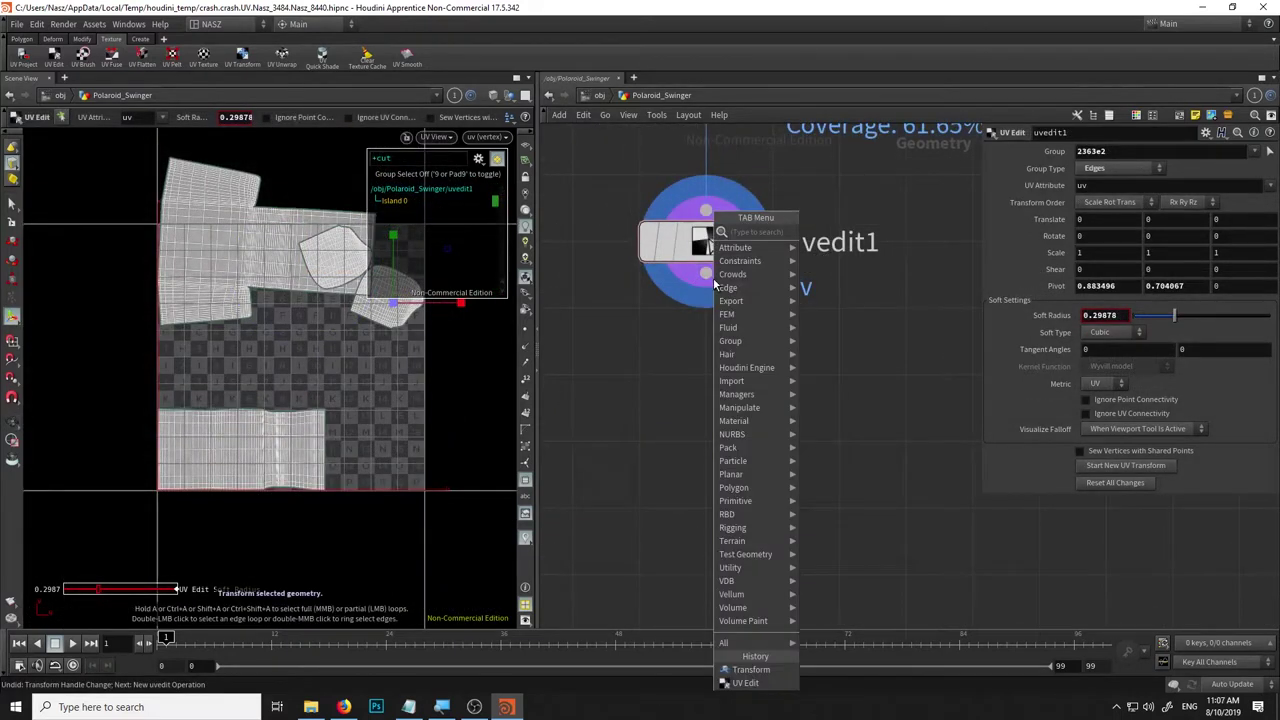
text(uvtr)
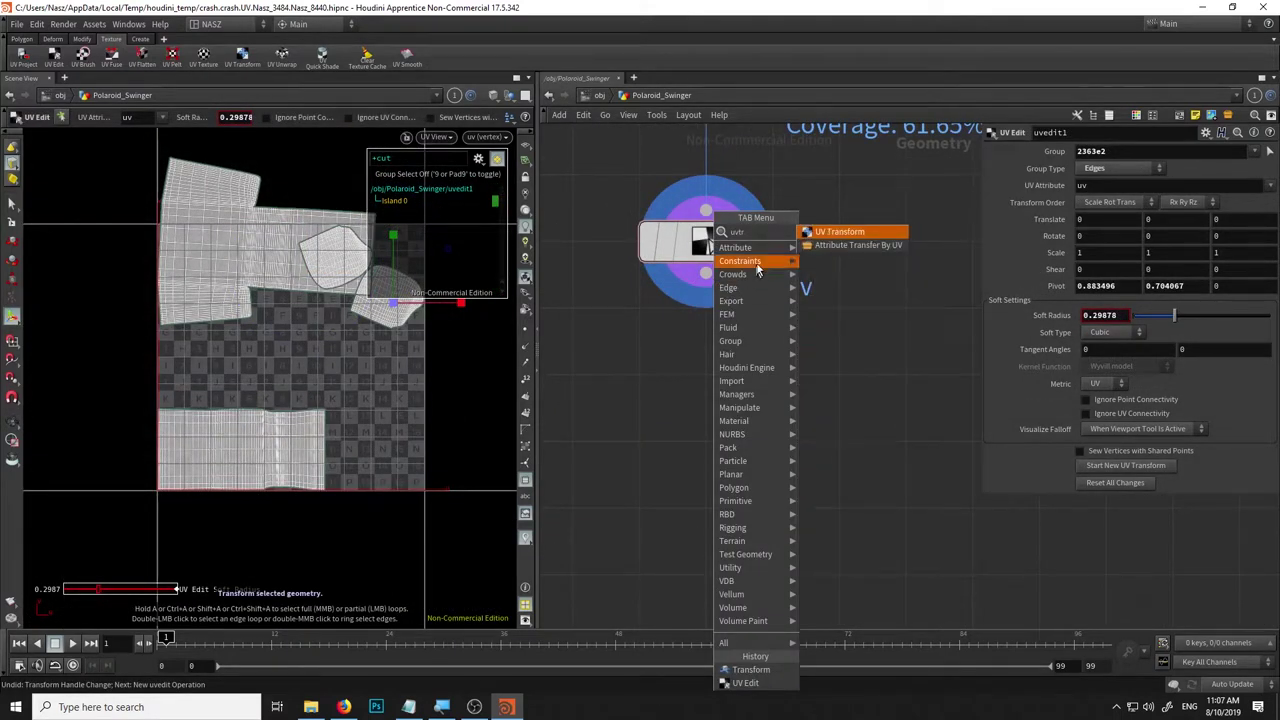
key(Return)
click(724, 440)
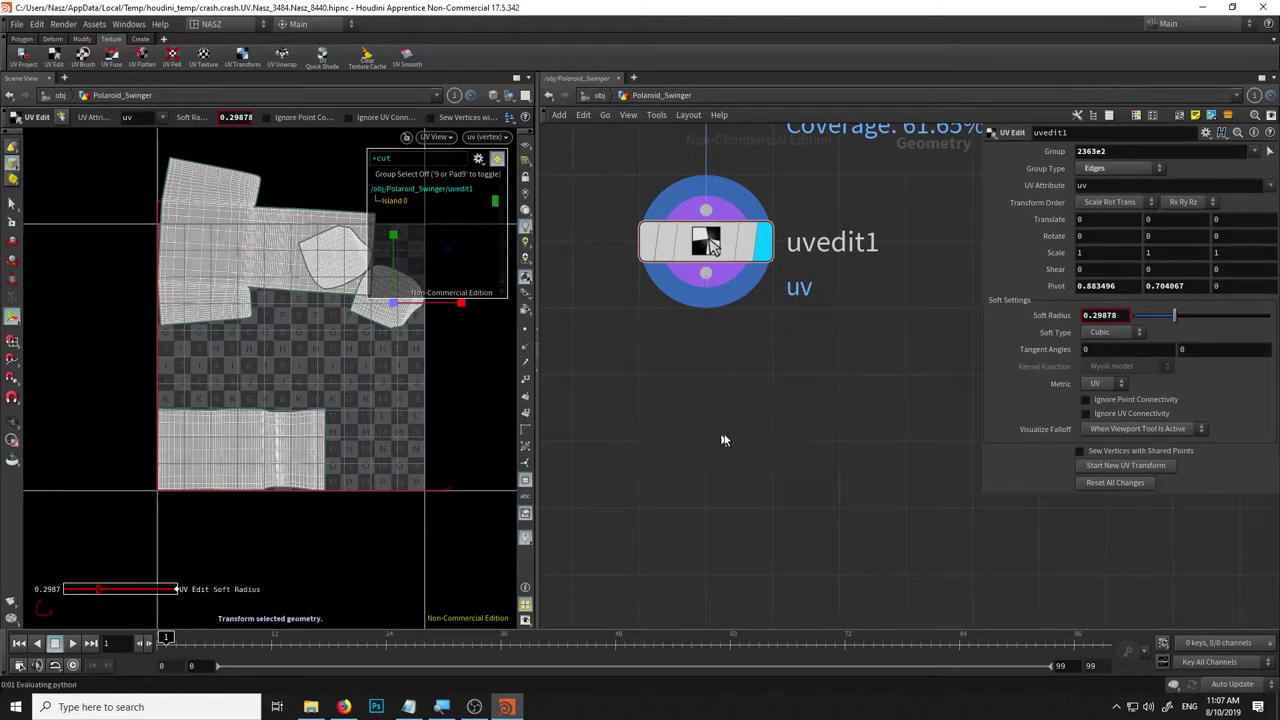
click(763, 455)
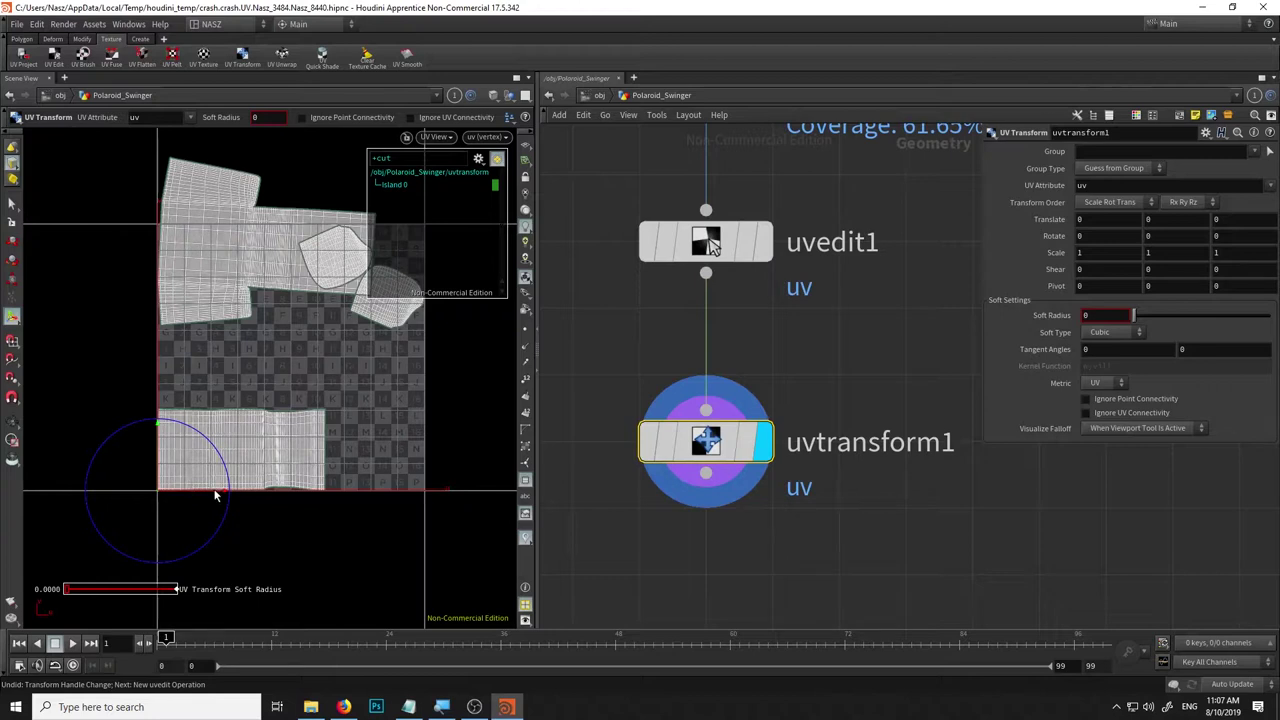
key(ctrl+z)
key(ctrl+shift+z)
Trial-move the whole lower UV island, undo it, and delete the extra uvedit2 node.
right_click(210, 310)
mouse_move(240, 338)
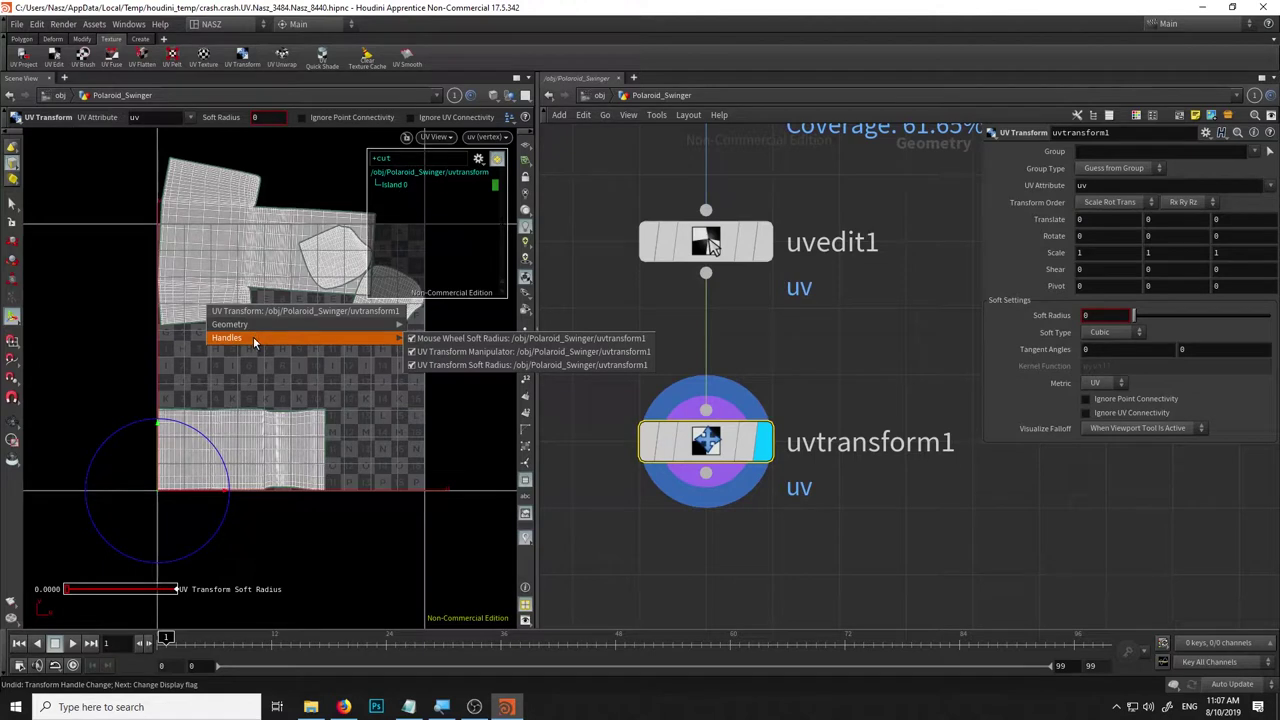
click(13, 204)
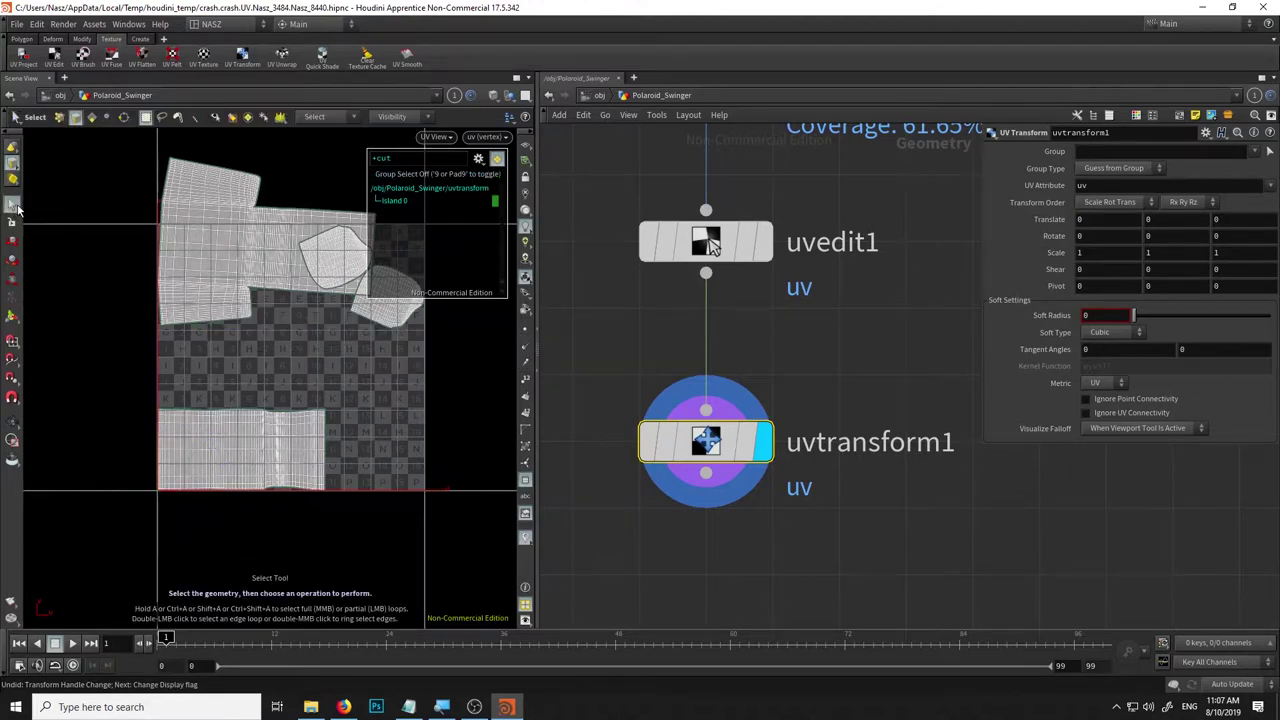
drag(355, 382, 88, 532)
click(362, 405)
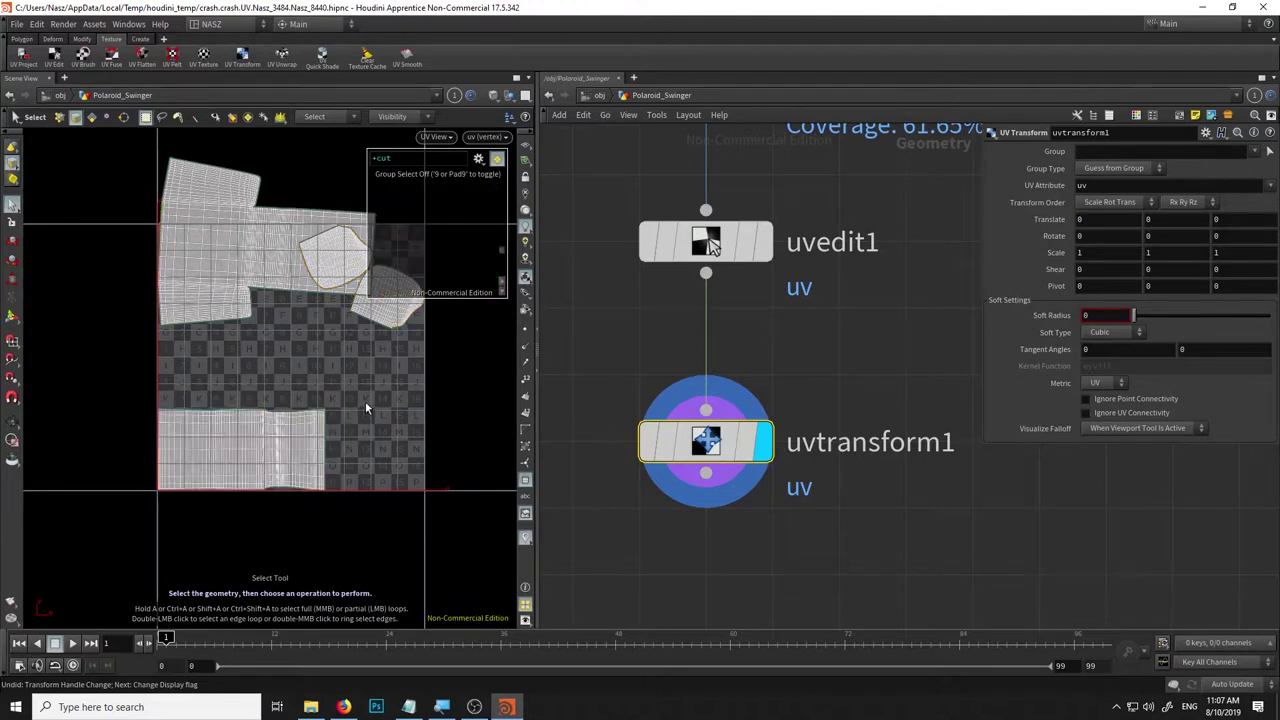
key(4)
drag(350, 397, 46, 550)
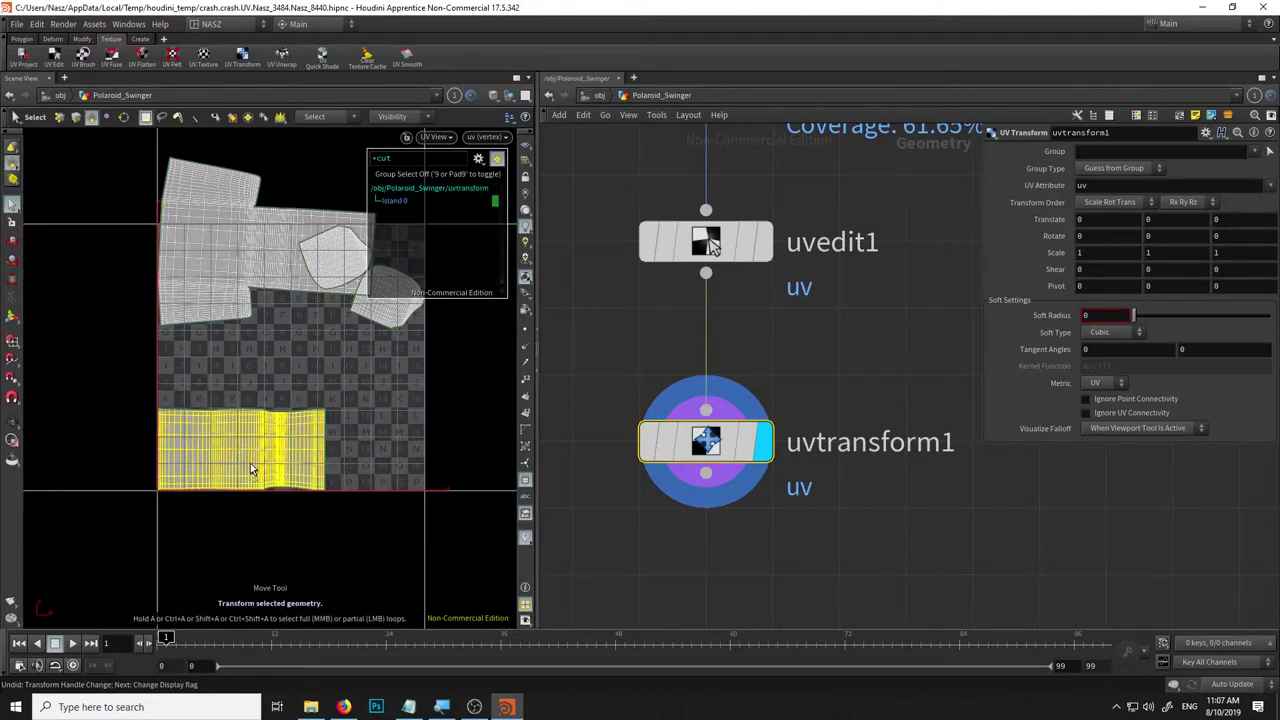
key(t)
mouse_move(239, 448)
mouse_down()
mouse_move(303, 425)
mouse_move(334, 443)
mouse_up()
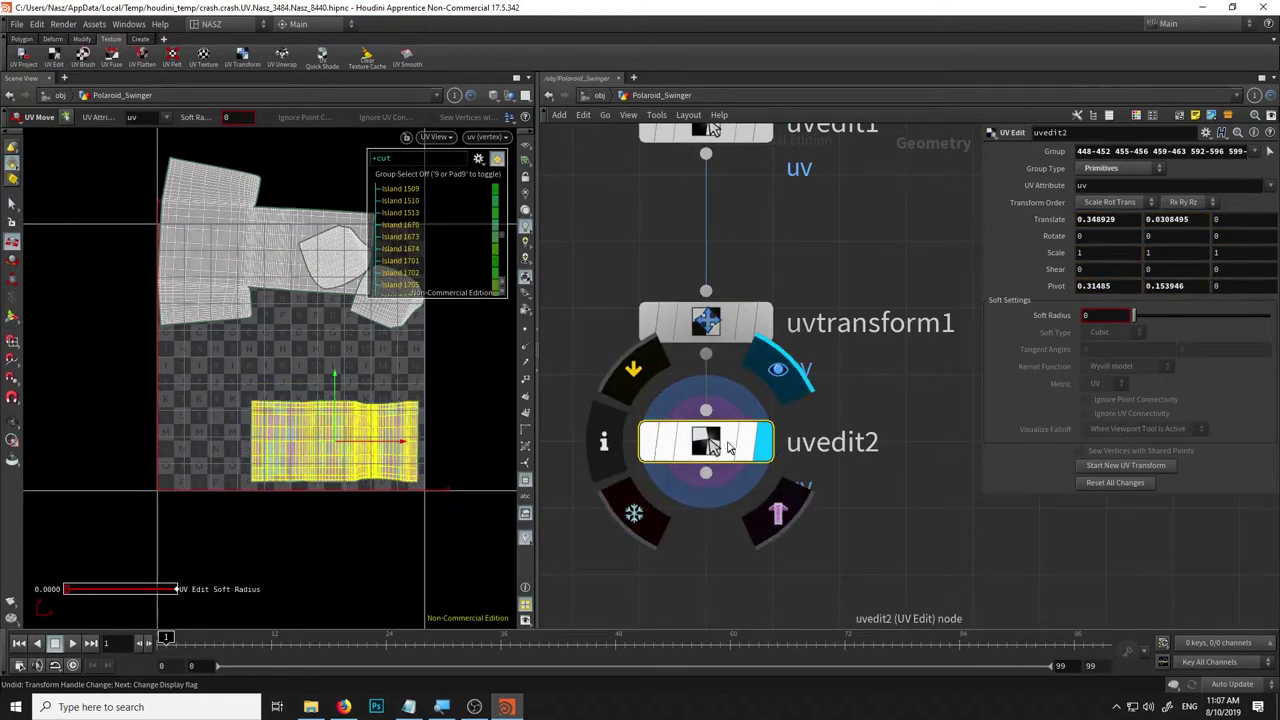
key(ctrl+z)
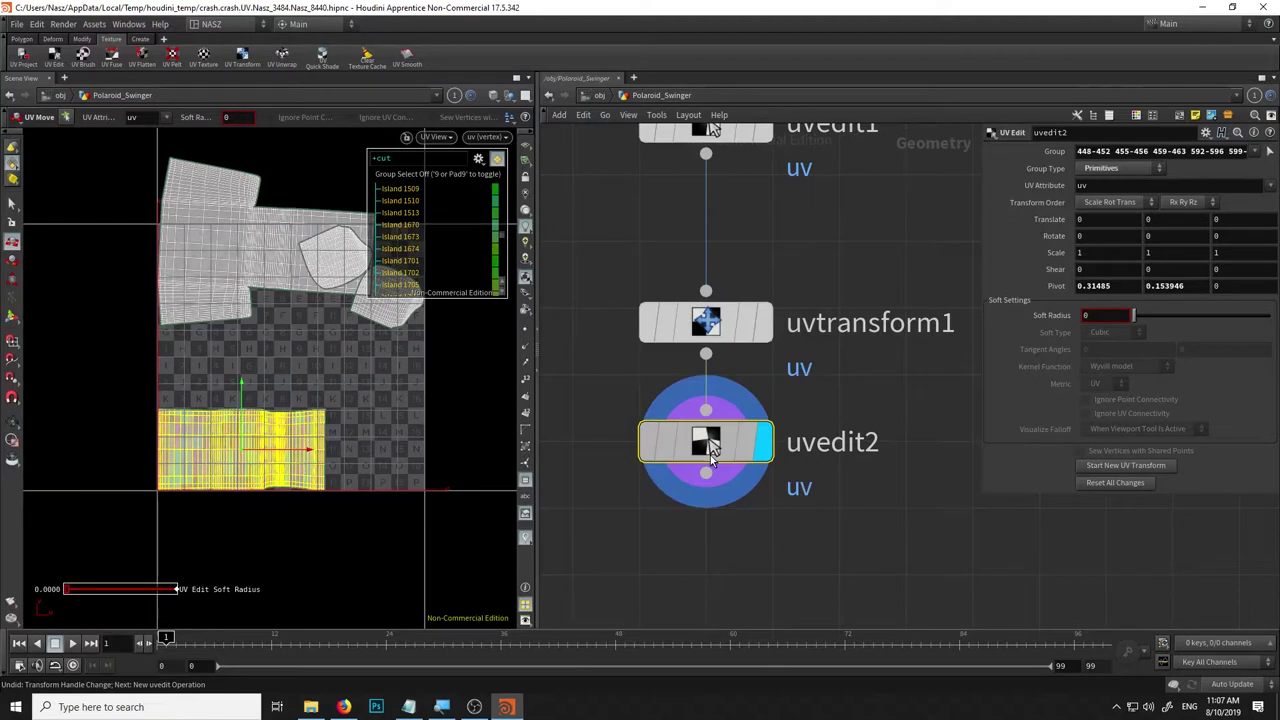
key(Delete)
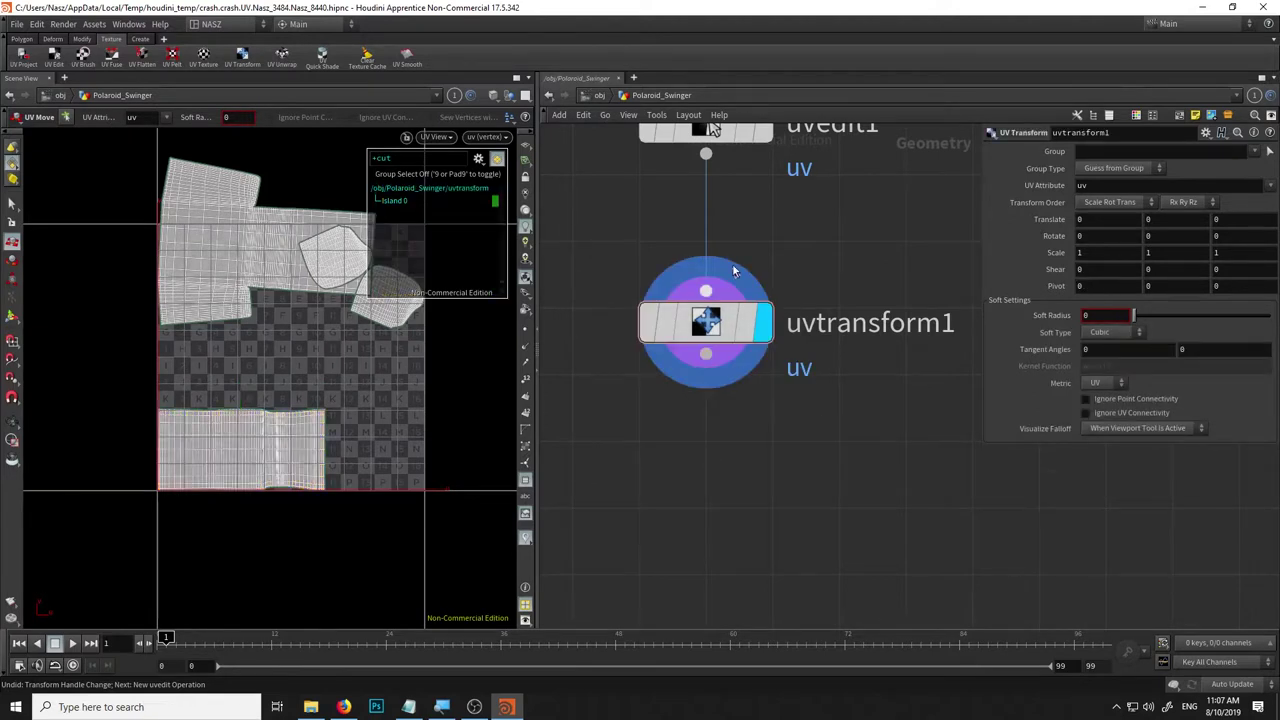
middle_drag(708, 295, 723, 473)
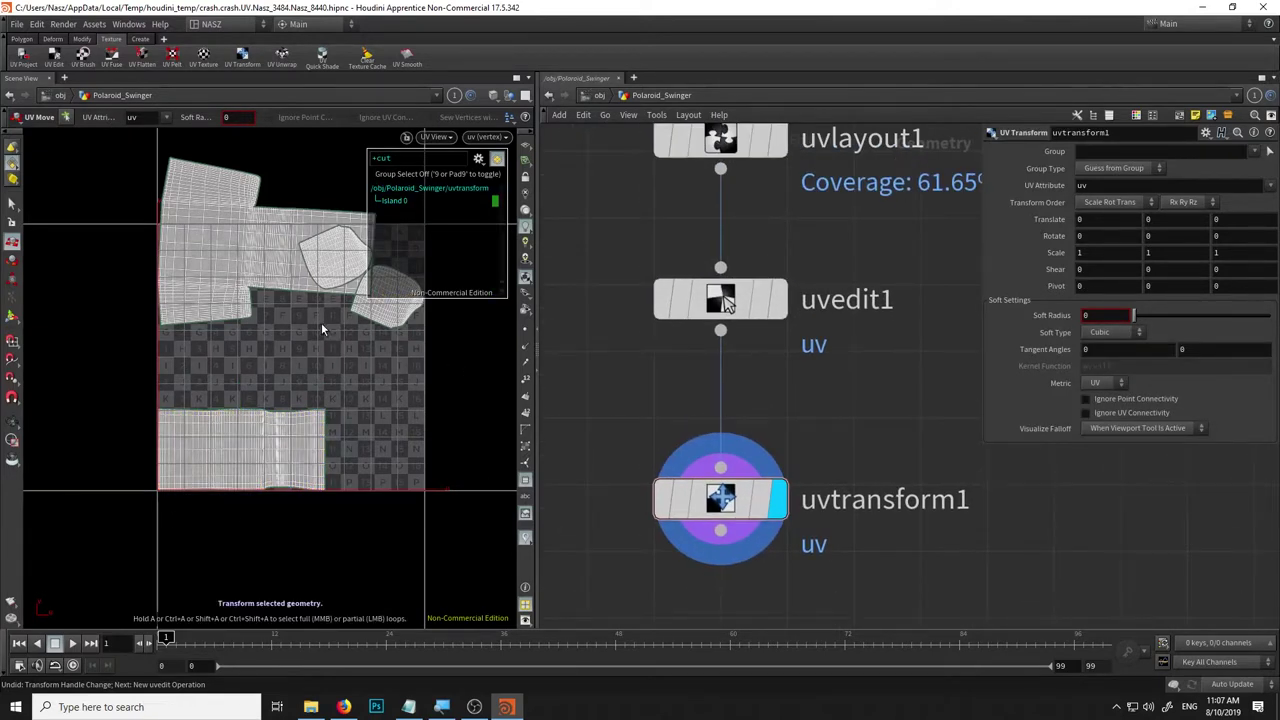
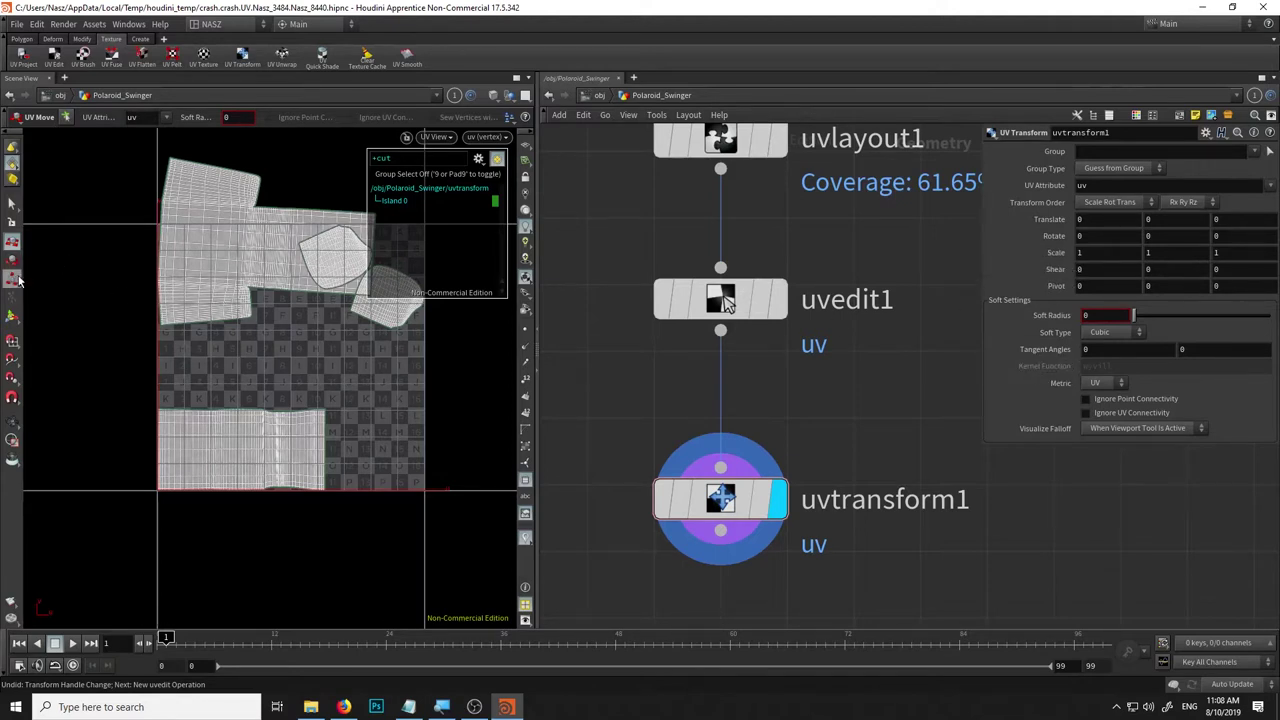
Nudge the whole UV layout by a tiny offset with the uvtransform1 handle.
click(12, 316)
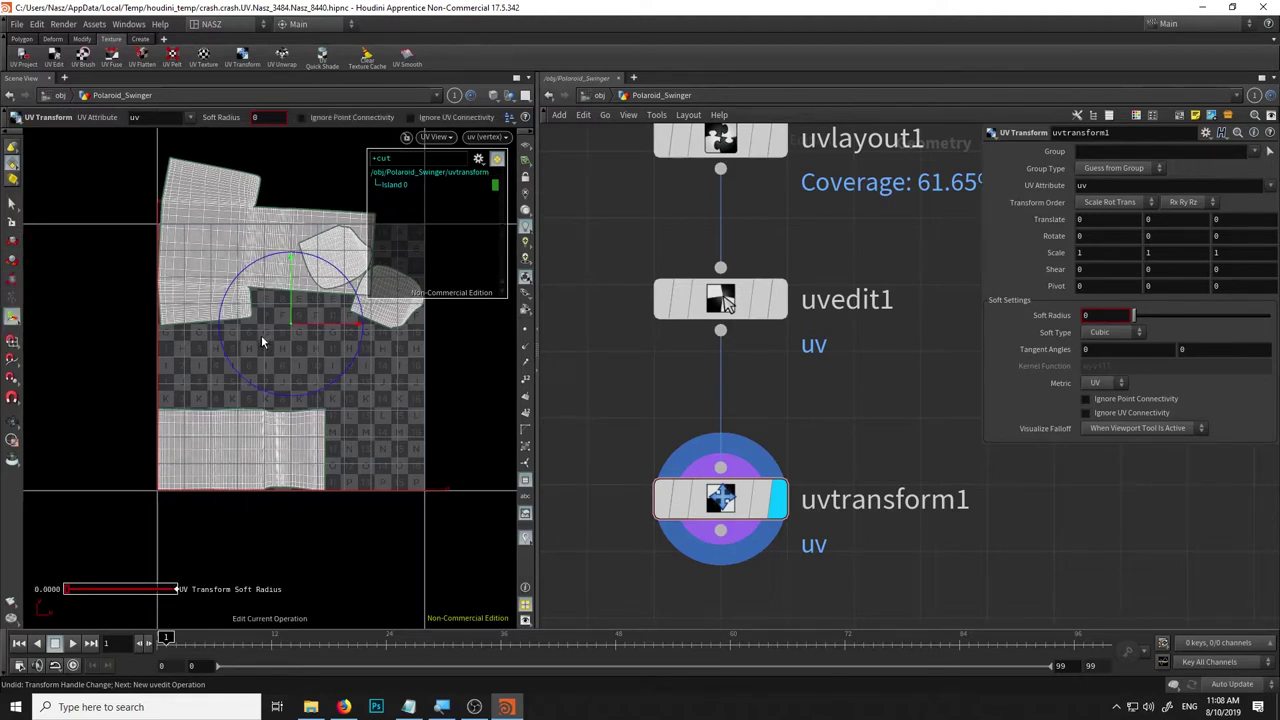
drag(287, 326, 291, 328)
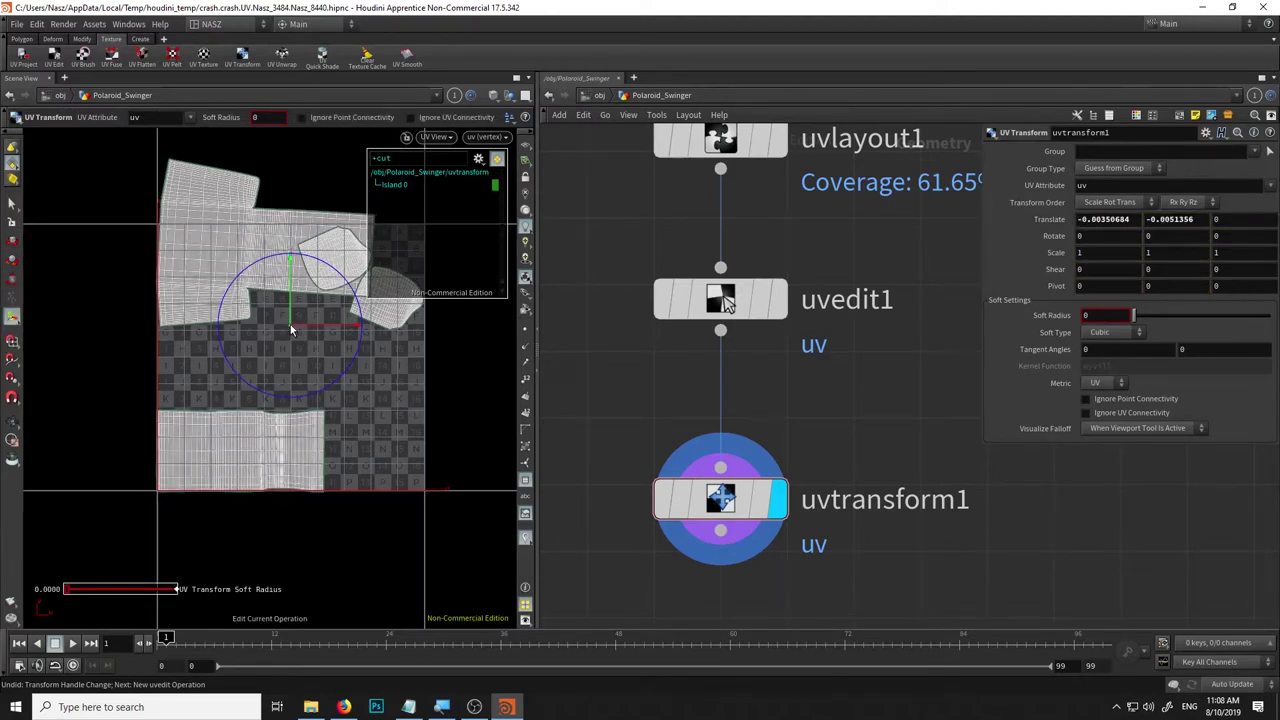
right_click(291, 327)
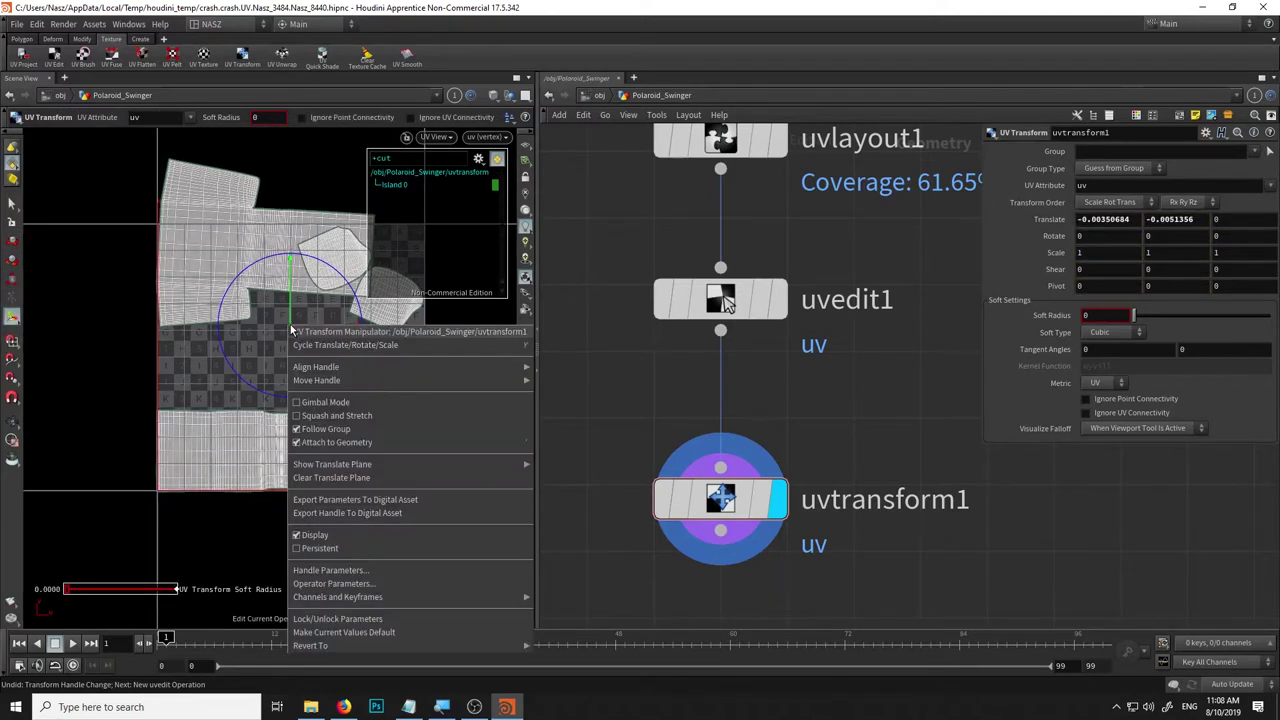
click(211, 455)
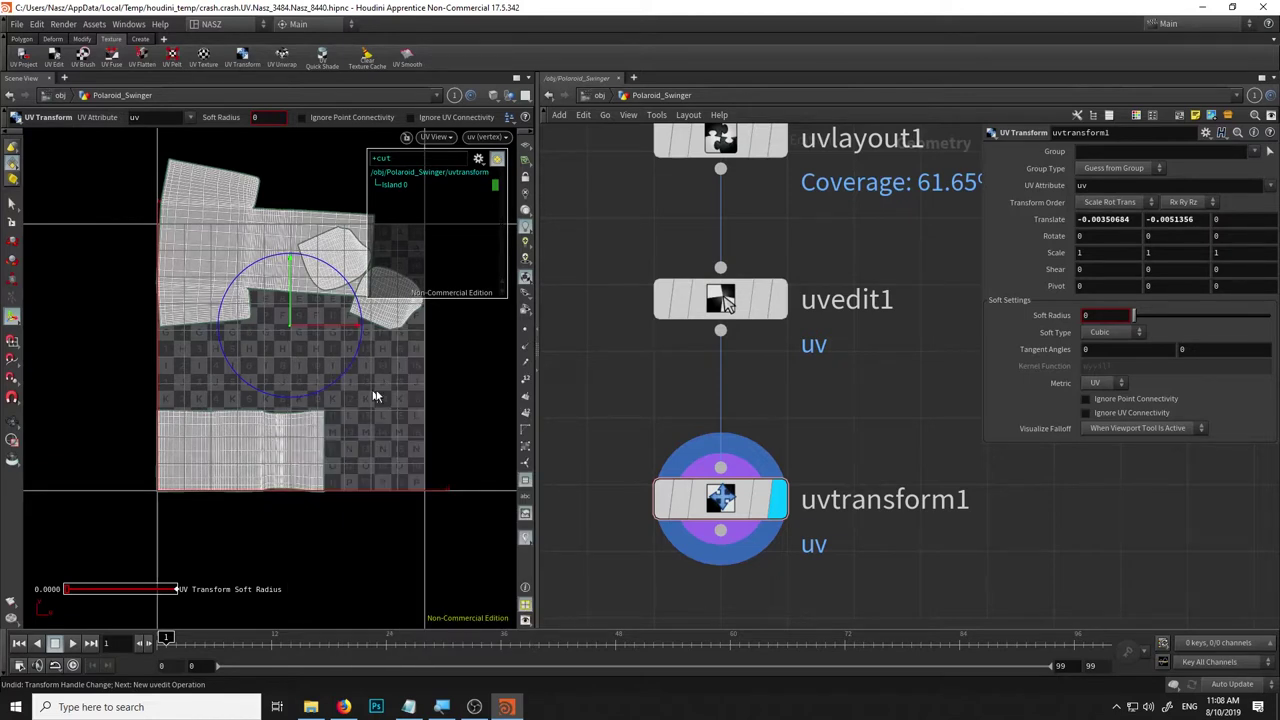
Make uvedit1 the displayed and edited node again.
right_click(240, 462)
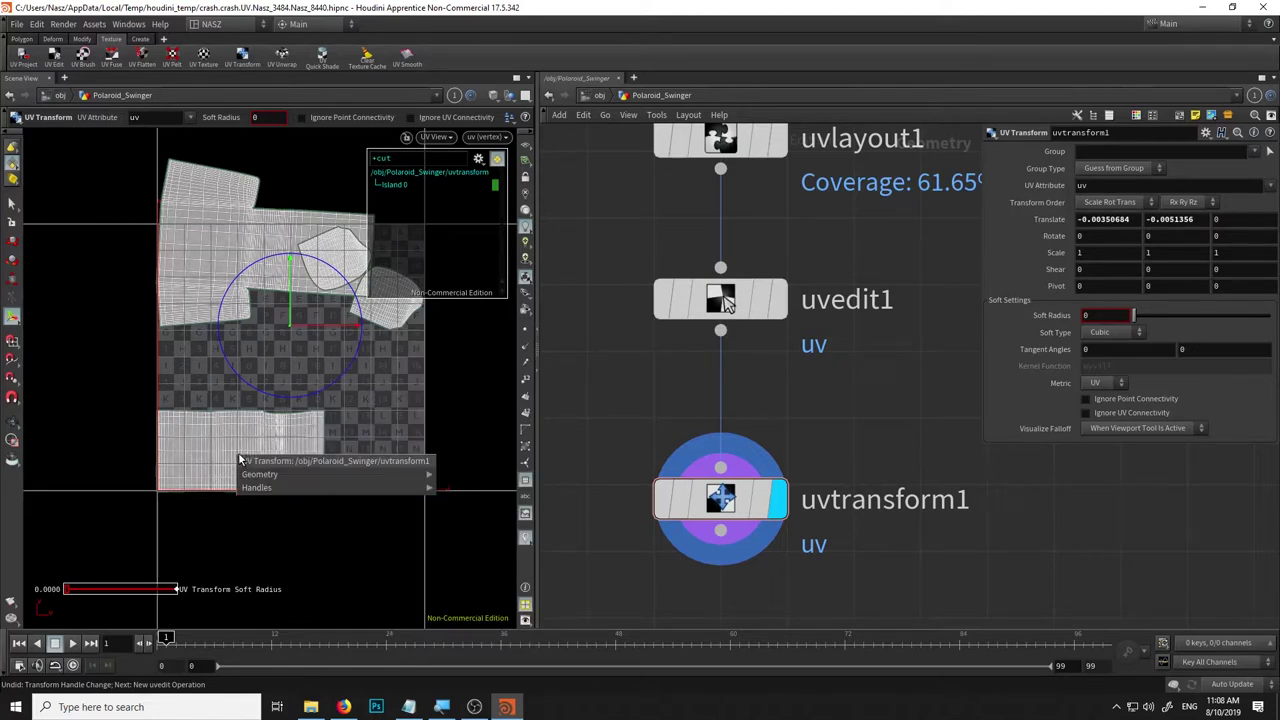
click(246, 440)
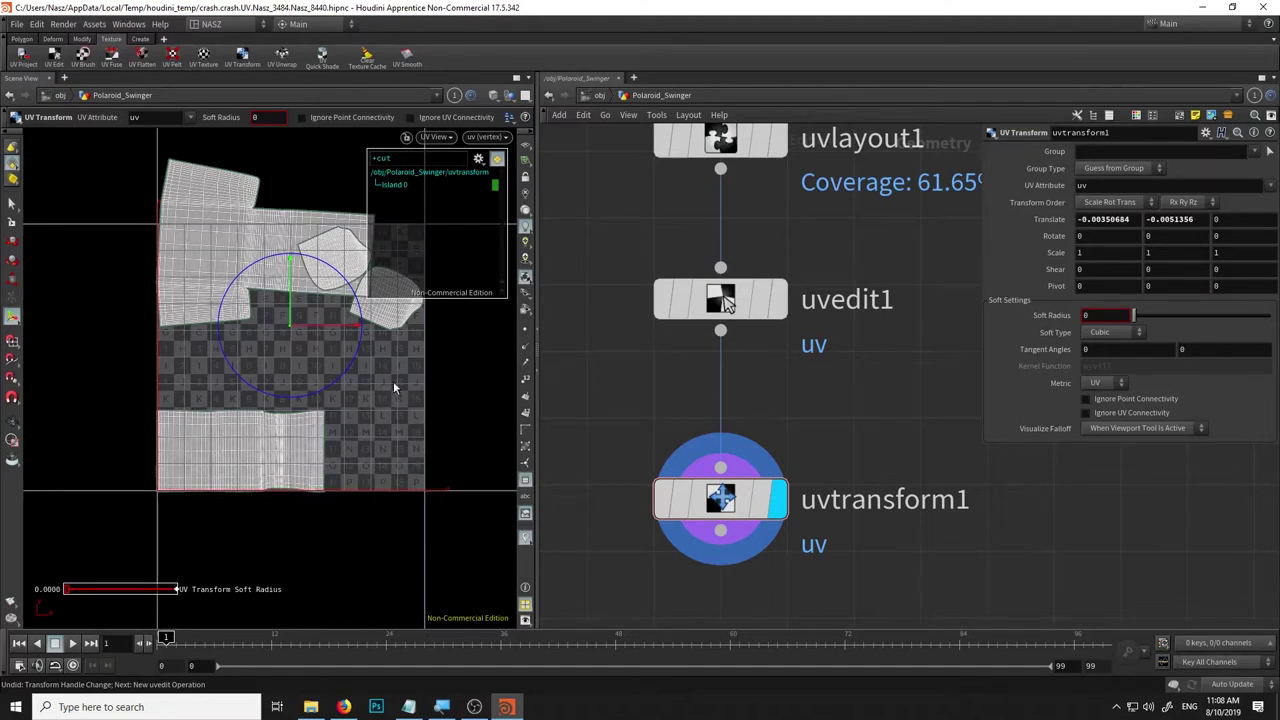
click(778, 300)
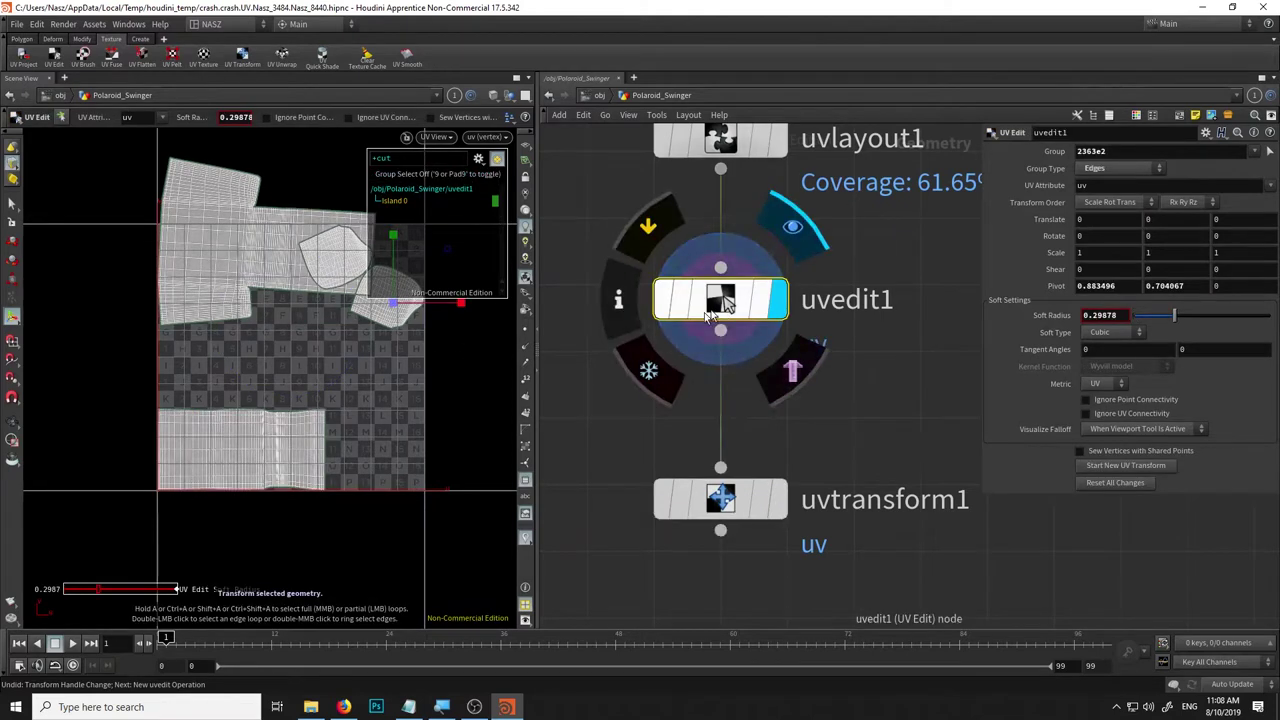
In primitive selection, select the large upper UV island and move it down.
click(12, 206)
key(4)
drag(349, 401, 51, 534)
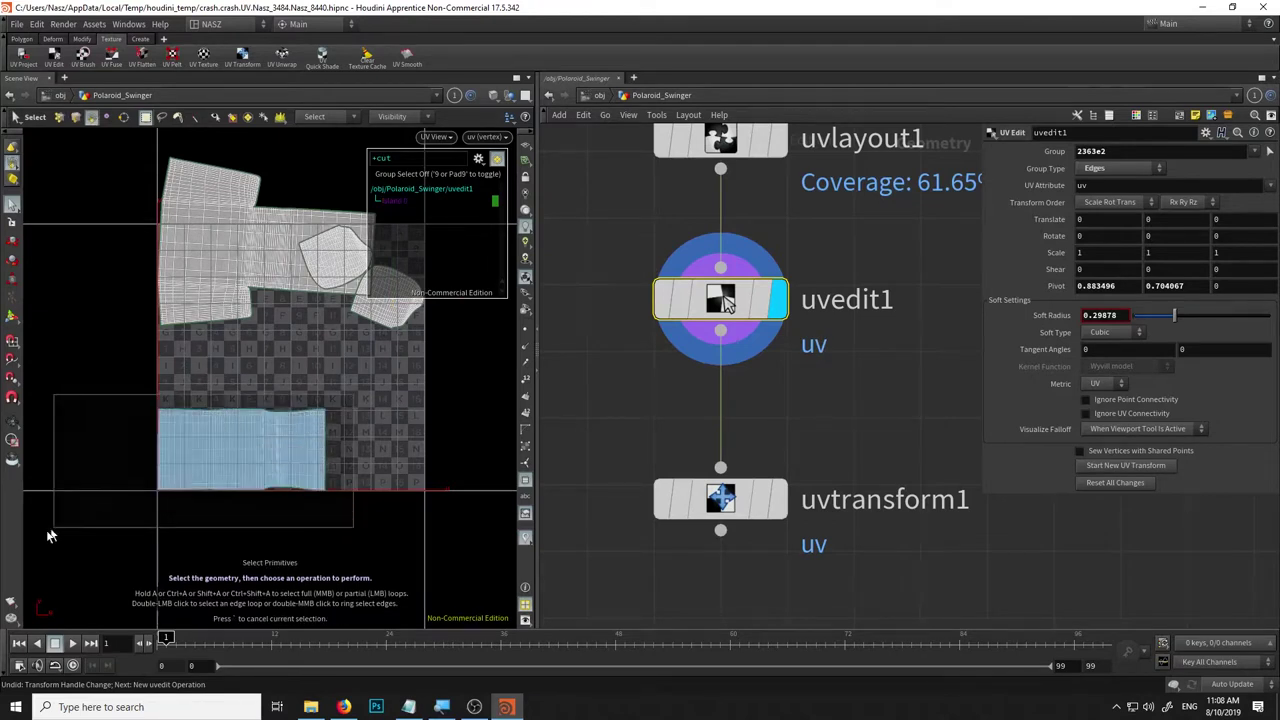
double_click(240, 262)
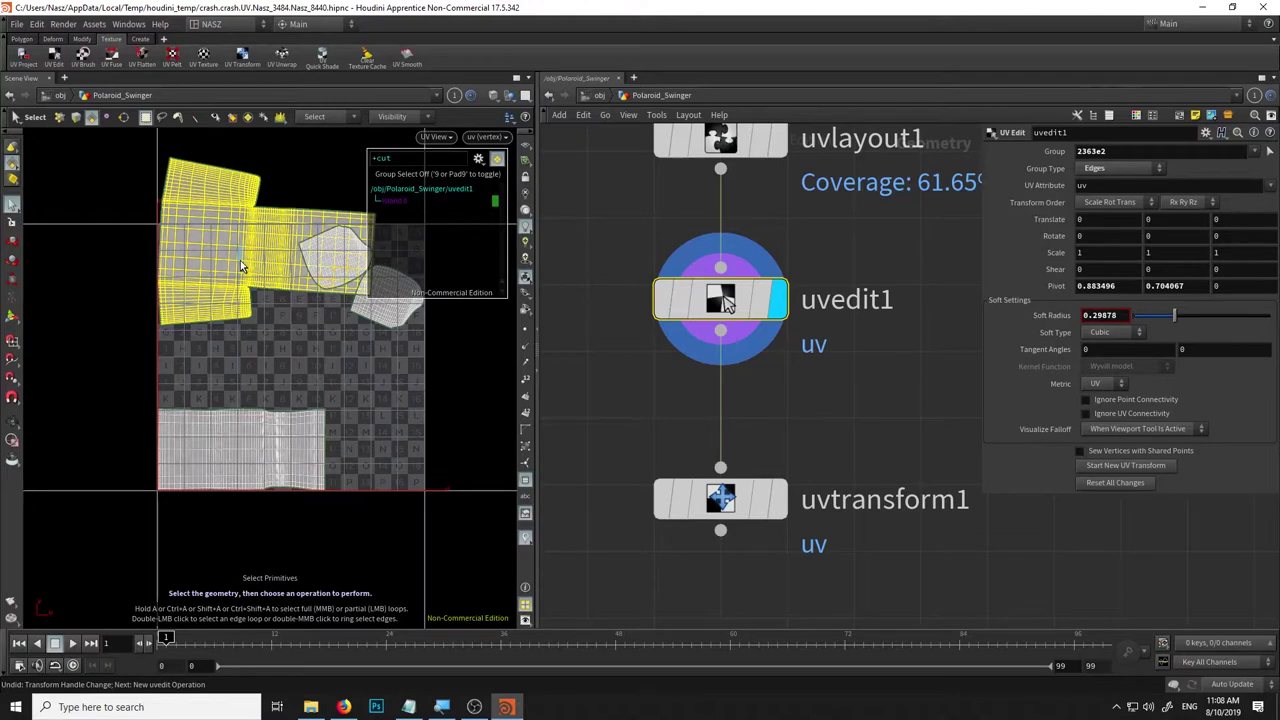
key(Return)
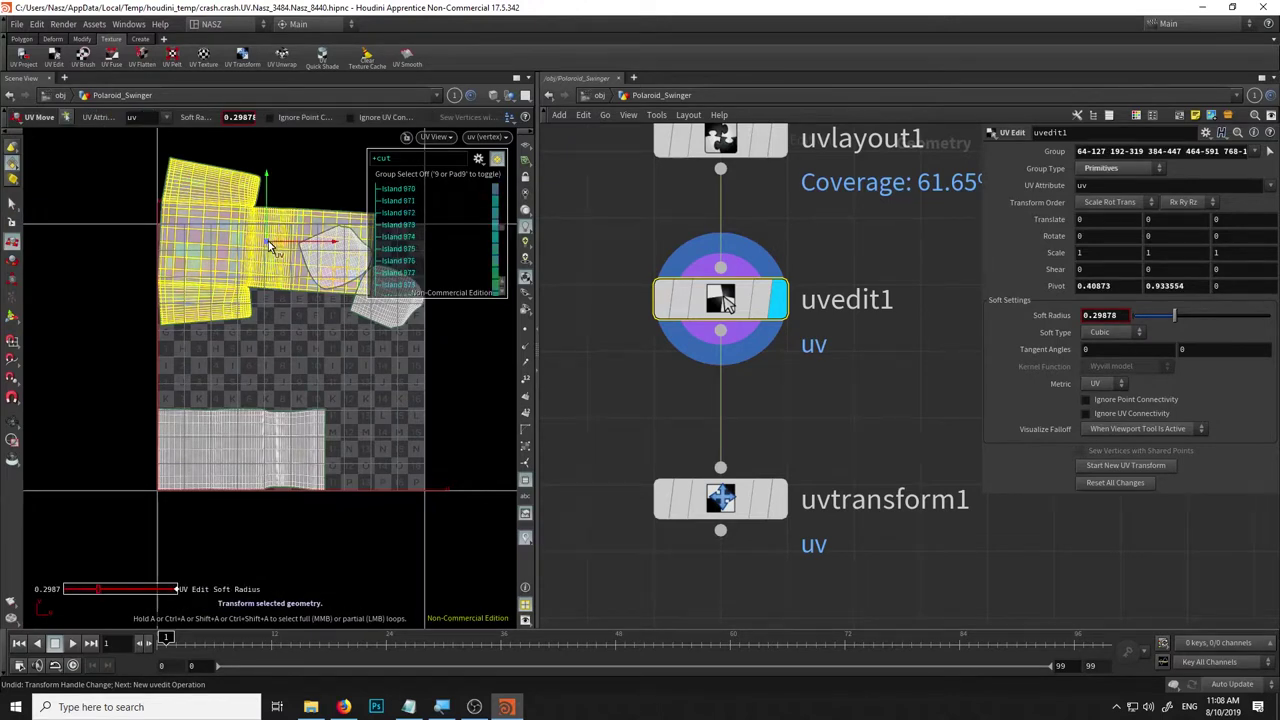
drag(268, 242, 272, 320)
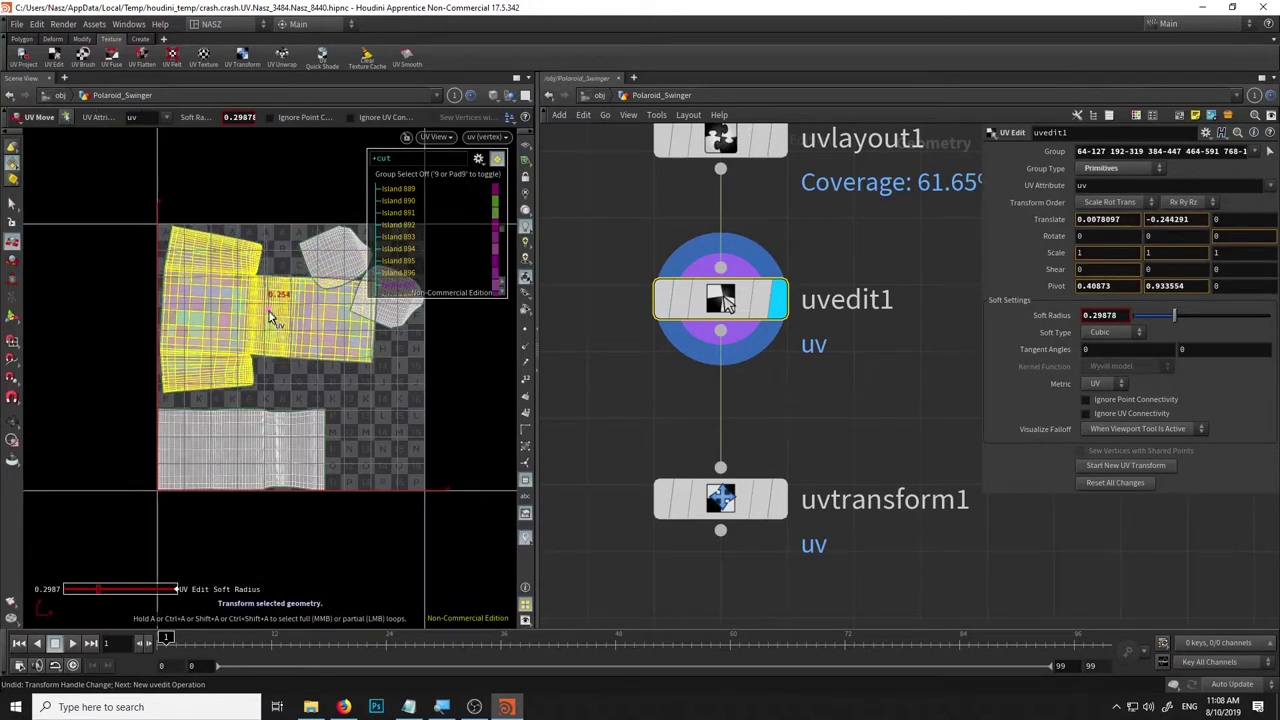
Move the small upper island to the lower right and rotate it about -22 degrees.
click(343, 262)
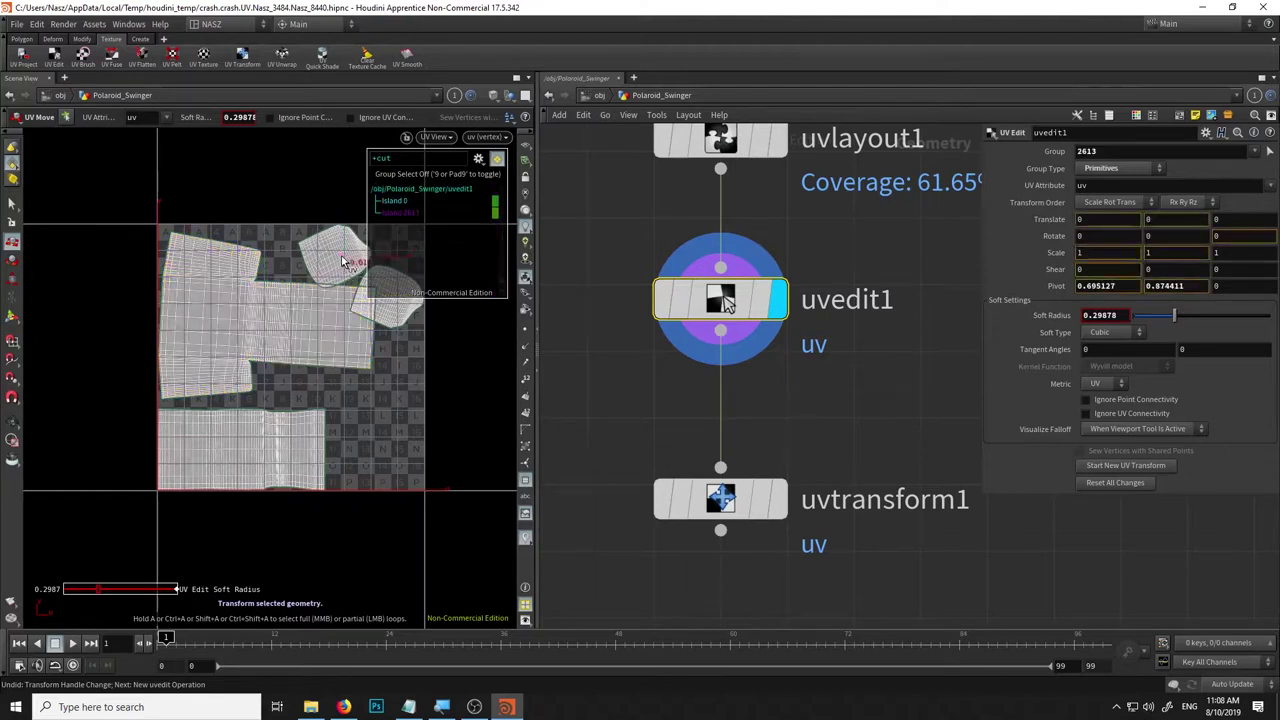
double_click(336, 262)
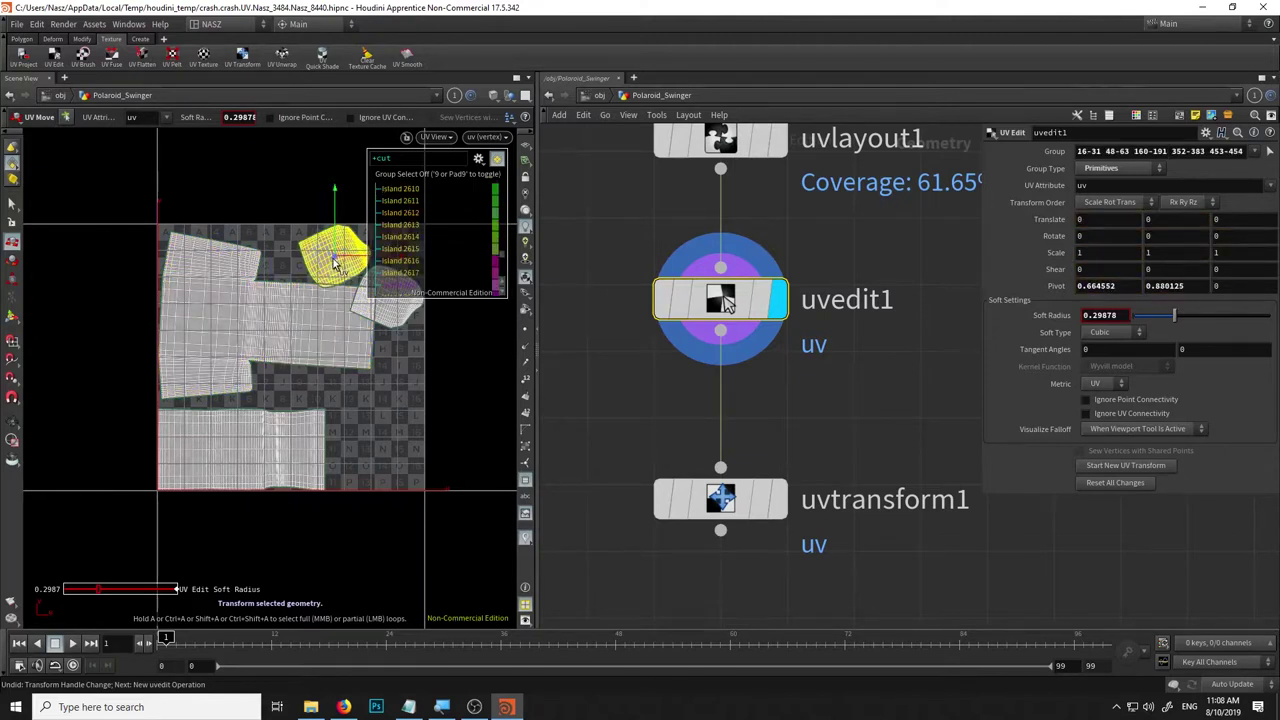
drag(336, 262, 370, 458)
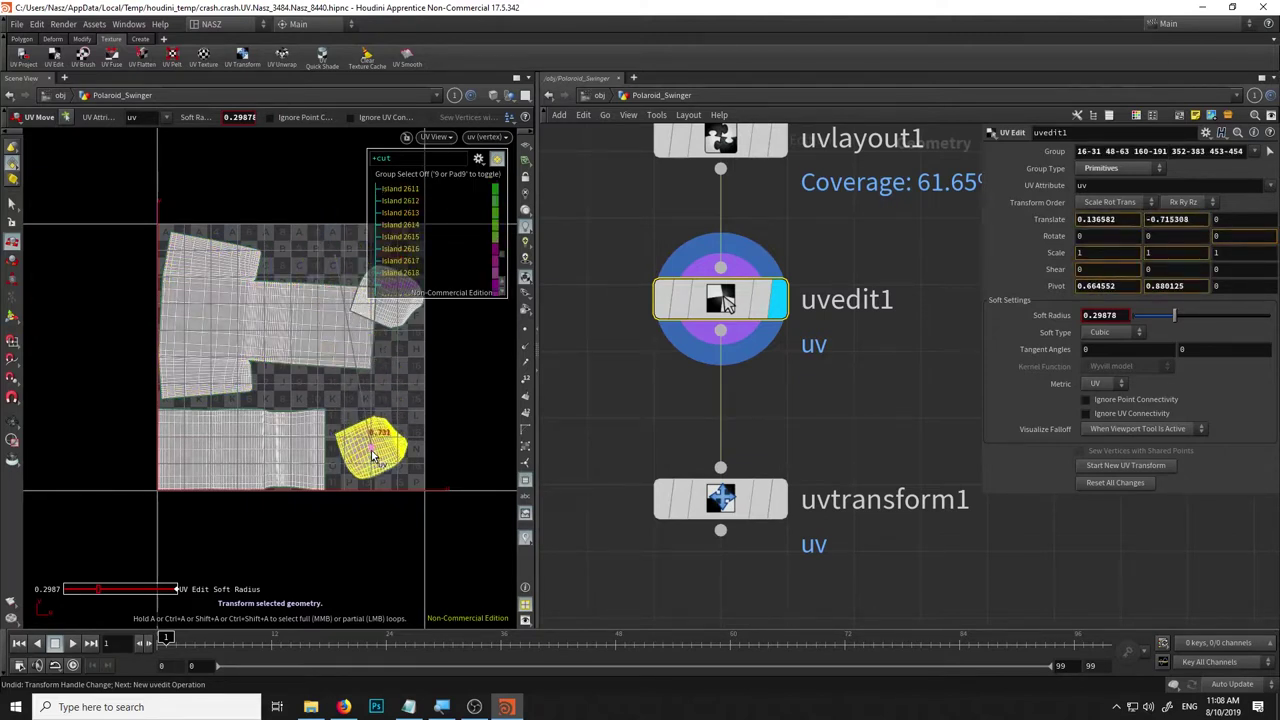
drag(370, 458, 366, 462)
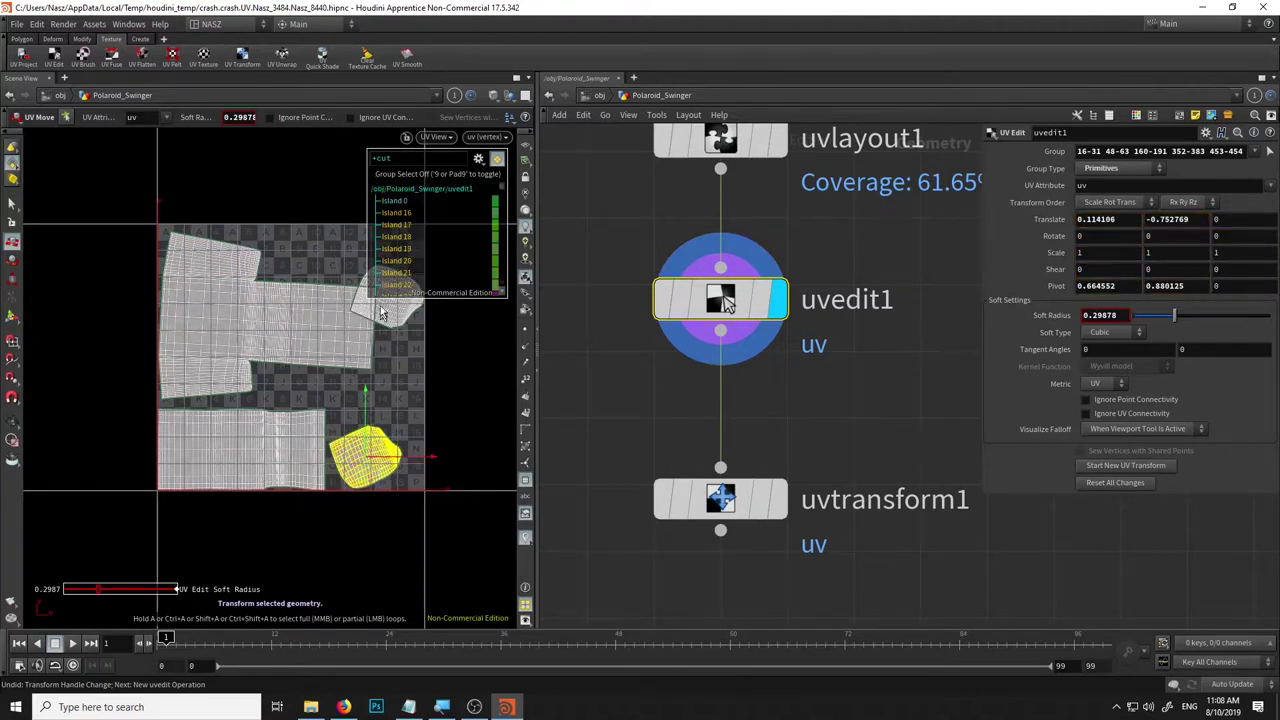
key(r)
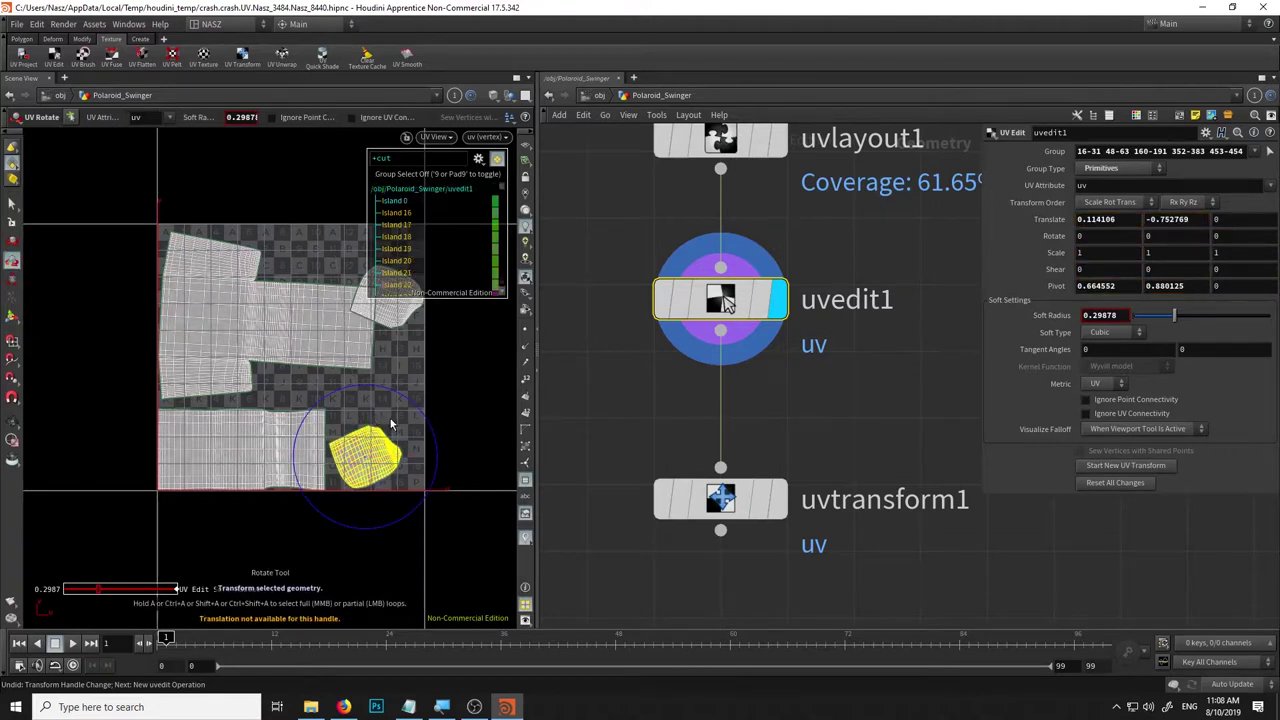
drag(406, 397, 415, 430)
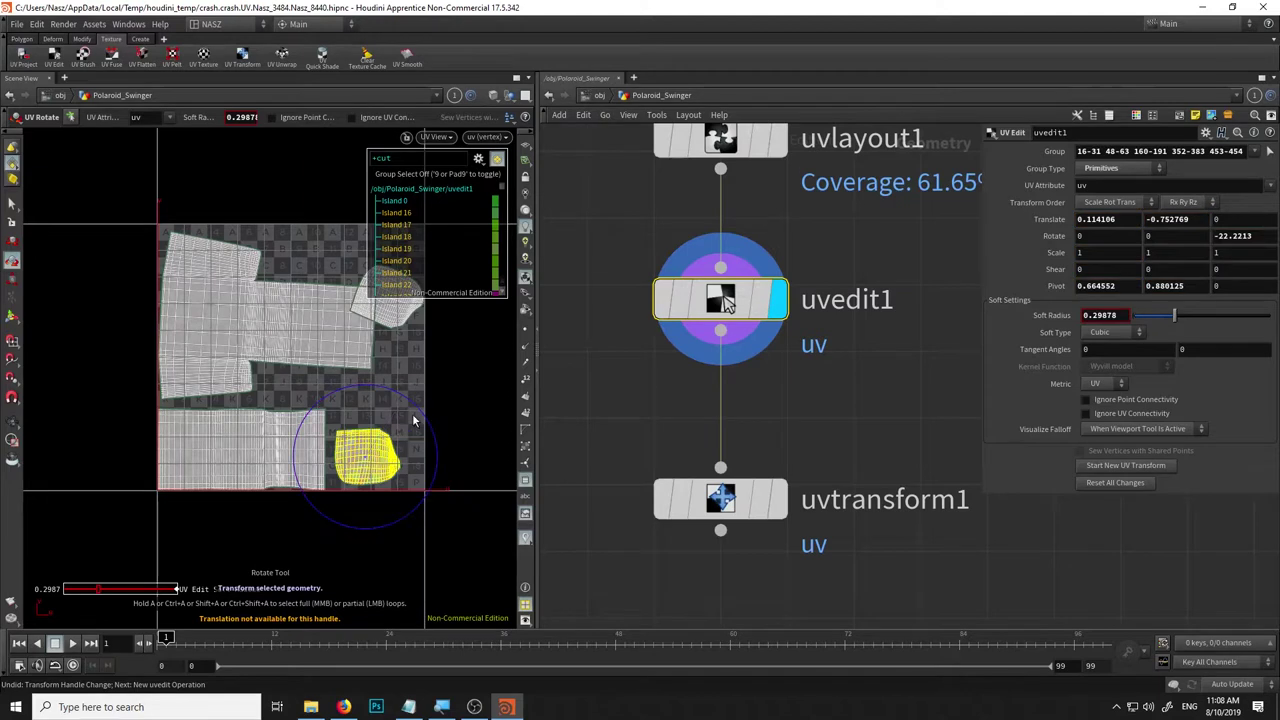
Rotate the top-right island about 23 degrees and move it down beside the others.
click(393, 315)
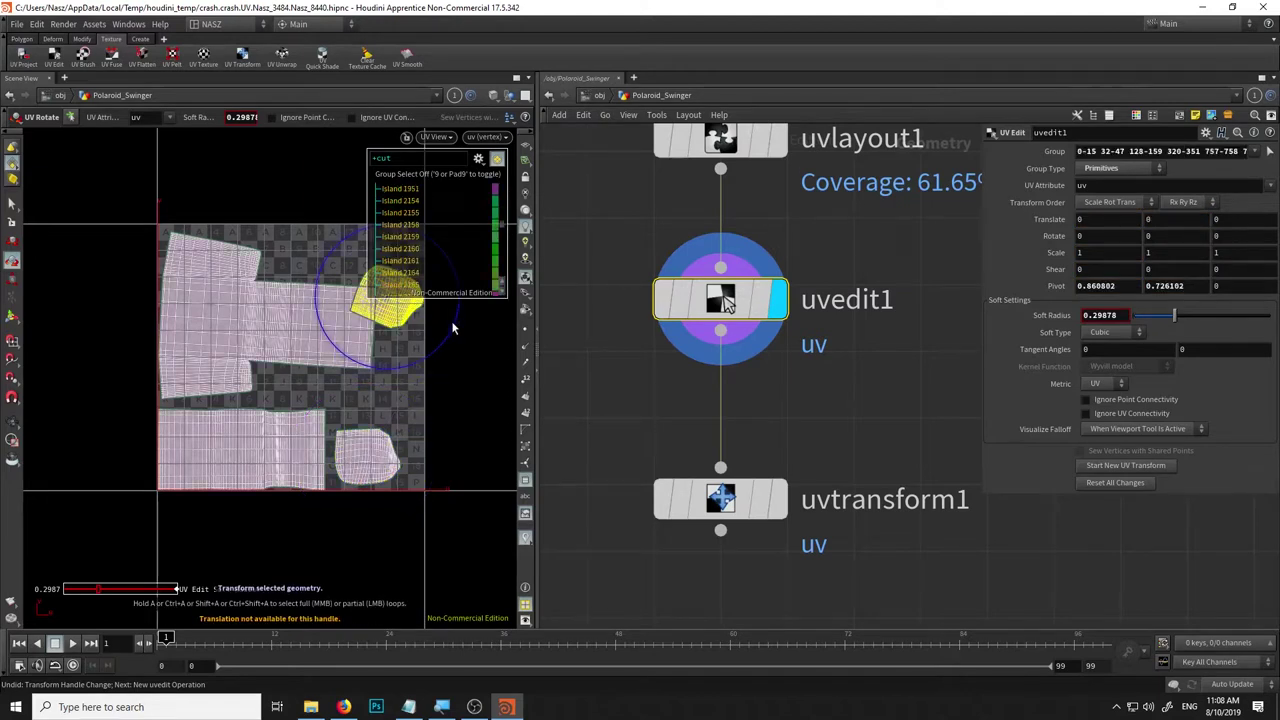
drag(455, 332, 452, 297)
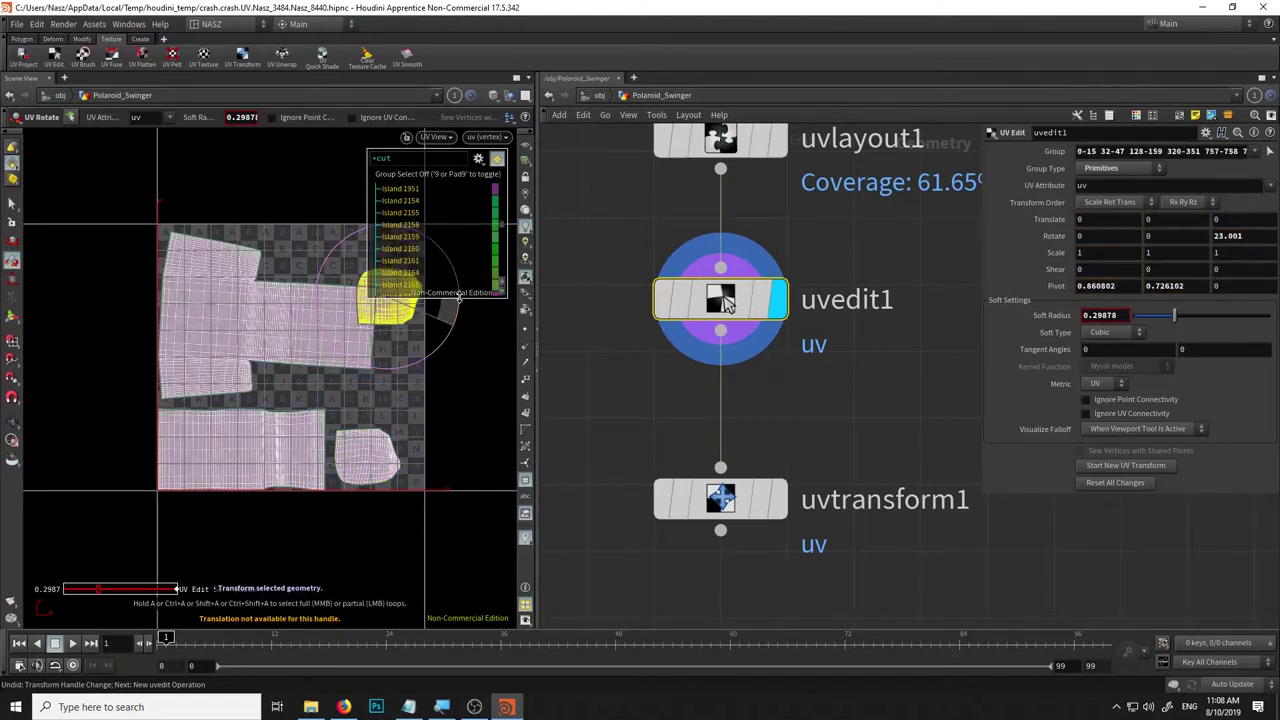
key(t)
middle_drag(377, 308, 293, 345)
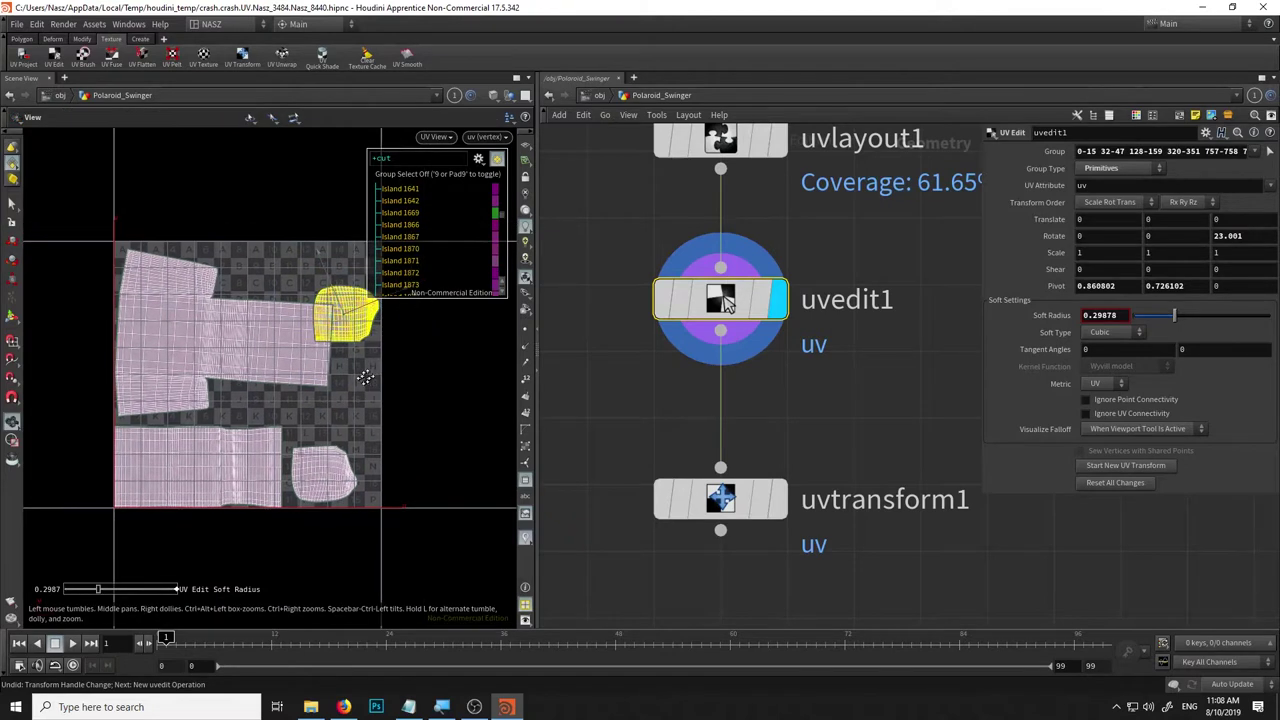
key(m)
drag(310, 340, 303, 443)
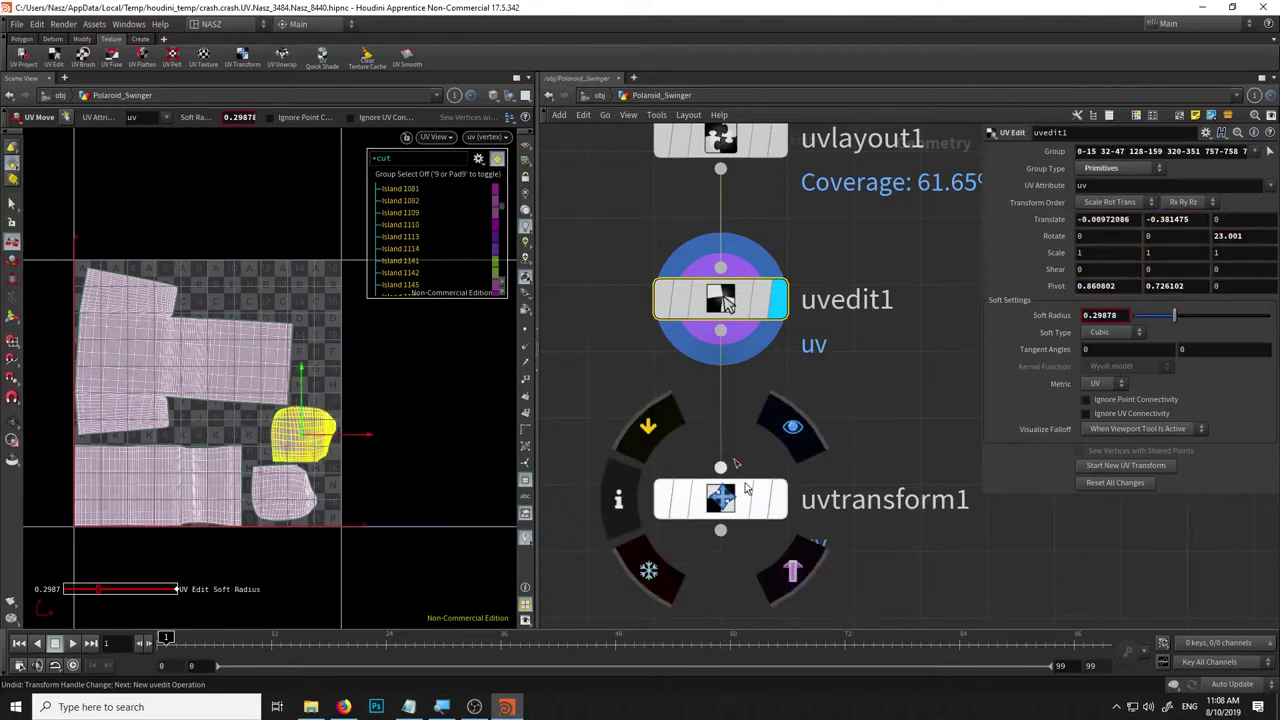
mouse_move(721, 499)
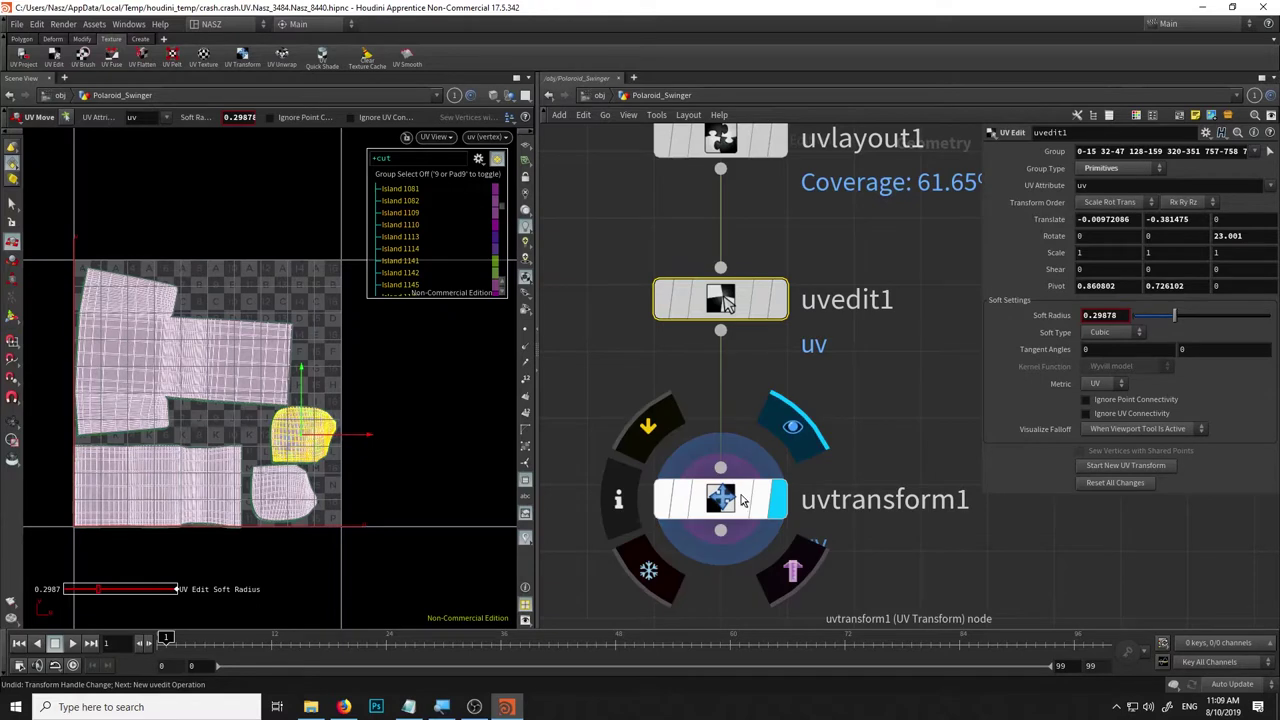
Select uvtransform1 and test scaling the layout, leaving Scale at 1.
click(741, 500)
middle_drag(1078, 252, 1068, 256)
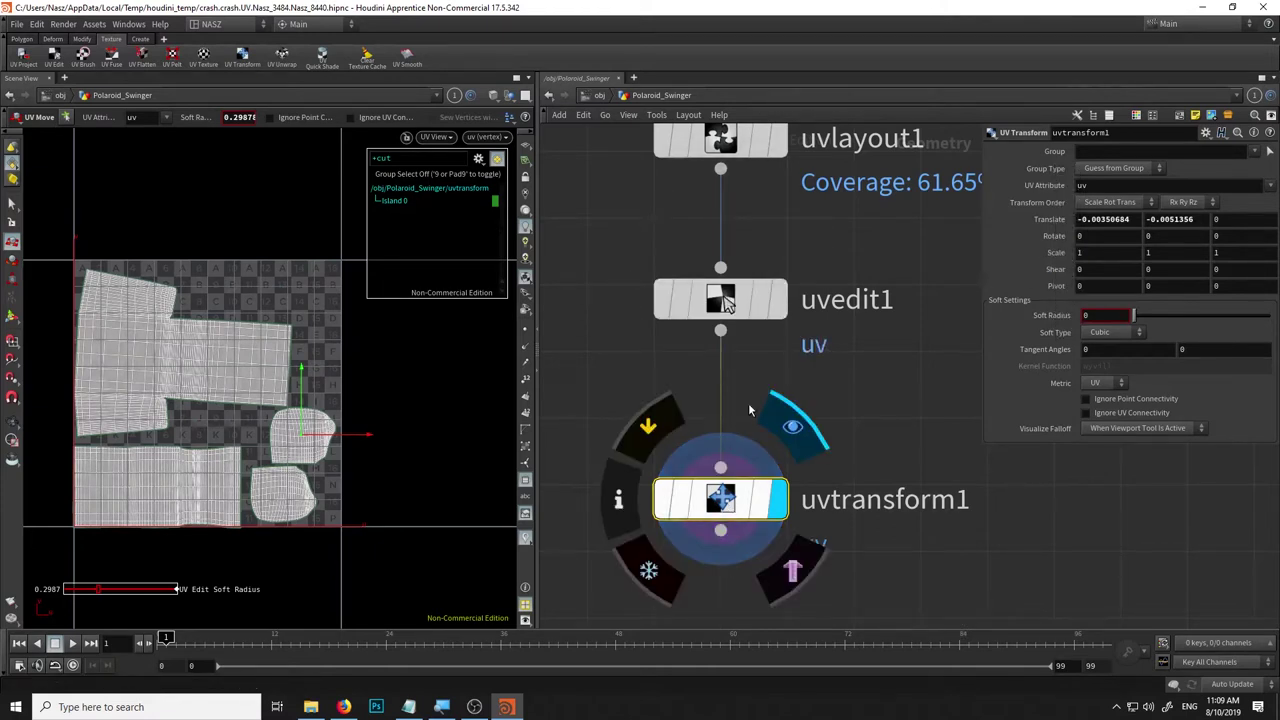
scroll(893, 458, down, 5)
scroll(818, 263, down, 2)
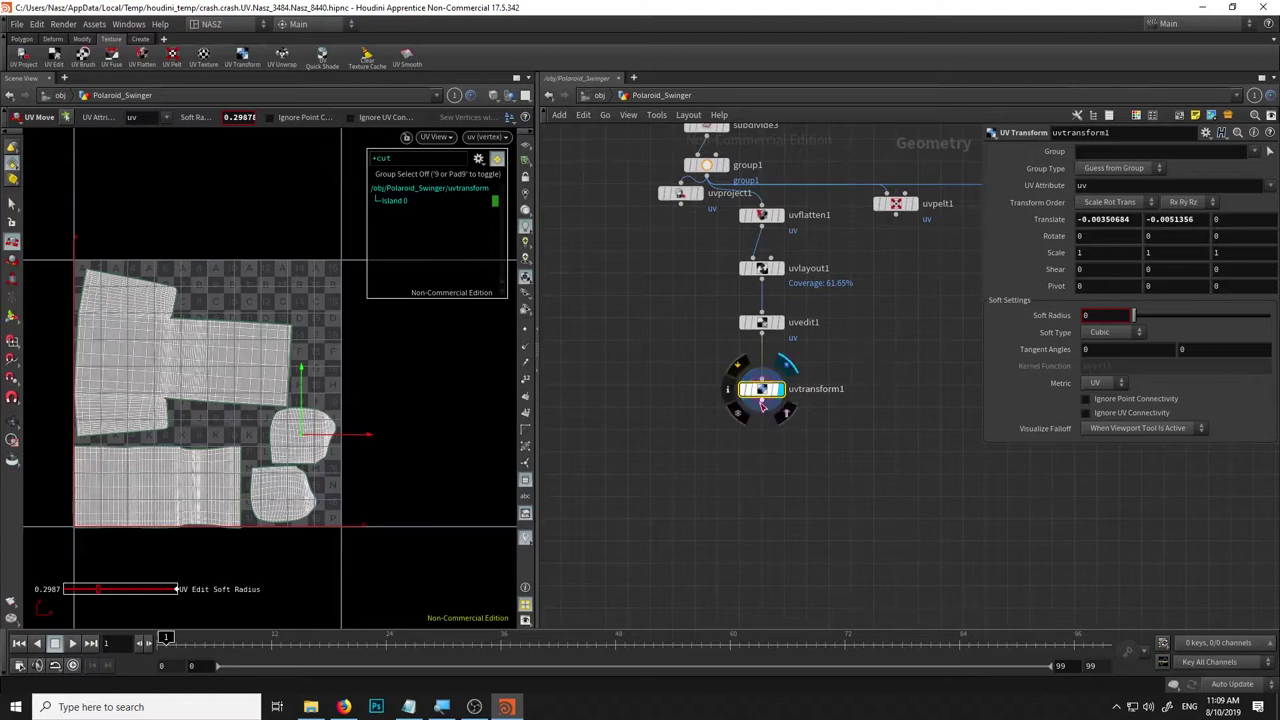
Add a UV Layout node, uvlayout2, below uvtransform1.
key(Tab)
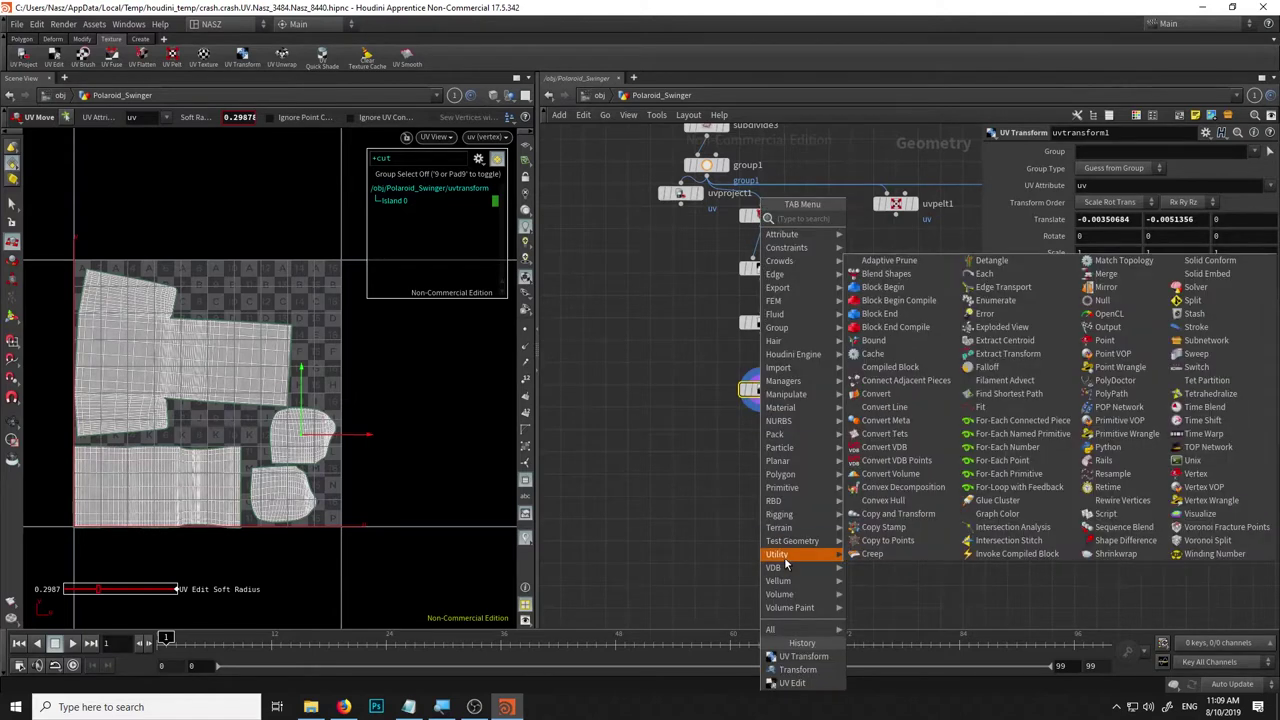
text(uvlayou)
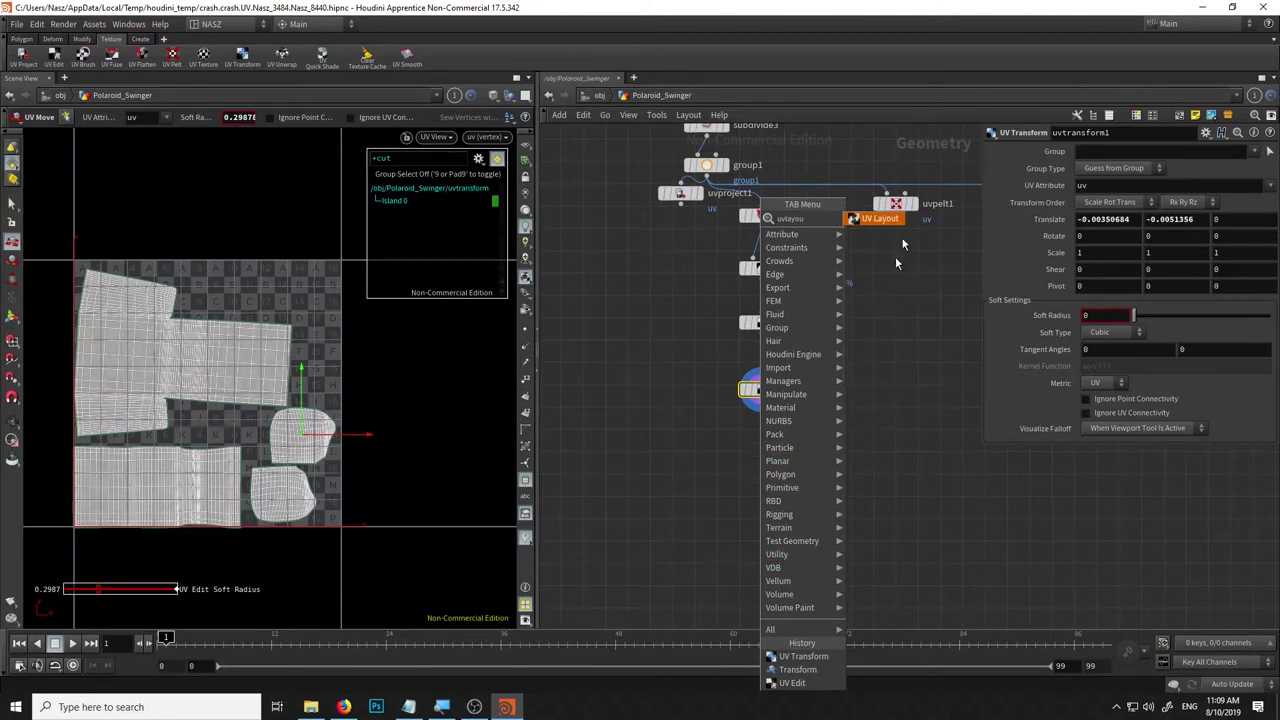
click(897, 224)
click(783, 484)
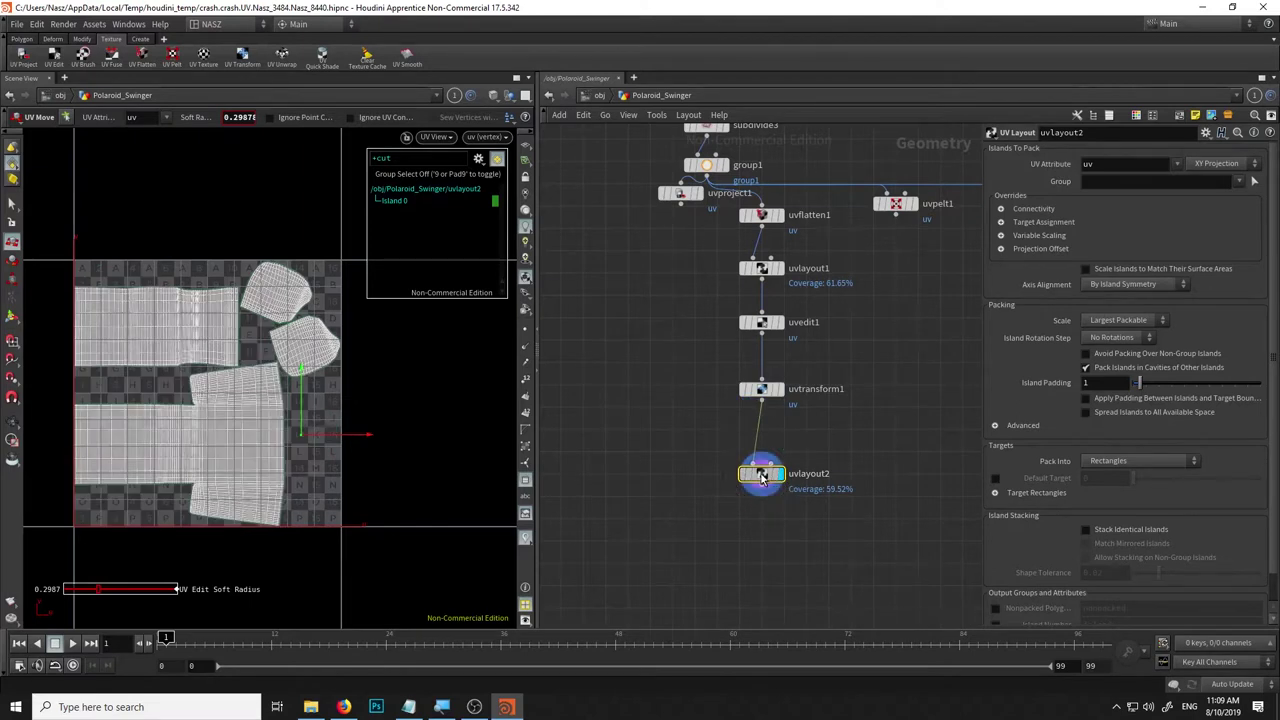
Pack uvlayout2 into UDIM tiles and raise Island Padding from 2 to 20.
click(1123, 462)
click(1123, 486)
mouse_move(1144, 384)
mouse_down()
mouse_move(1199, 383)
mouse_move(1147, 386)
mouse_up()
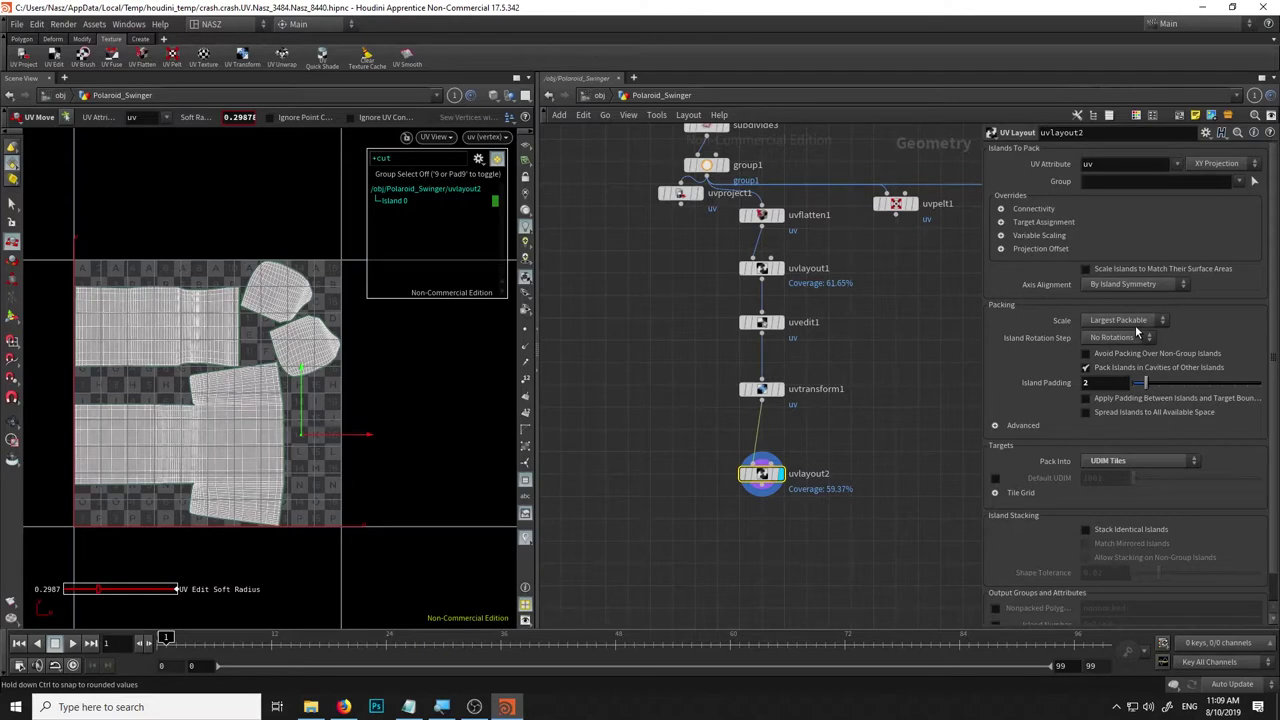
drag(1146, 386, 1260, 381)
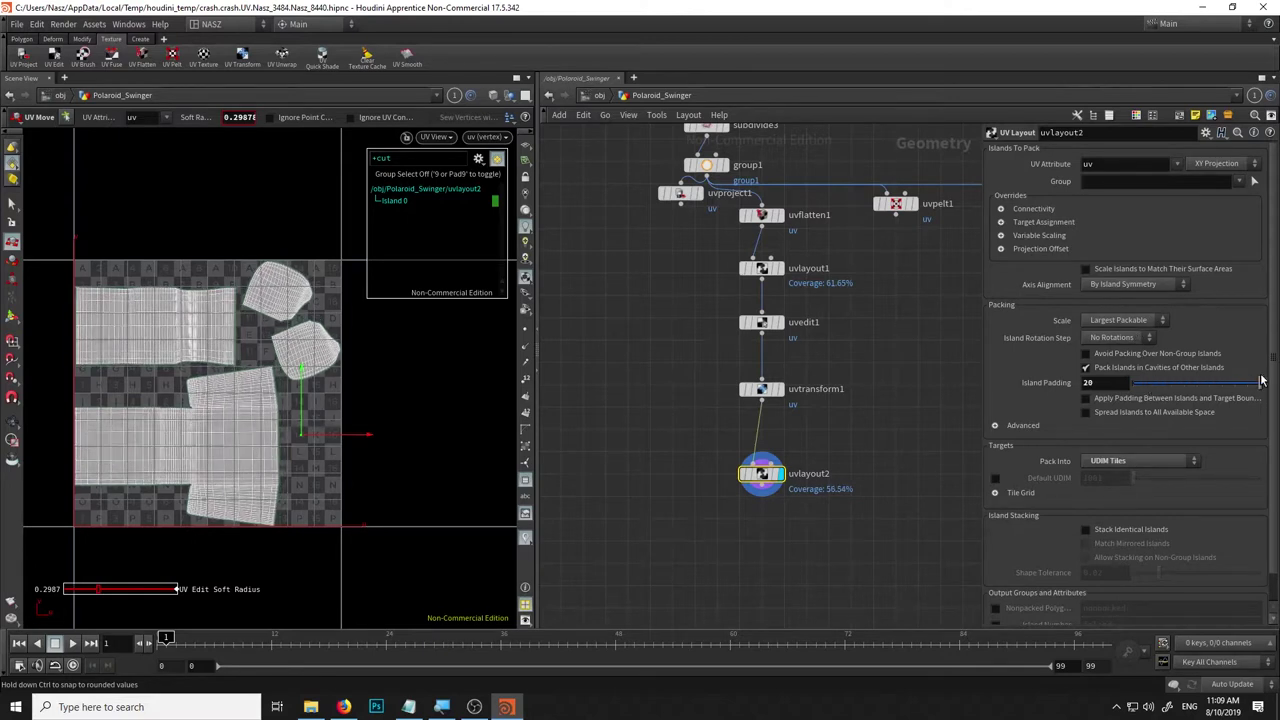
scroll(245, 362, up, 3)
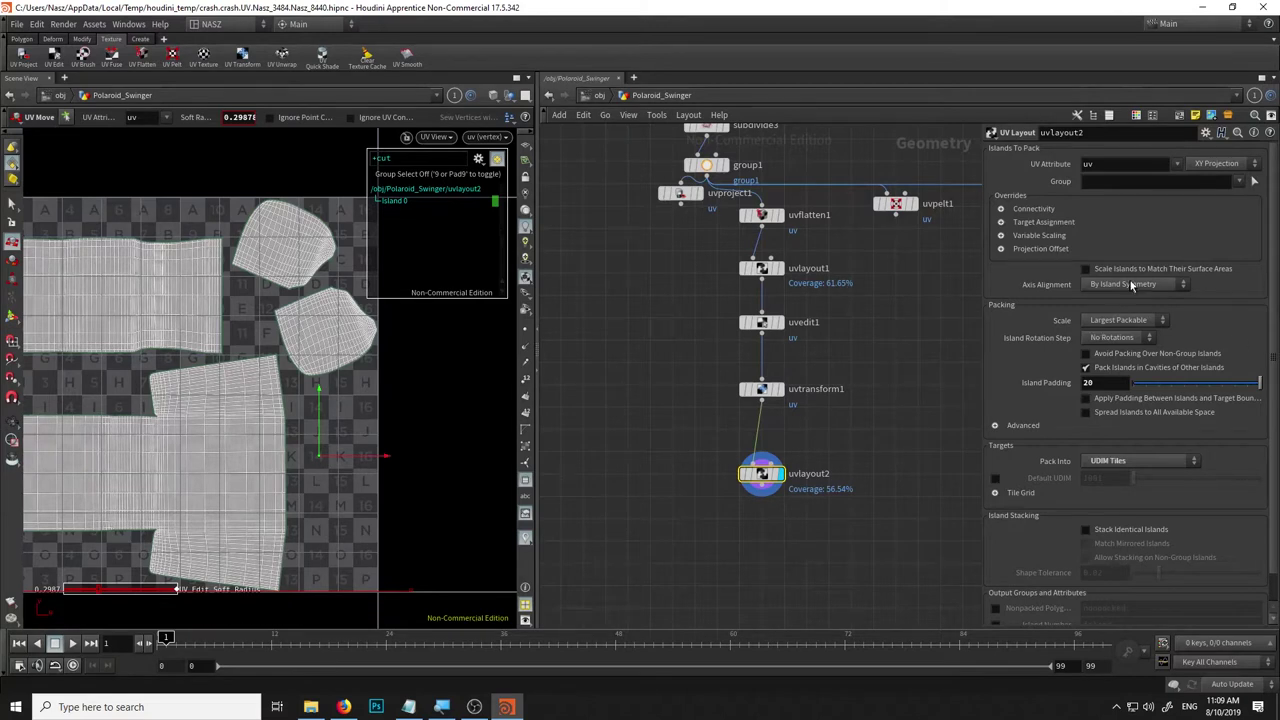
click(1127, 320)
Compare Largest Packable and Fixed island scaling, settling on Fixed at about 1.22.
click(1127, 347)
click(1125, 320)
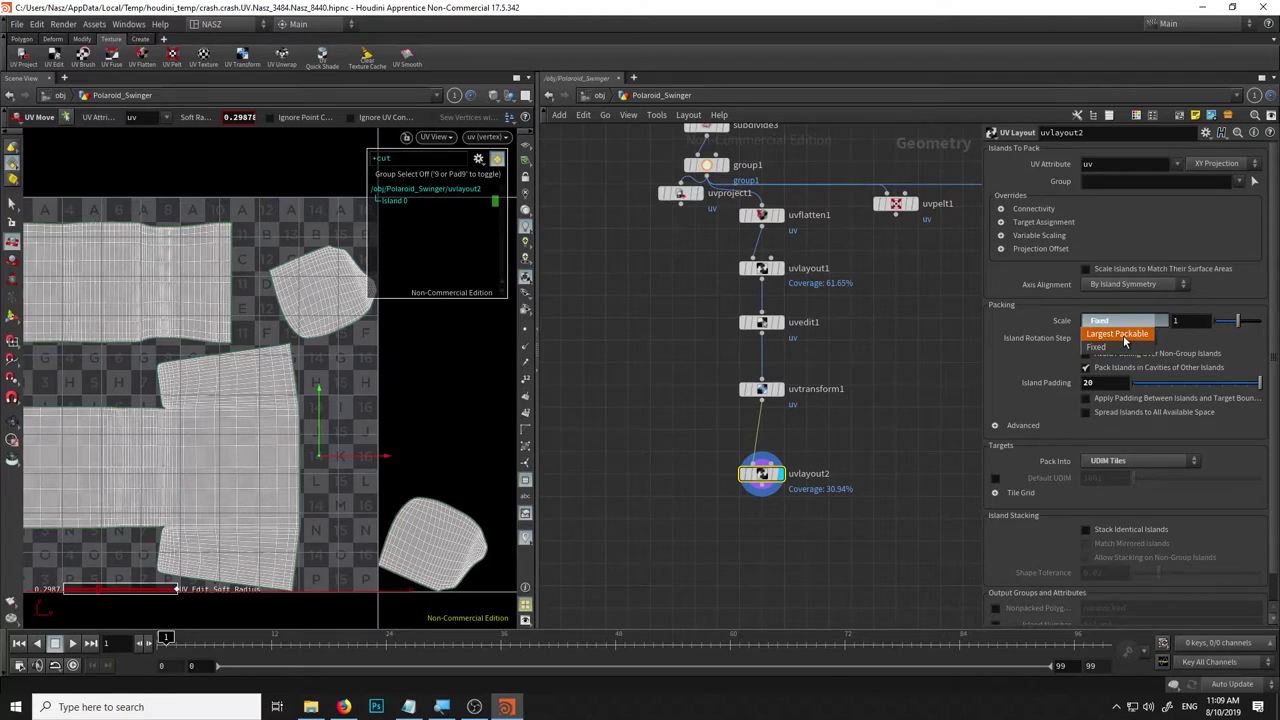
click(1117, 334)
click(1125, 320)
click(1134, 347)
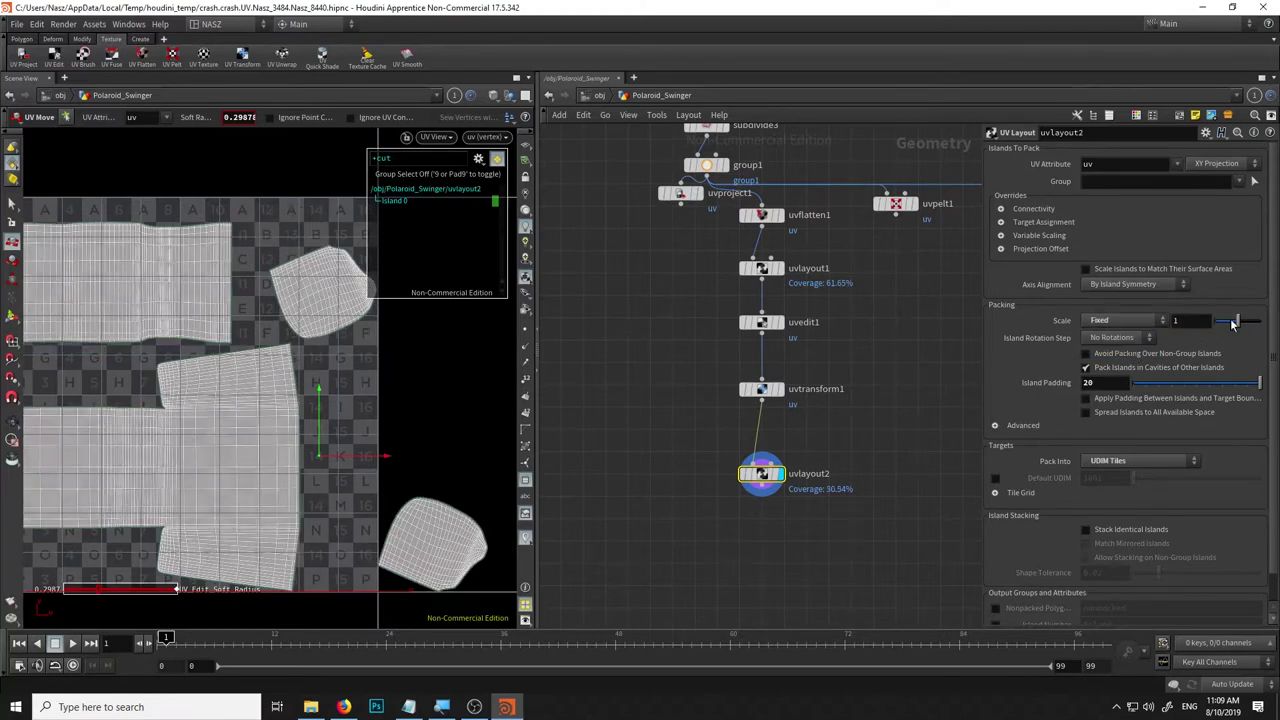
drag(1238, 330, 1245, 331)
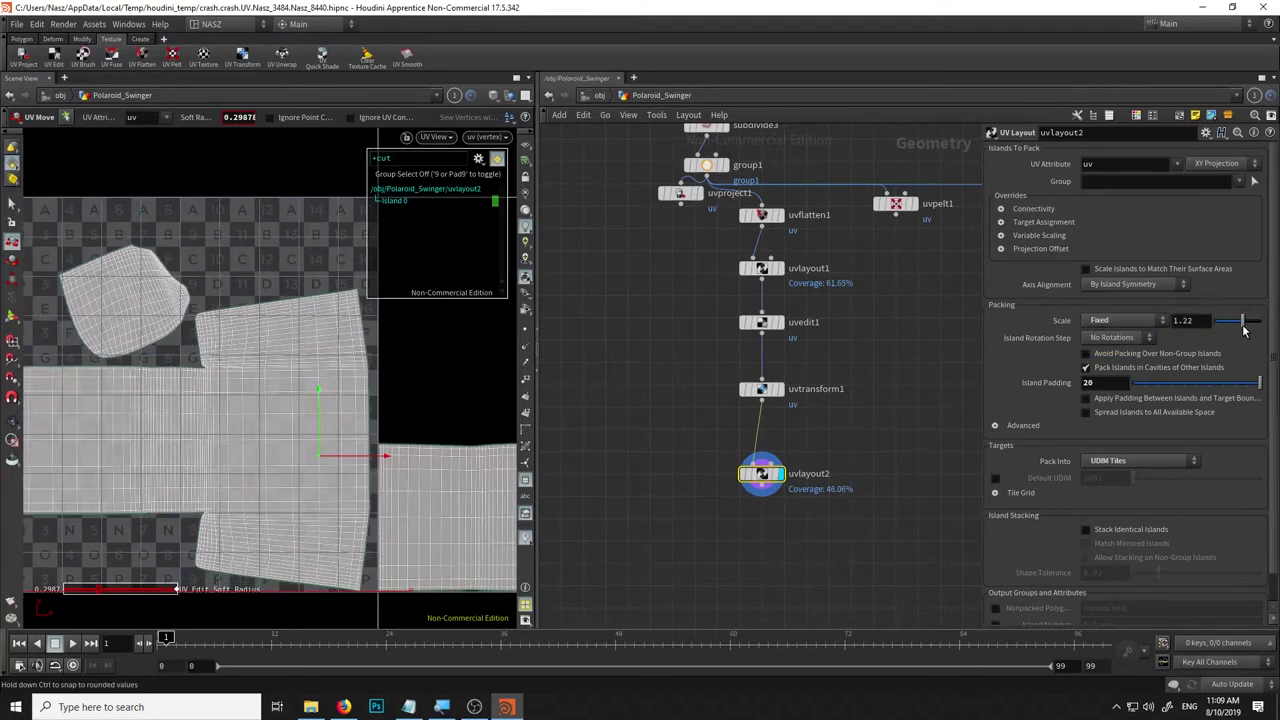
Fine-tune the fixed island scale to 1.16, giving 41.64% coverage.
key(Escape)
scroll(290, 480, down, 2)
scroll(270, 460, down, 2)
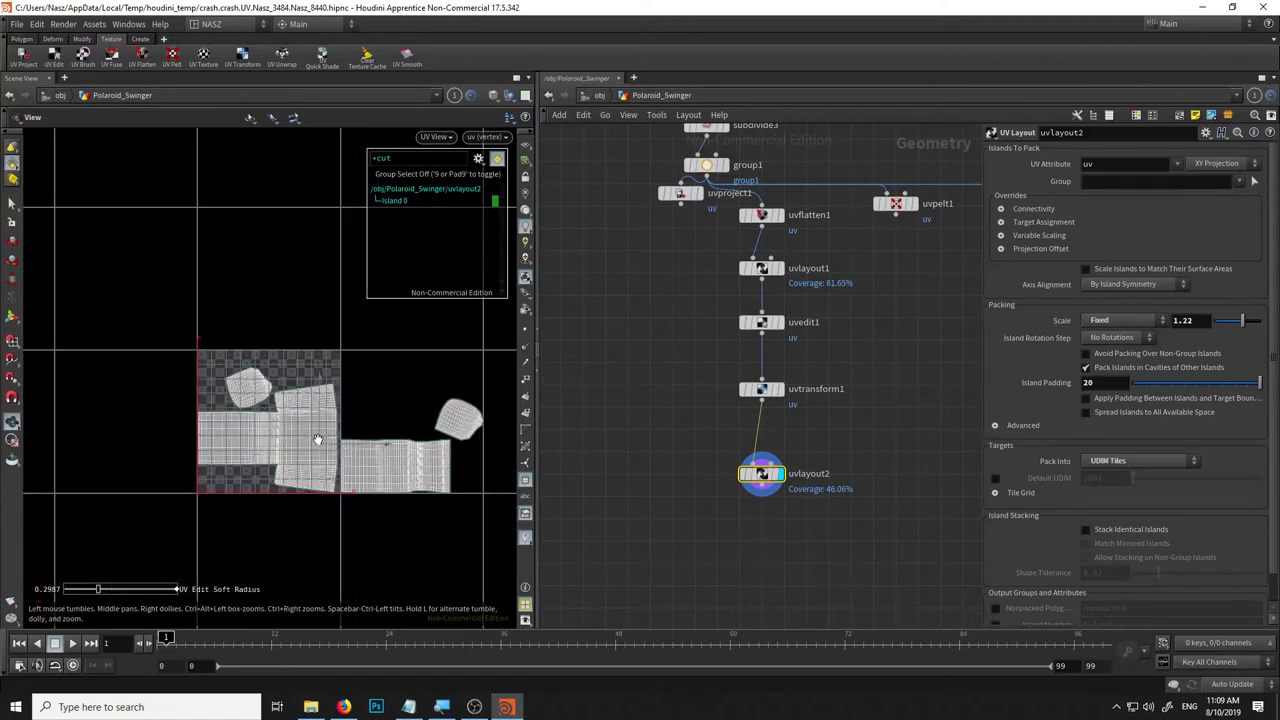
scroll(257, 441, down, 2)
key(t)
drag(1239, 325, 1254, 320)
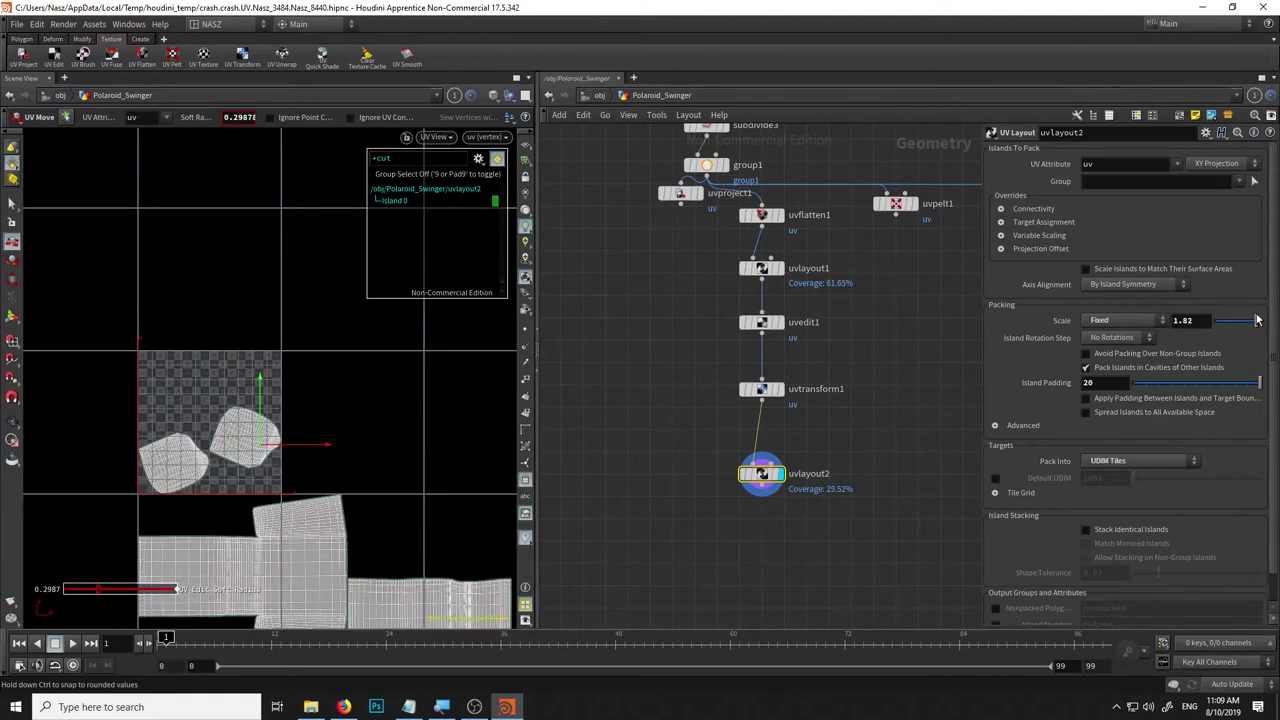
drag(1254, 320, 1241, 320)
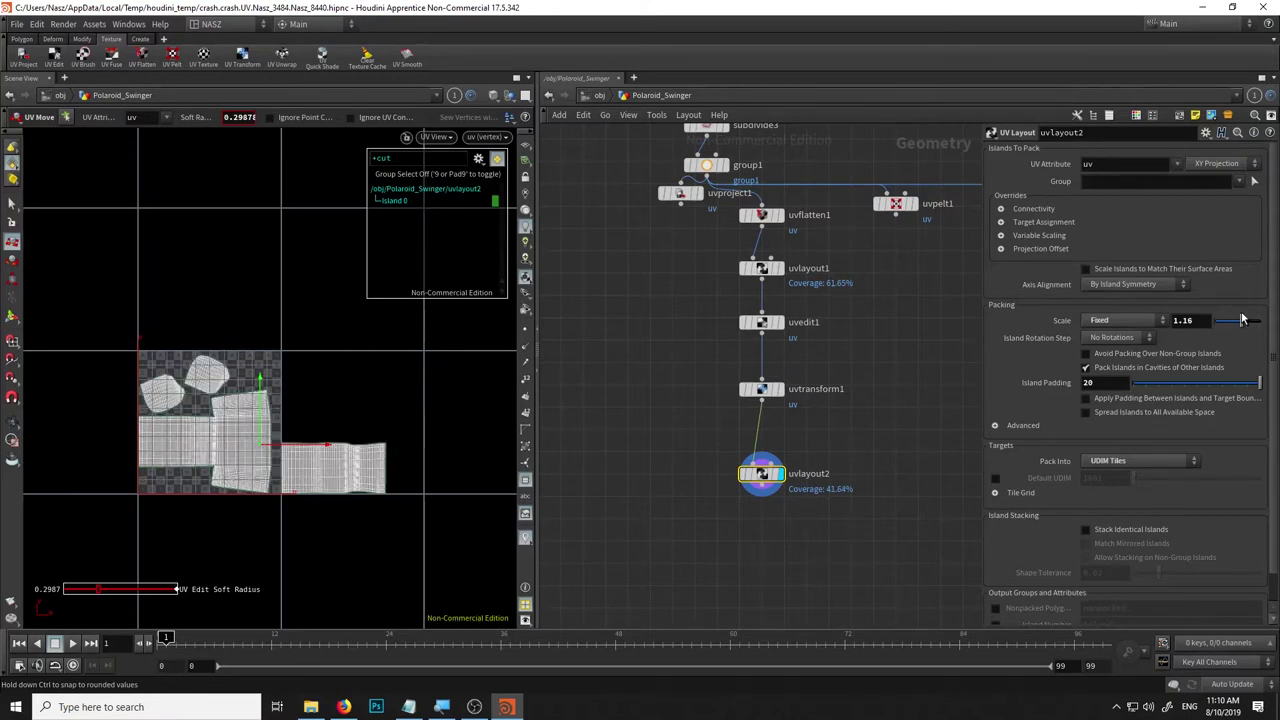
key(Escape)
scroll(218, 425, up, 2)
scroll(222, 428, up, 2)
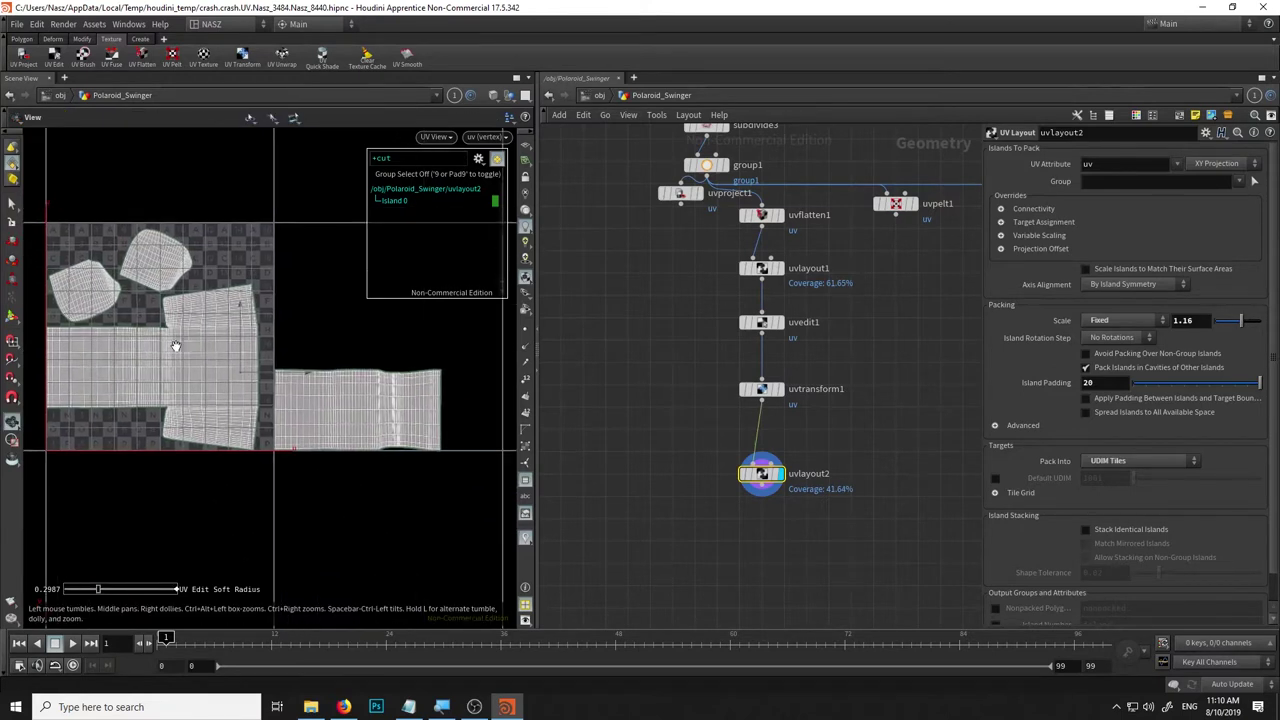
key(Return)
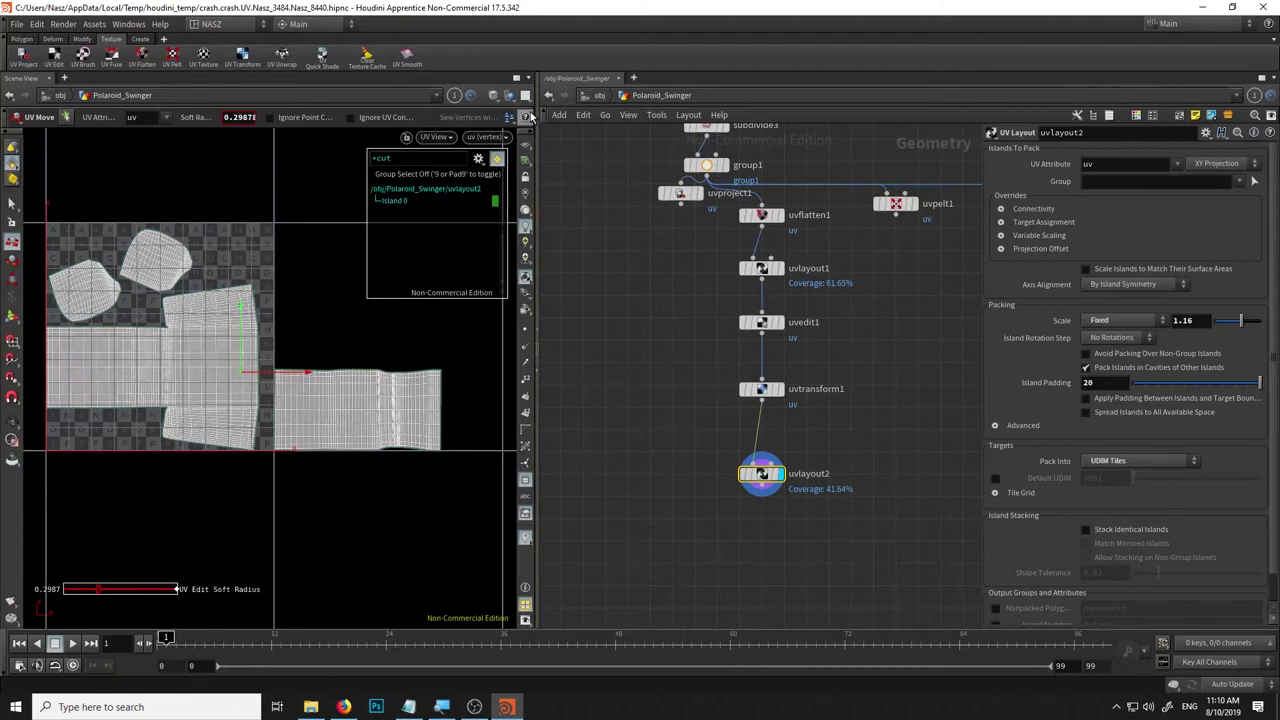
Switch the viewport to the 3D Perspective view of the model.
click(487, 137)
mouse_move(437, 164)
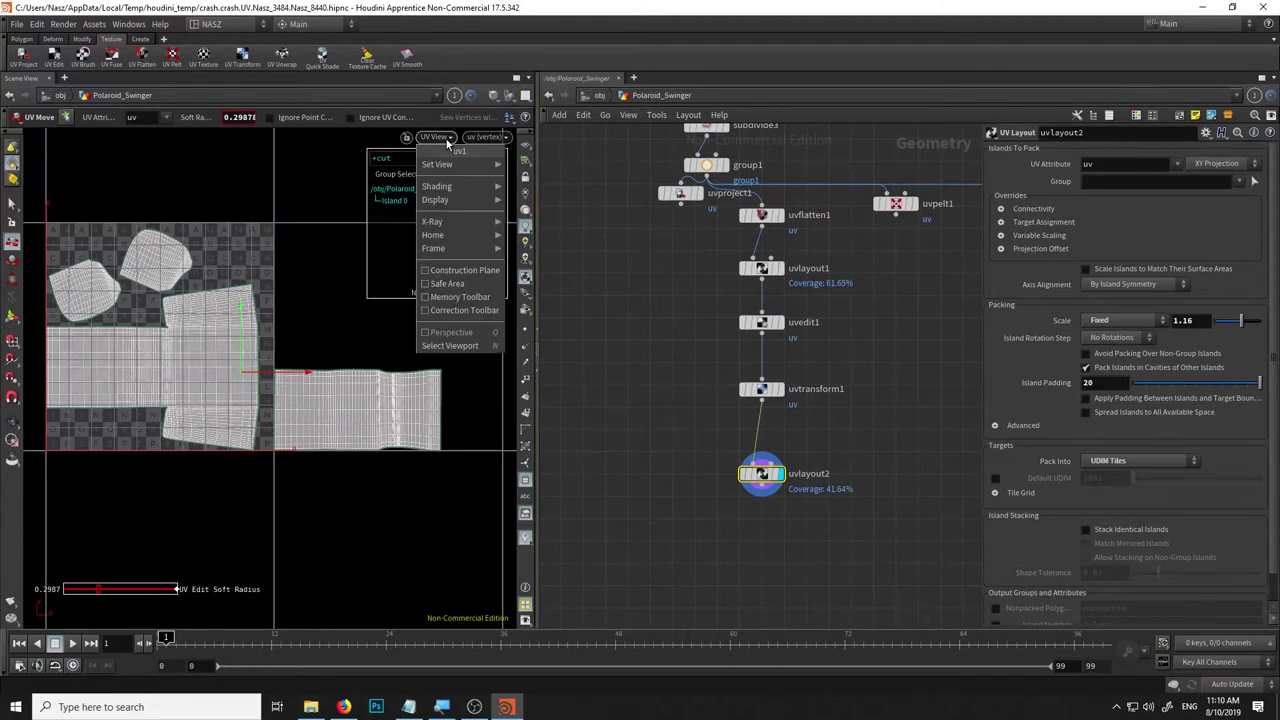
click(540, 167)
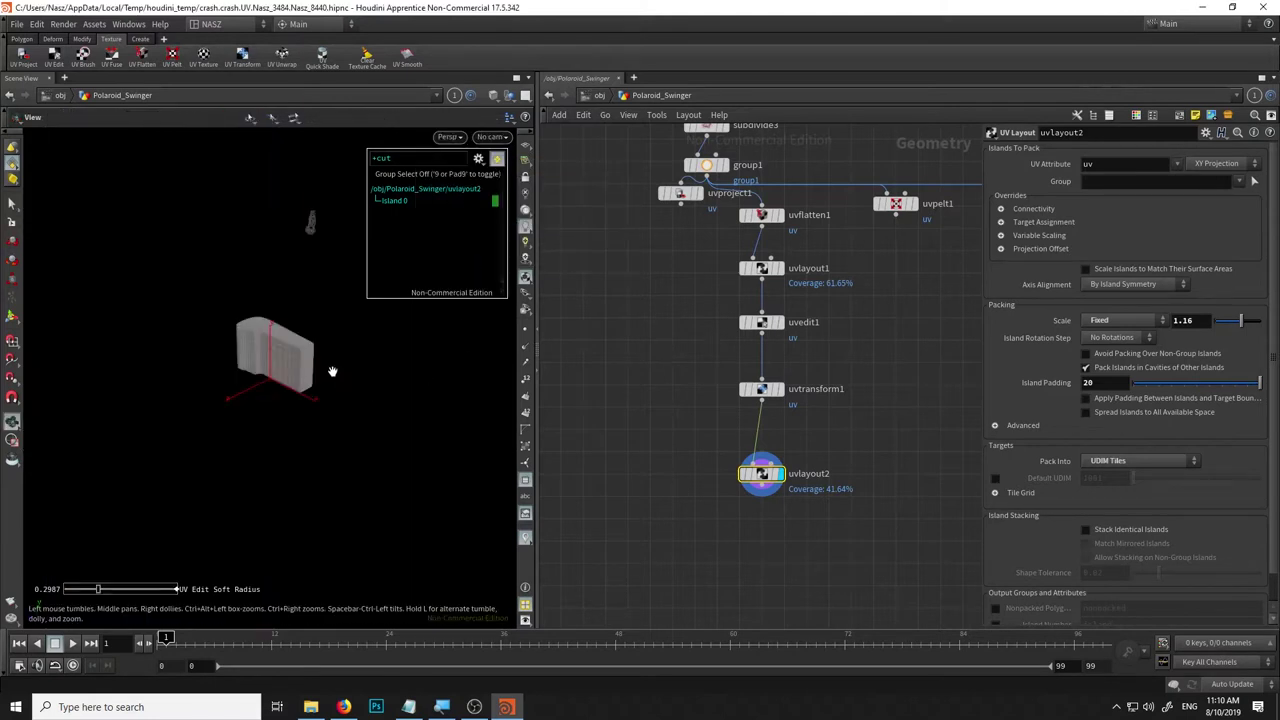
scroll(331, 369, up, 4)
key(Tab)
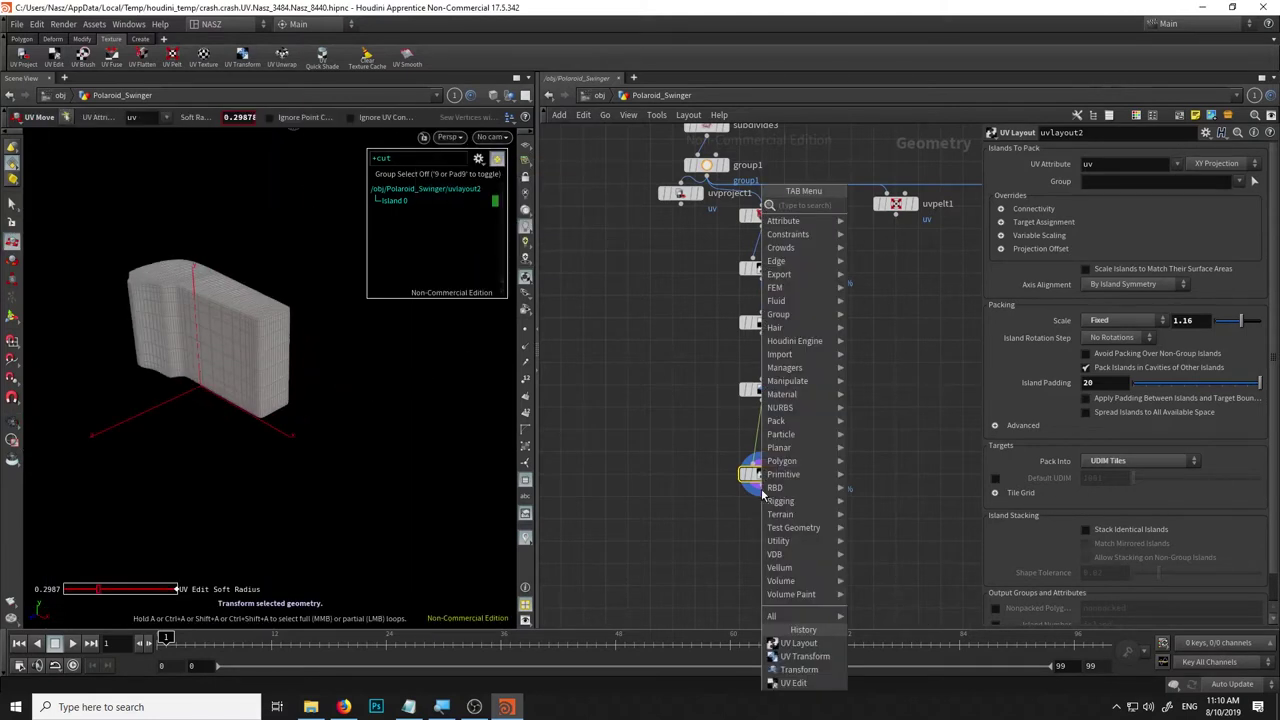
text(uvq)
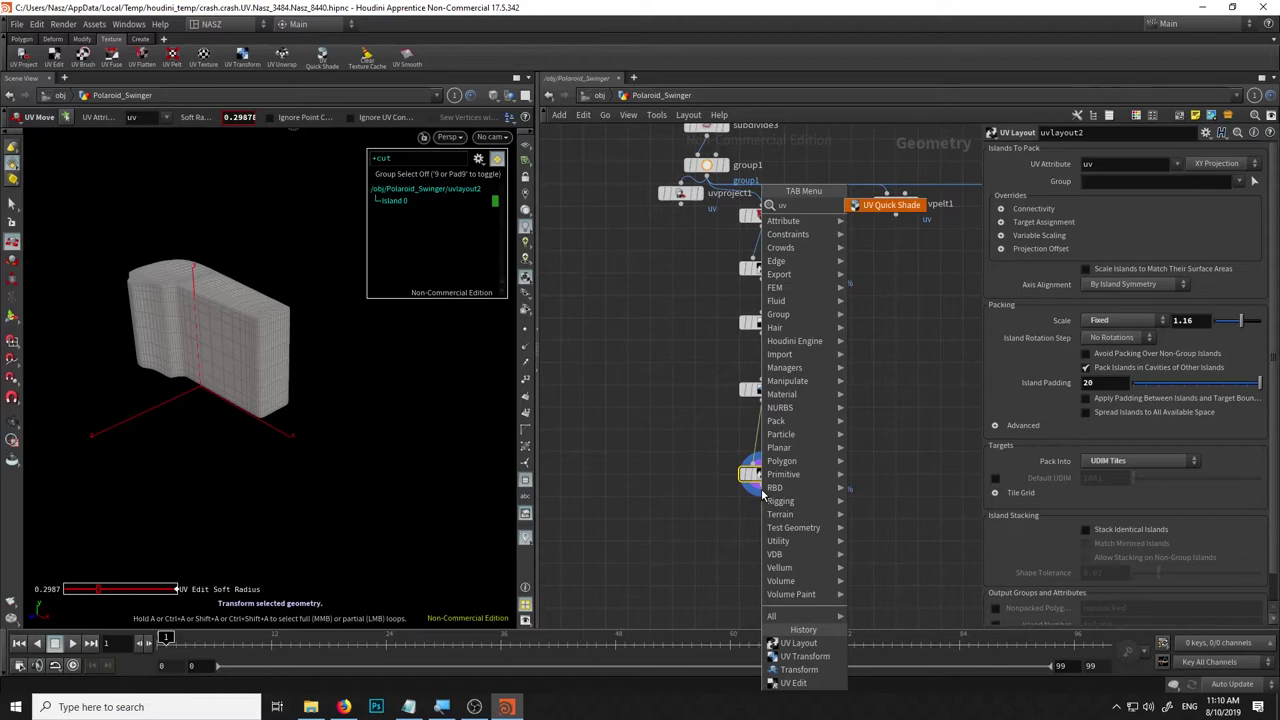
Add uvquickshade1 below uvlayout2, display it, and orbit to inspect the checker texture.
click(880, 208)
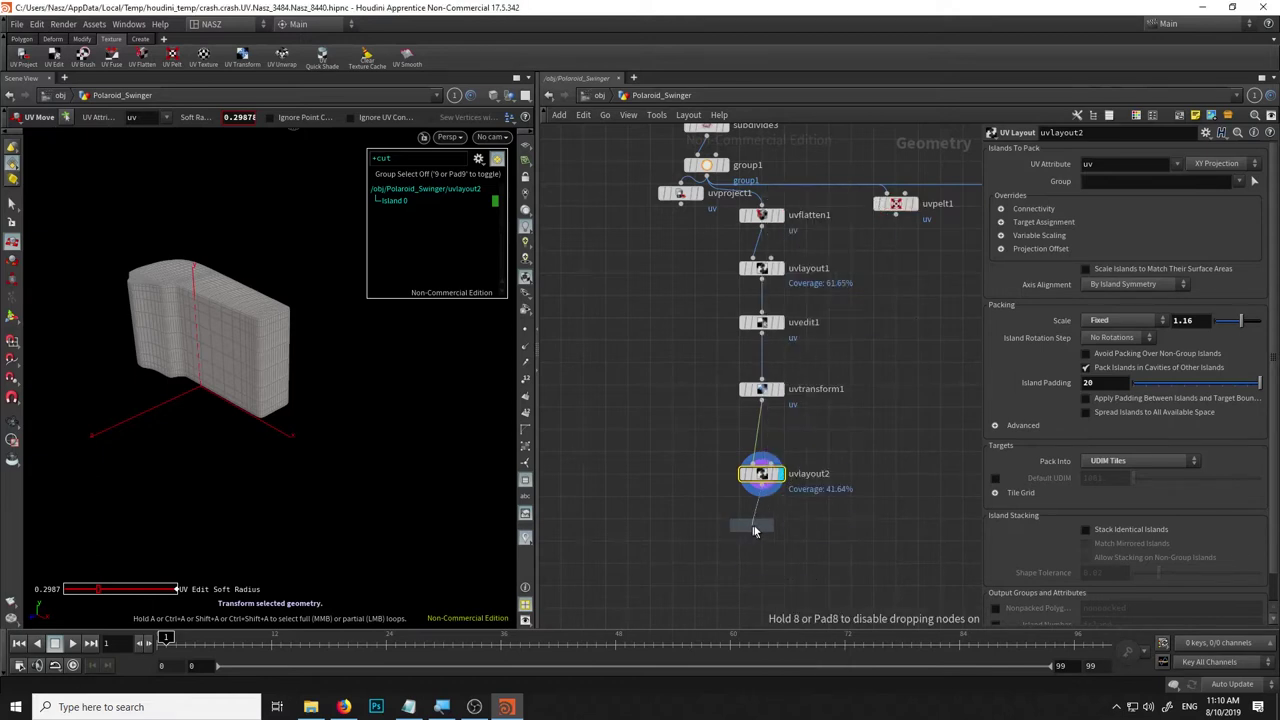
click(778, 538)
click(778, 538)
mouse_move(200, 314)
mouse_down()
mouse_move(362, 455)
mouse_move(286, 394)
mouse_move(371, 120)
mouse_up()
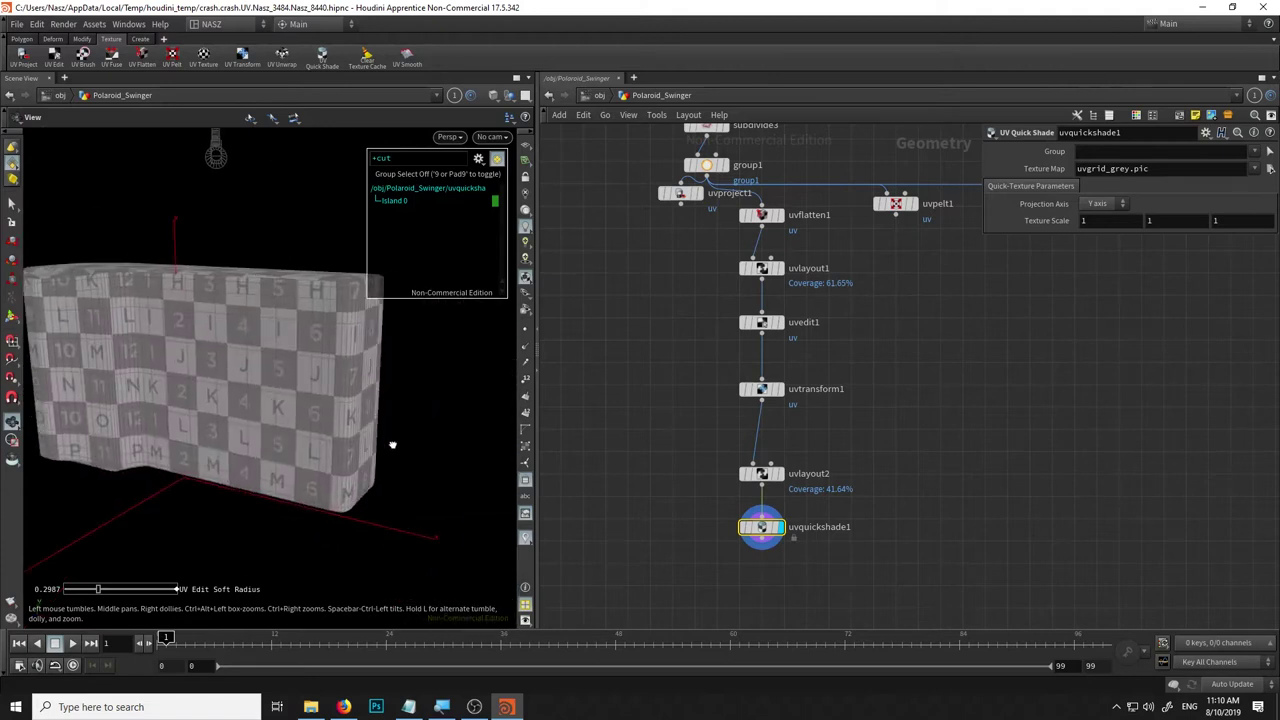
key(Tab)
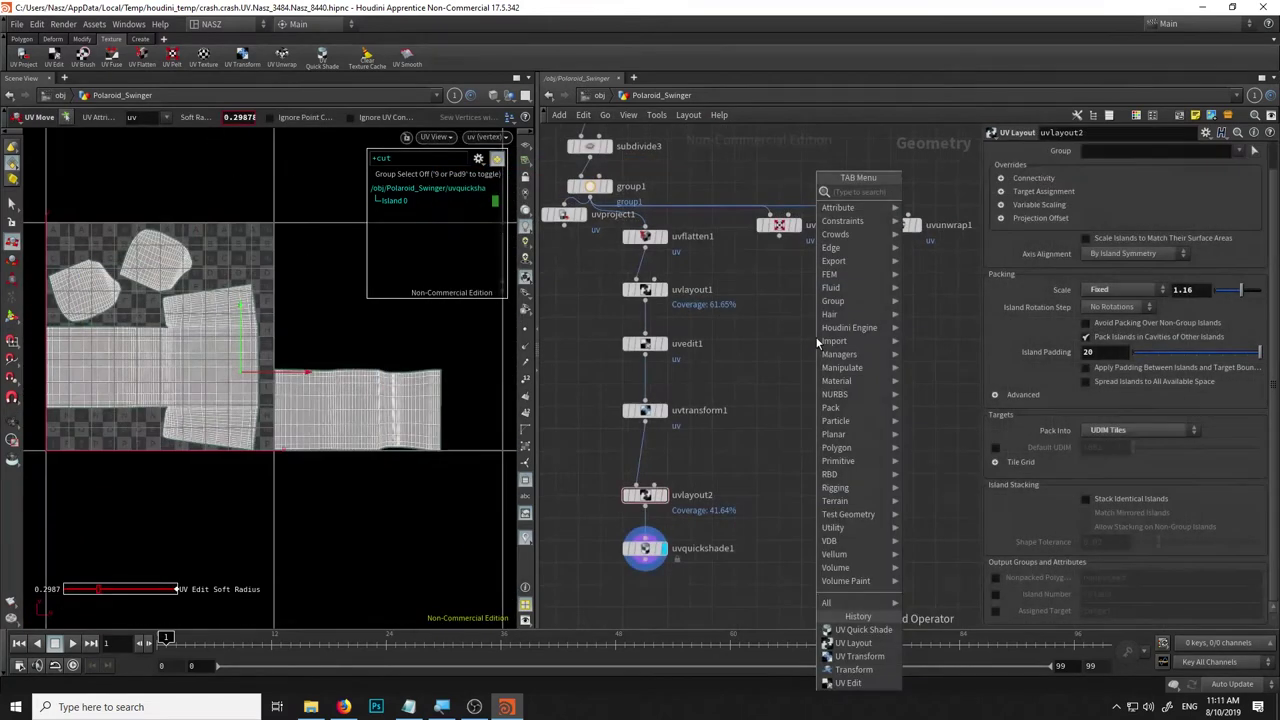
Add a uvtexture1 node wired from uvproject1 and display it.
text(uv)
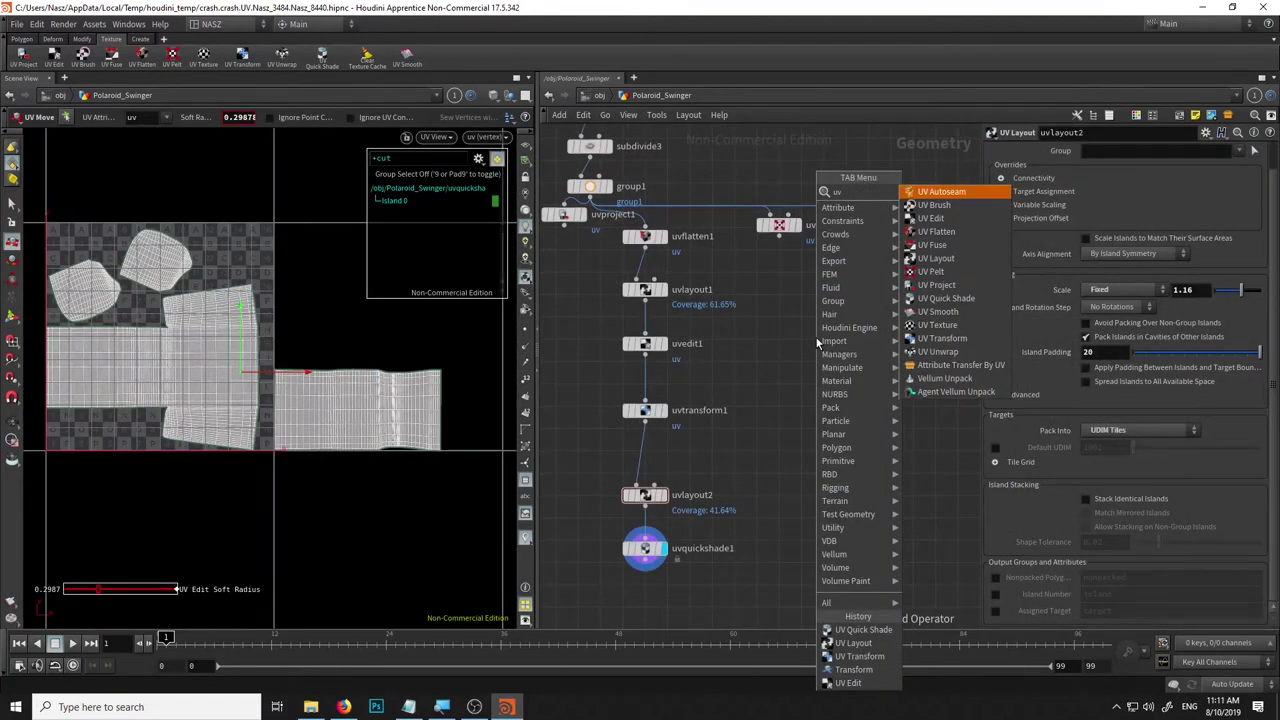
text(l)
key(Return)
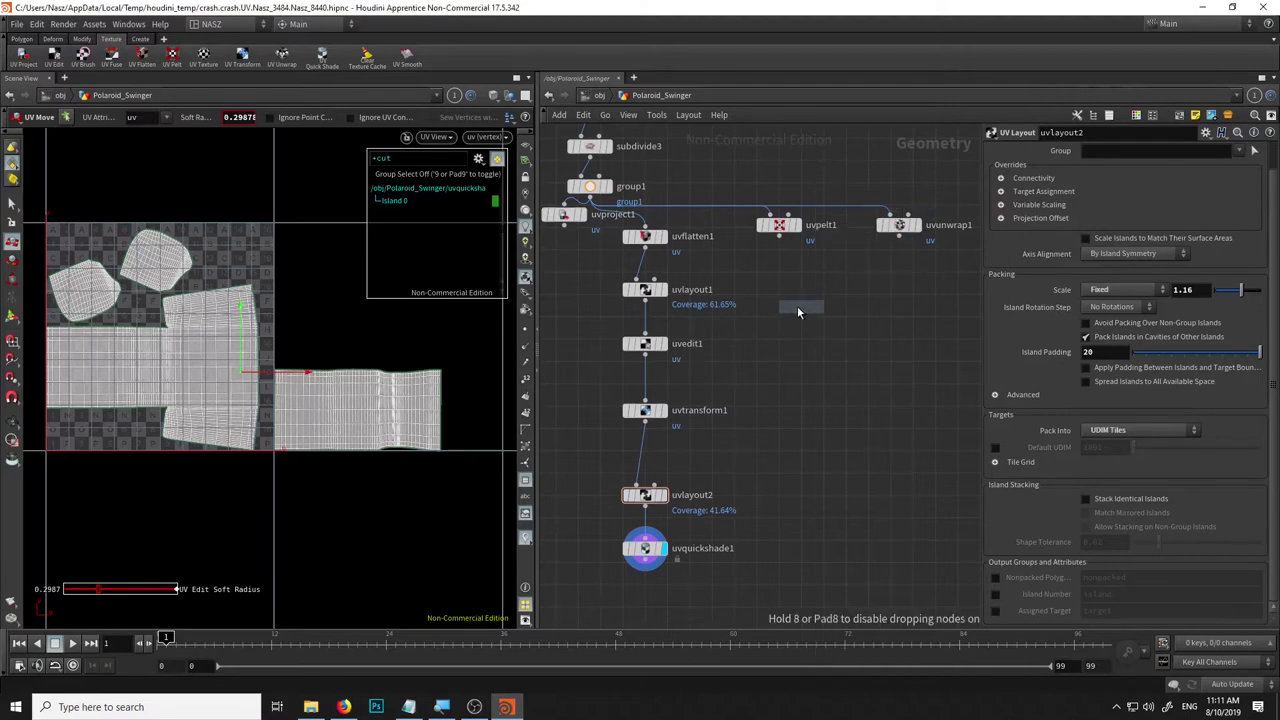
click(803, 308)
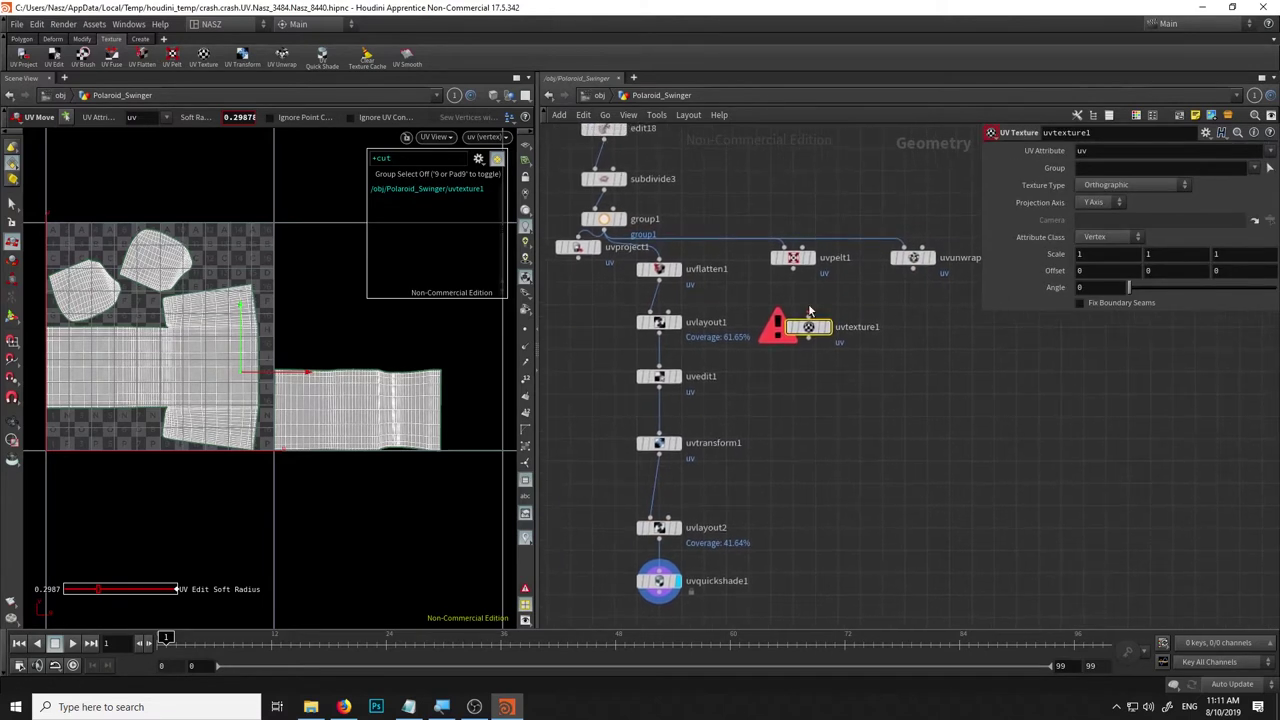
click(808, 317)
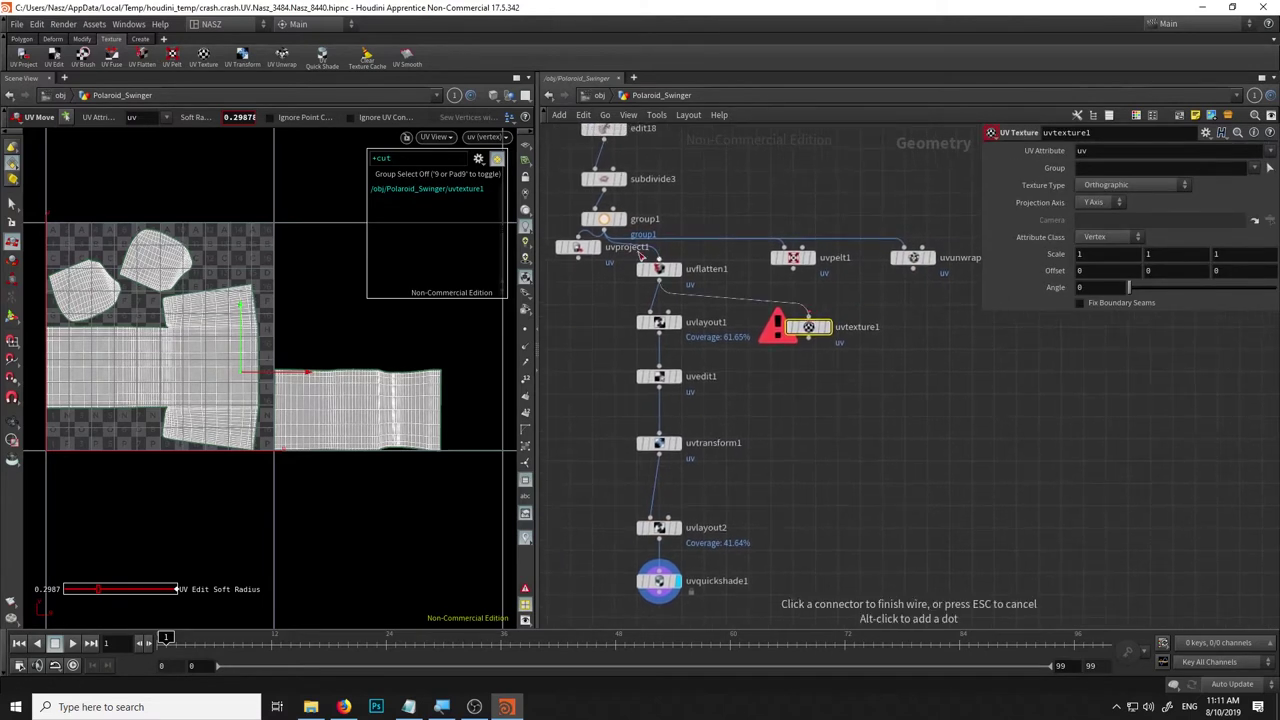
click(606, 246)
click(826, 327)
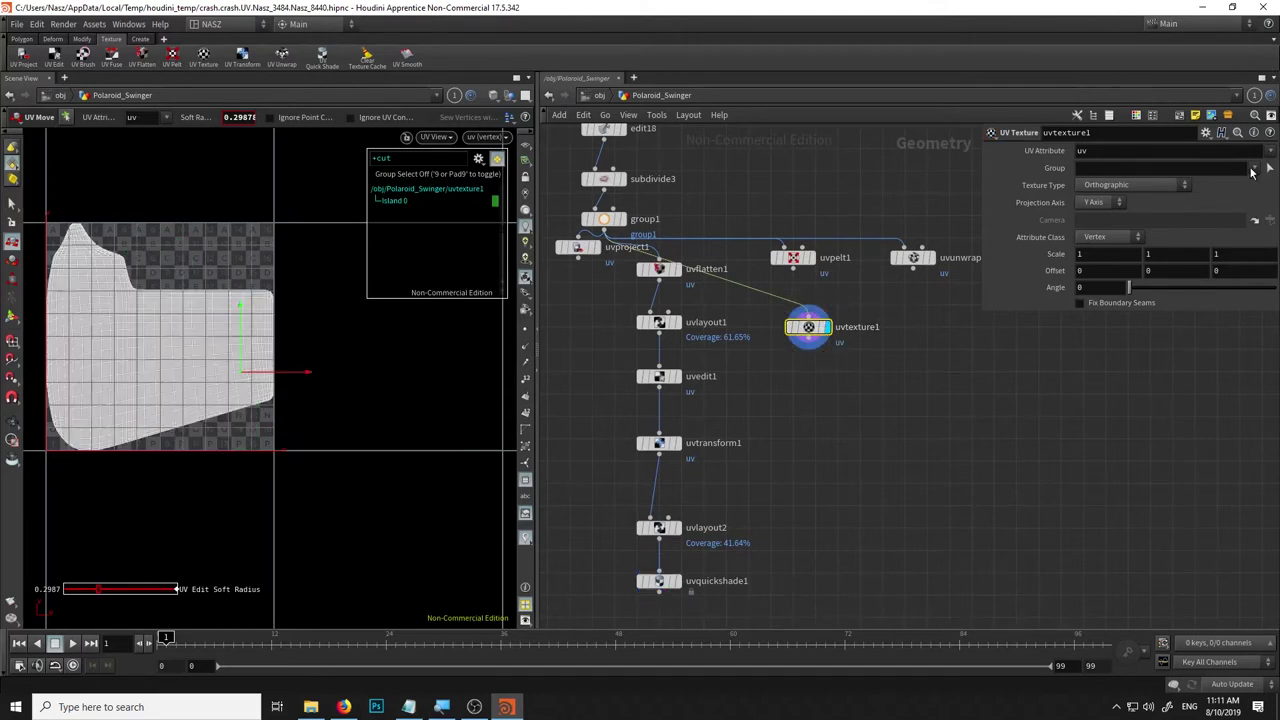
Rewire uvtexture1 to take its input from subdivide3's output.
click(808, 318)
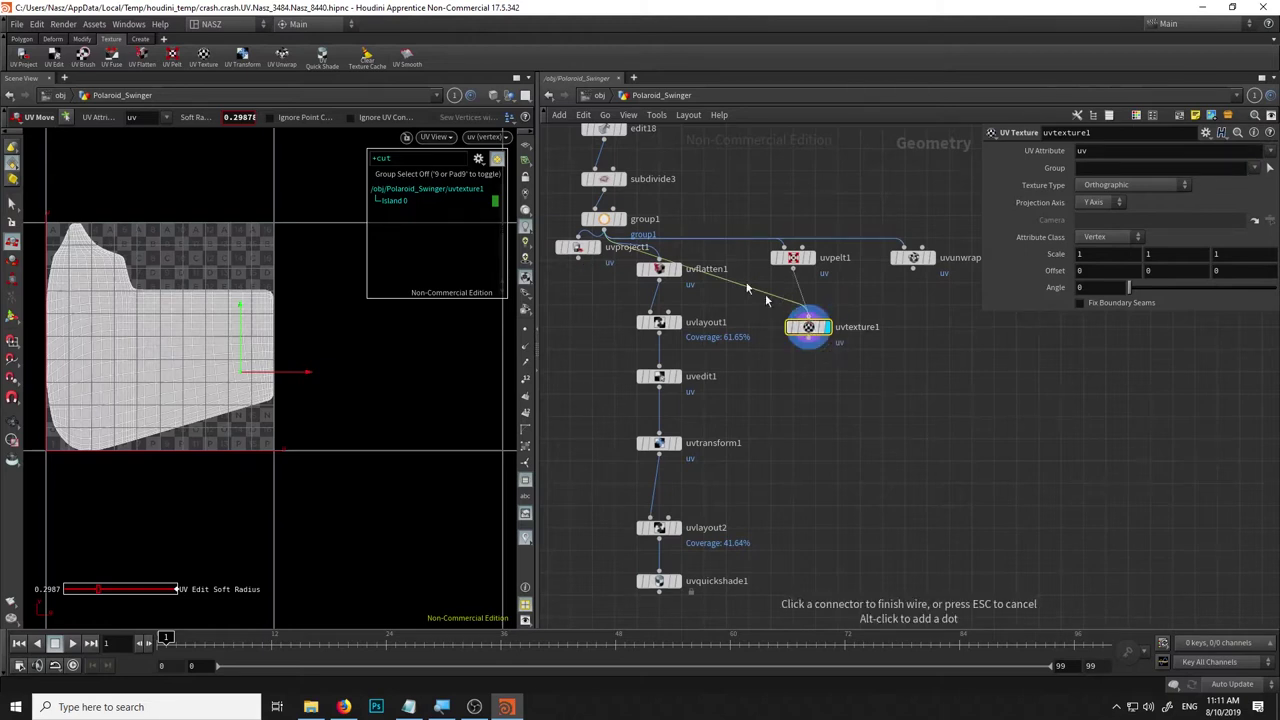
click(609, 194)
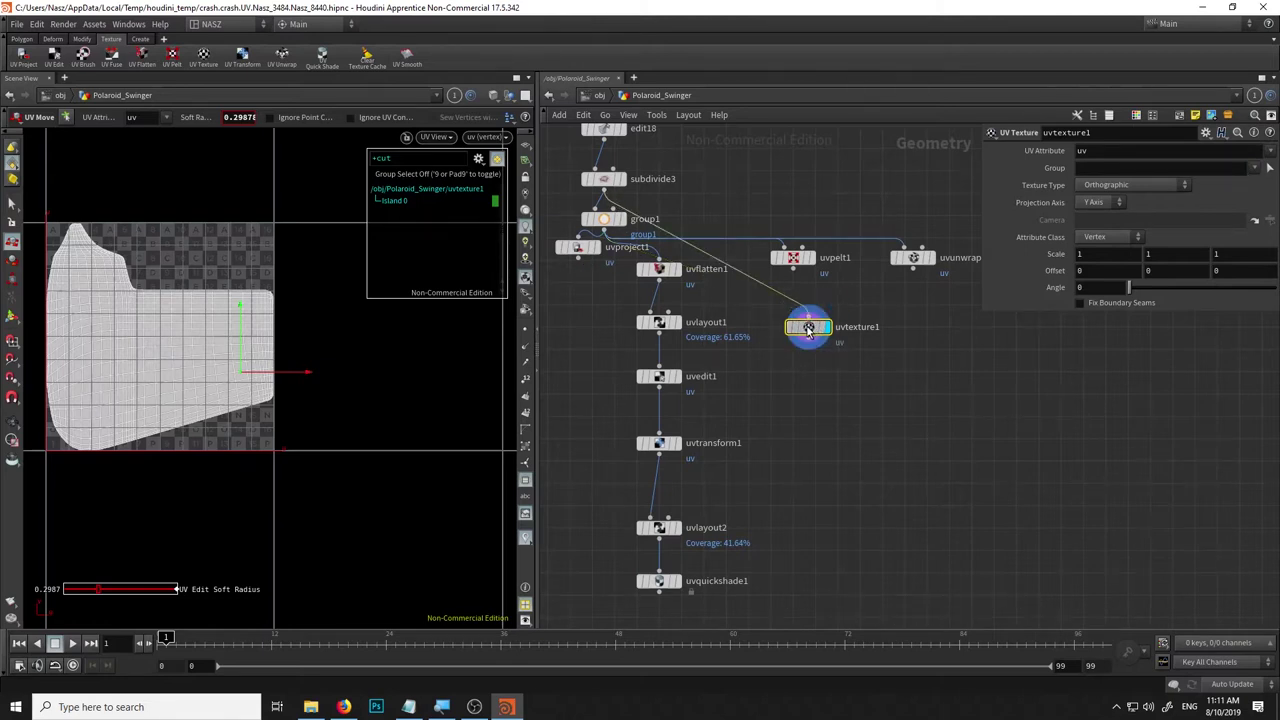
middle_drag(840, 320, 852, 382)
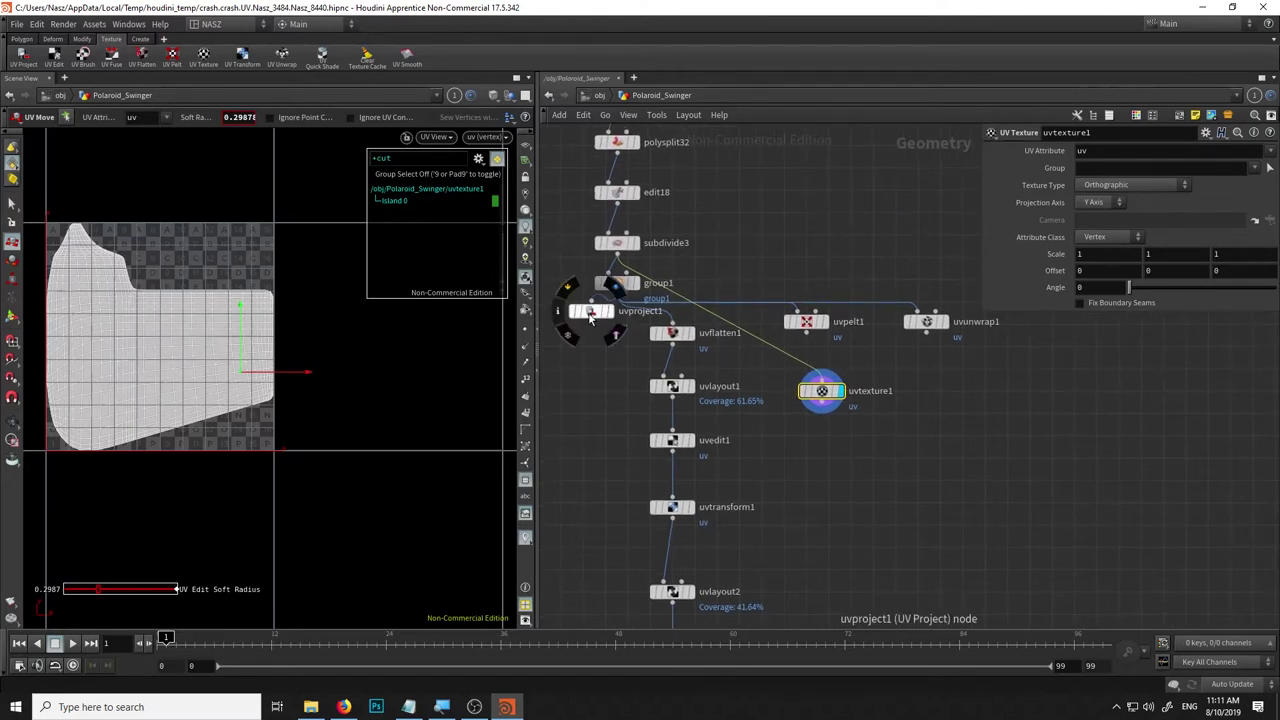
click(1168, 186)
Try Polar, Cylindrical, Face, Modify Source, Rows & Columns and Average Spline, then choose Orthographic.
click(1165, 212)
click(1165, 186)
click(1160, 225)
click(1160, 186)
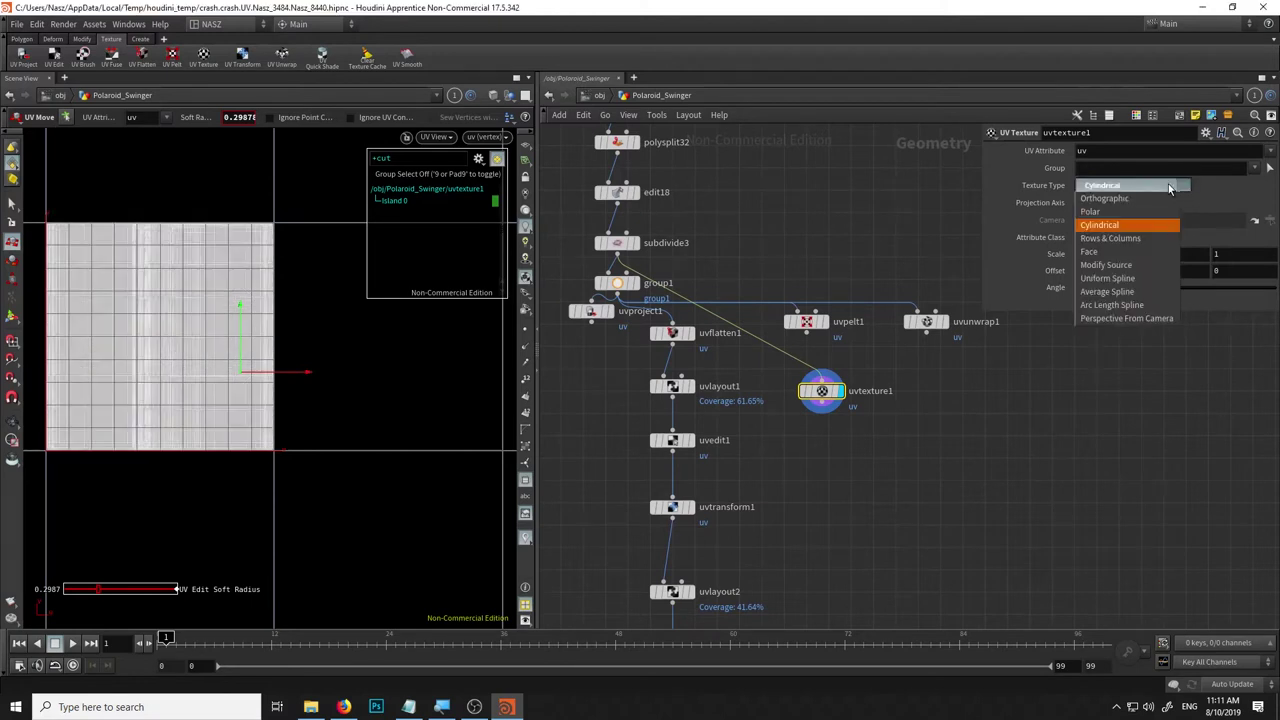
click(1147, 250)
click(1162, 186)
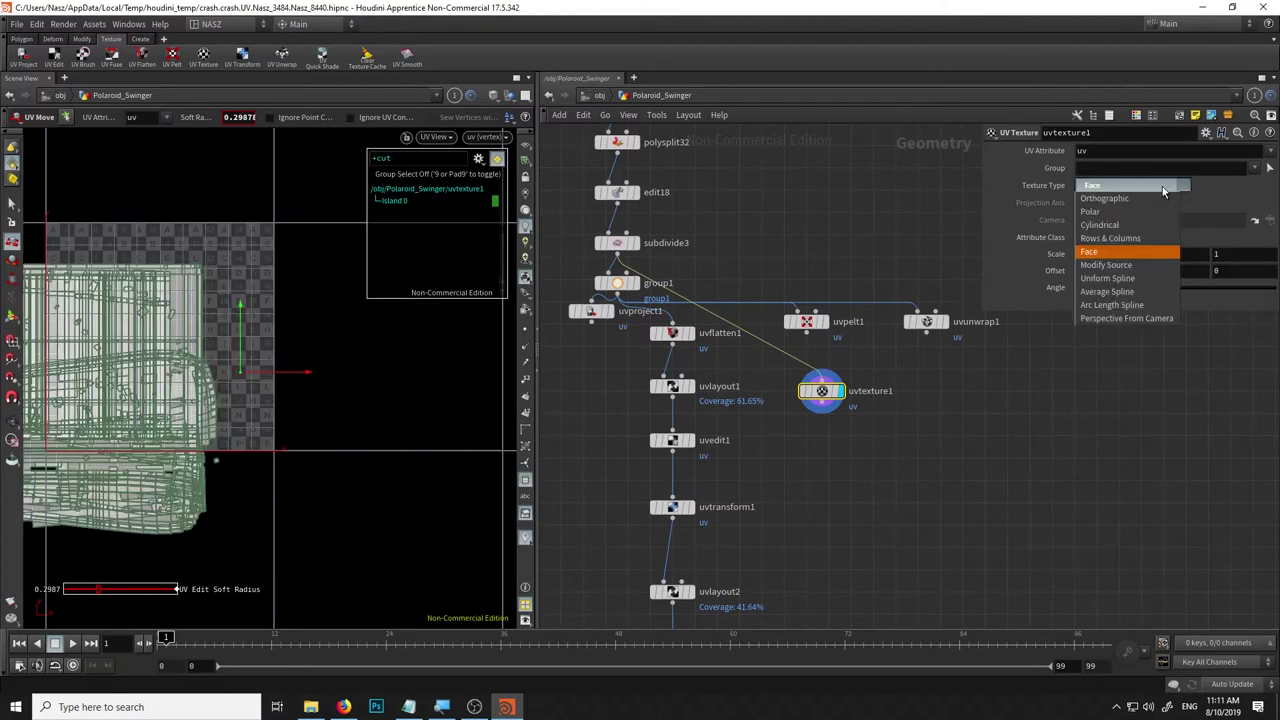
click(1165, 263)
click(1164, 186)
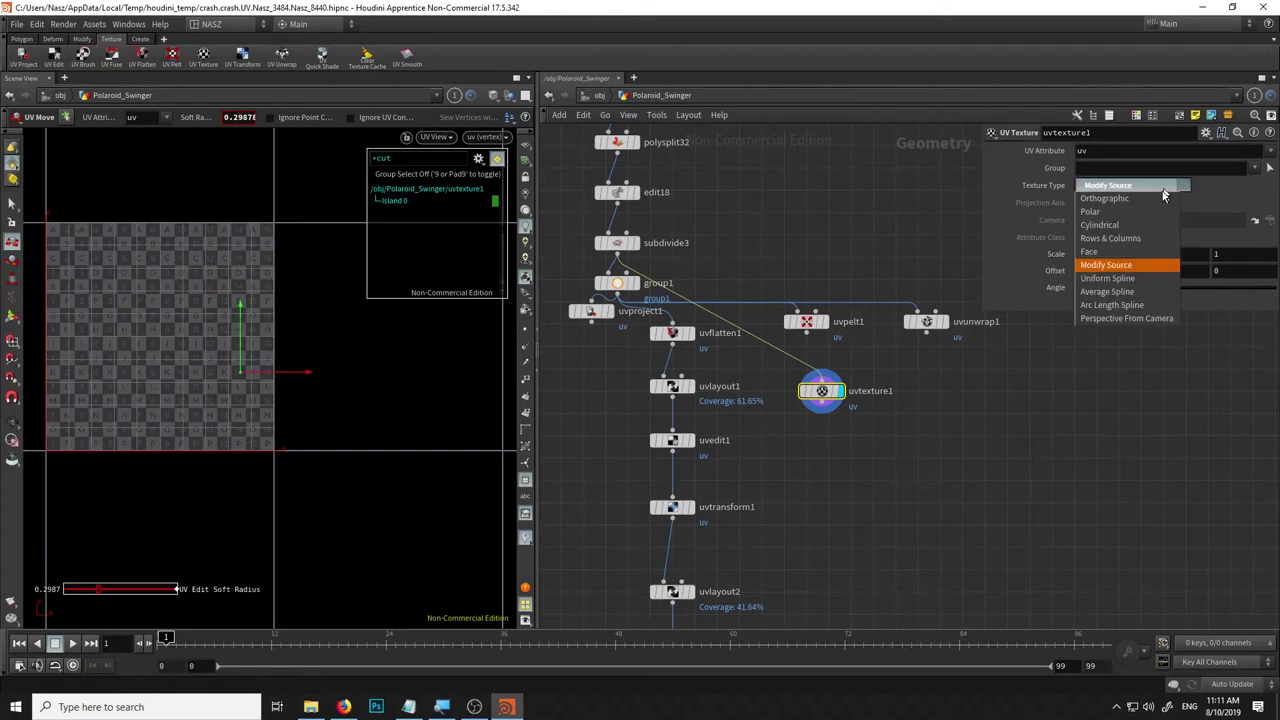
click(1157, 238)
click(1163, 188)
click(1157, 291)
click(1163, 187)
click(1161, 199)
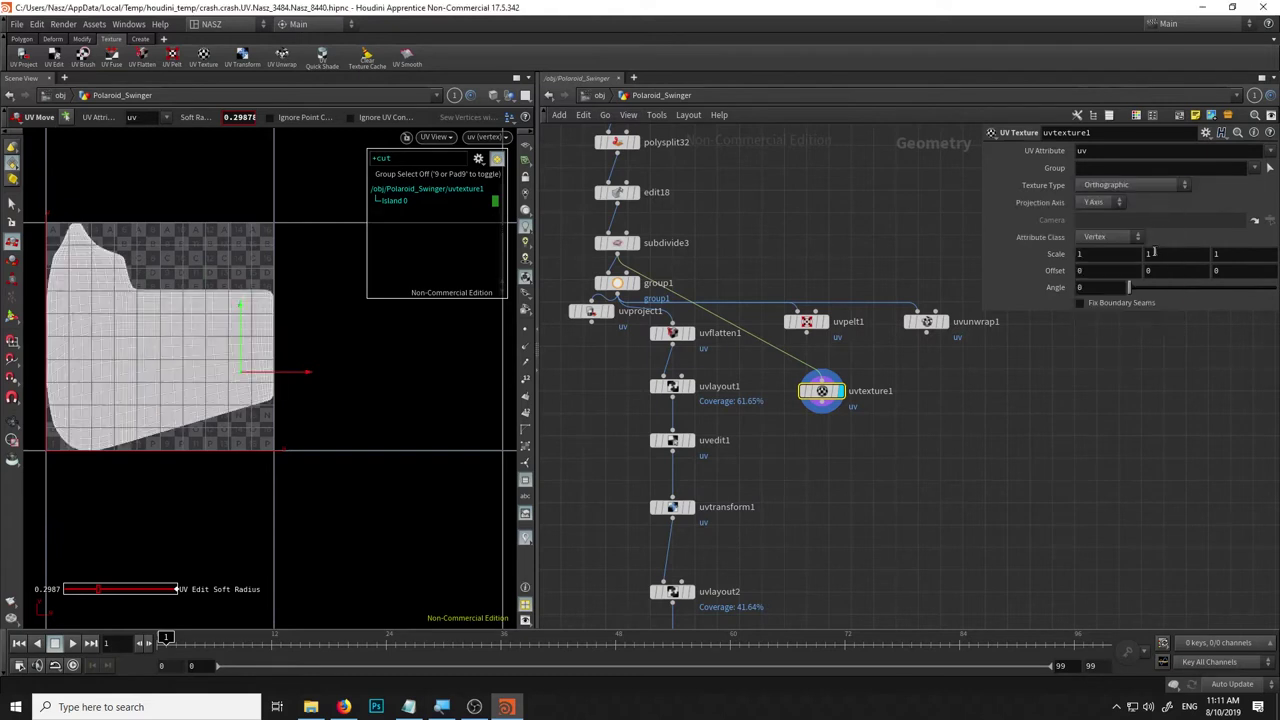
Try the X and Z projection axes, then settle on the Y Axis.
click(1101, 207)
click(1104, 216)
click(1107, 206)
click(1105, 242)
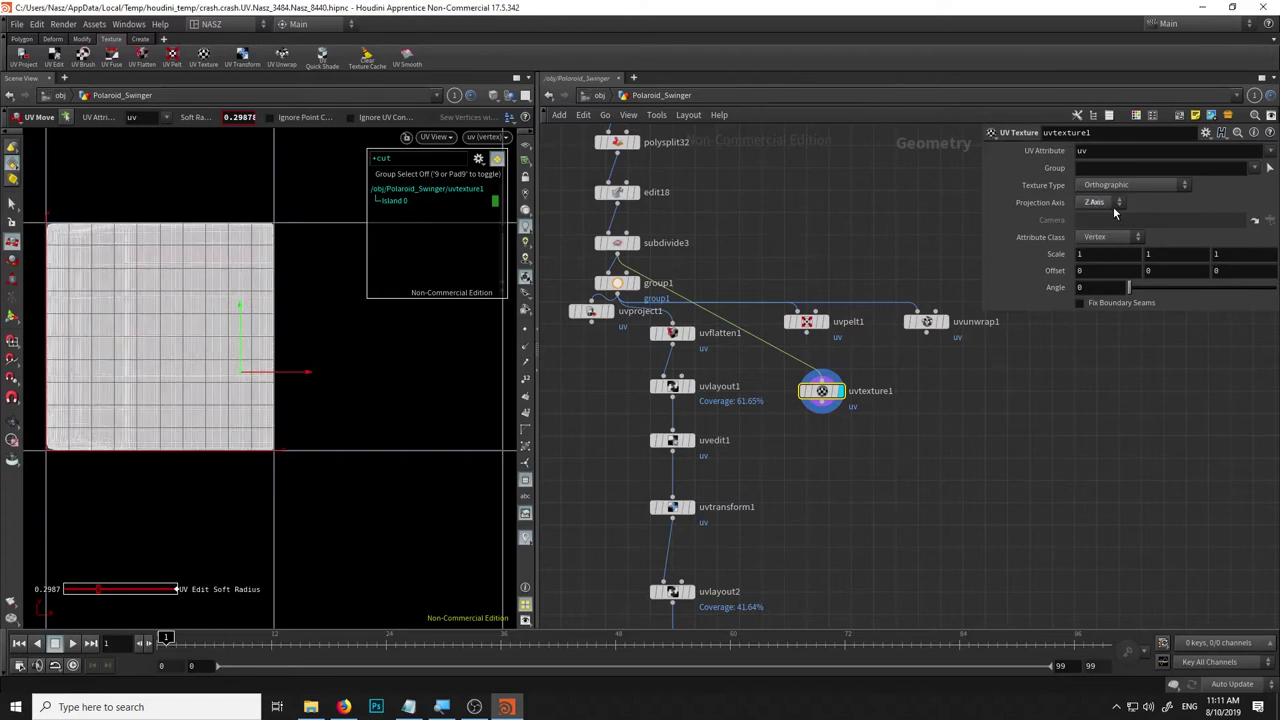
click(1116, 210)
click(1105, 208)
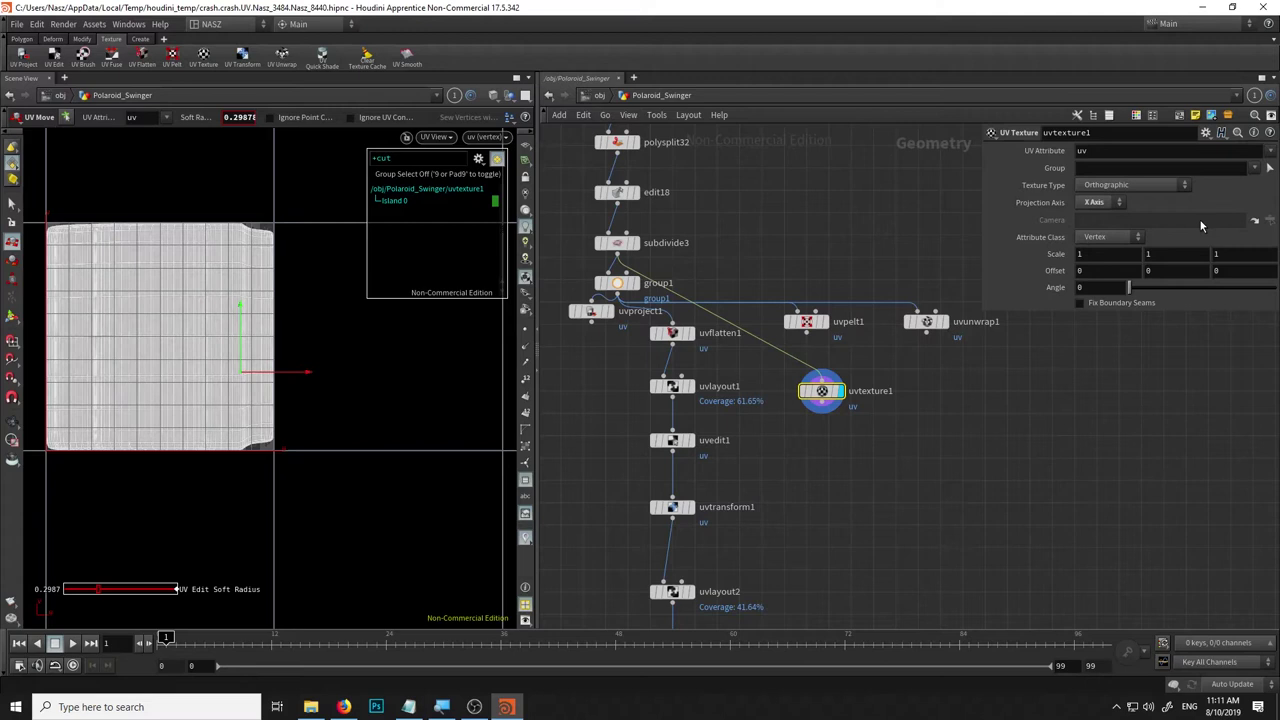
click(1118, 206)
click(1116, 230)
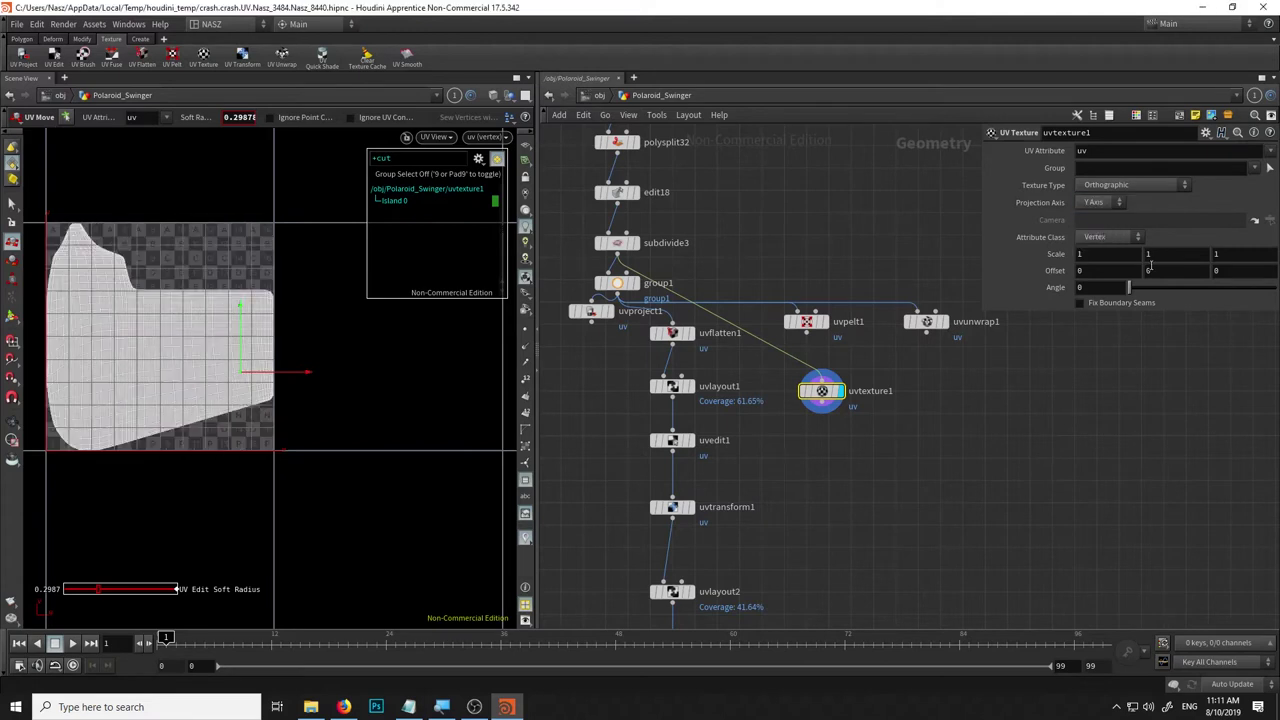
key(Tab)
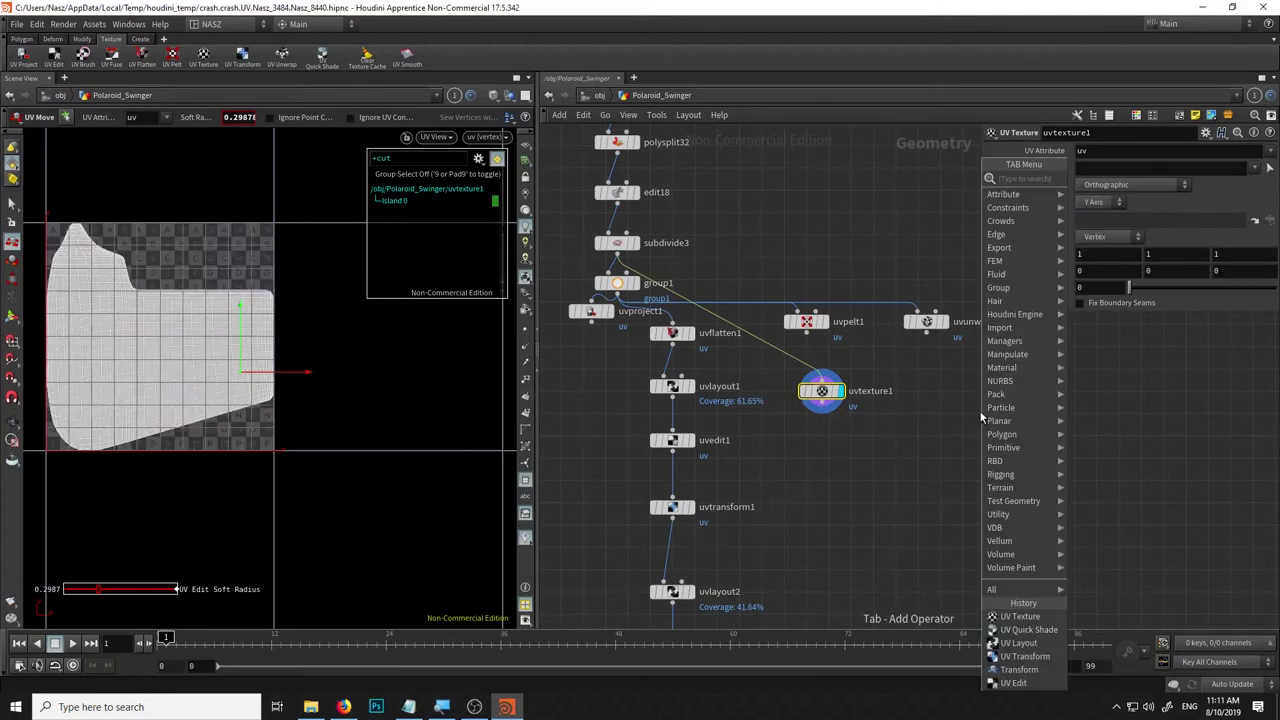
Add a UV Quick Shade node below uvlayout2 and shift nodes down to make room.
click(1025, 629)
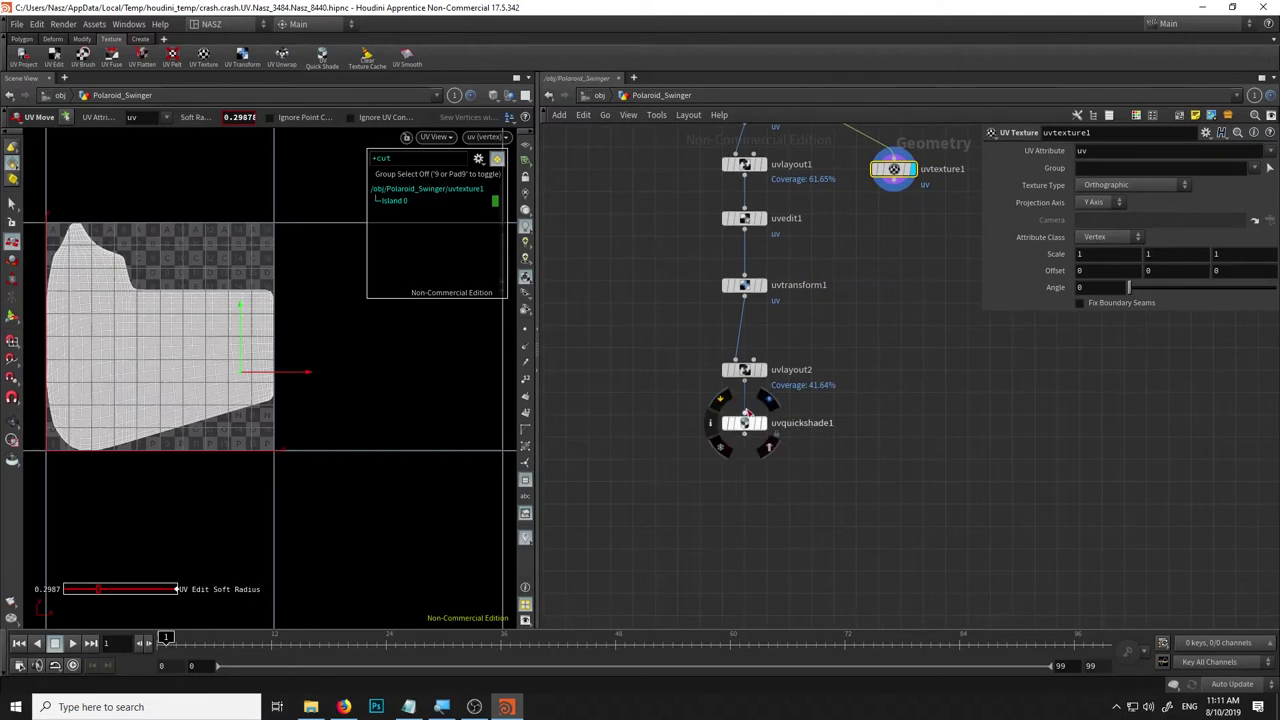
drag(745, 423, 745, 503)
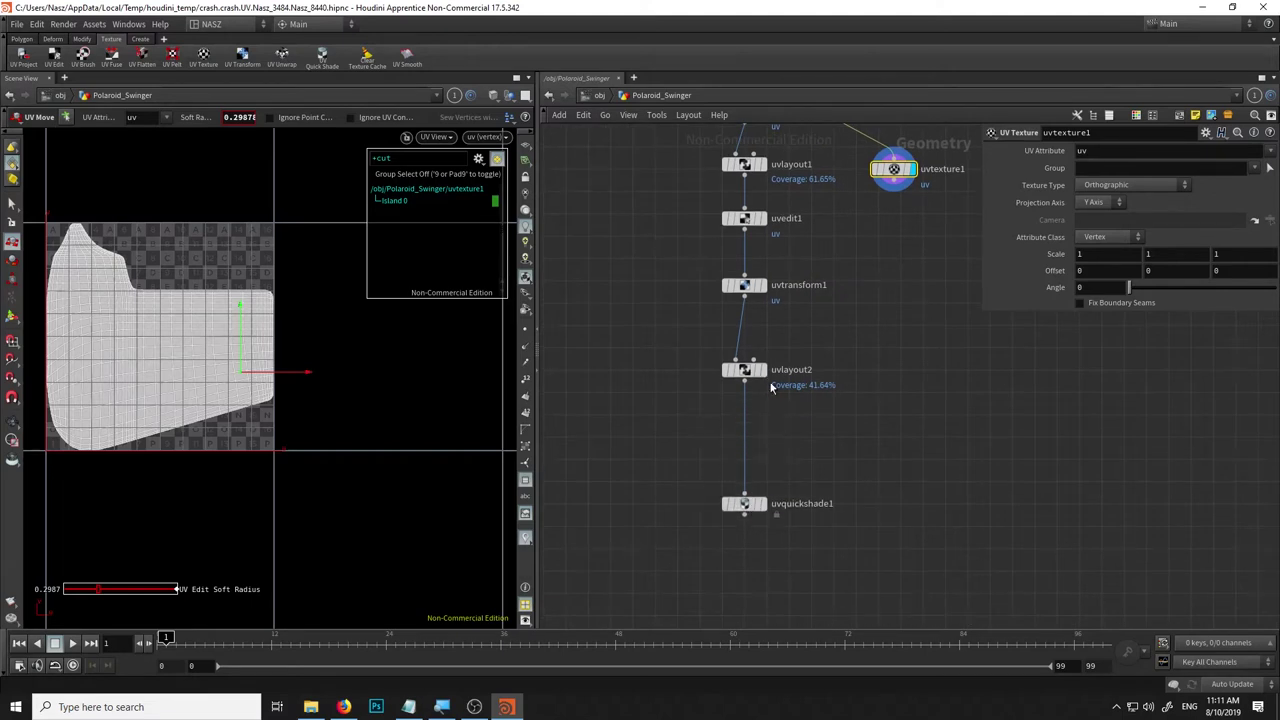
key(Tab)
key(Escape)
drag(752, 382, 752, 462)
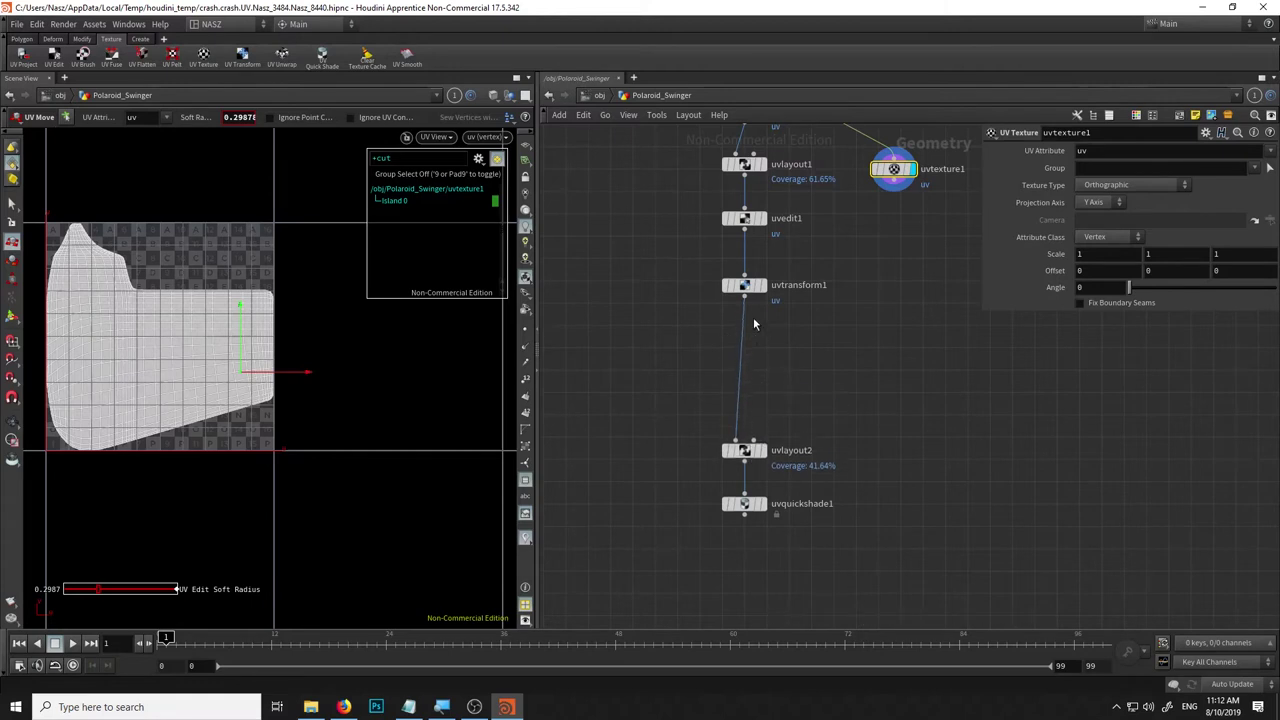
Insert uvsmooth1 between uvtransform1 and uvlayout2 and display its output.
key(Tab)
text(u)
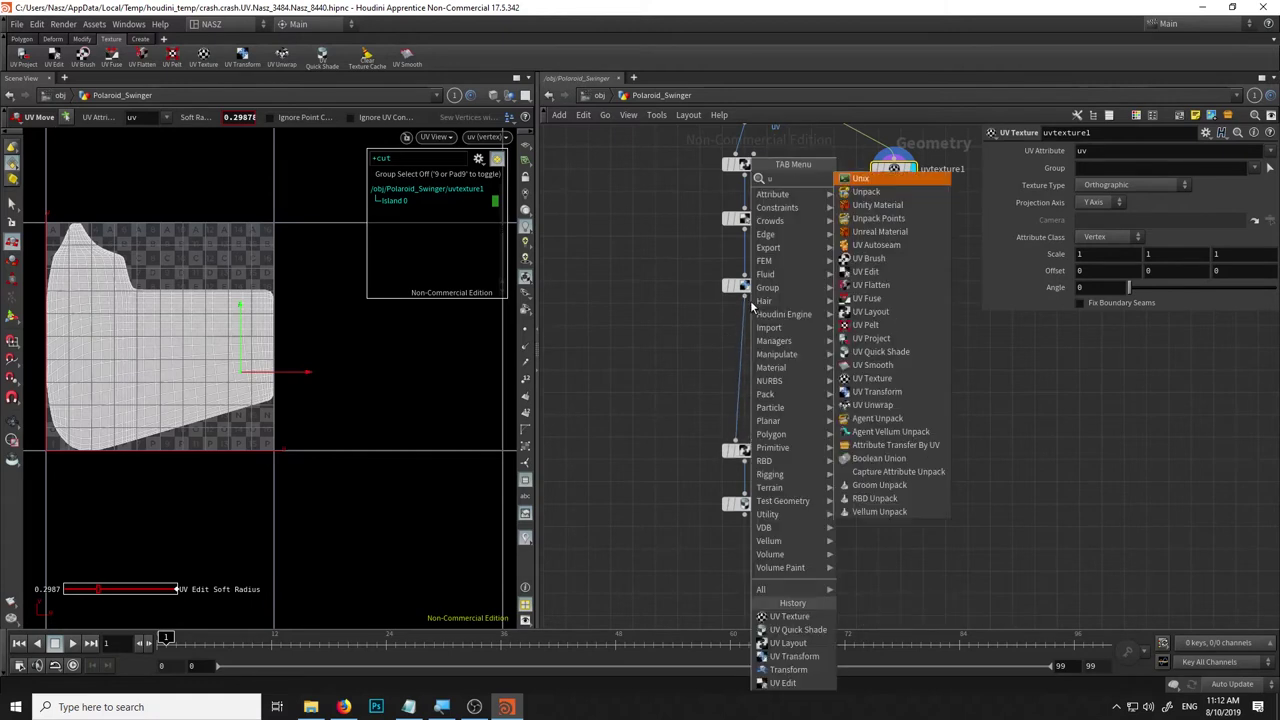
text(v)
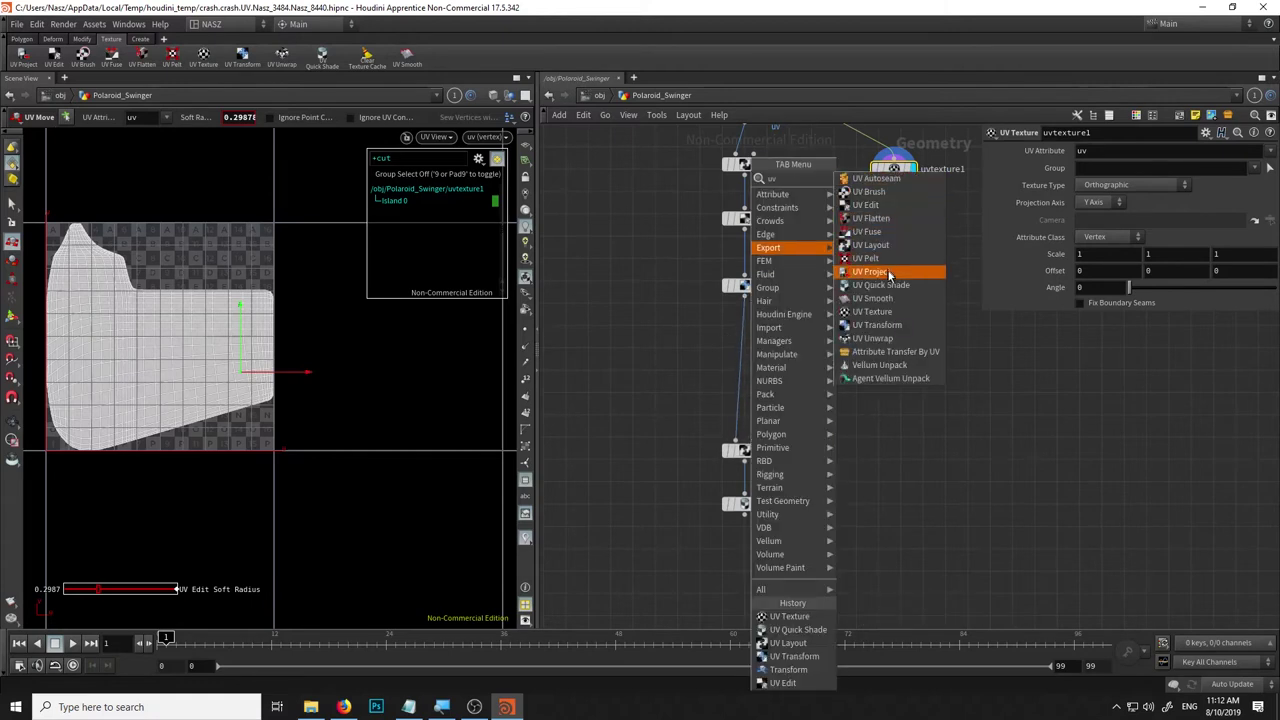
click(872, 298)
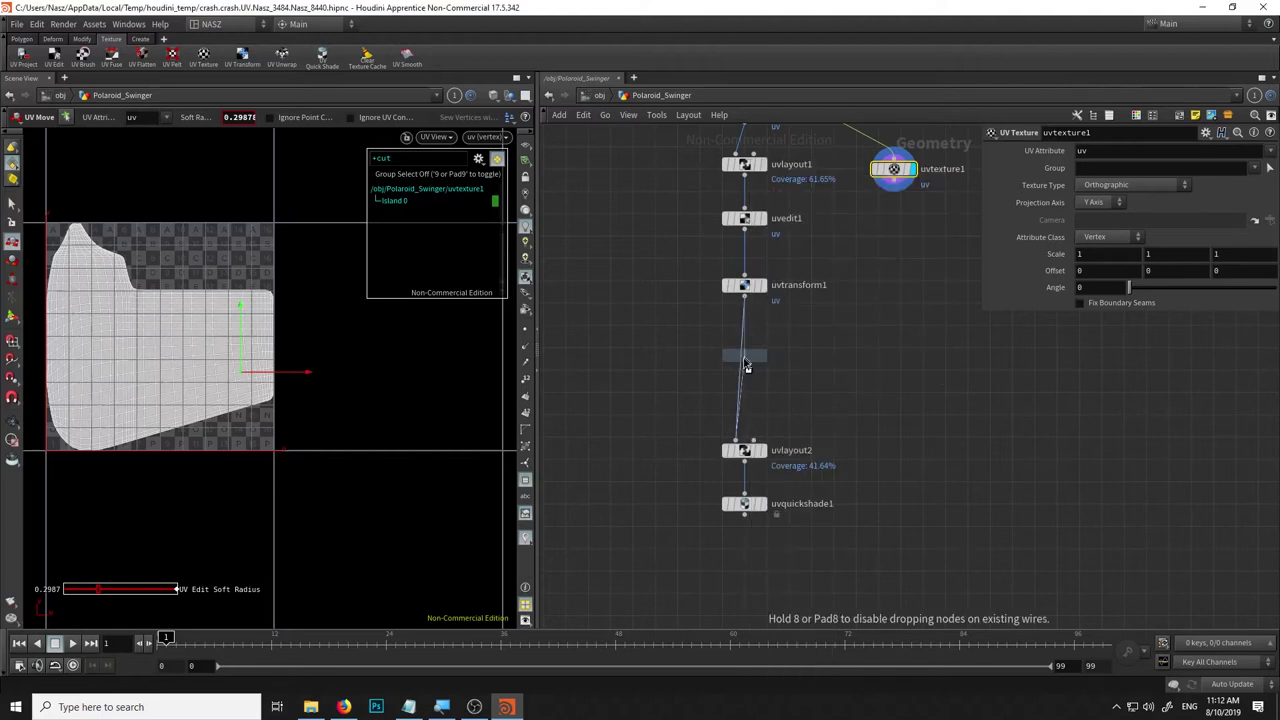
click(763, 364)
click(762, 360)
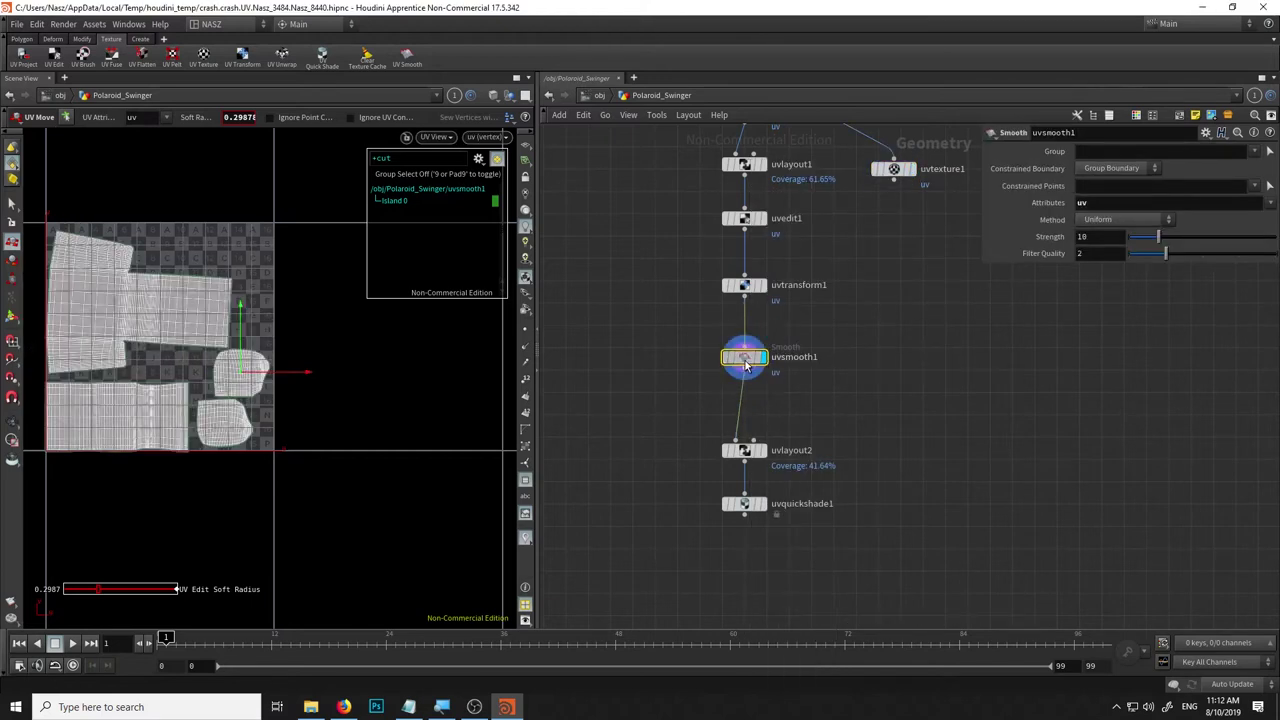
click(762, 286)
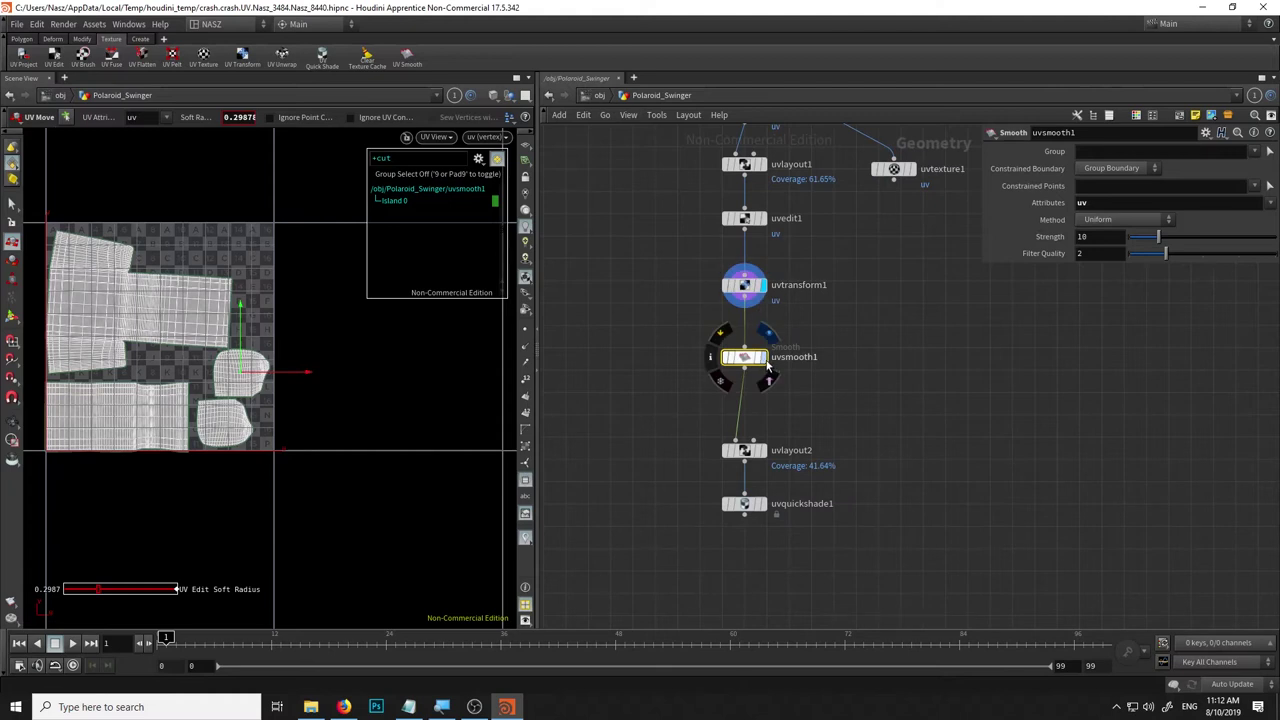
click(760, 358)
Raise the uvsmooth1 Strength step by step to 26.9, zooming in to inspect islands.
drag(1155, 237, 1161, 240)
drag(1180, 250, 1192, 250)
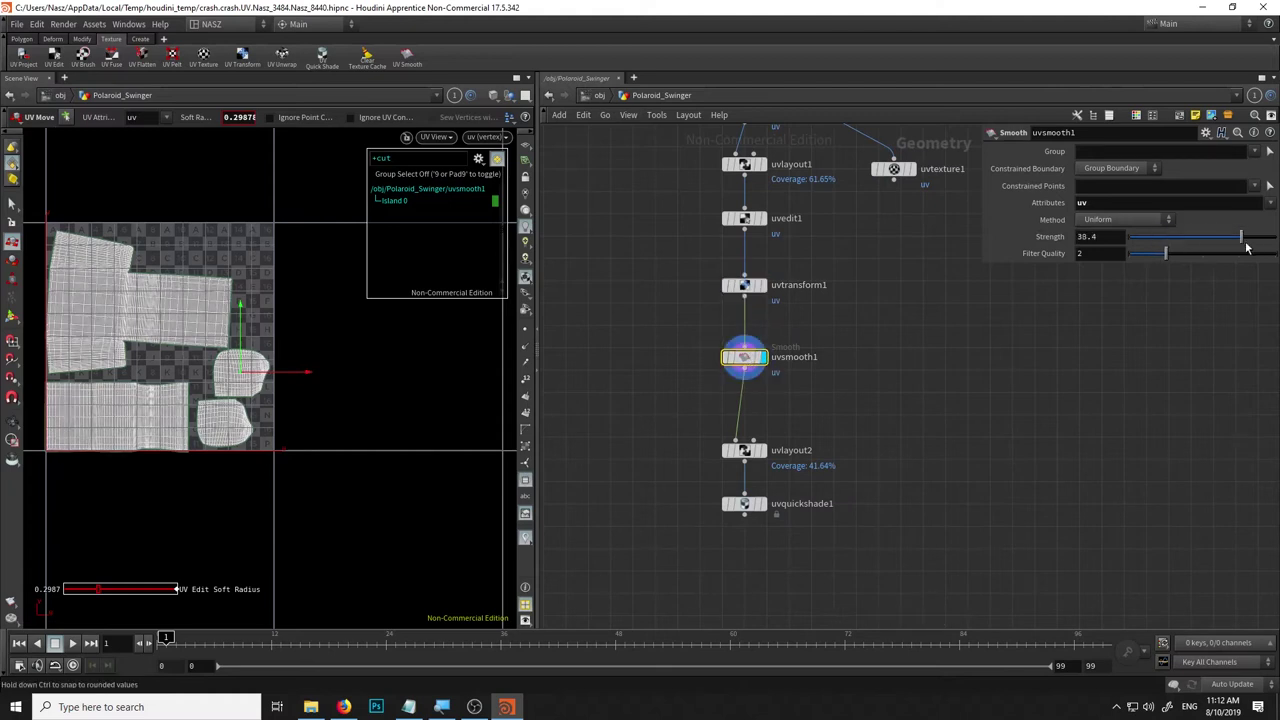
key(Escape)
scroll(204, 349, up, 3)
scroll(204, 349, up, 3)
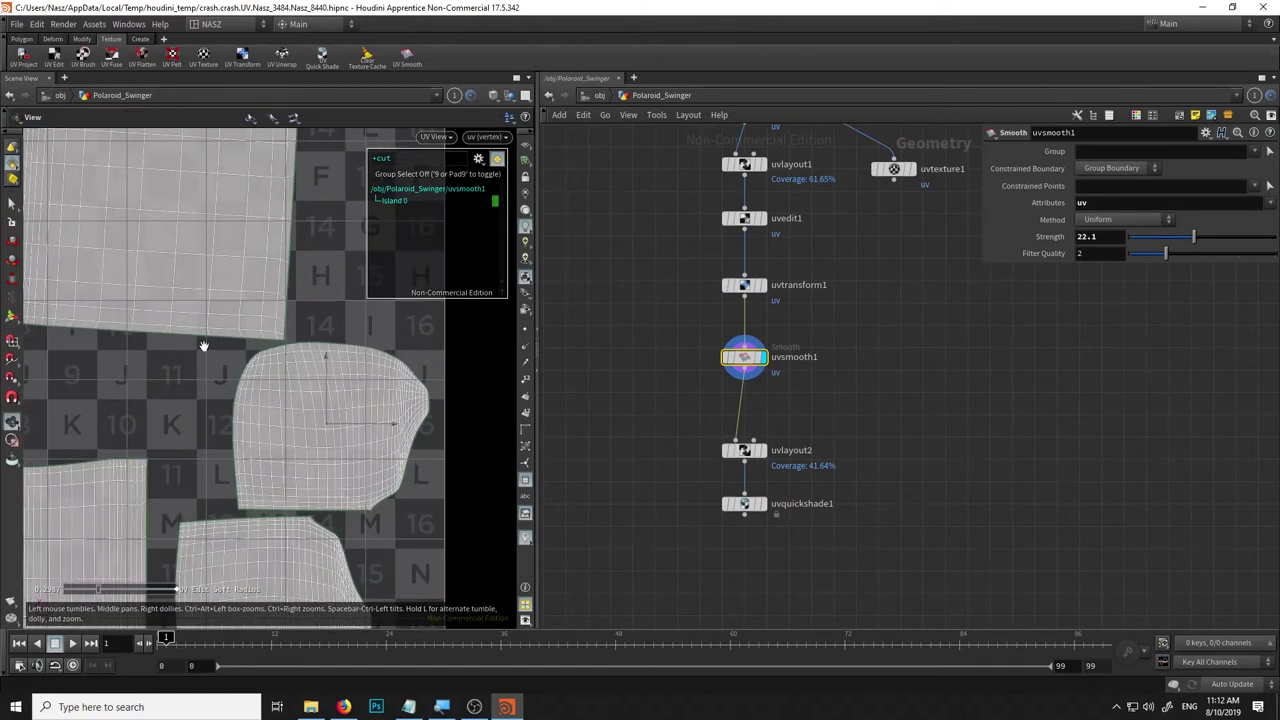
scroll(204, 349, up, 2)
scroll(204, 349, up, 2)
key(Return)
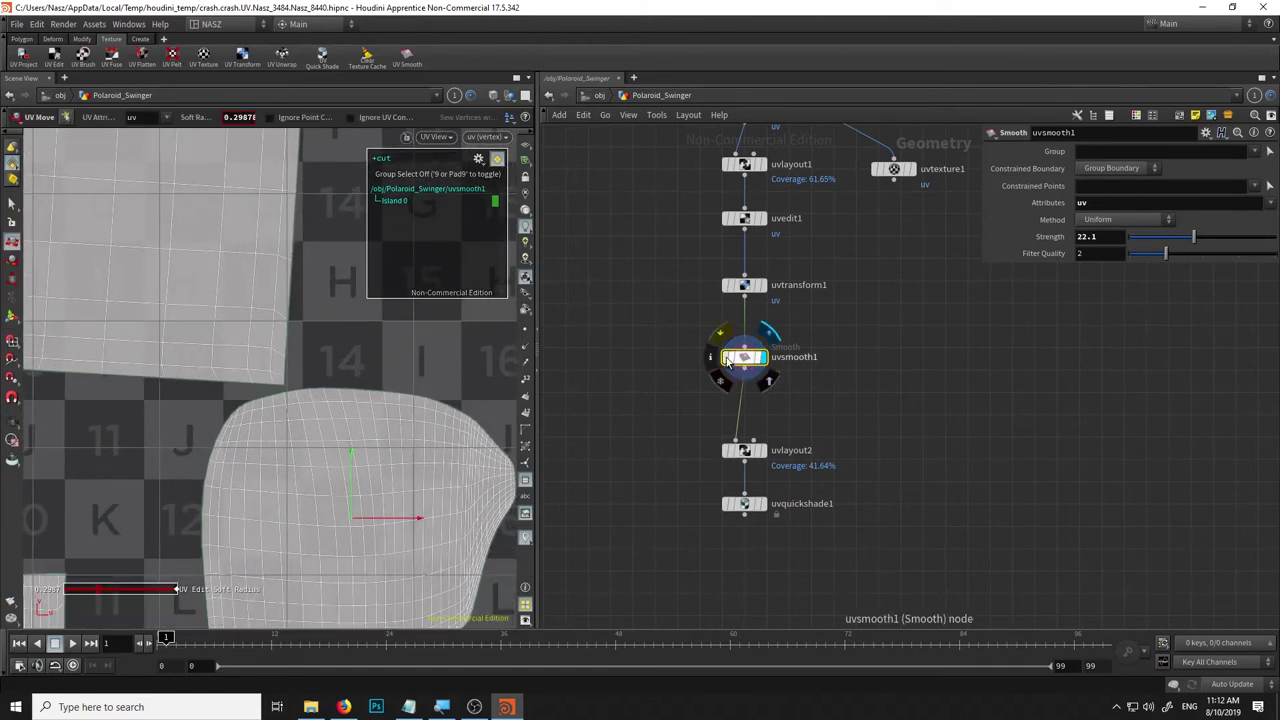
mouse_move(1199, 243)
mouse_down()
mouse_move(1255, 234)
mouse_move(1207, 240)
mouse_up()
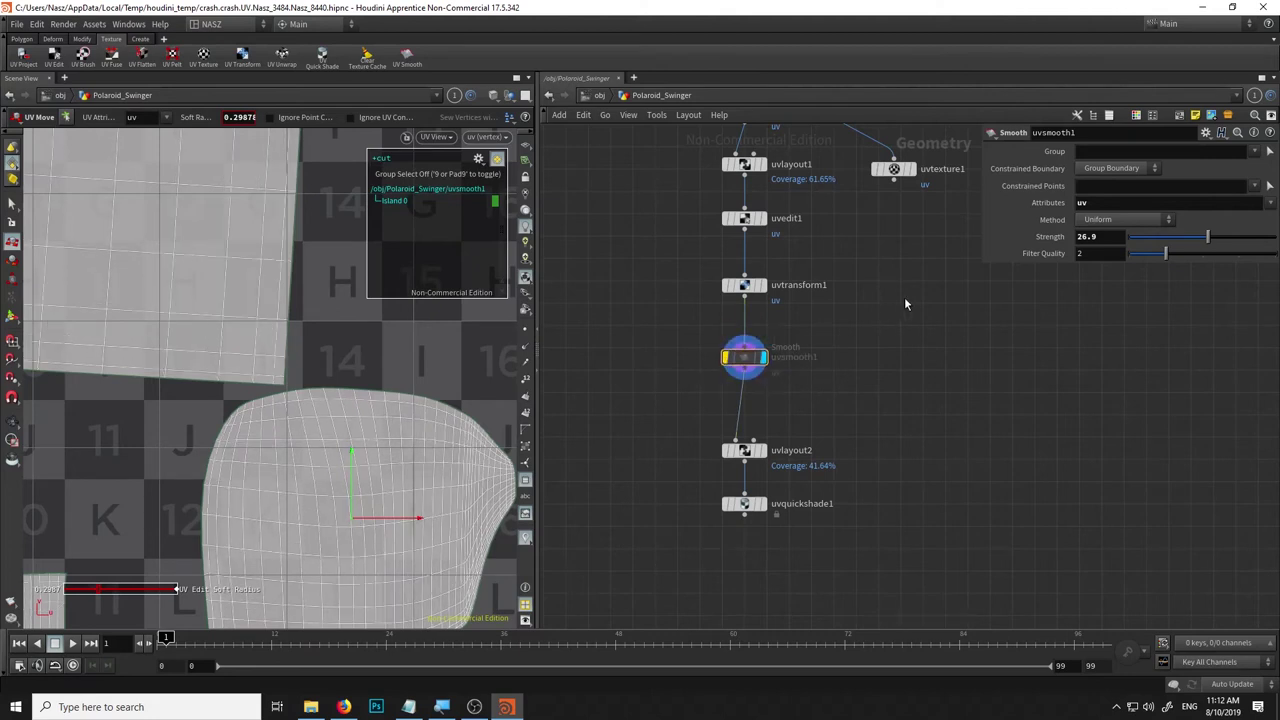
Add a uvfuse1 node fed from uvlayout2's output and display it.
key(Tab)
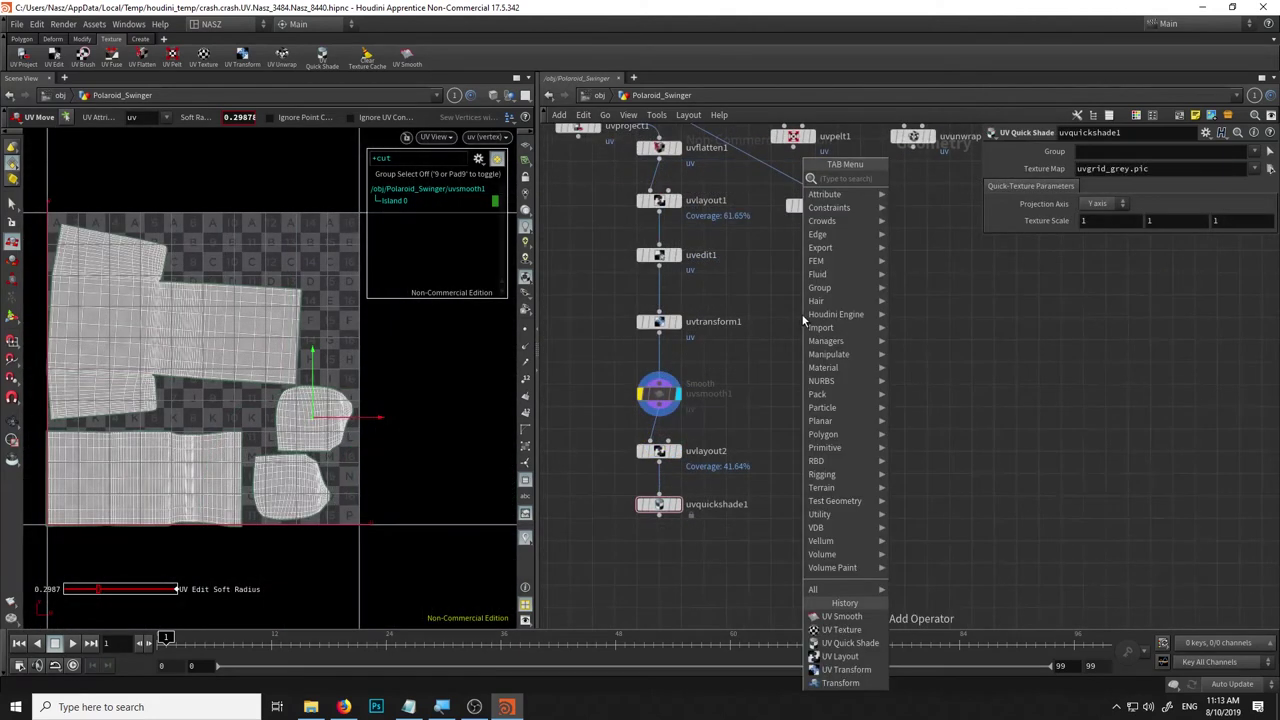
text(uvf)
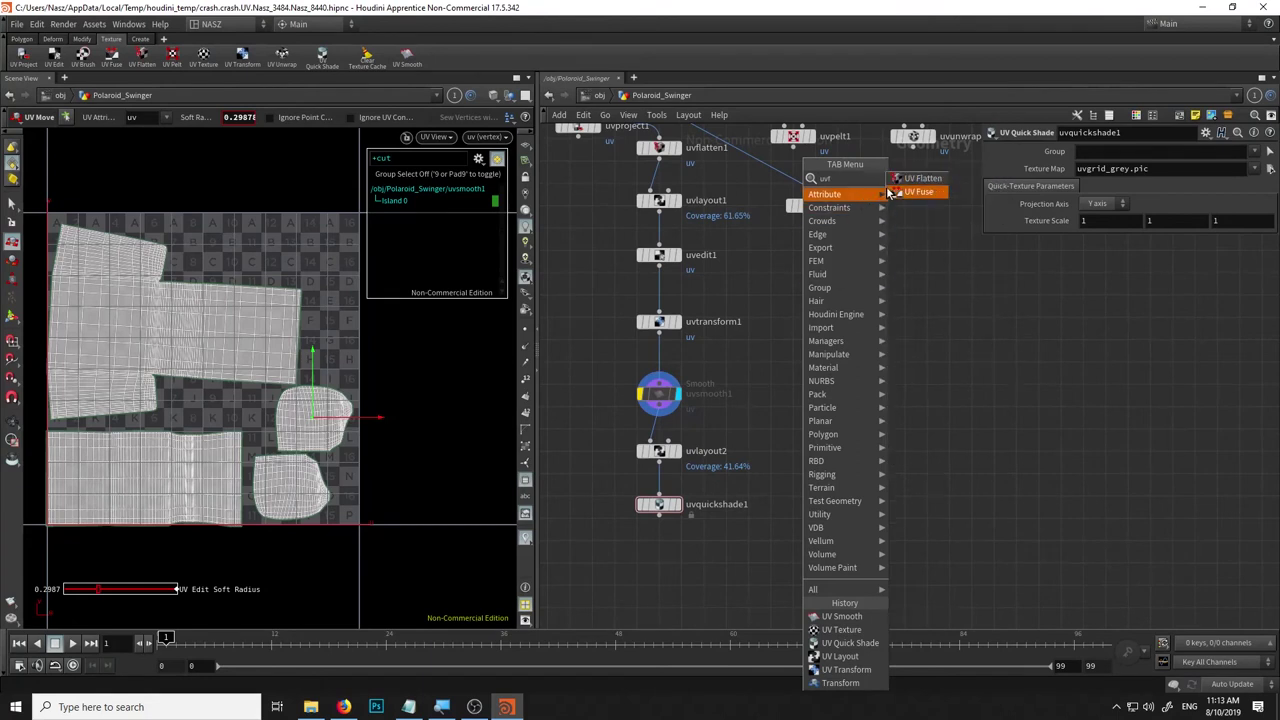
click(915, 191)
click(800, 348)
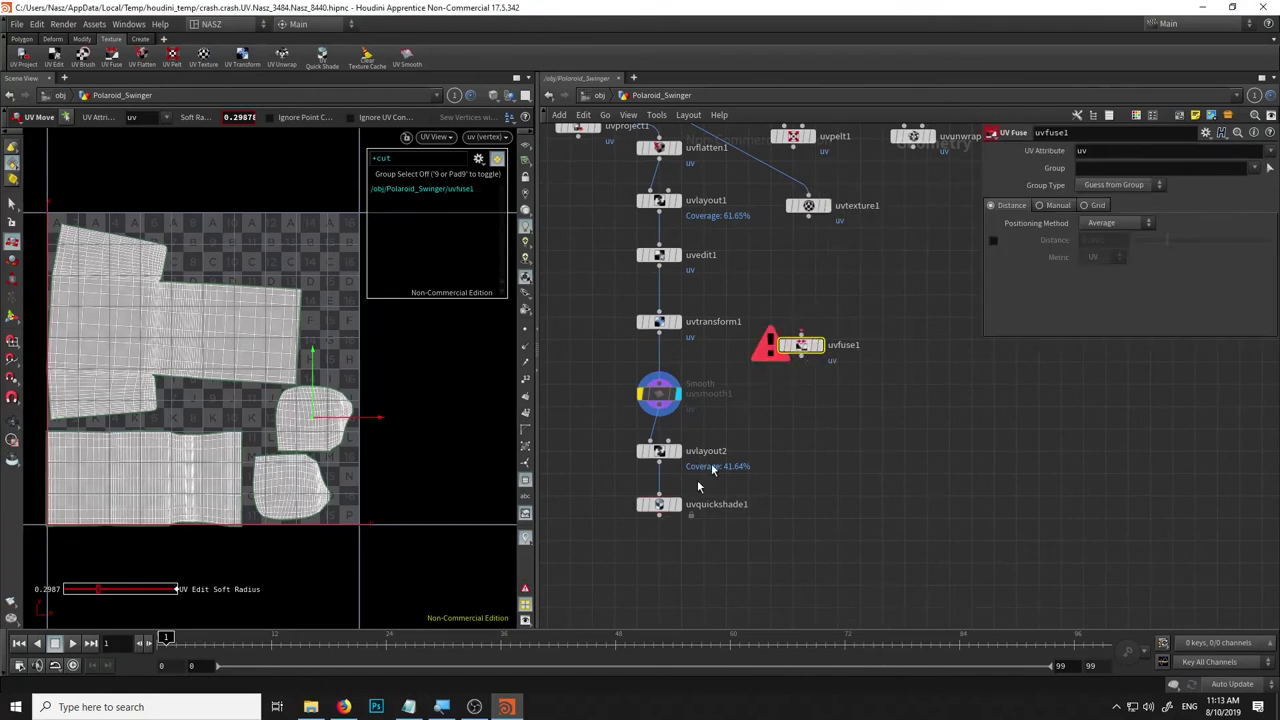
drag(805, 351, 833, 470)
click(828, 456)
click(658, 460)
click(853, 440)
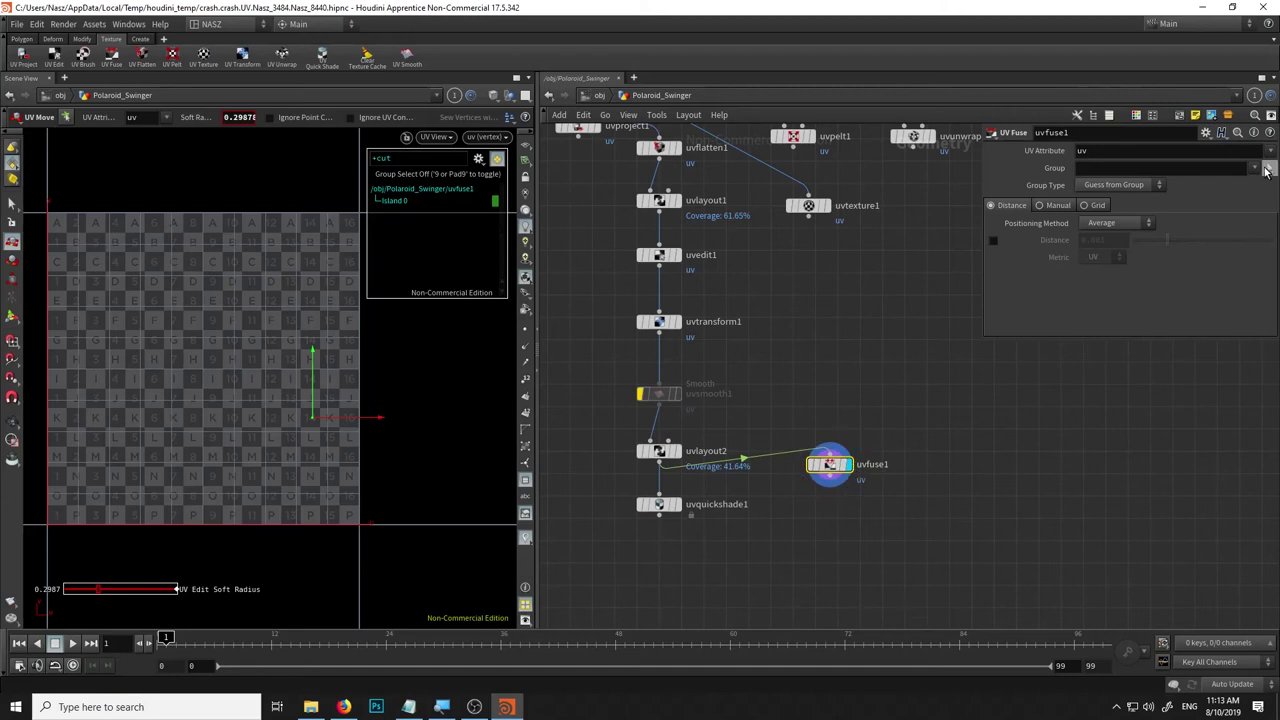
Fuse group1 by Distance, try several distances around 0.002, then delete uvfuse1.
click(1245, 184)
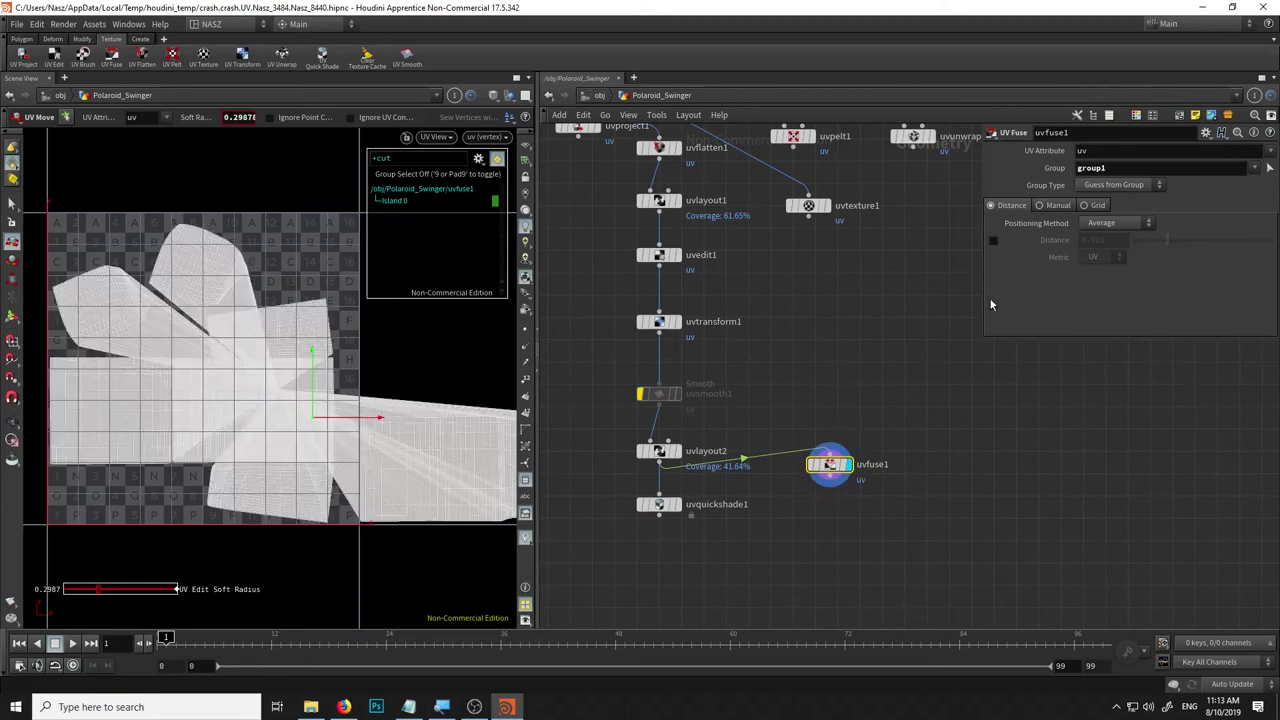
click(993, 240)
drag(1168, 242, 1262, 245)
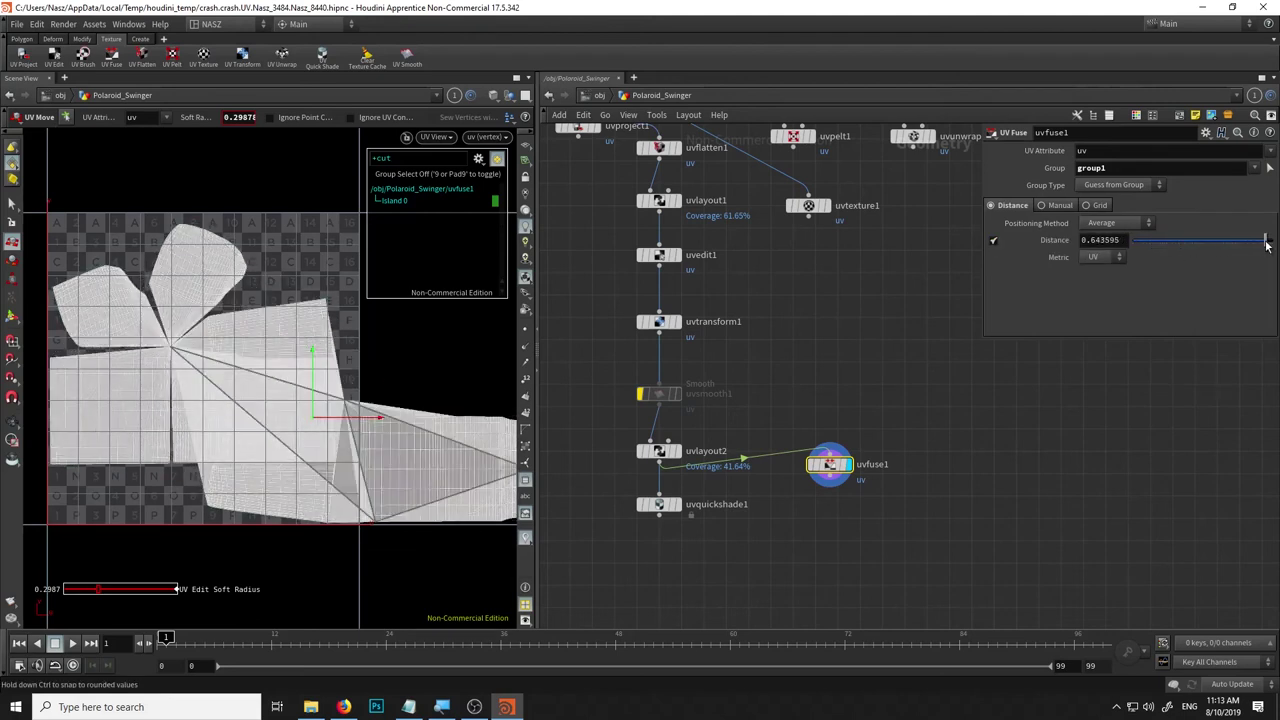
drag(1262, 245, 1178, 243)
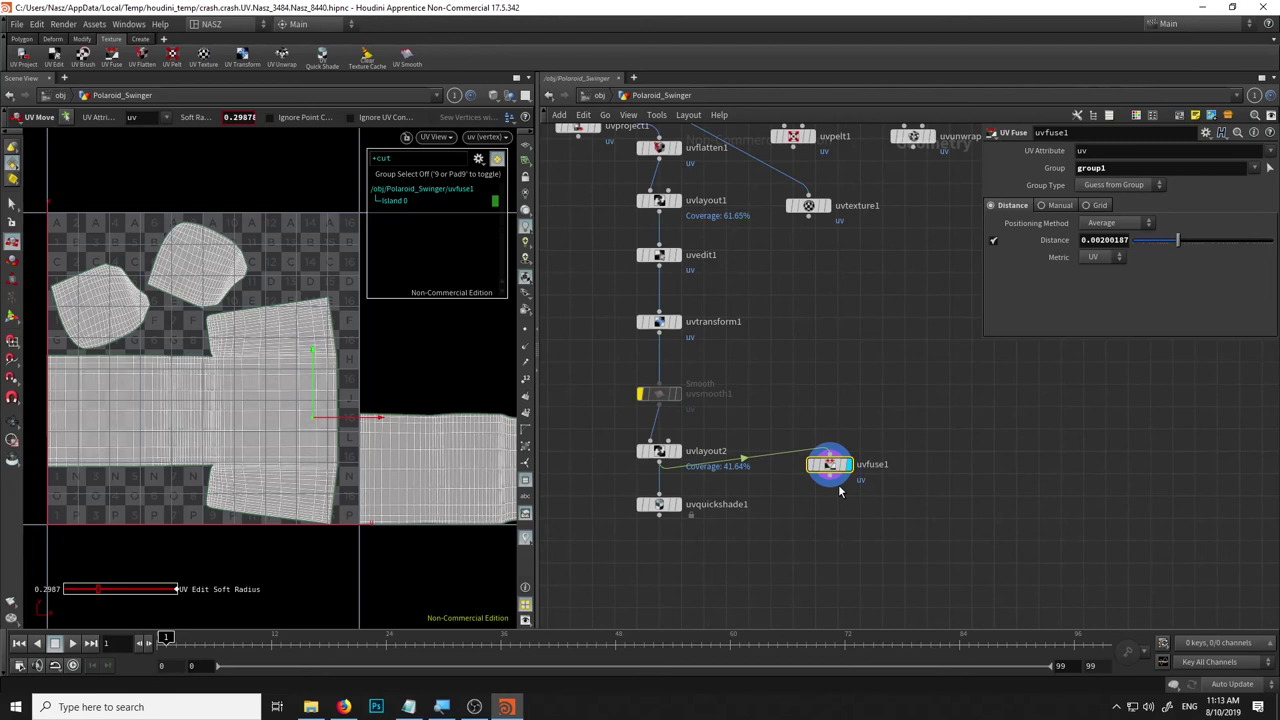
key(Delete)
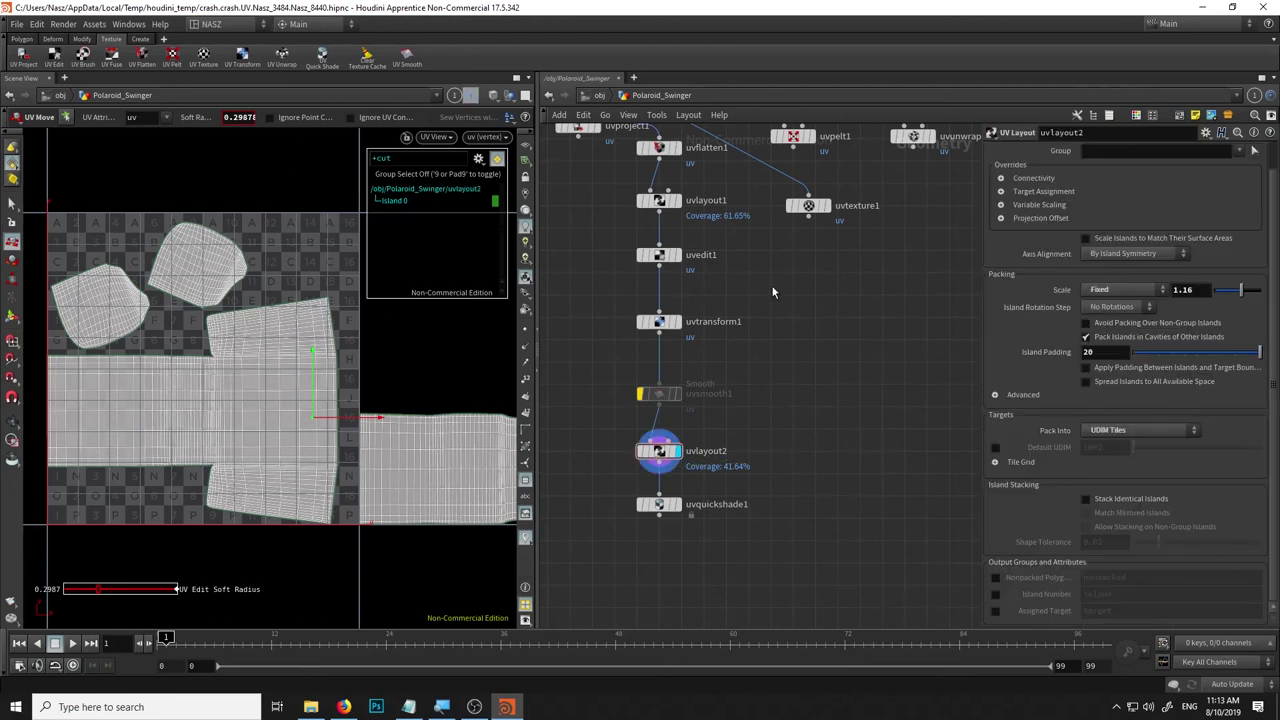